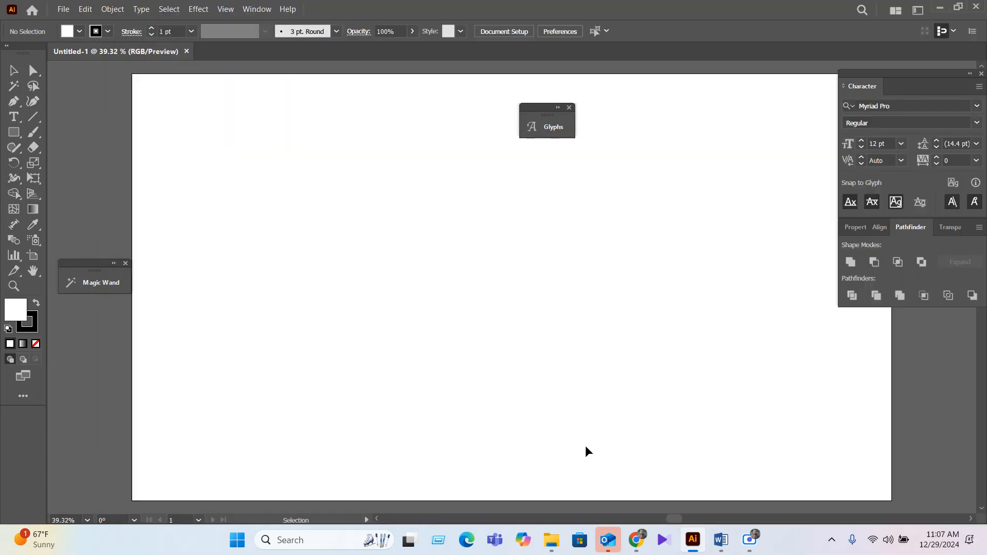
left_click(14, 117)
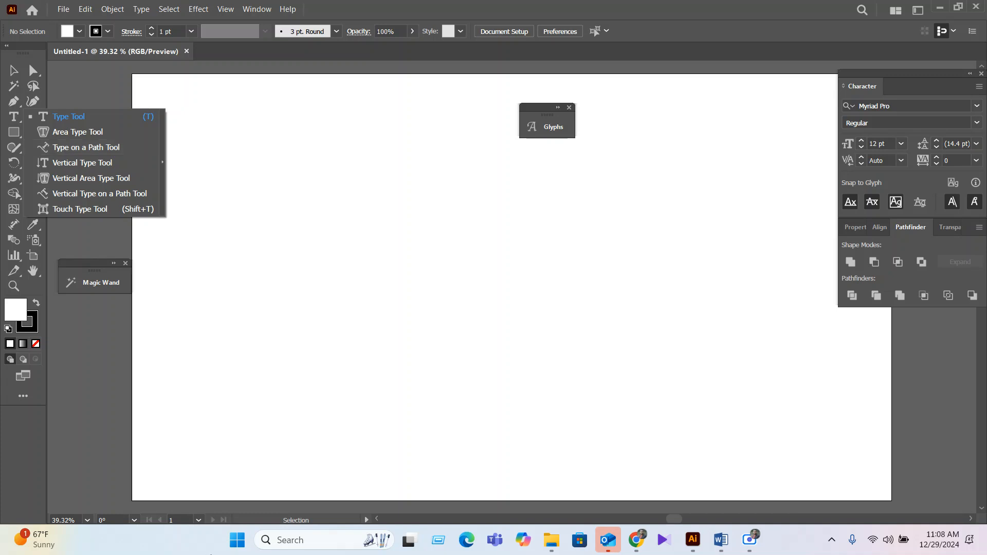
Switch to Chrome, look up facebook on Google in a new tab, and open the Facebook group আলোর পথে আইটি সেন্টার
left_click(635, 548)
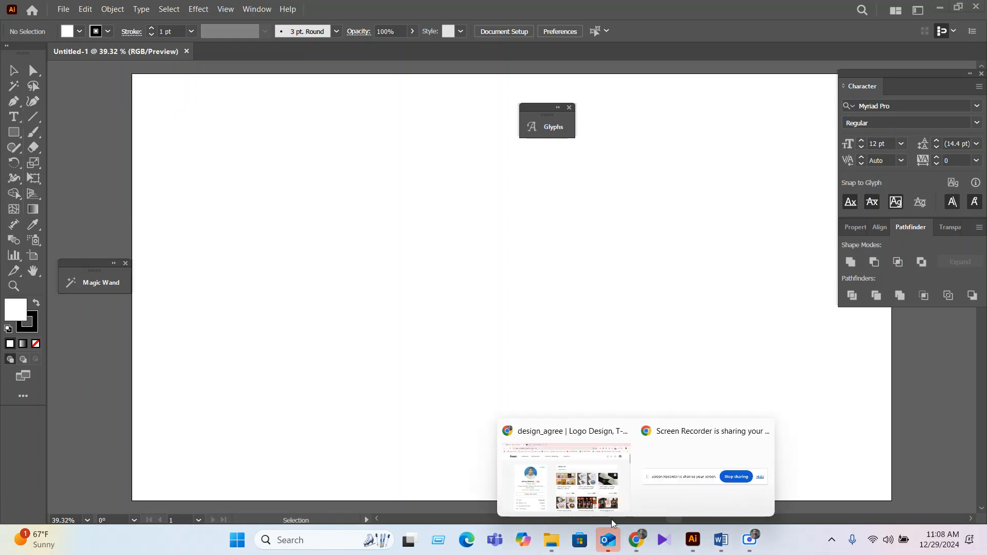
left_click(576, 478)
left_click(340, 11)
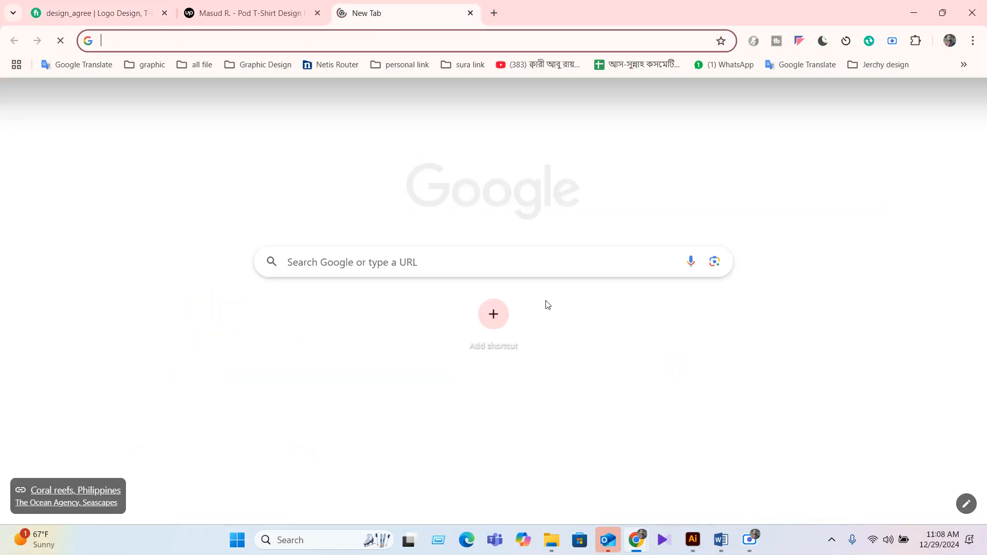
left_click(496, 262)
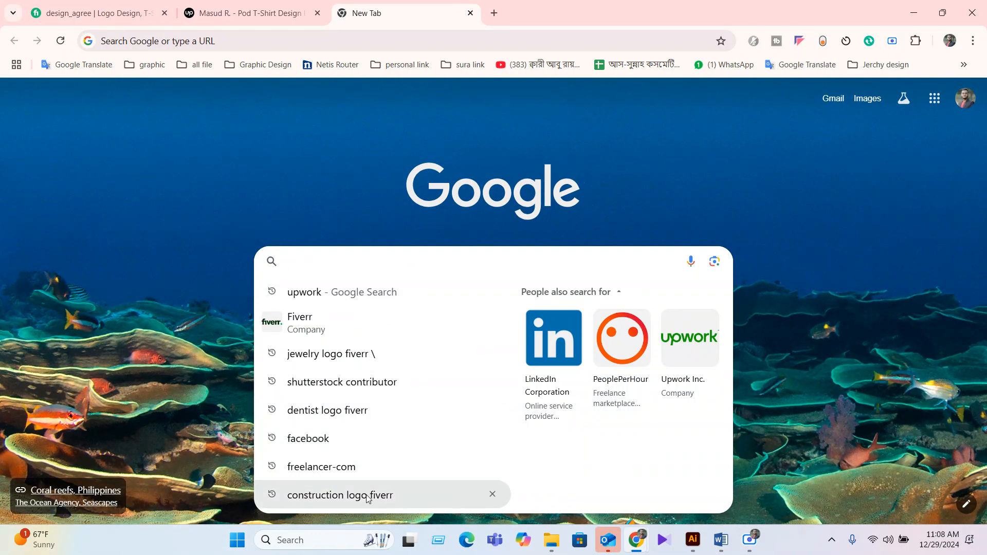
left_click(310, 441)
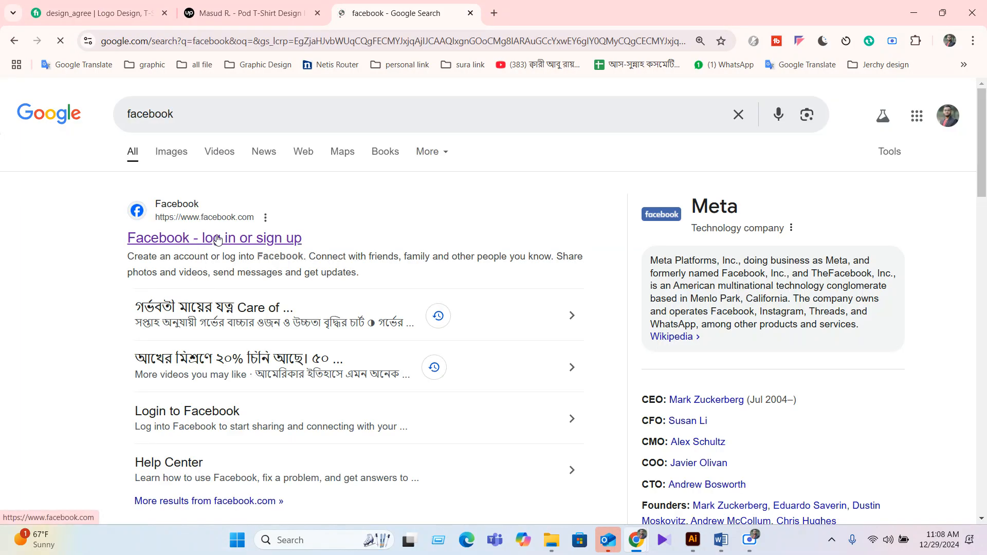
left_click(219, 239)
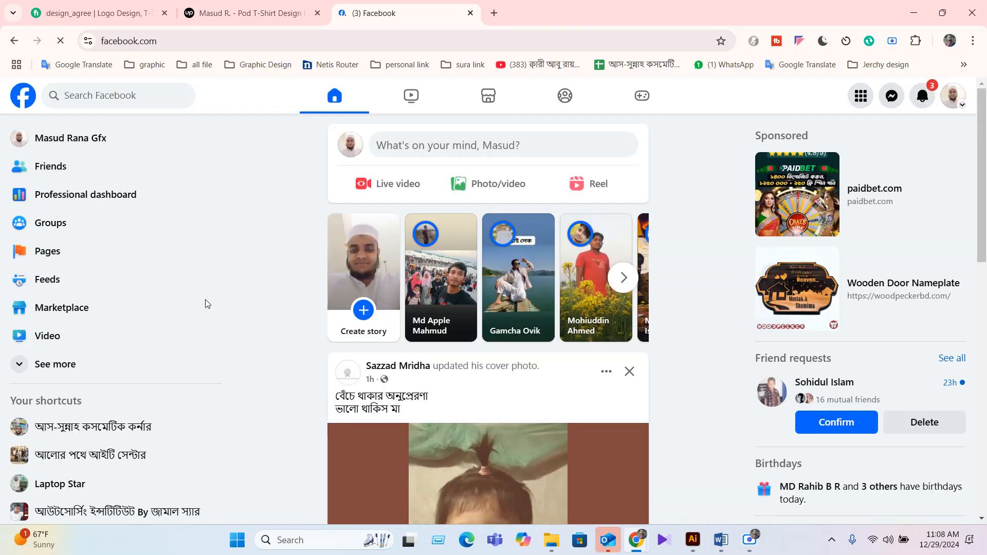
left_click(71, 459)
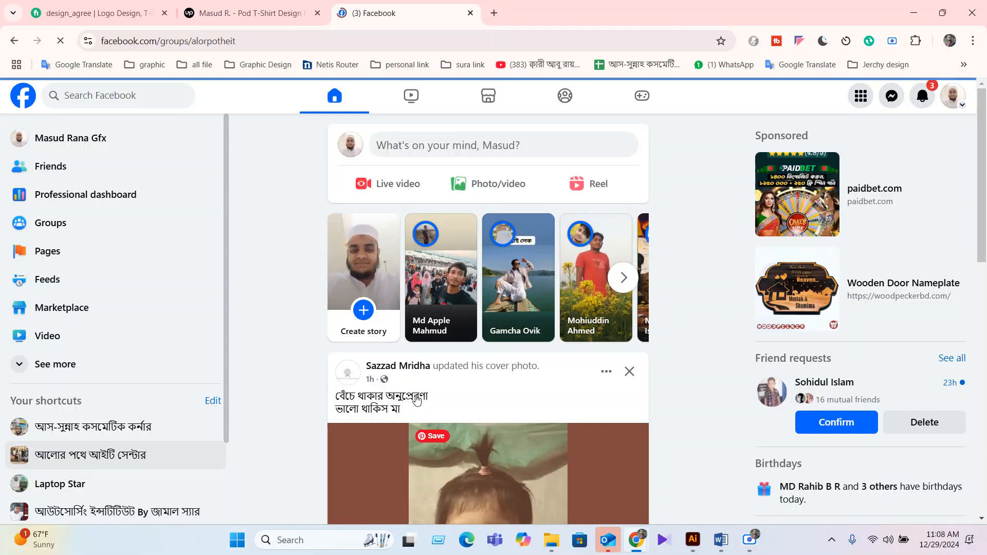
scroll(416, 396, "down", 2)
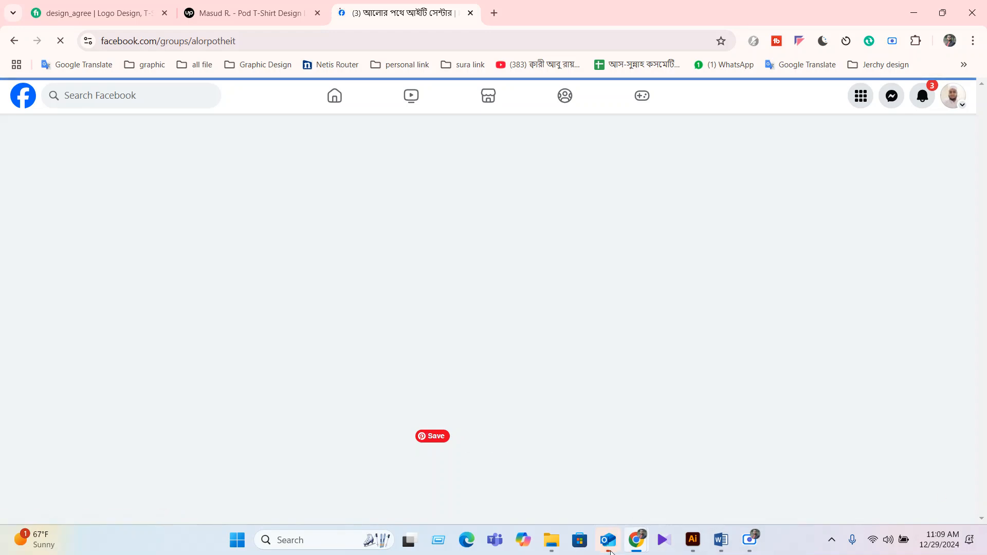
Switch back to Illustrator and list the variants of the Type tool
left_click(691, 545)
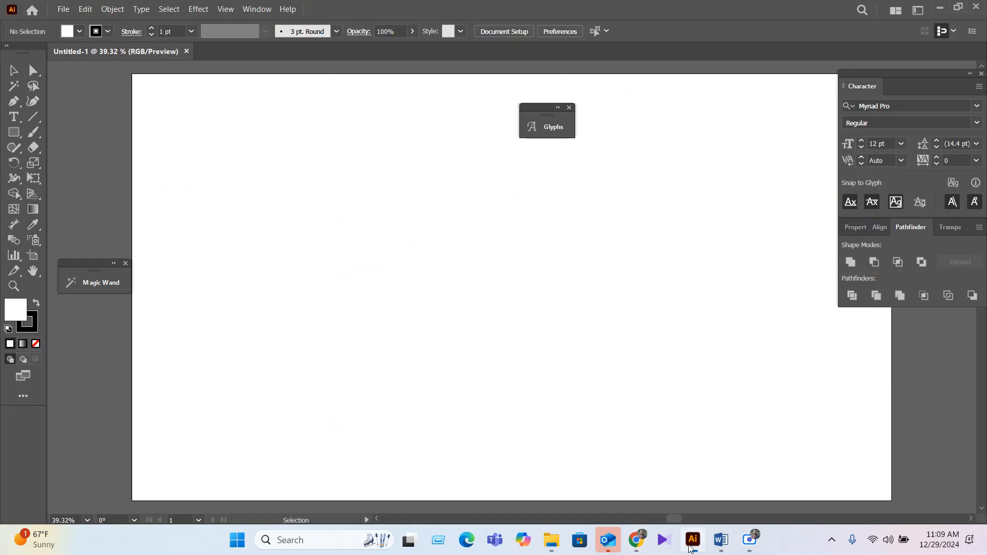
left_click(17, 117)
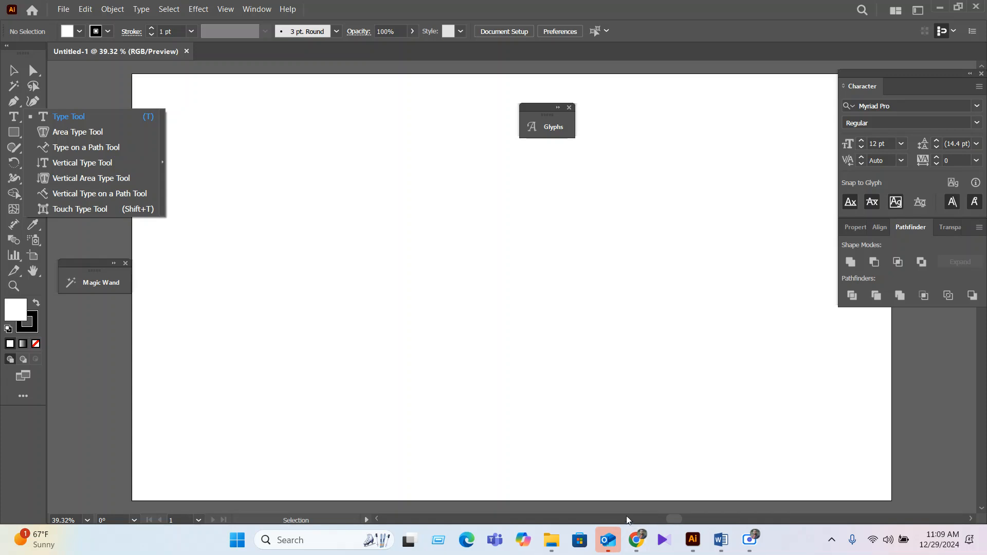
right_click(632, 550)
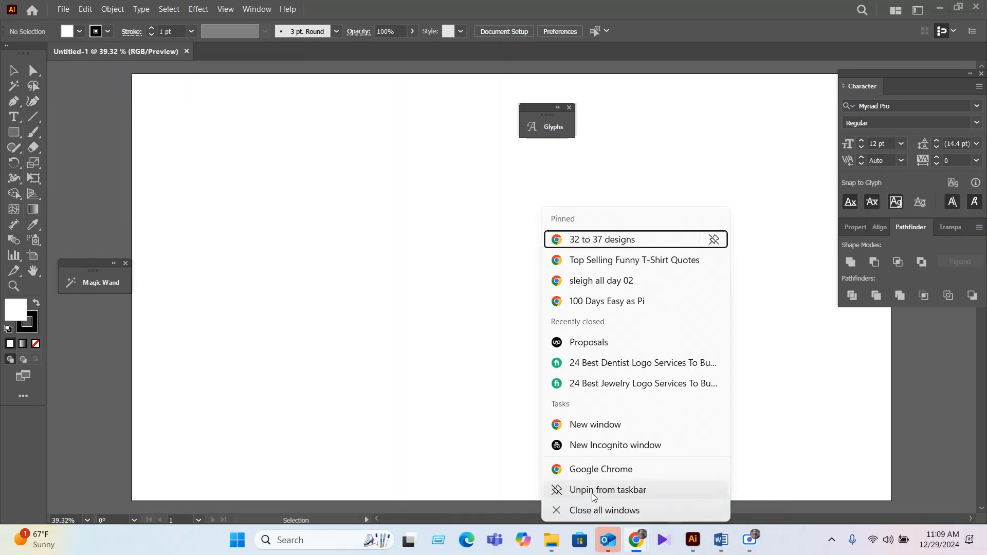
left_click(595, 508)
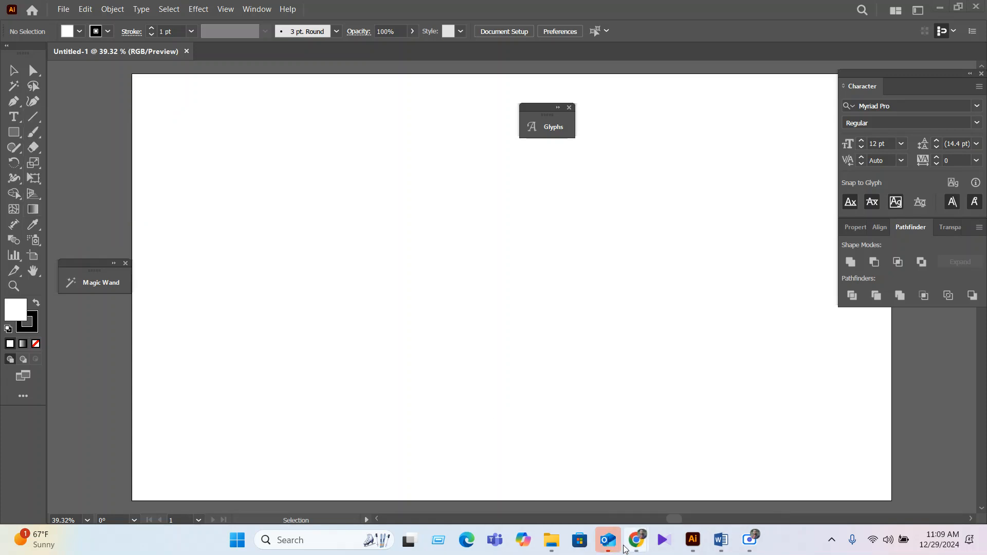
Switch to Chrome, examine the T-shirt designs posted in the Facebook group for circular text layouts, and return to Illustrator
mouse_move(636, 539)
left_click(579, 486)
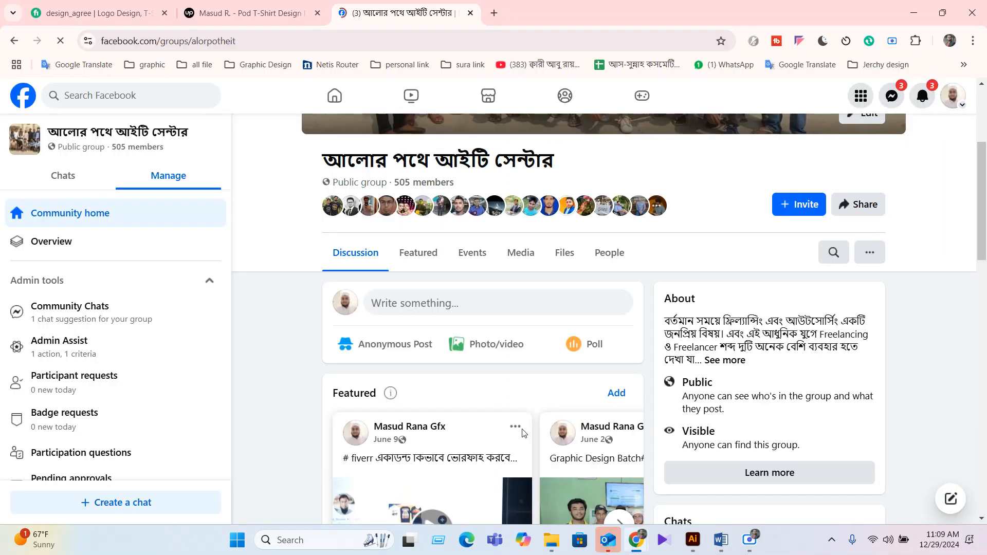
scroll(519, 414, "down", 4)
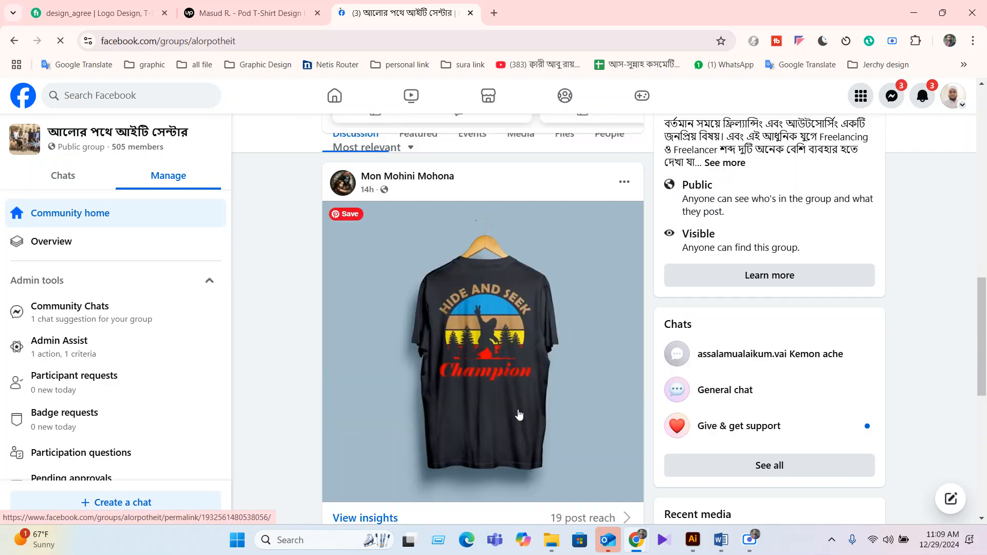
scroll(519, 414, "down", 5)
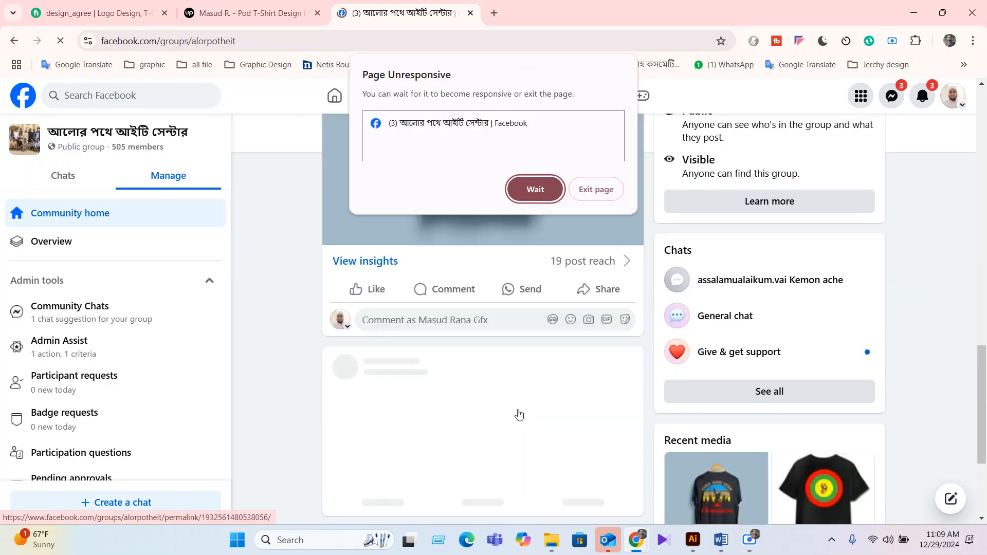
left_click(535, 189)
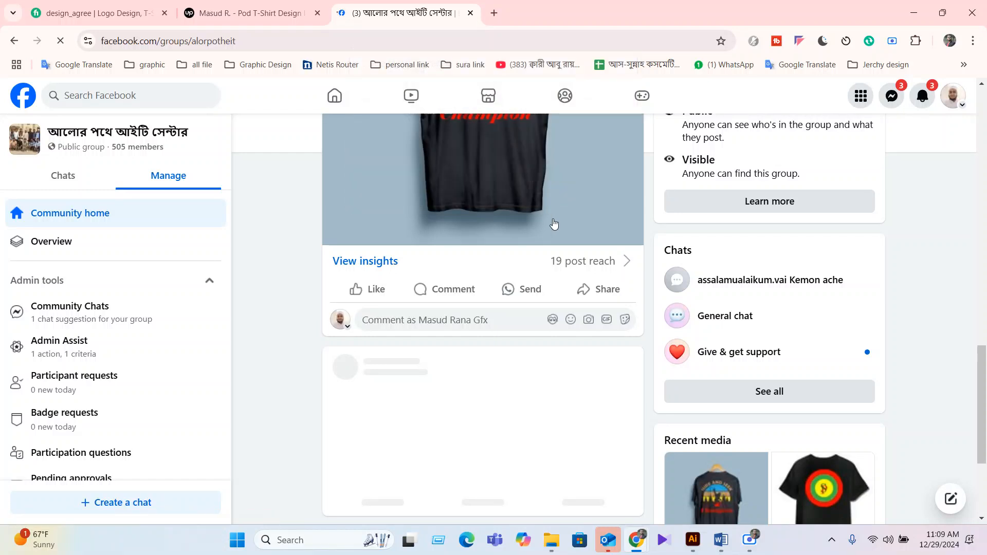
scroll(489, 435, "down", 3)
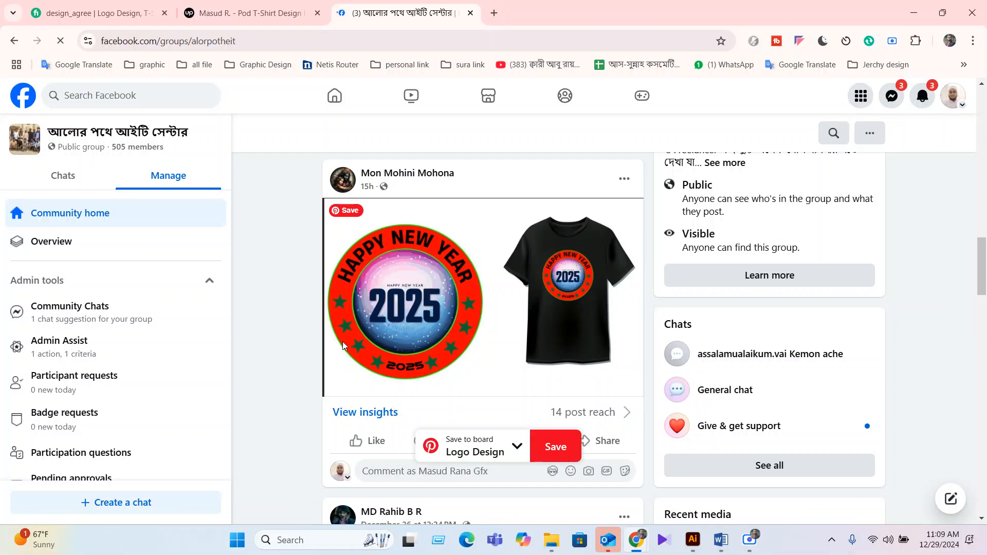
left_click(914, 13)
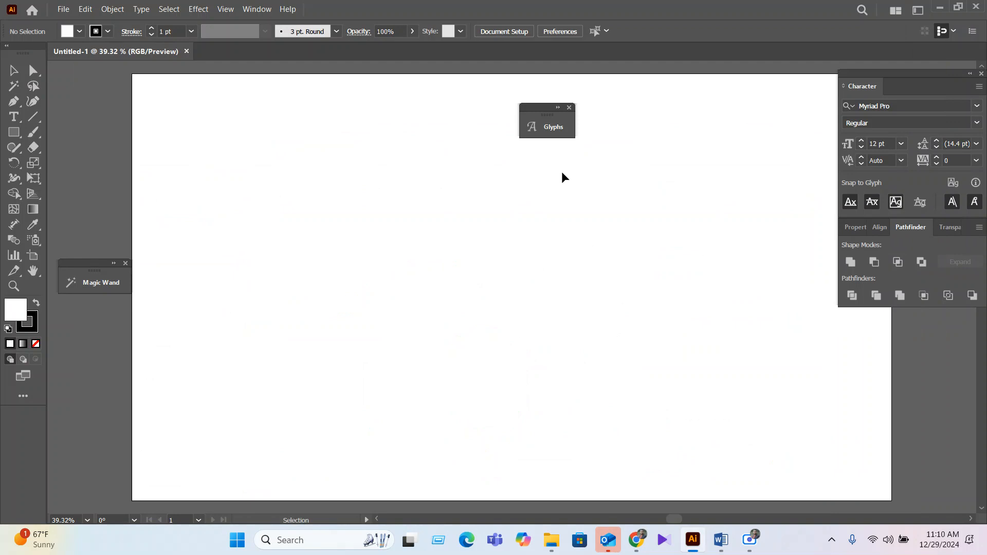
Close the floating Glyphs panel and draw a large circle near the middle of the artboard with the Ellipse tool
left_click(569, 108)
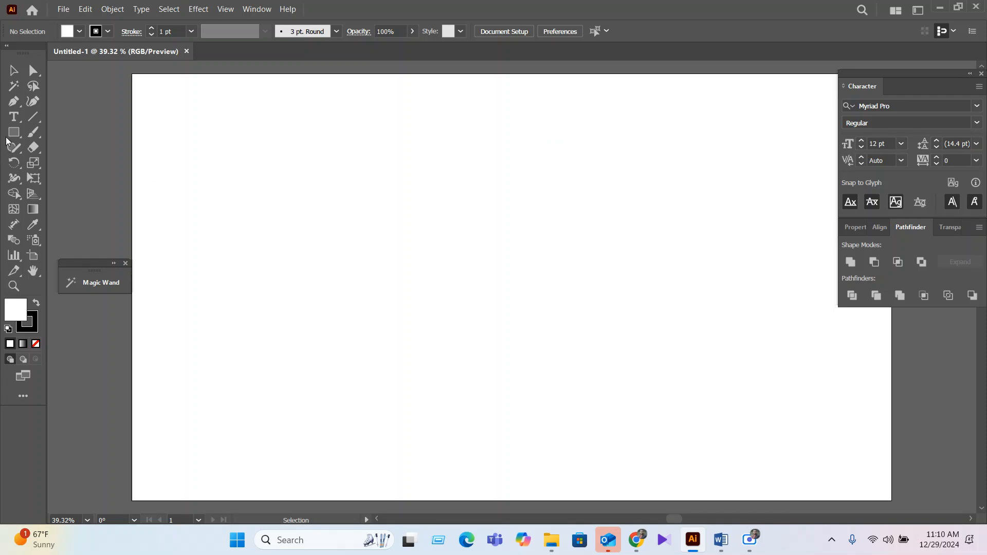
left_click(14, 116)
left_click(13, 132)
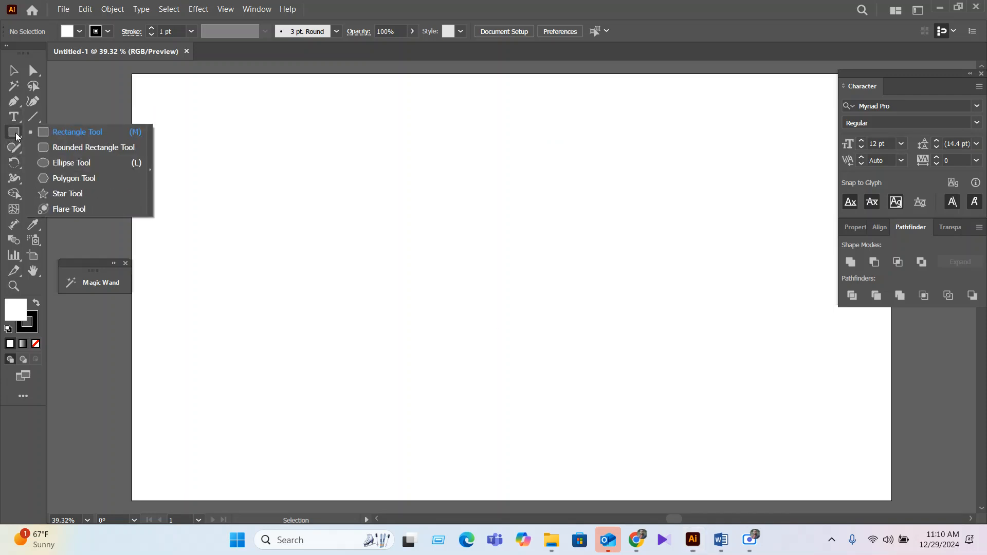
left_click(67, 162)
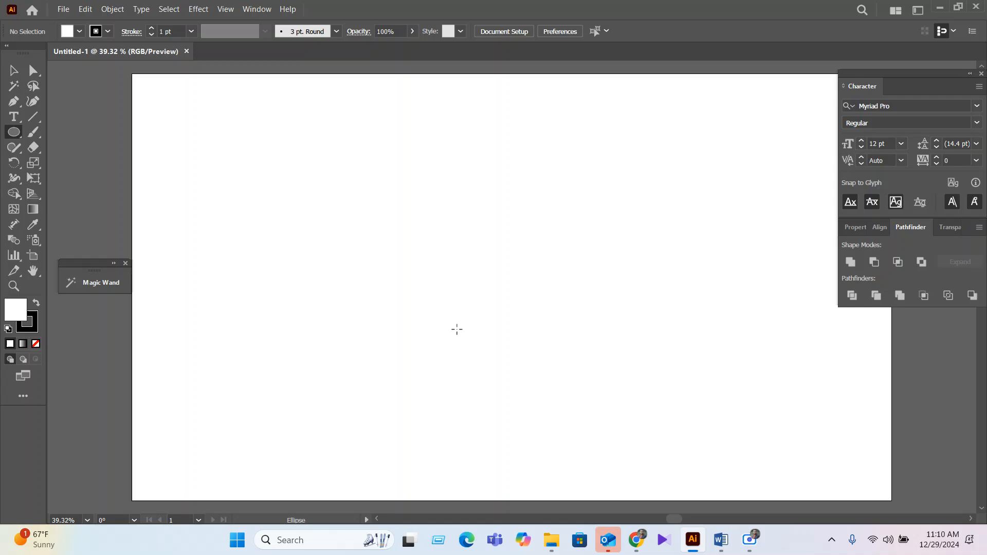
left_click_drag(459, 298, 575, 413)
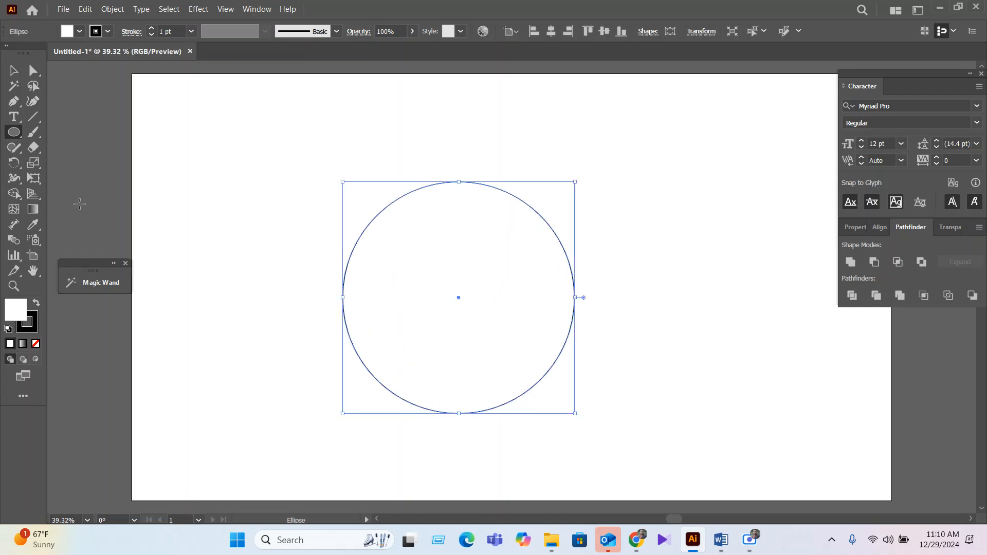
Remove the circle's fill and set its stroke weight to 9 pt
left_click(79, 31)
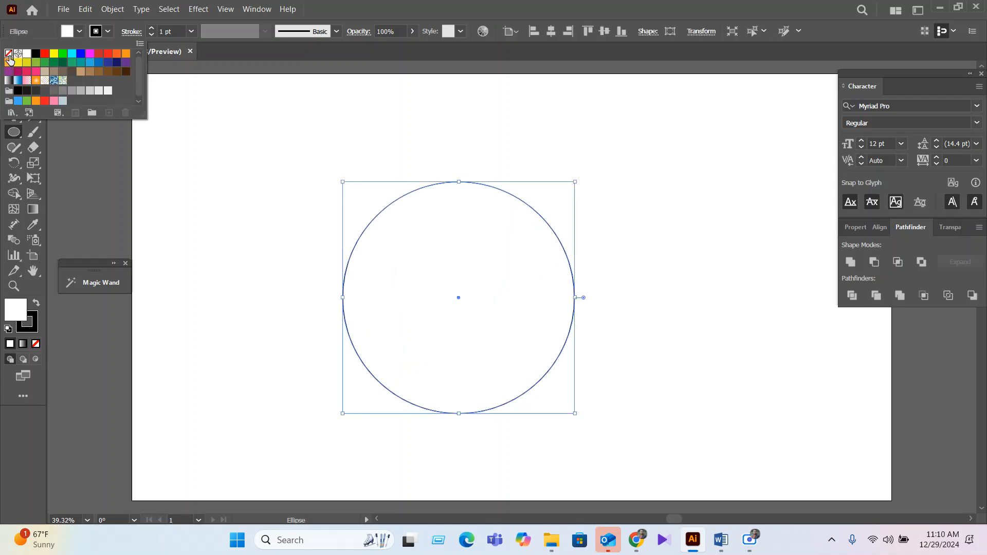
left_click(9, 54)
left_click(163, 30)
scroll(163, 29, "up", 8)
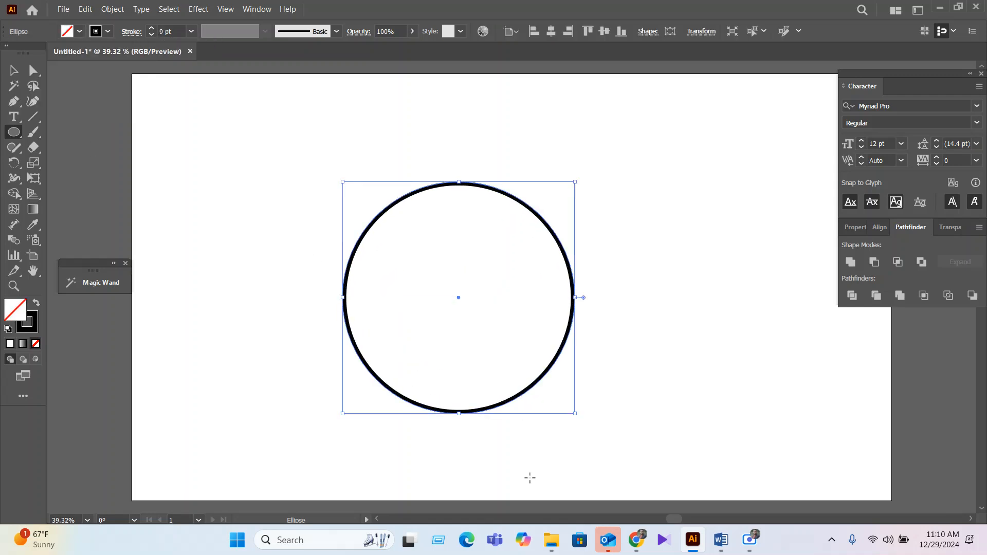
Switch to Chrome and search Google for "circle base design" in a new tab to look over reference images
mouse_move(636, 540)
left_click(549, 496)
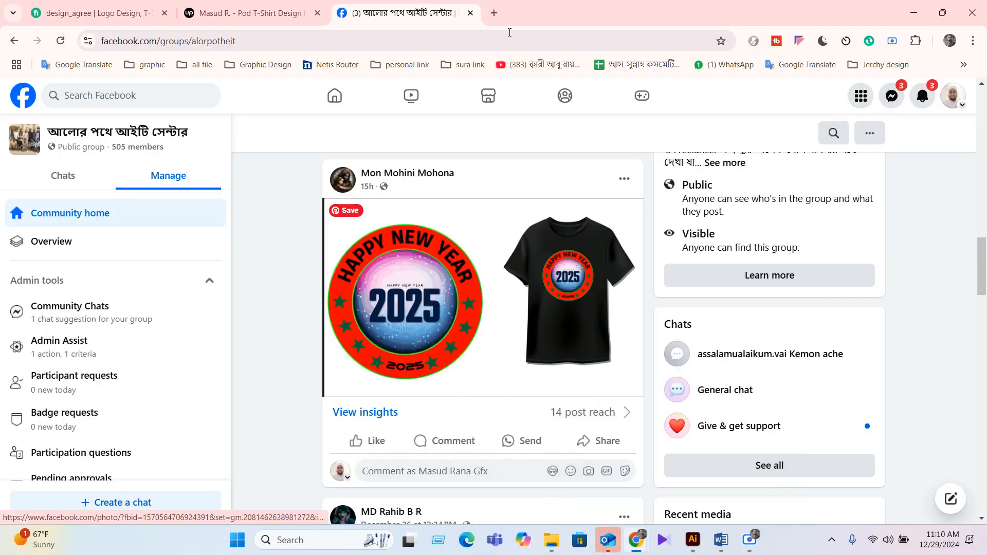
left_click(494, 14)
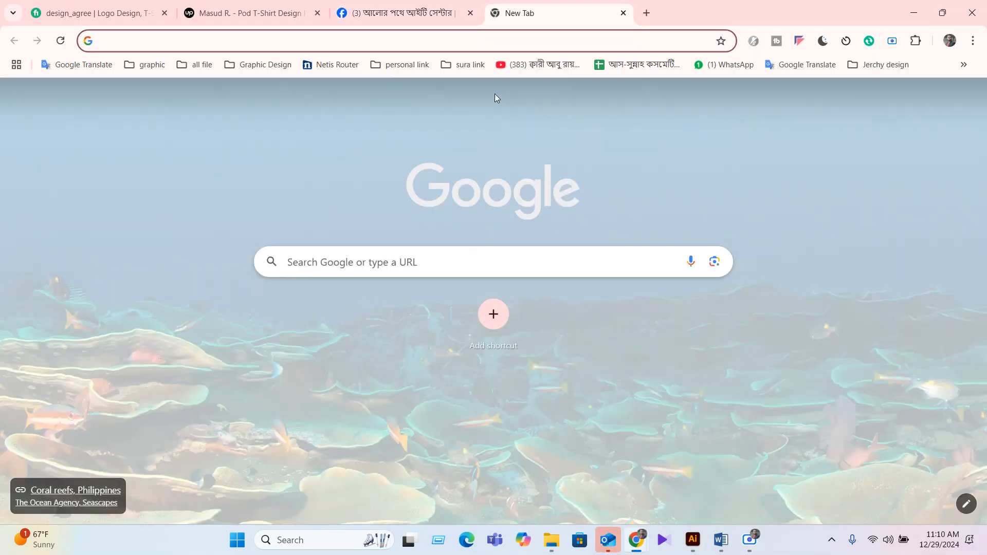
left_click(439, 256)
type("ci")
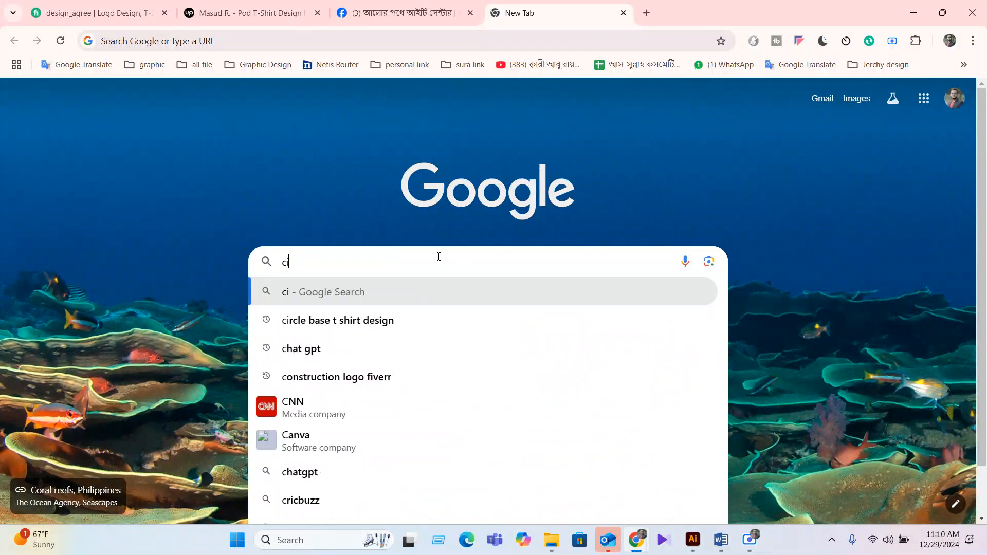
type("rcle bas")
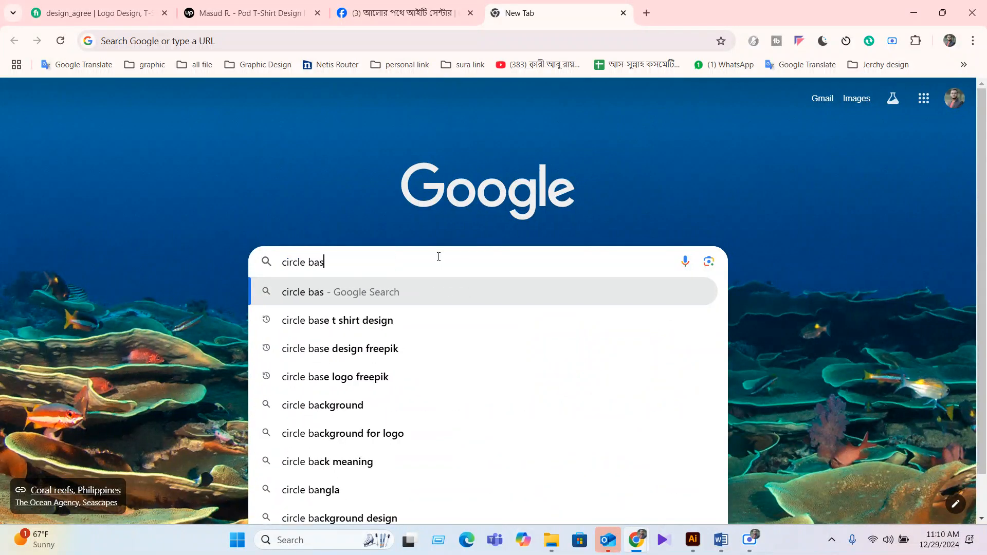
type("e design")
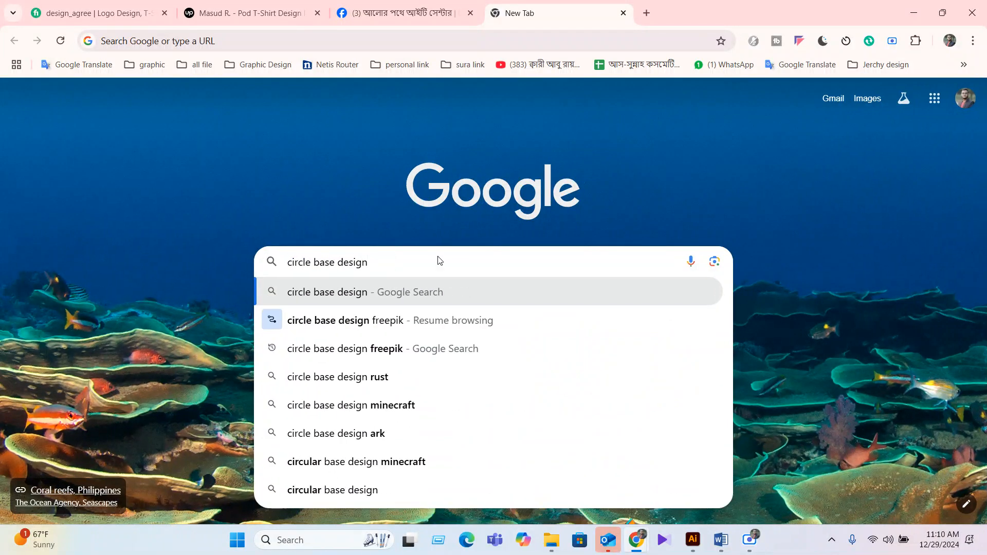
key("Return")
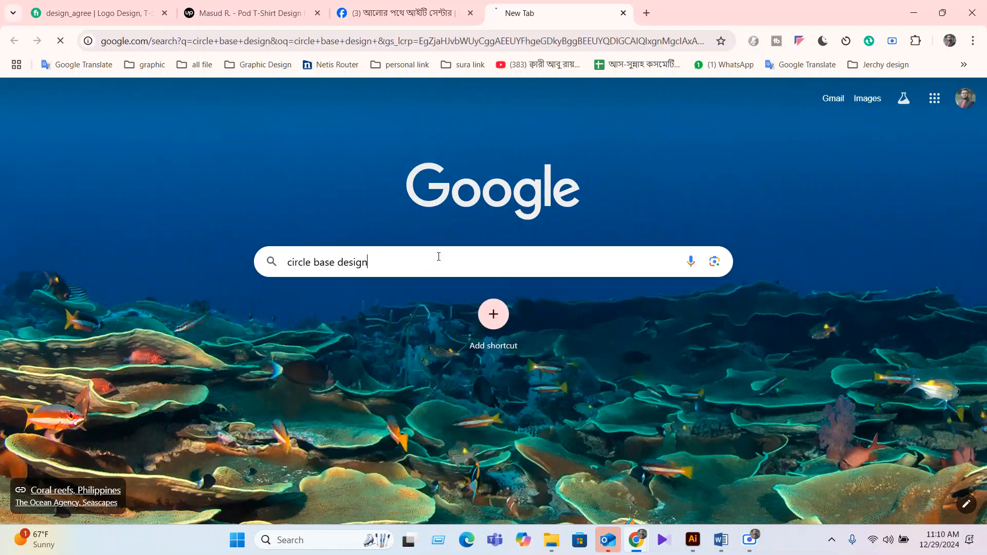
scroll(254, 378, "down", 5)
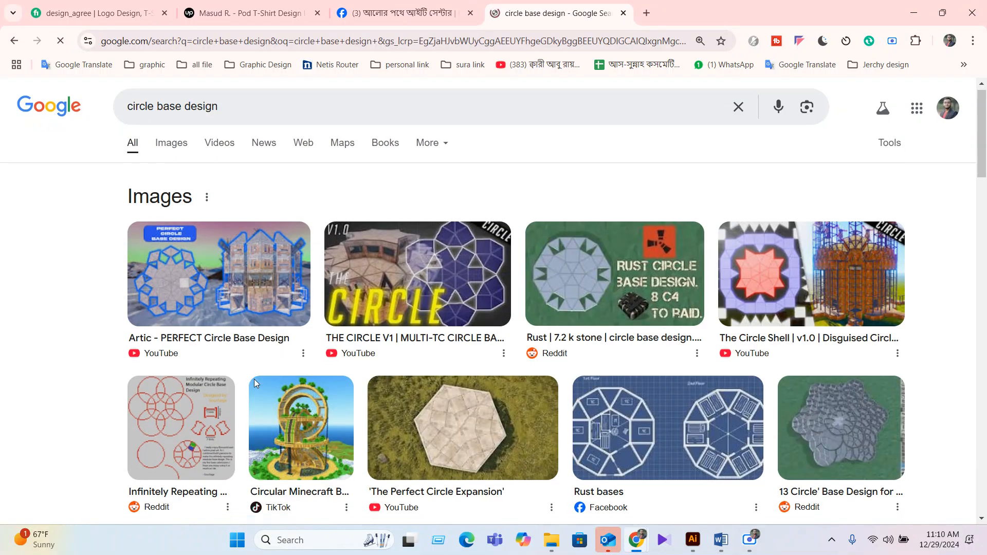
scroll(180, 267, "up", 5)
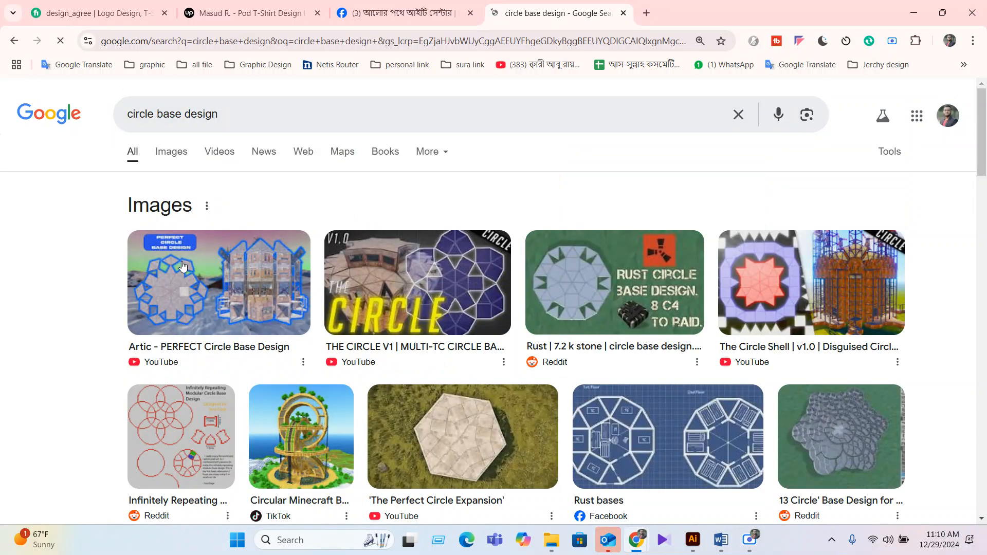
Refine the Google search to "circle base logo design" and browse the image results for circular logos with text
left_click(171, 112)
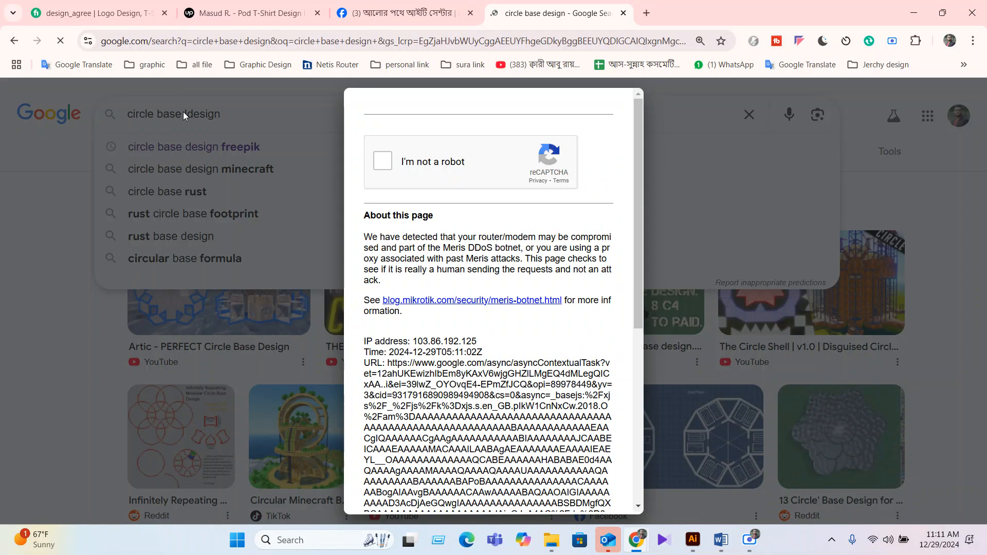
left_click(391, 162)
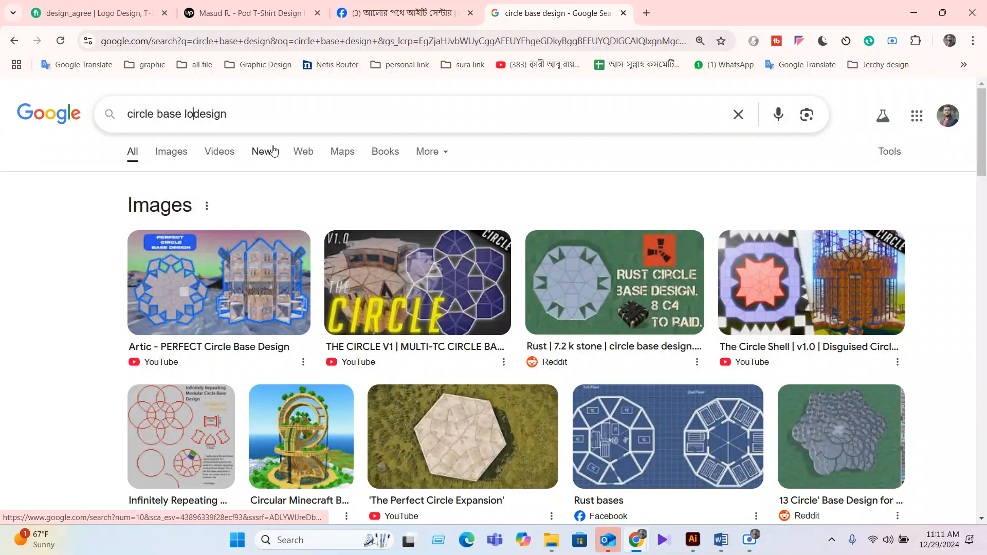
type("logo")
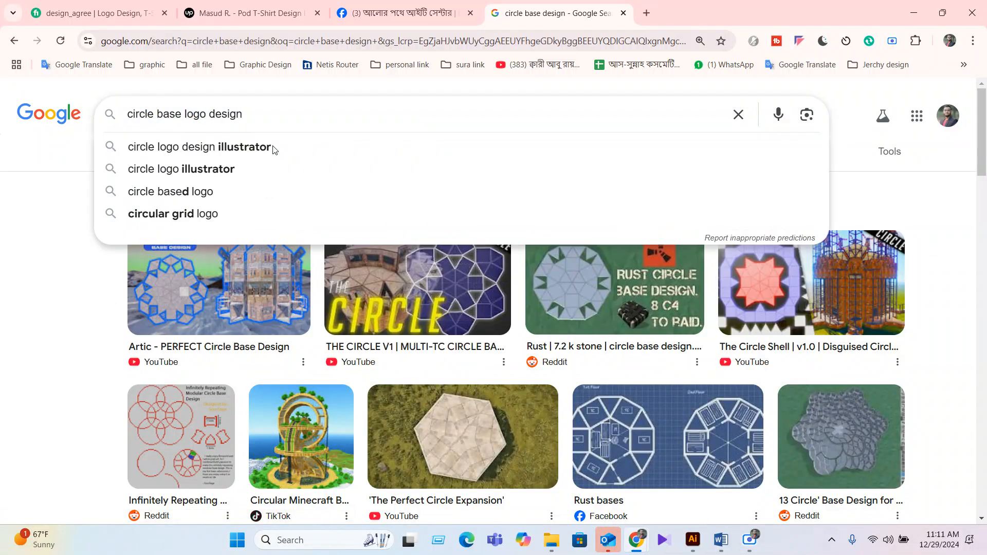
key("Return")
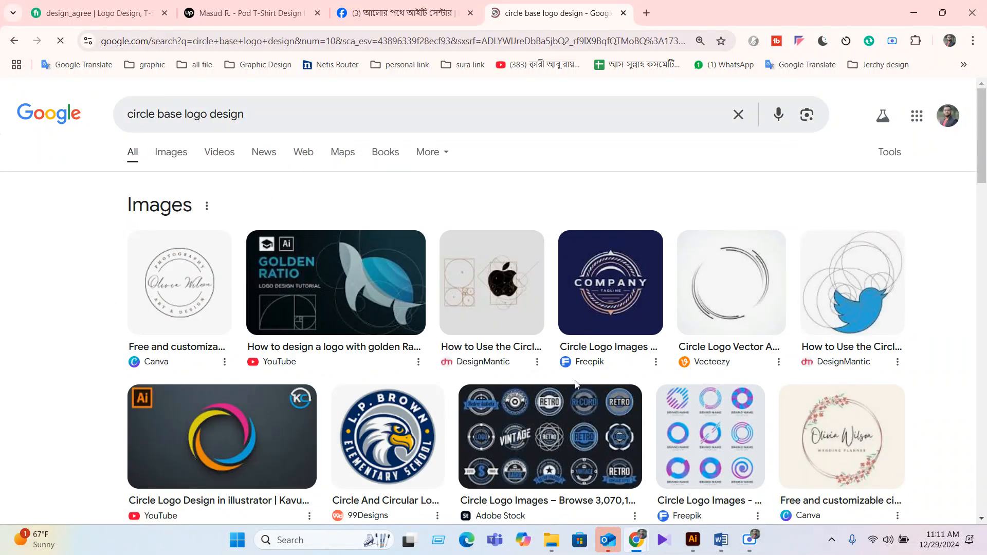
scroll(575, 386, "down", 3)
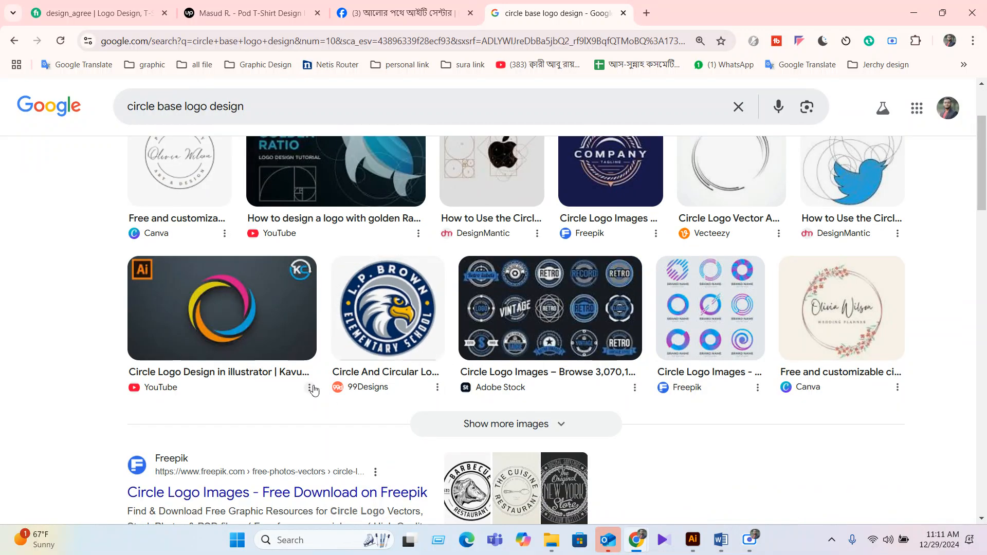
scroll(313, 390, "up", 3)
left_click(172, 156)
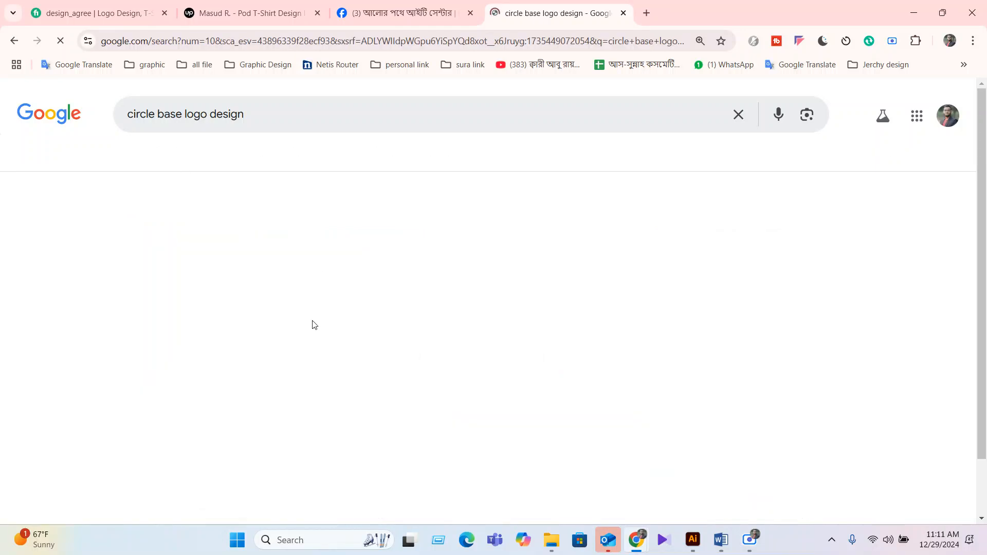
scroll(248, 412, "down", 2)
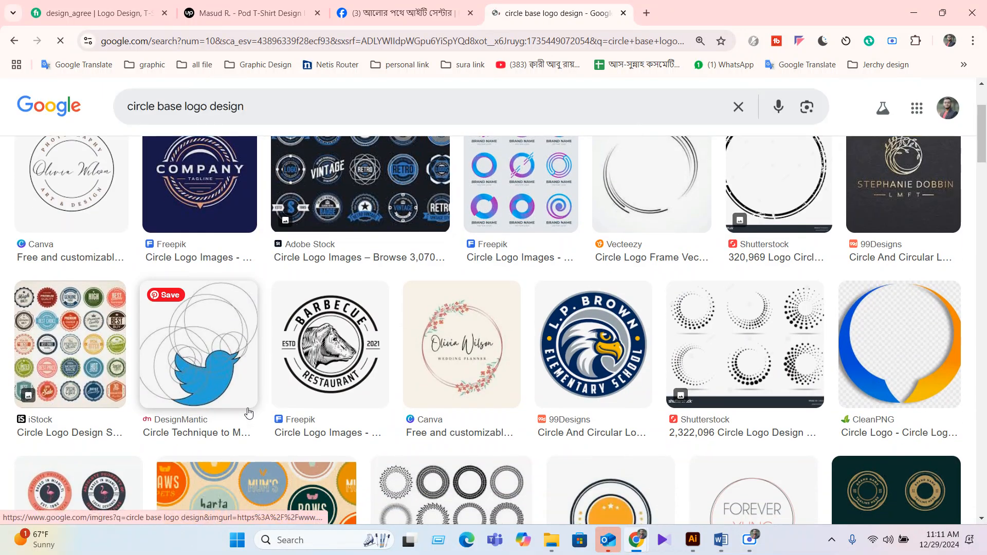
scroll(248, 359, "down", 2)
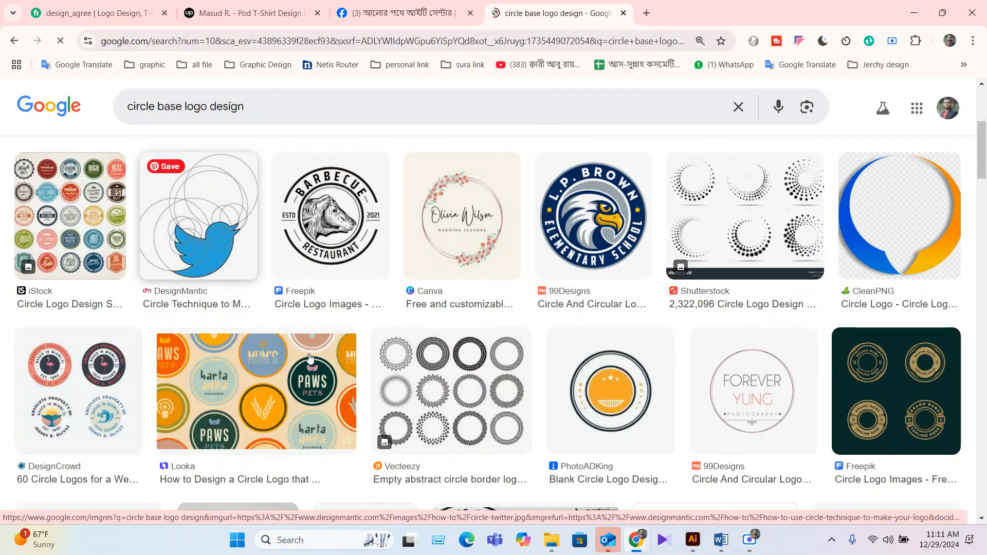
Open the preview of the Freepik Barbecue Restaurant circle logo and copy its image
left_click(341, 220)
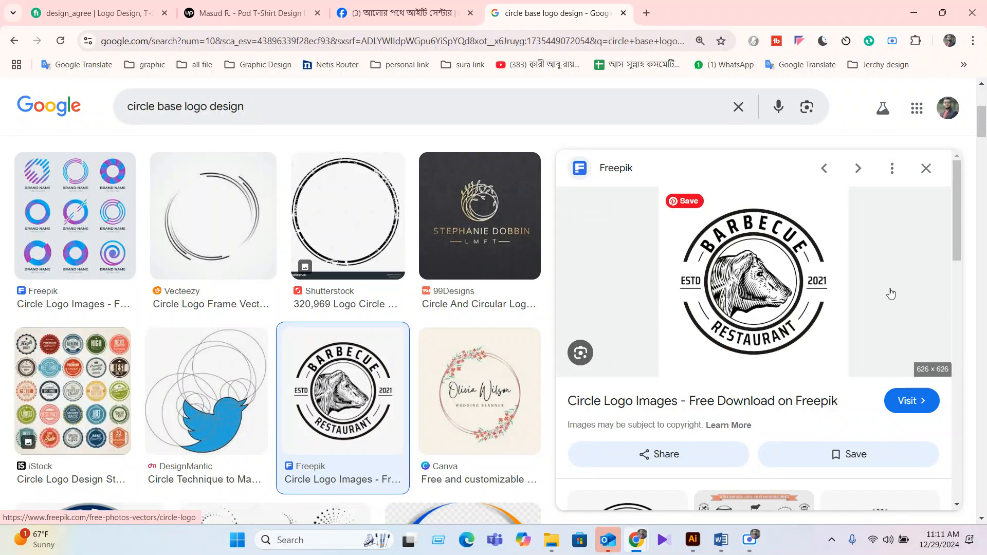
right_click(741, 229)
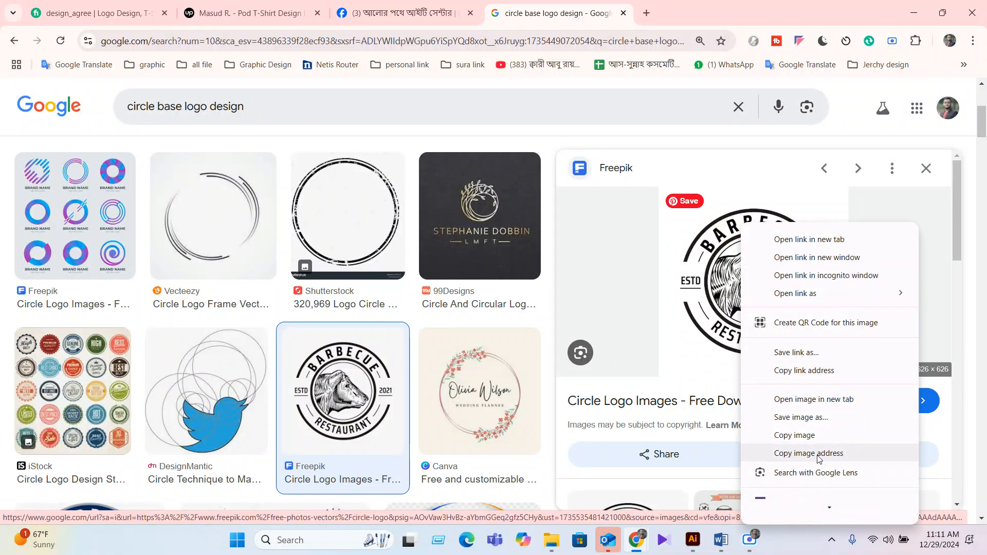
left_click(804, 443)
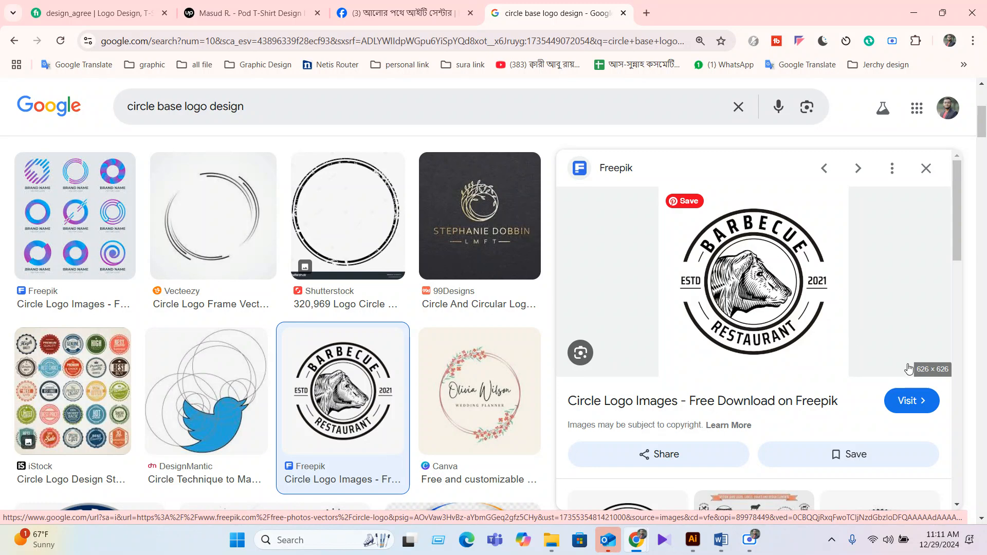
right_click(782, 251)
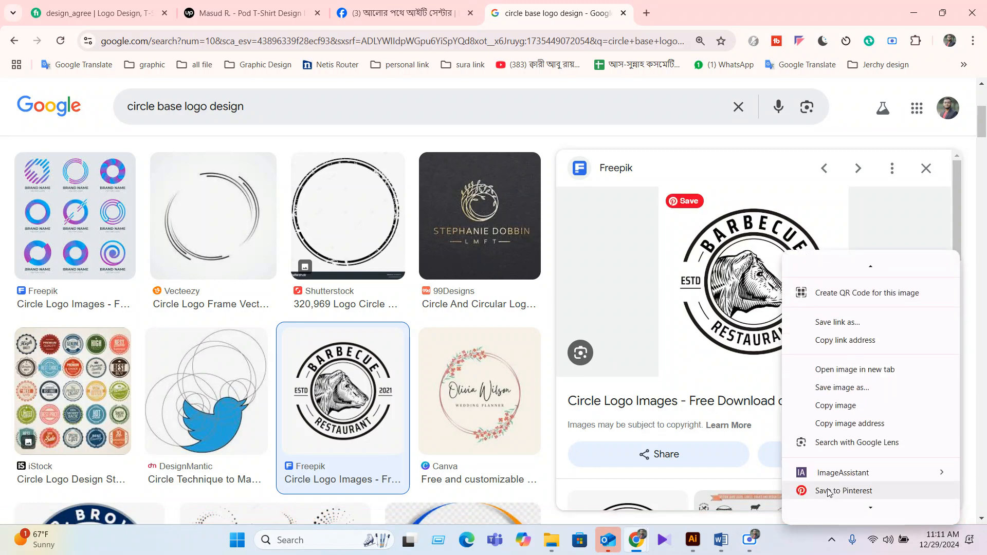
left_click(838, 406)
mouse_move(748, 544)
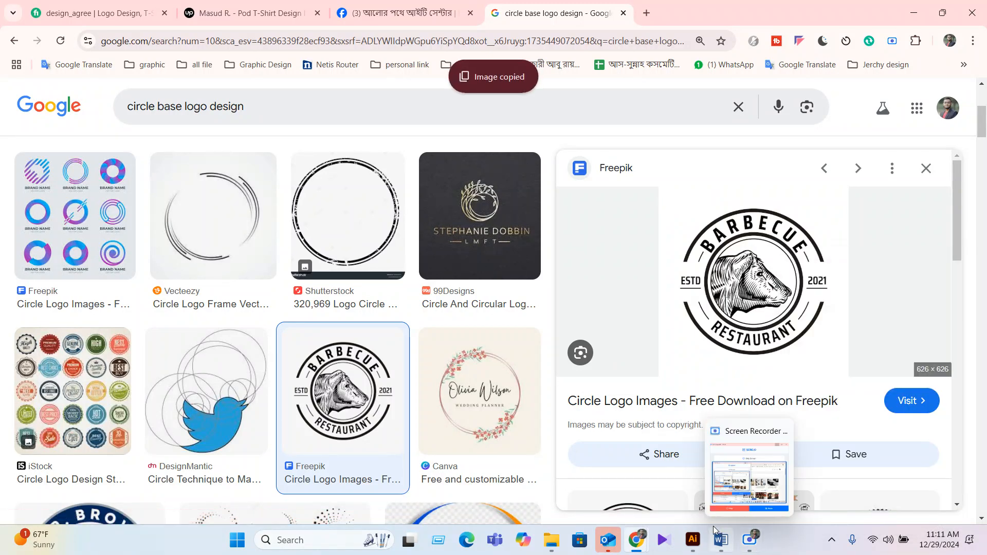
Switch to Illustrator, paste the copied logo, and move it beside the circle, across the artboard's left edge
left_click(692, 539)
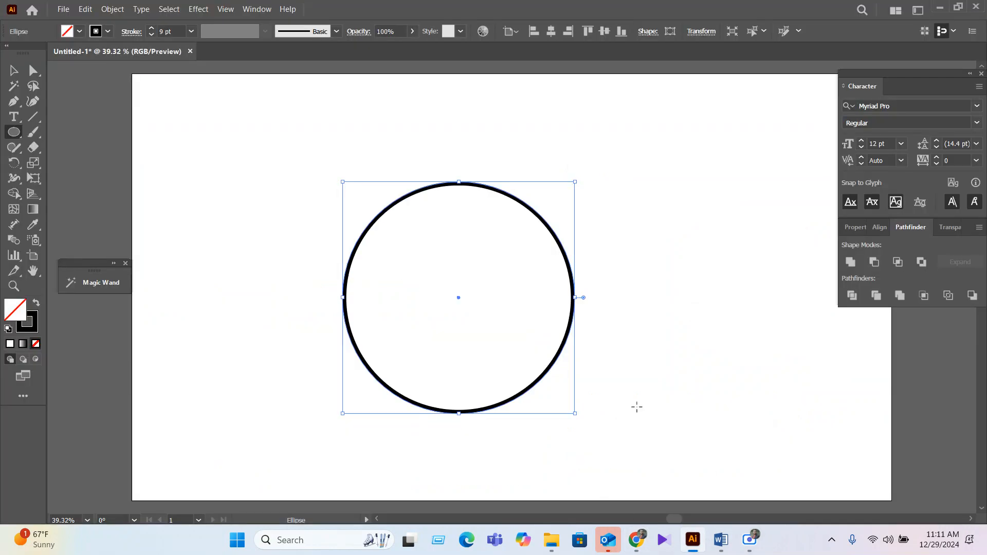
key("ctrl+v")
scroll(491, 359, "down", 1)
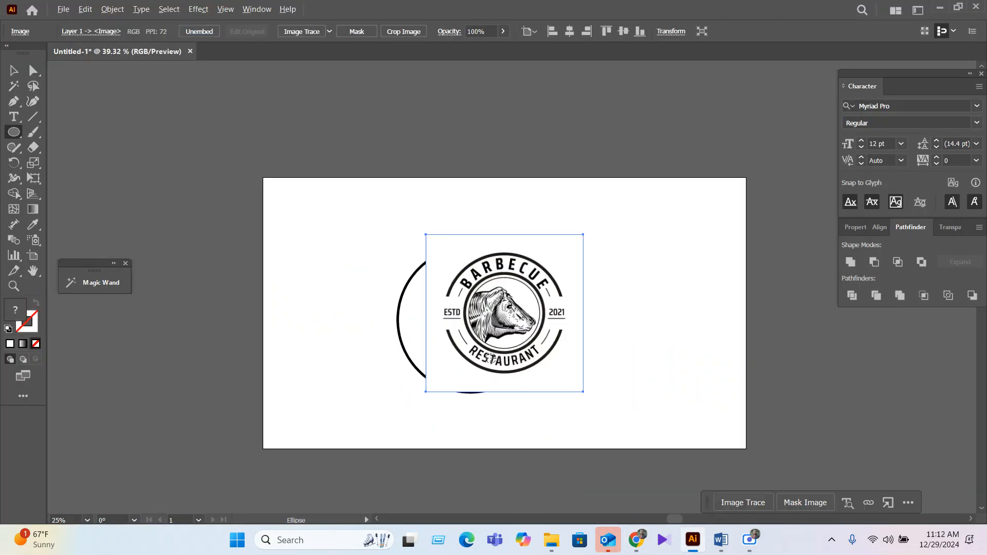
key("v")
mouse_move(496, 335)
left_mouse_down()
mouse_move(831, 381)
mouse_move(470, 150)
mouse_move(588, 233)
left_mouse_up()
left_click_drag(615, 187, 330, 387)
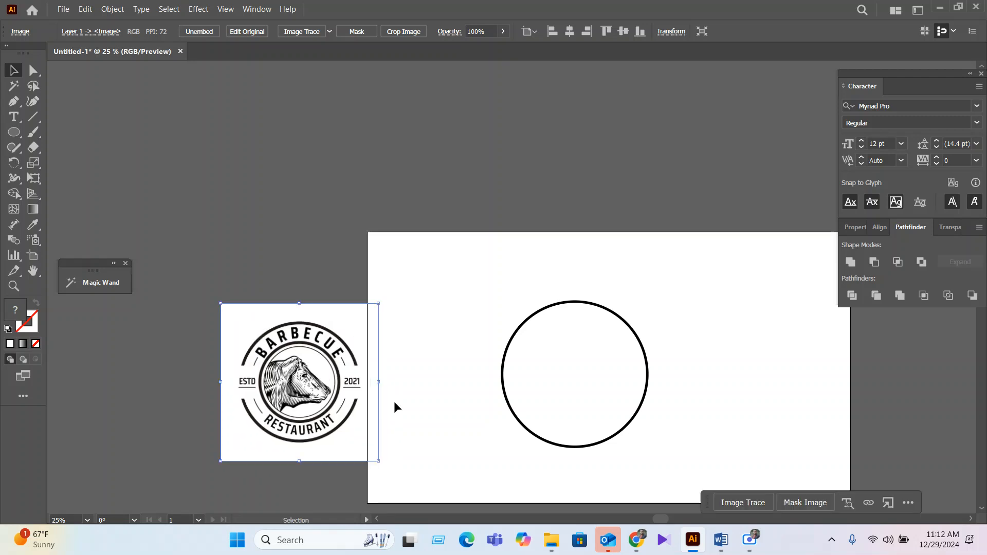
left_click_drag(598, 436, 540, 359)
Scale the pasted logo down, place it on the left part of the artboard, and shift the circle further right
left_click(574, 348)
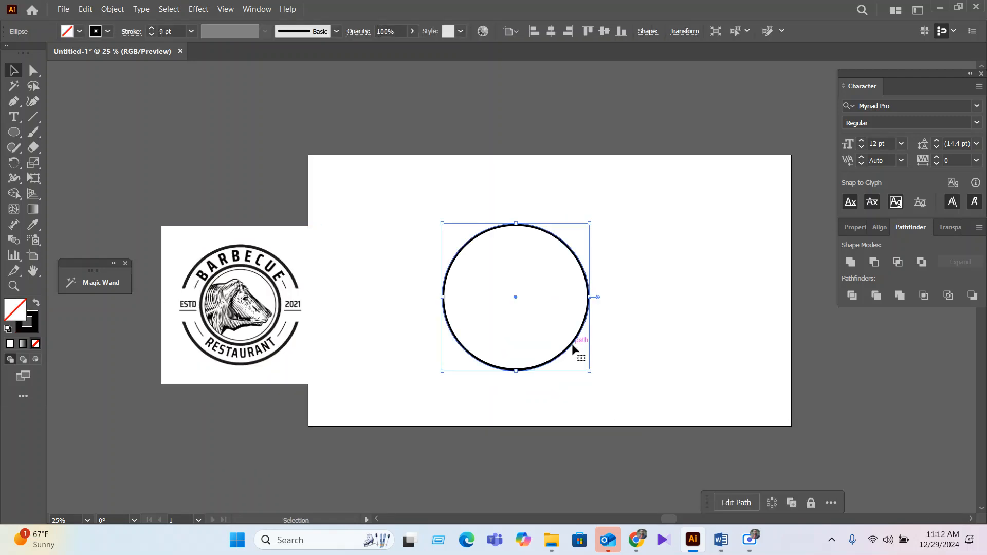
left_click(575, 348)
scroll(574, 348, "up", 1)
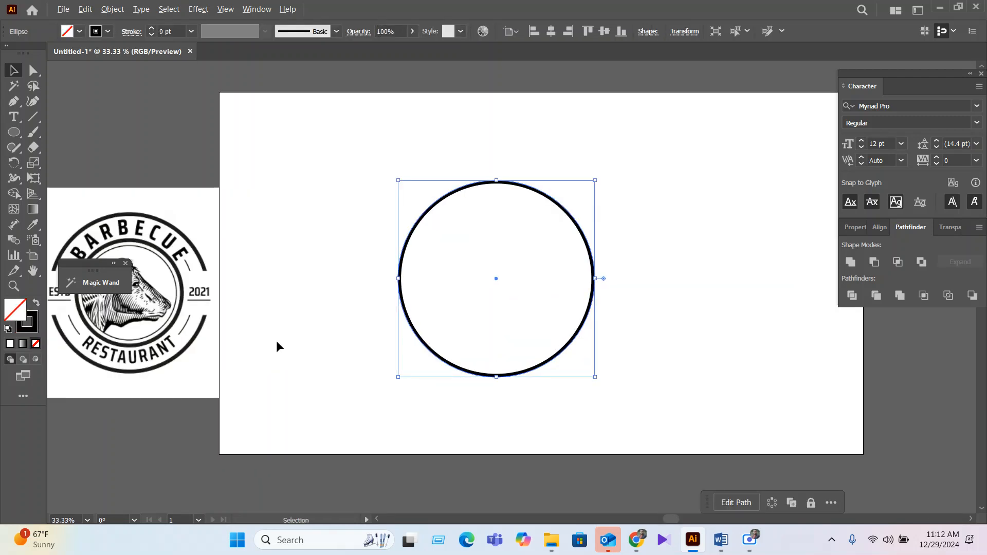
left_click_drag(220, 325, 277, 318)
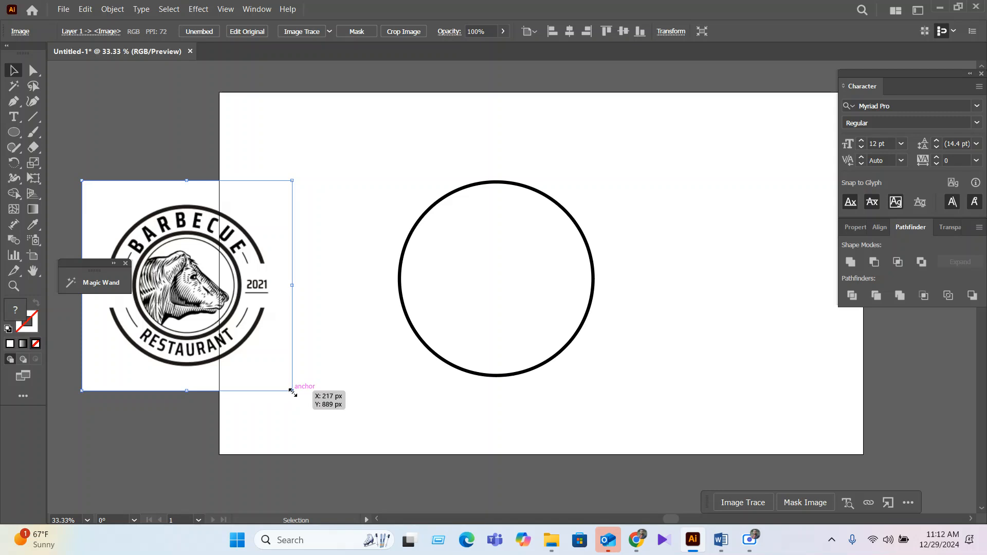
left_click_drag(292, 391, 257, 363)
left_click_drag(222, 326, 335, 314)
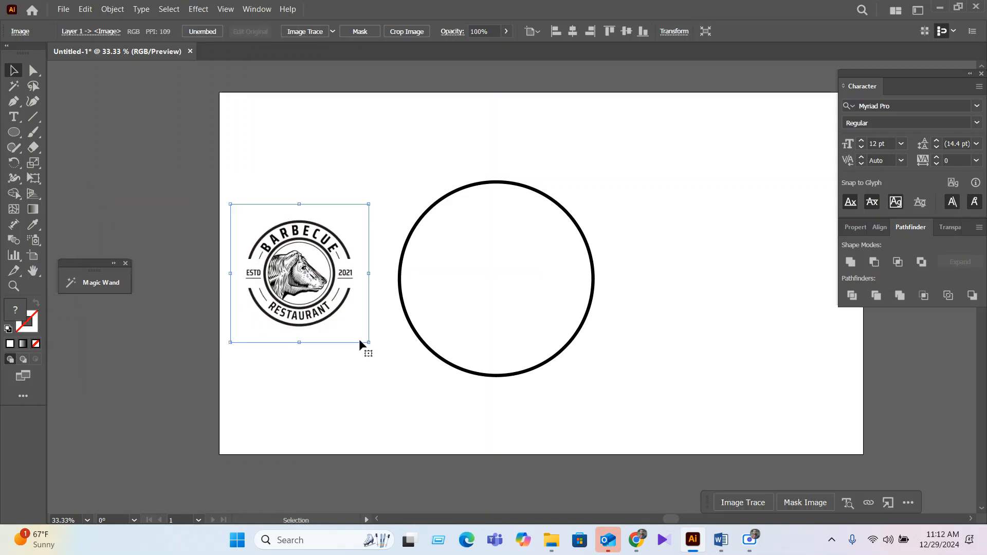
left_click_drag(590, 315, 640, 304)
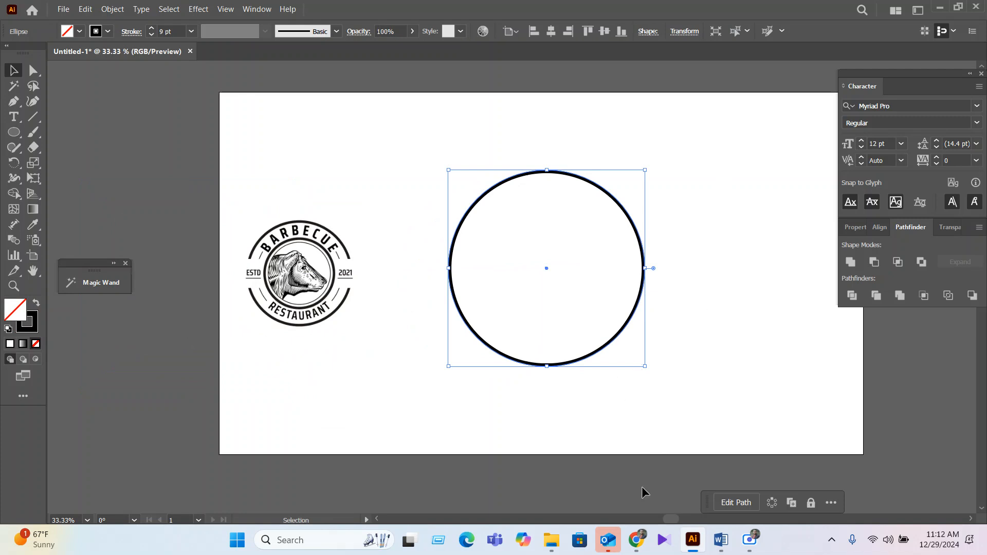
left_click(753, 549)
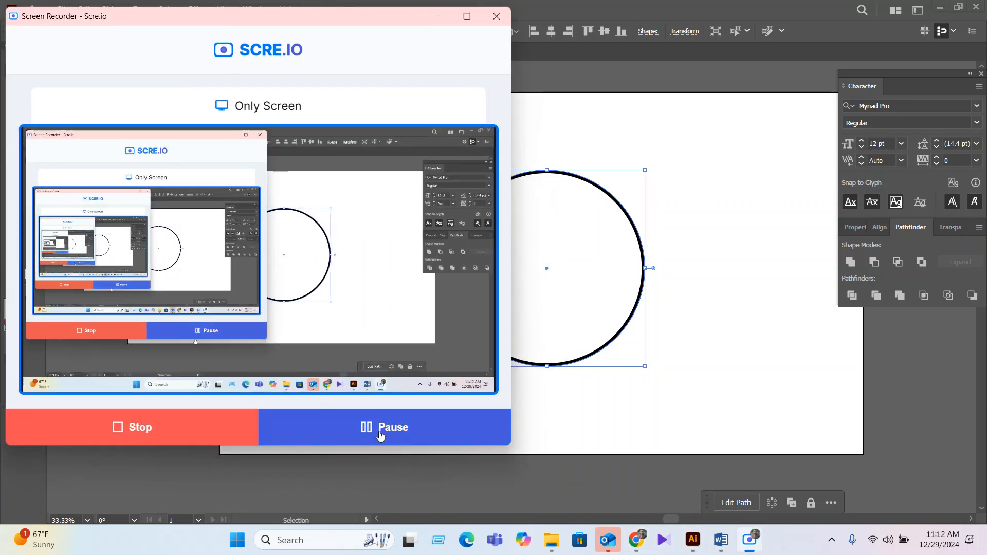
left_click(438, 12)
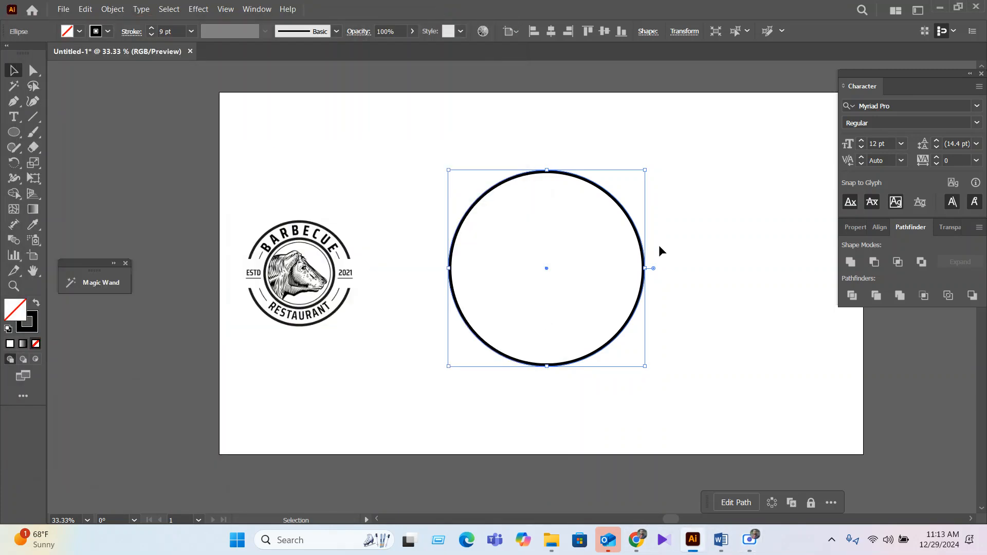
Add a point text reading "barbecue restaurant" above the pasted logo with the Type tool
left_click(316, 336, "shift")
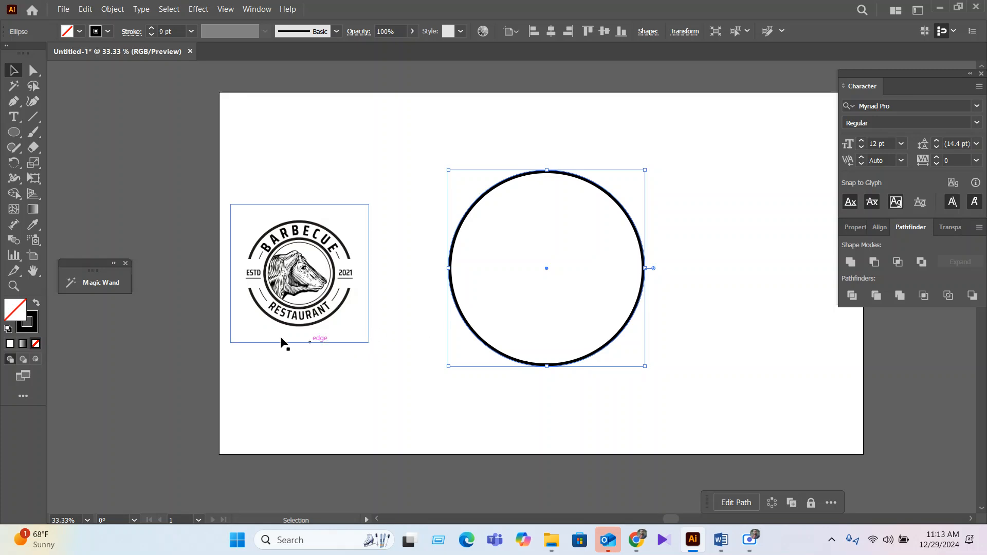
scroll(314, 247, "up", 3)
left_click_drag(333, 278, 442, 312)
left_click(14, 117)
left_click(405, 116)
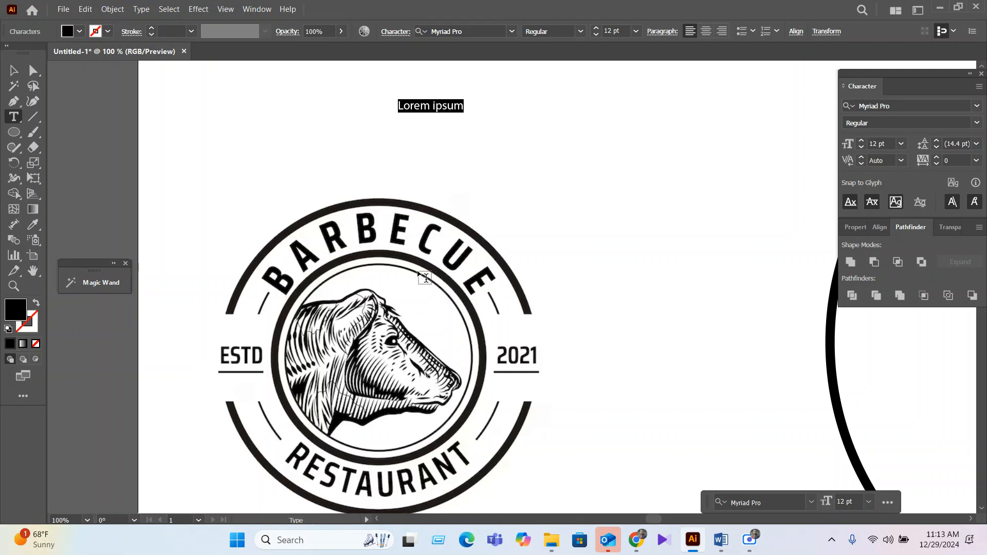
type("bar")
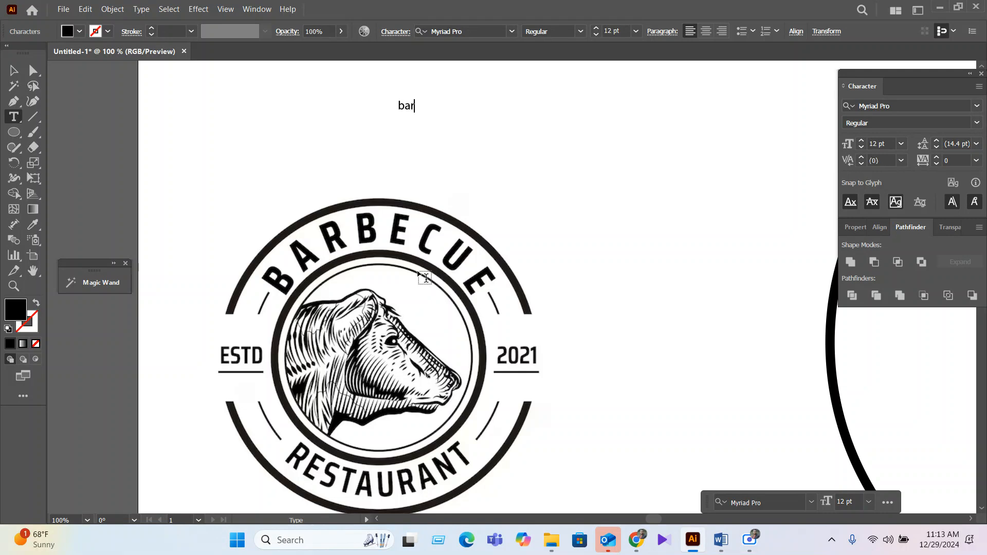
type("becue restau")
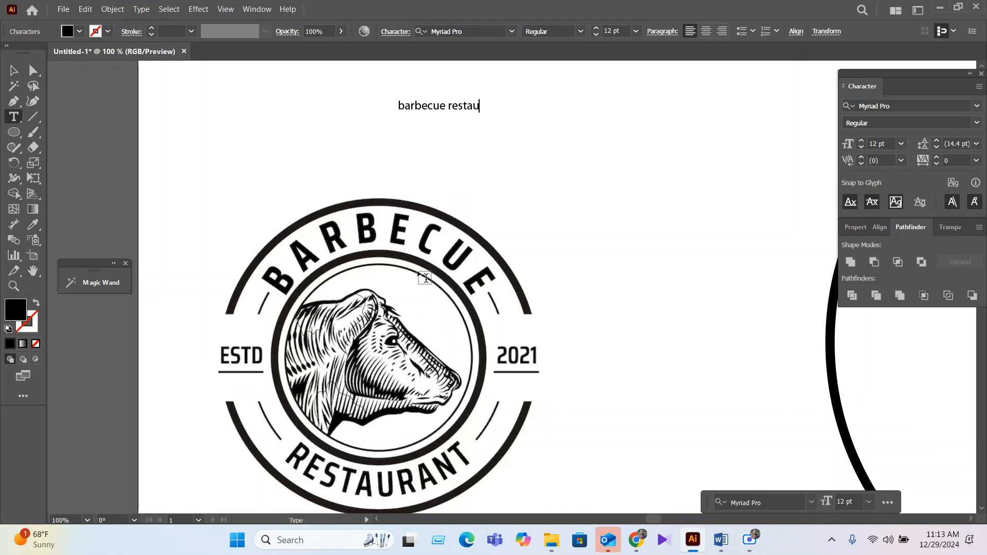
type("rant")
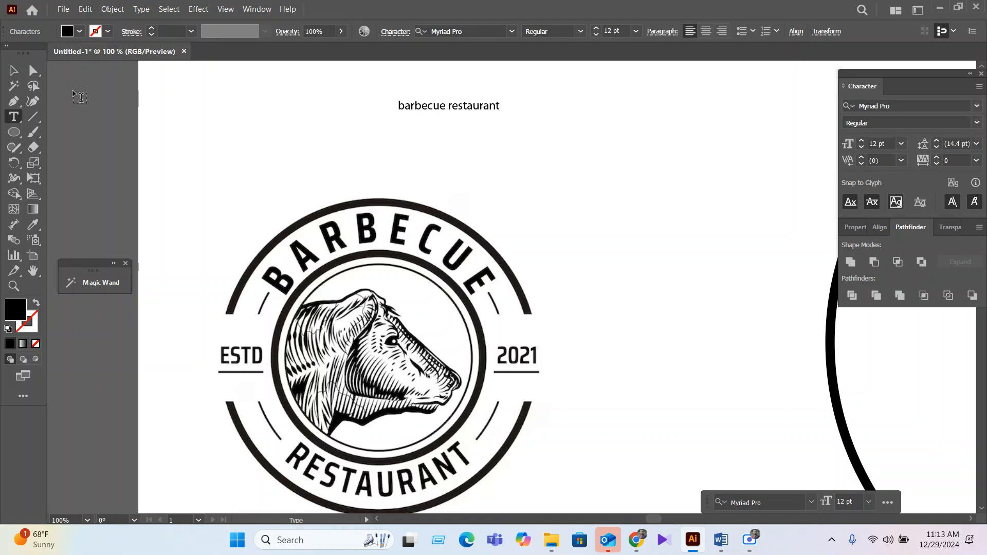
key("Escape")
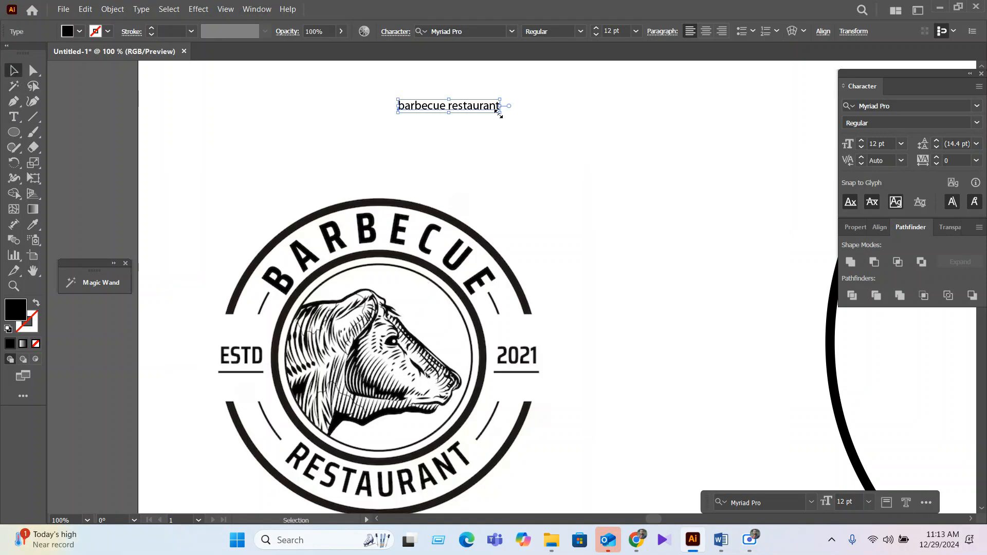
Enlarge the "barbecue restaurant" text to about 39 pt above the logo and copy its wording
left_click_drag(498, 112, 600, 201)
left_click_drag(498, 128, 516, 141)
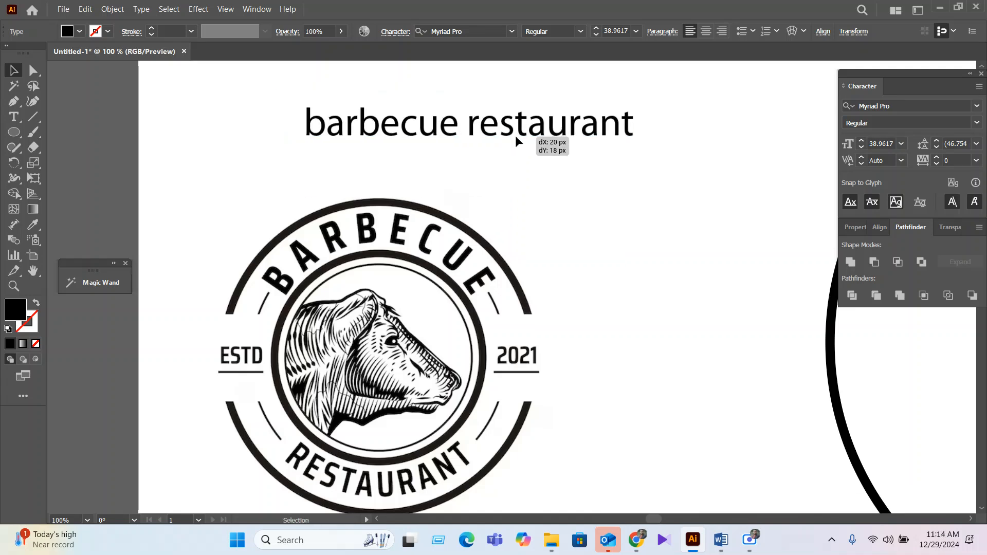
triple_click(485, 136)
key("ctrl+c")
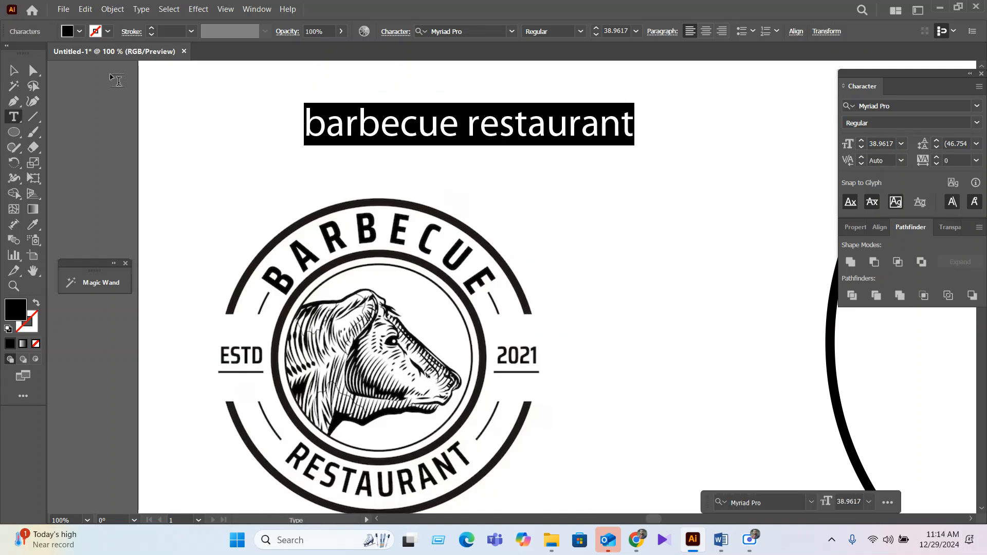
Start saving the document as a new file and choose Local Disk (D:) as its location
left_click(64, 9)
left_click(102, 136)
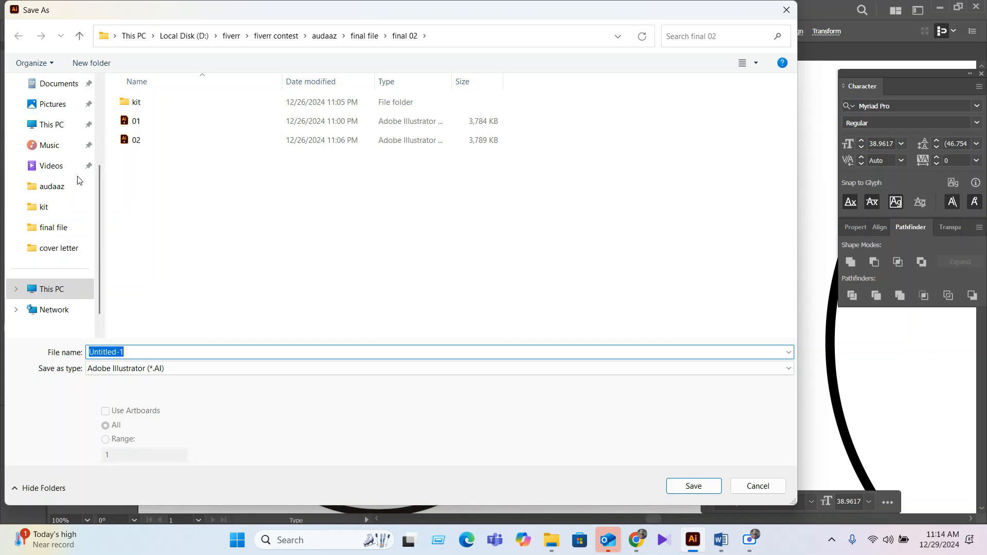
scroll(72, 206, "up", 3)
scroll(52, 267, "down", 3)
left_click(51, 268)
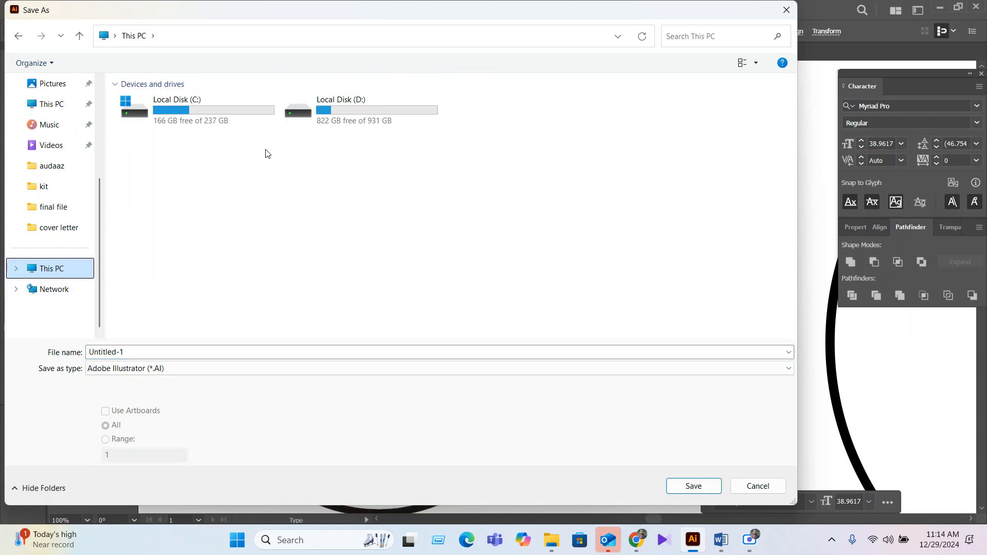
scroll(56, 149, "up", 3)
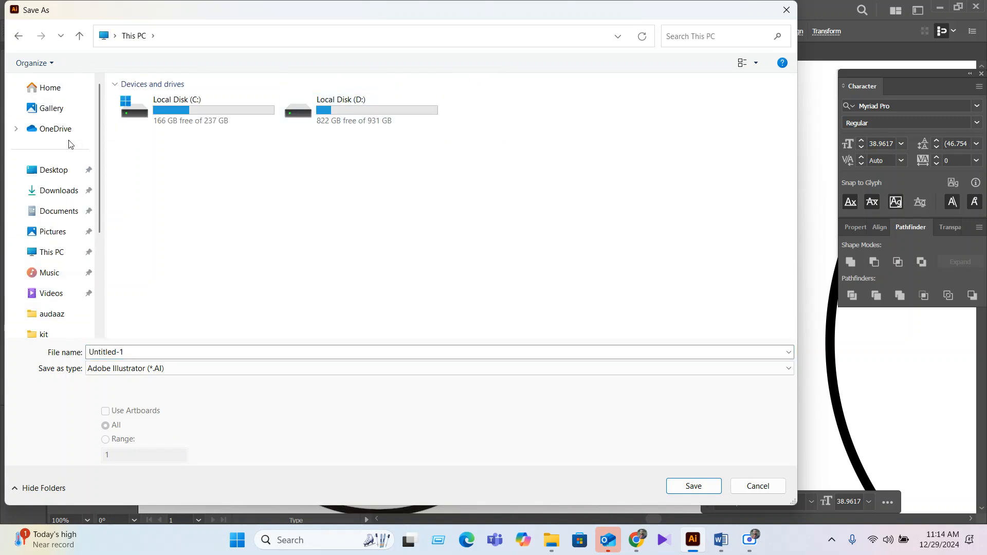
left_click(55, 174)
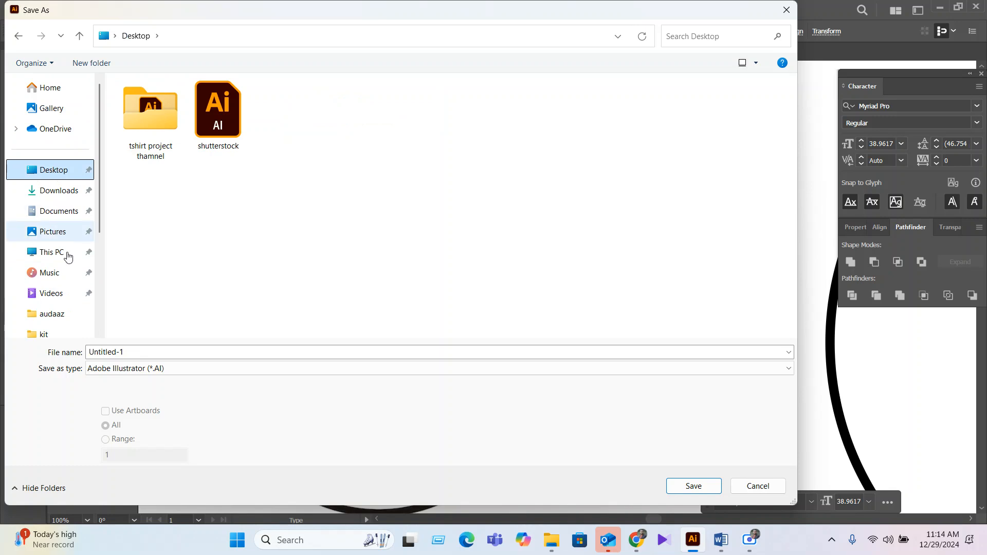
scroll(52, 308, "down", 5)
left_click(49, 268)
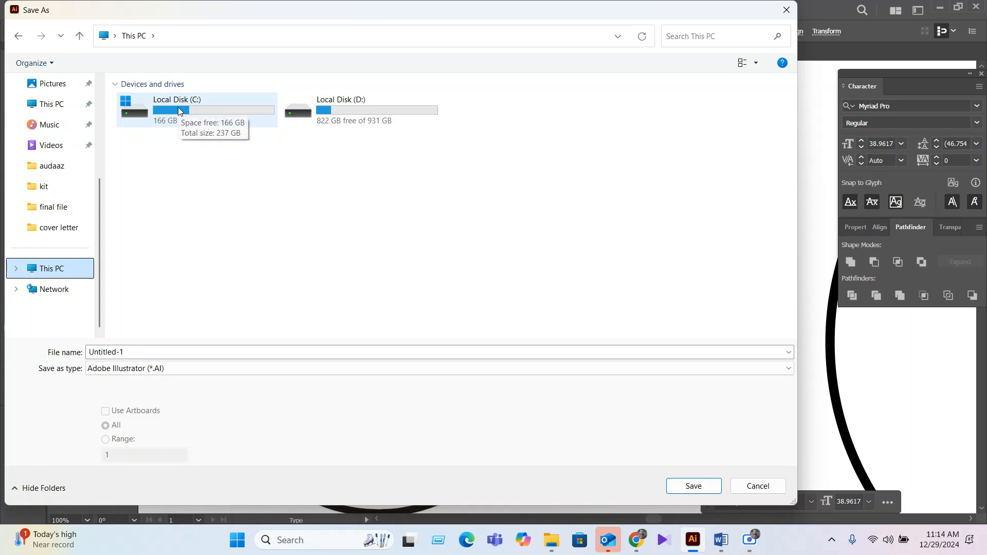
scroll(55, 190, "up", 5)
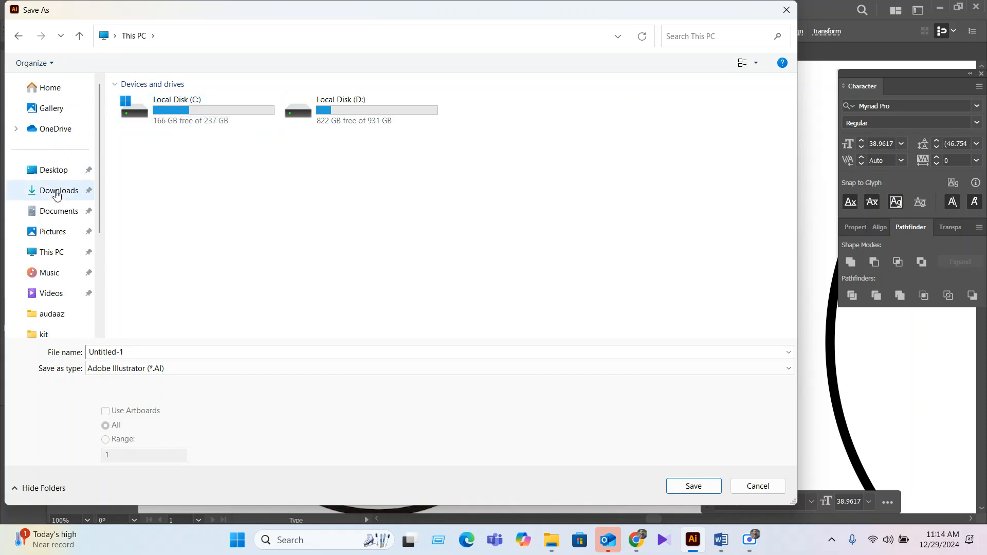
left_click(56, 171)
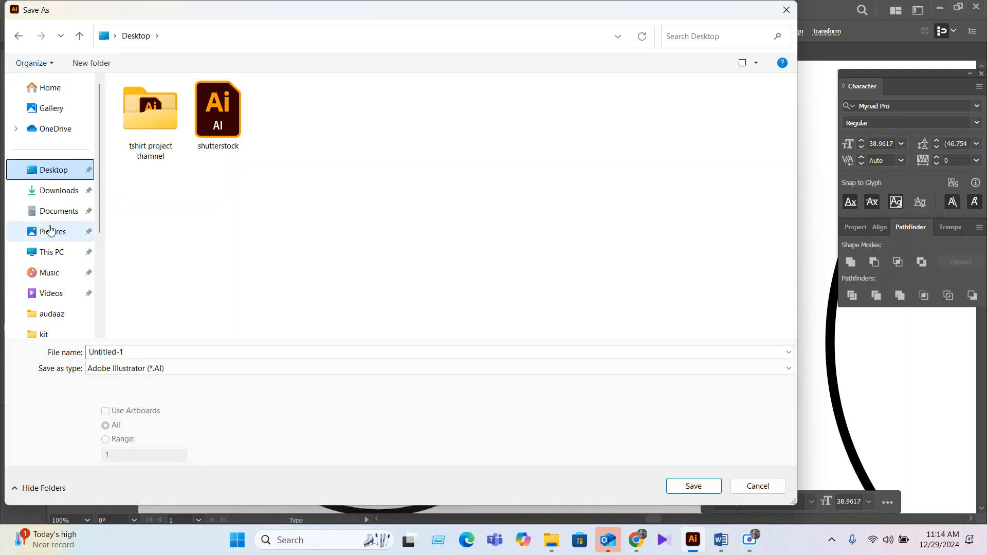
scroll(59, 231, "down", 3)
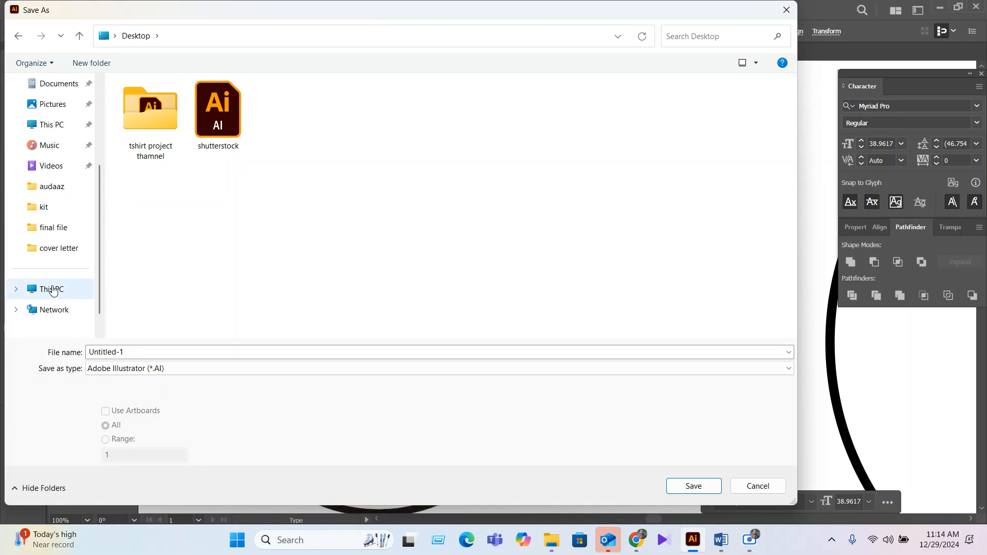
left_click(53, 289)
double_click(394, 123)
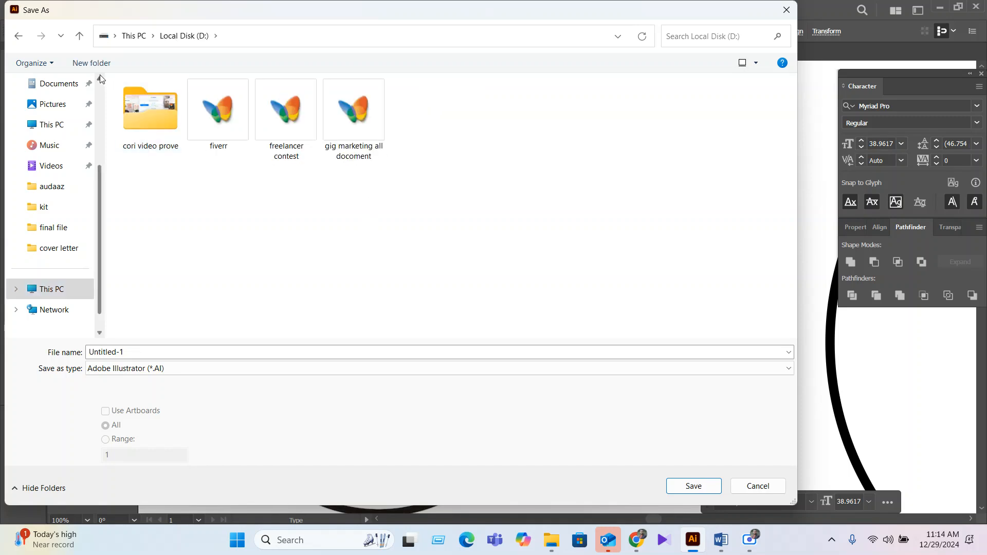
Create a folder named "barbecue restaurant" on Local Disk (D:) using the copied wording, and open it
left_click(91, 63)
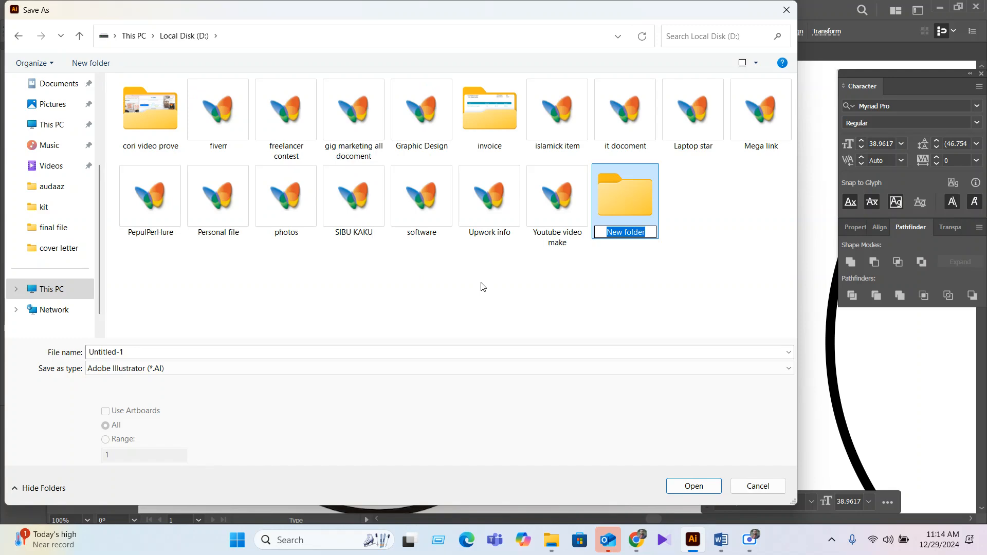
key("ctrl+v")
key("Return")
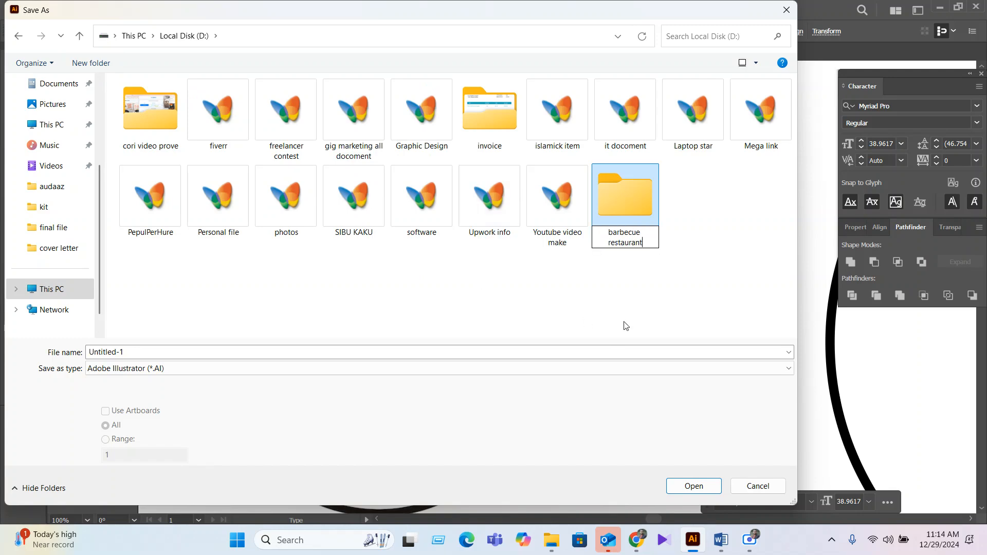
double_click(620, 211)
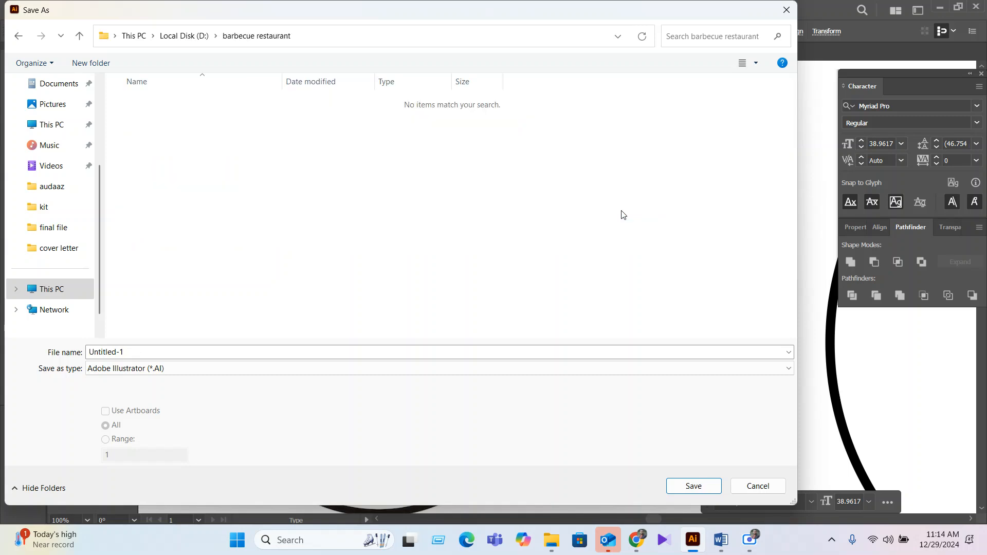
Save the document as an Adobe Illustrator file named "barbecue restaurant" with the Illustrator 2020 version options
left_click(183, 348)
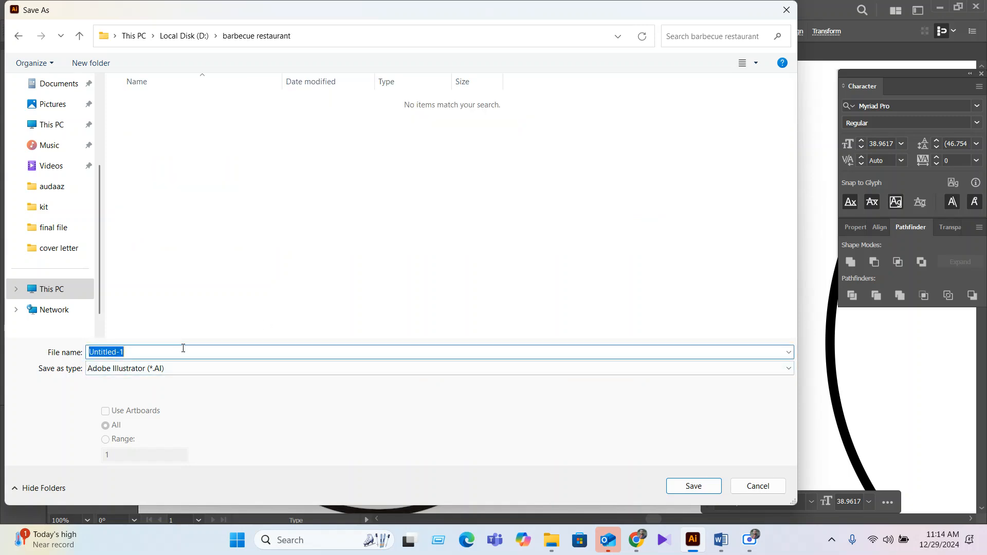
key("ctrl+v")
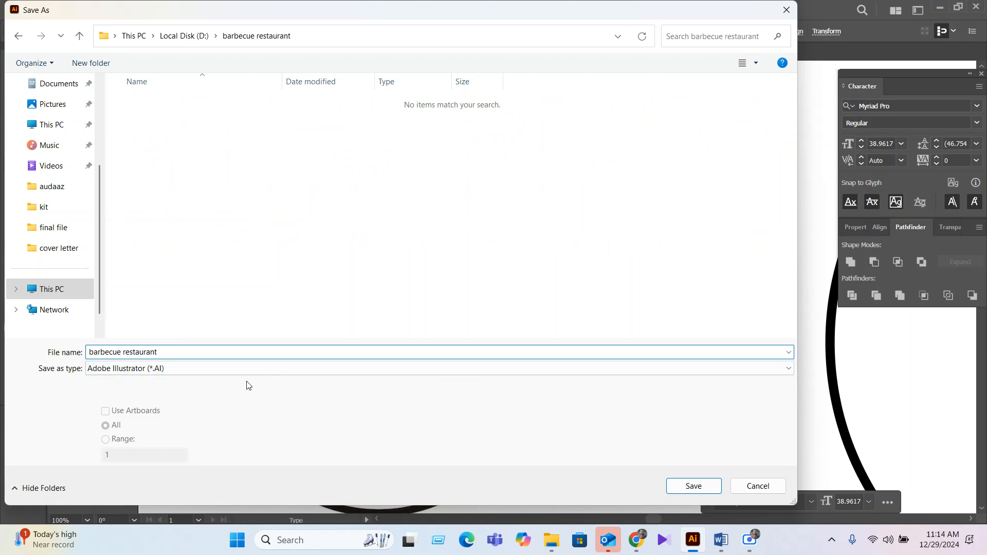
left_click(691, 487)
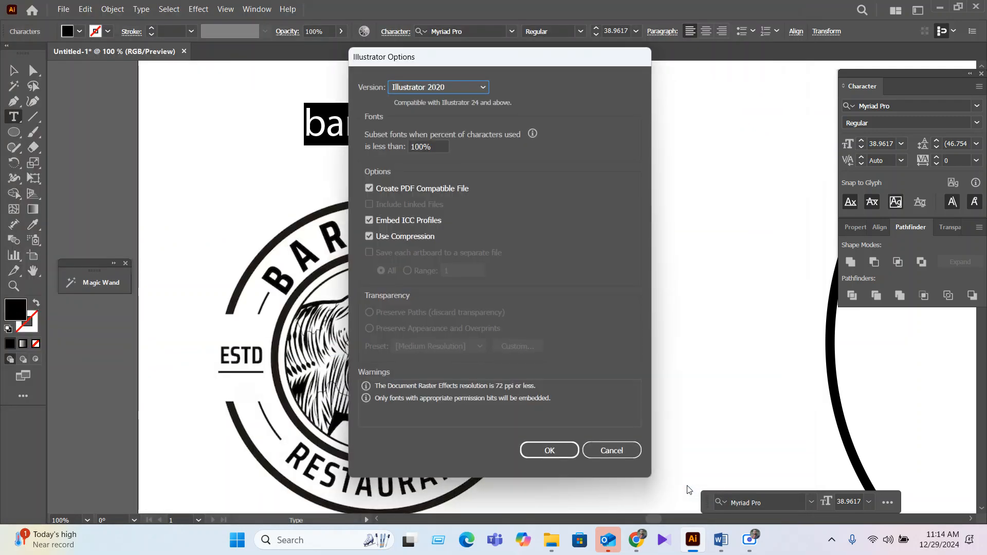
left_click(566, 452)
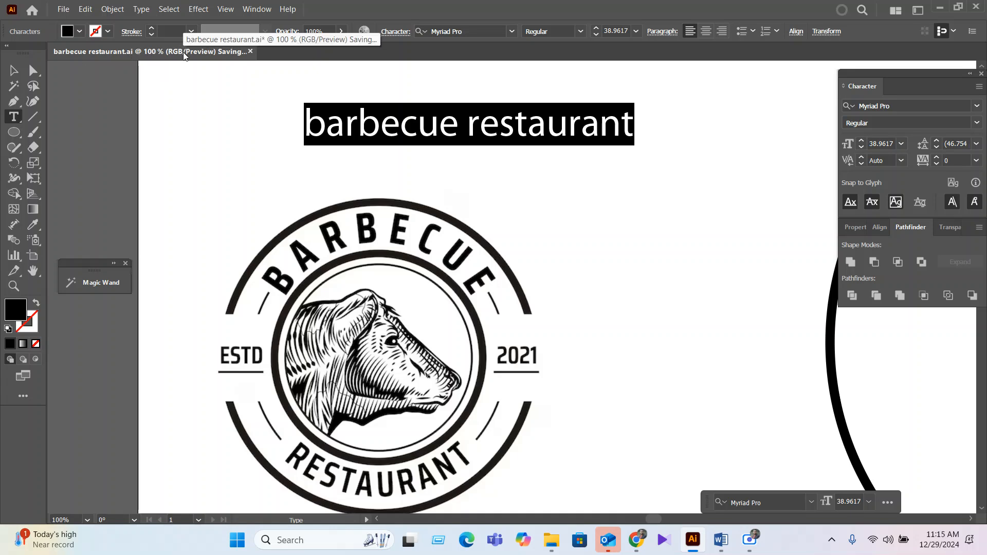
Place a copy of the "barbecue restaurant" text above the artboard and shift the logo about 116 px to the right
left_click(14, 70)
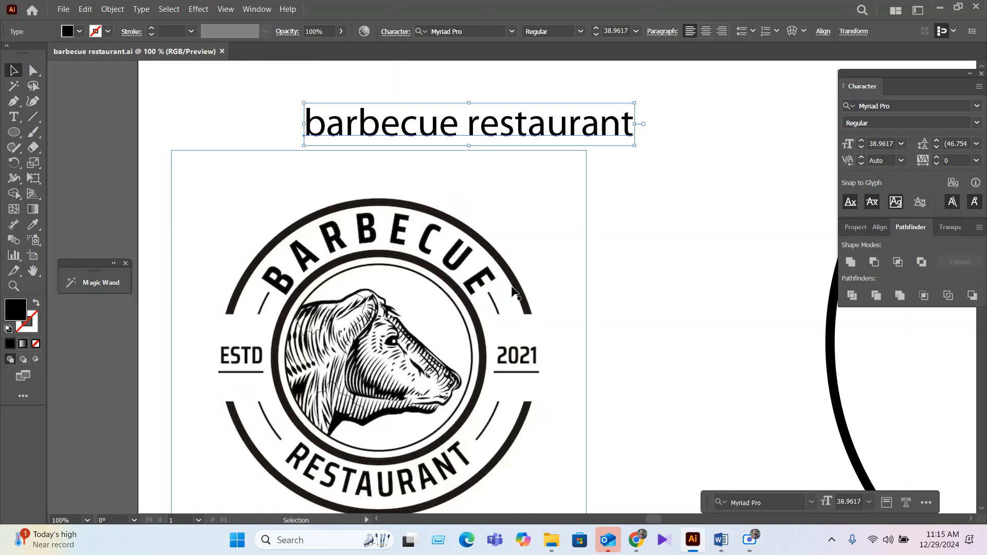
scroll(413, 354, "down", 2)
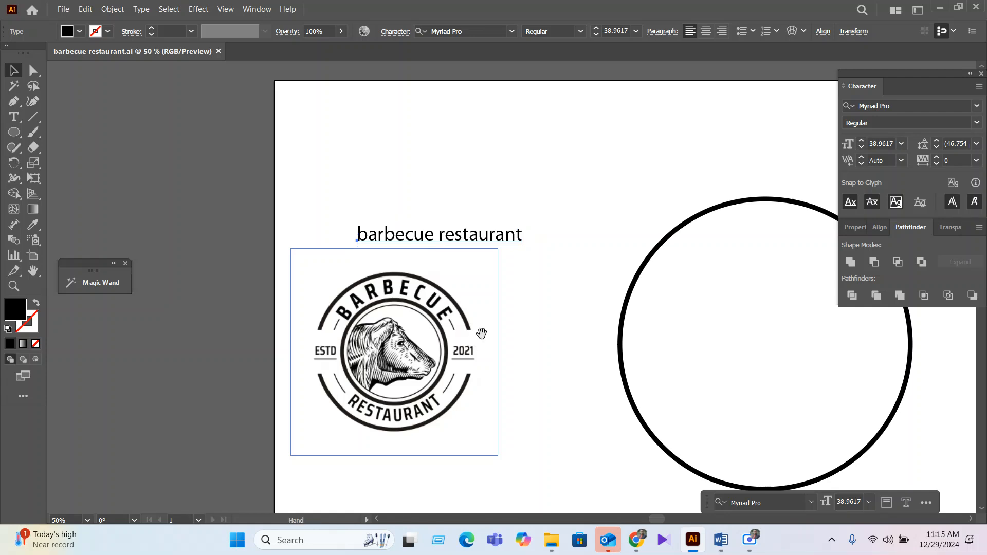
scroll(346, 301, "right", 2)
scroll(354, 258, "down", 1)
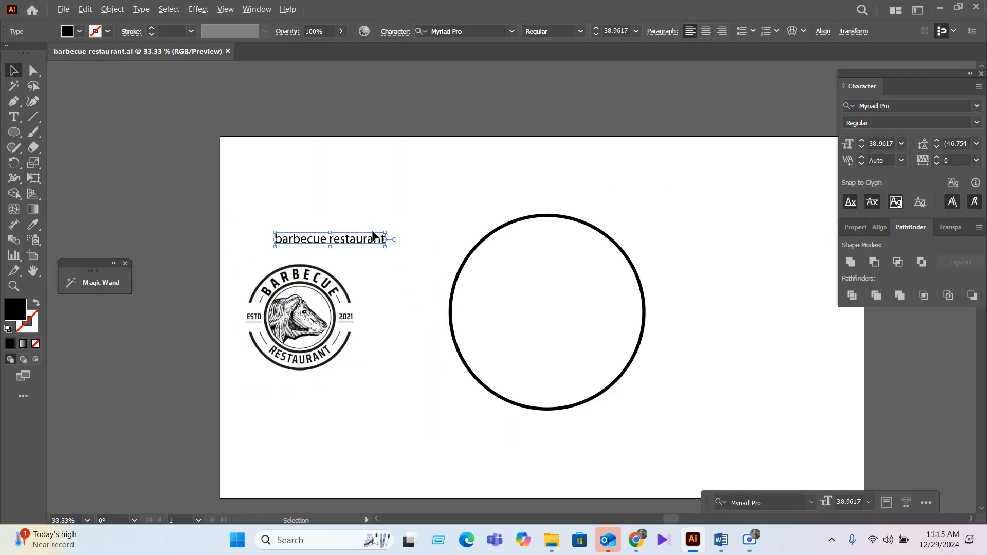
left_click_drag(383, 239, 423, 121)
left_click_drag(290, 334, 534, 336)
key("ctrl+z")
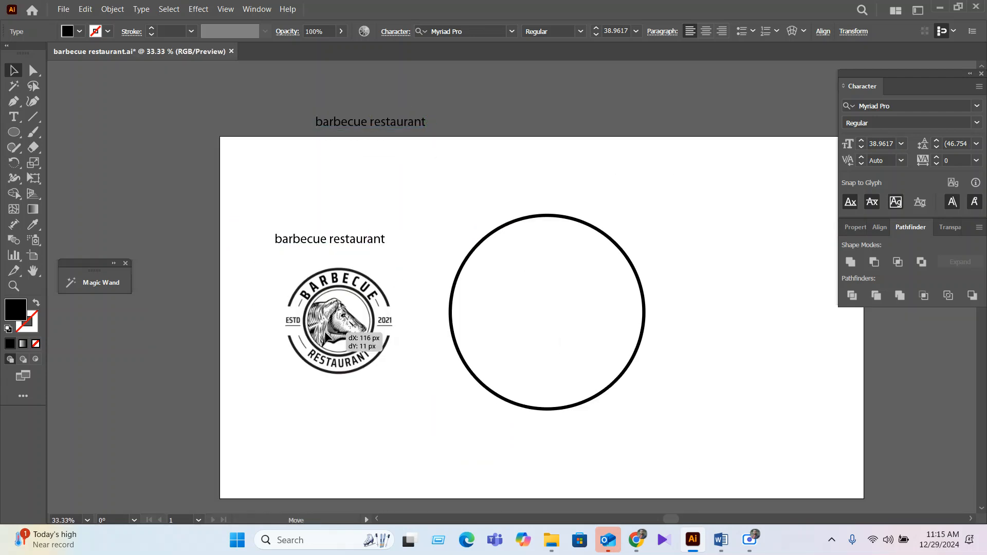
Enlarge the logo image to roughly the circle's size, and move it and the text above it apart so they do not overlap
left_click(362, 369)
scroll(363, 369, "up", 1)
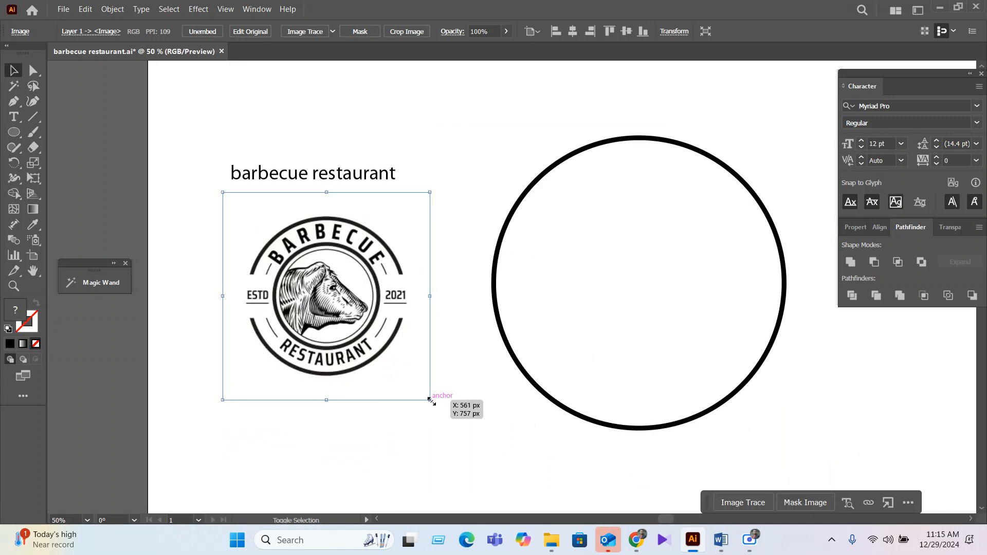
left_click_drag(429, 400, 484, 477)
left_click(750, 540)
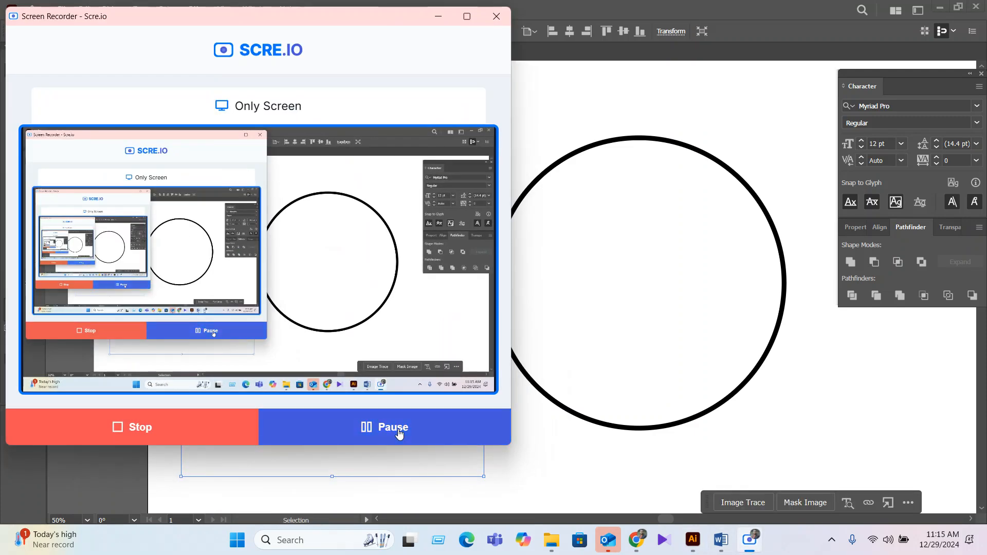
left_click(438, 16)
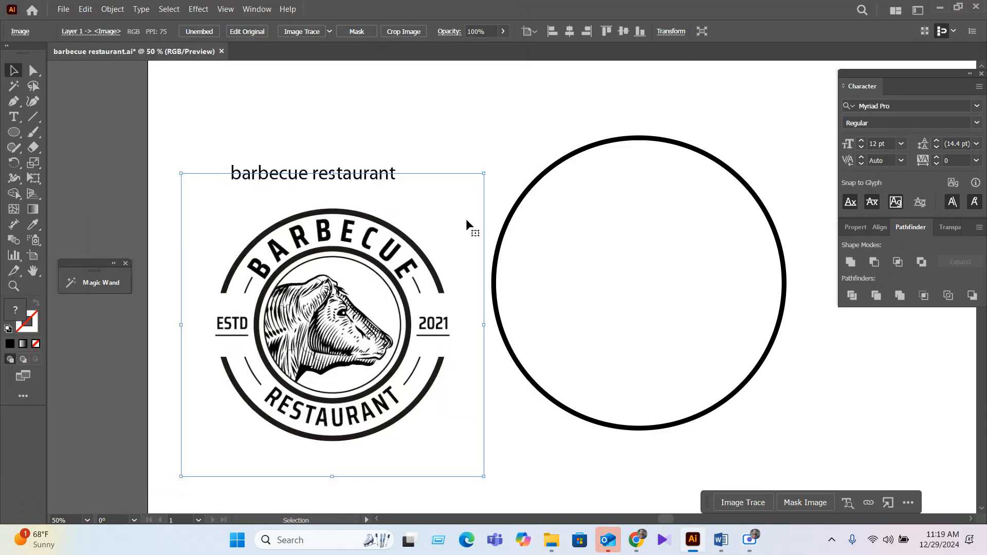
left_click_drag(284, 268, 282, 317)
left_click_drag(287, 175, 308, 131)
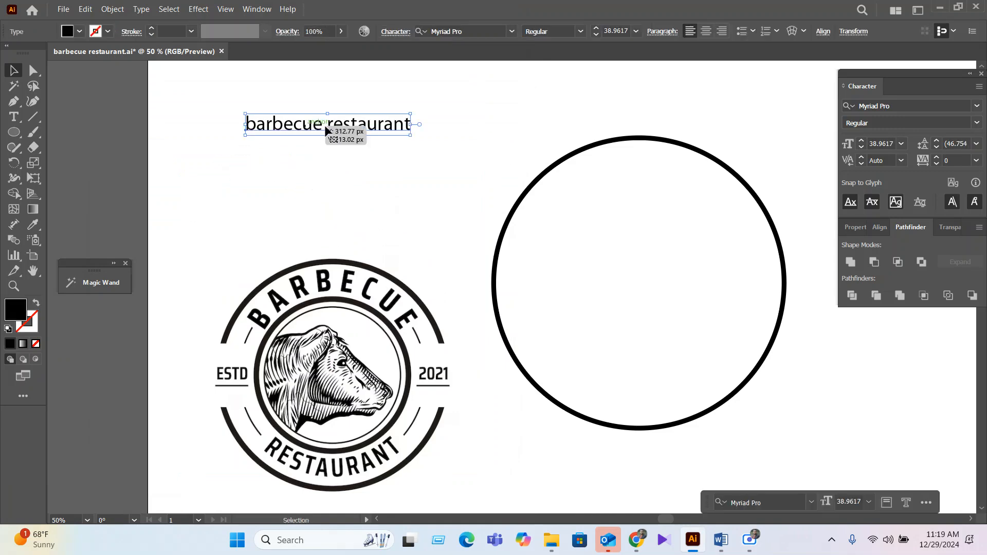
Copy the full wording of the "barbecue restaurant" text above the logo and leave text editing
triple_click(332, 125)
key("ctrl+c")
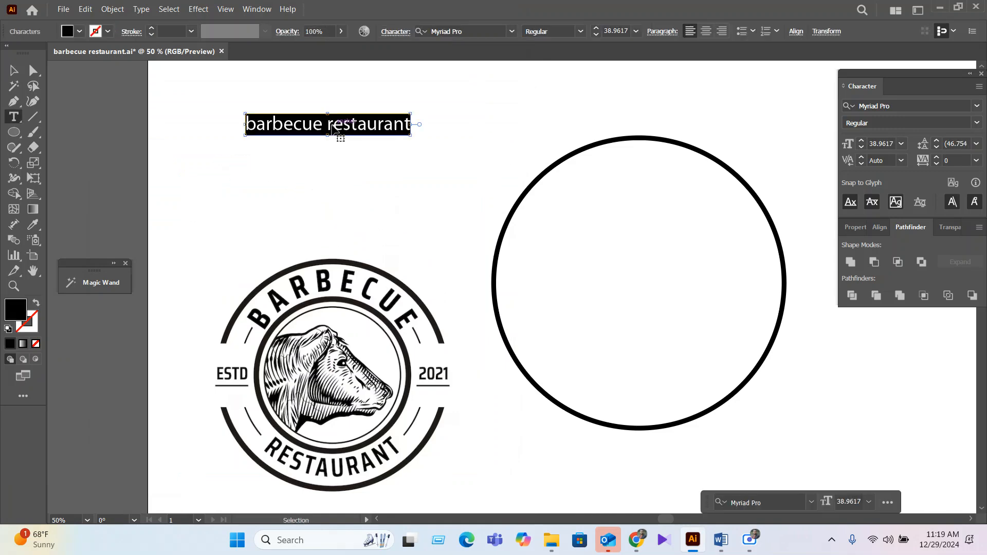
key("Escape")
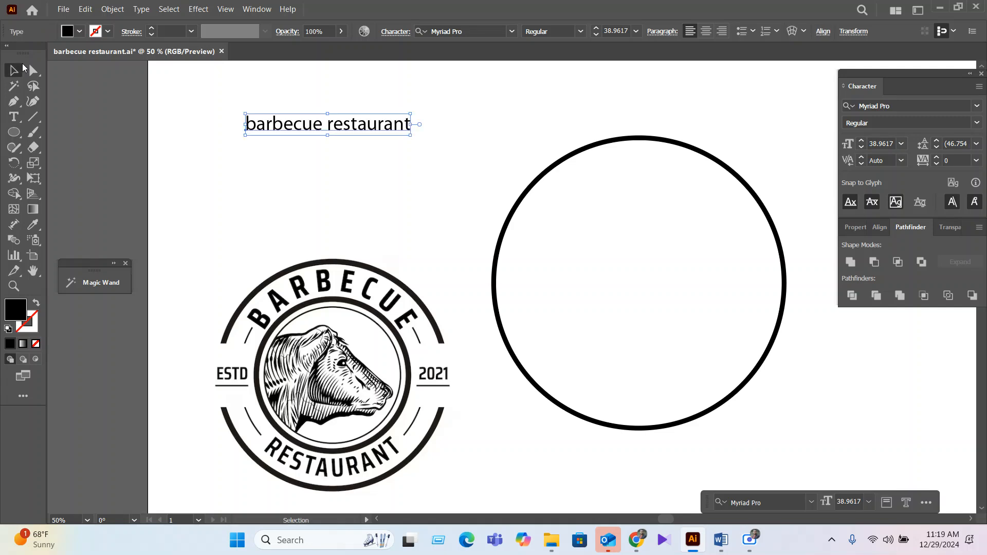
Move the circle slightly right and up, farther away from the logo
left_click(671, 141)
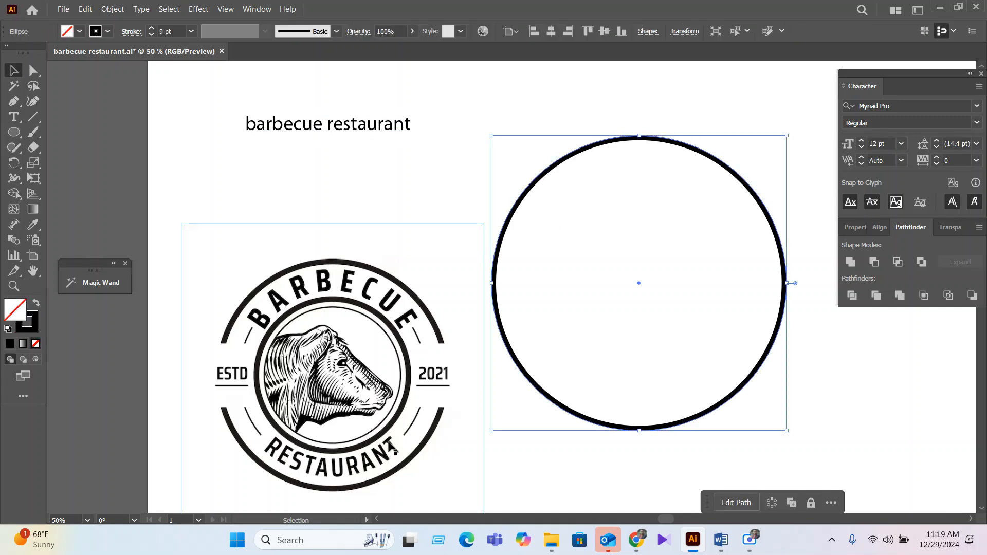
left_click(667, 155)
left_click_drag(674, 144, 701, 139)
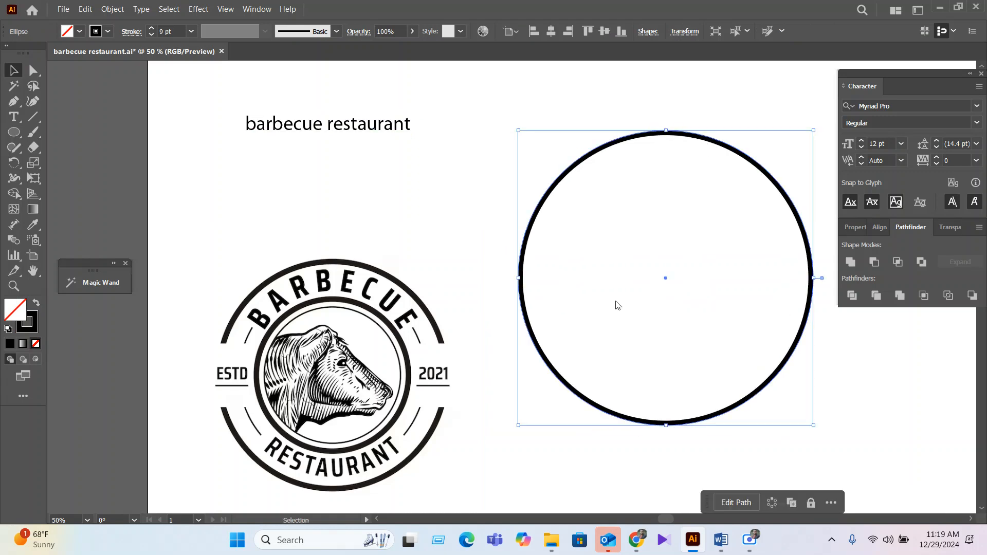
Turn the circle into a type path with the Type on a Path tool, starting at its left side, and paste the copied wording
left_click(19, 119)
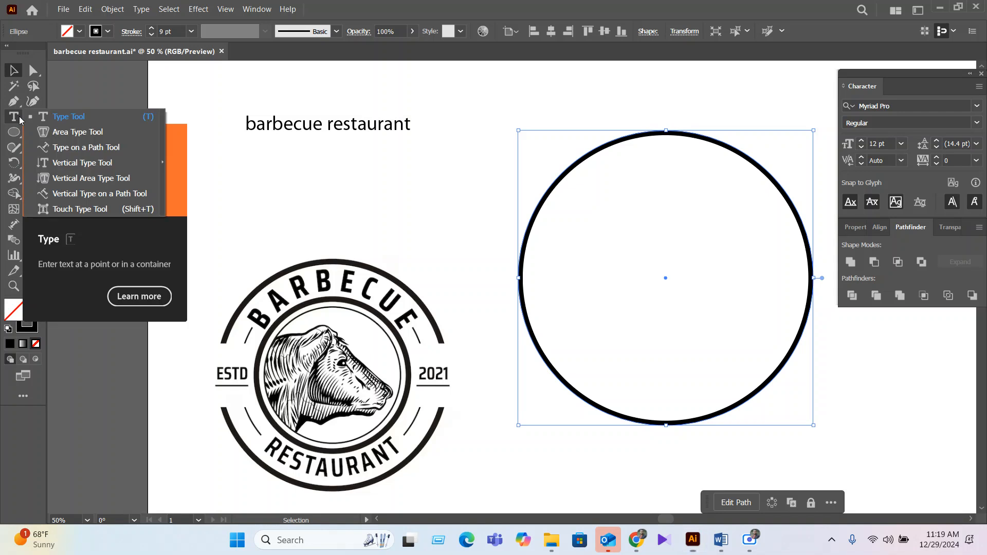
left_click(77, 147)
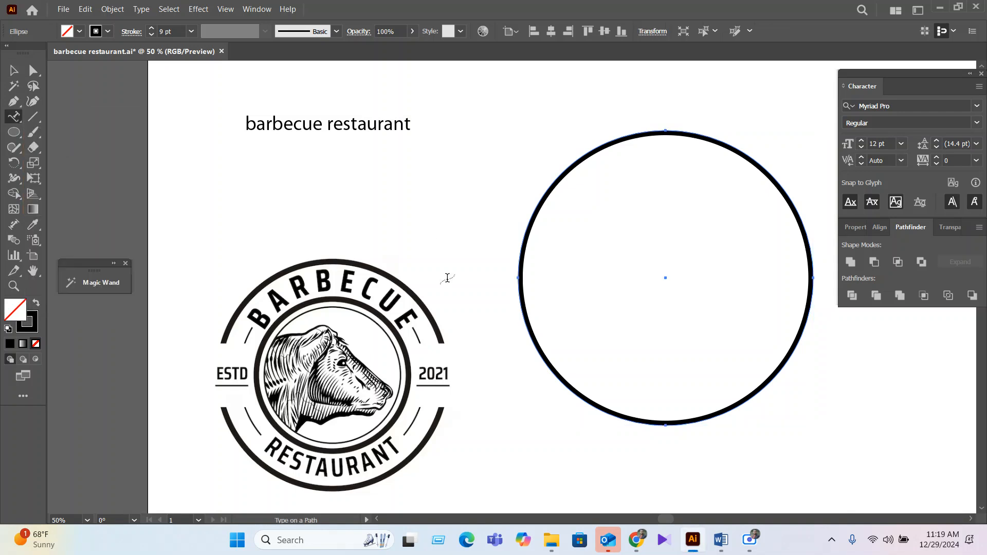
left_click(518, 277)
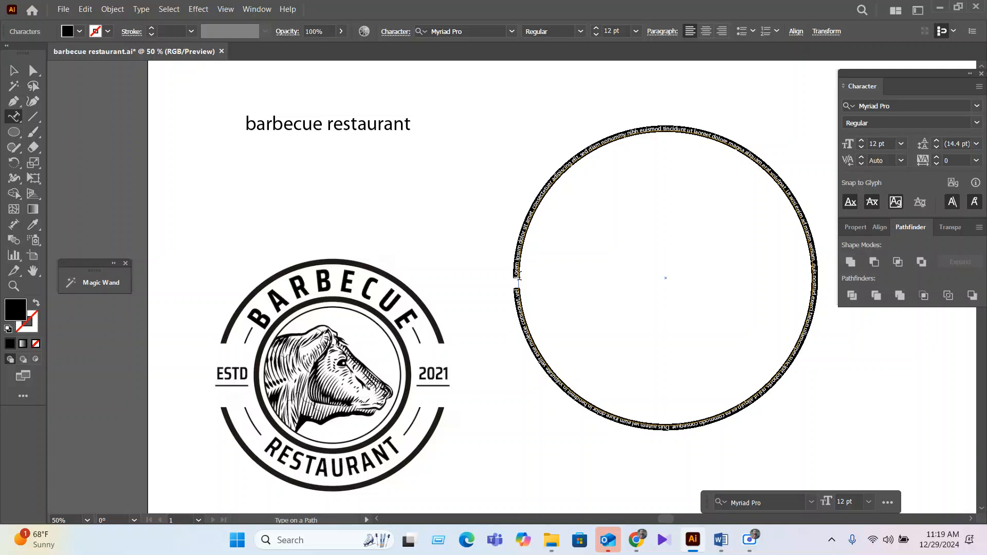
key("ctrl+v")
left_click(15, 73)
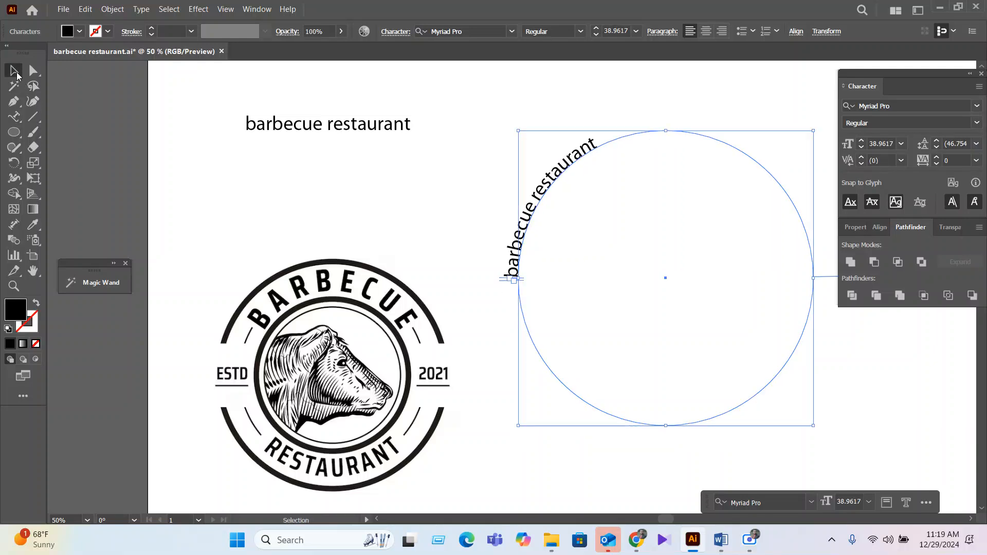
Set the font size of the text on the circle to 47 pt
left_click_drag(654, 320, 507, 312)
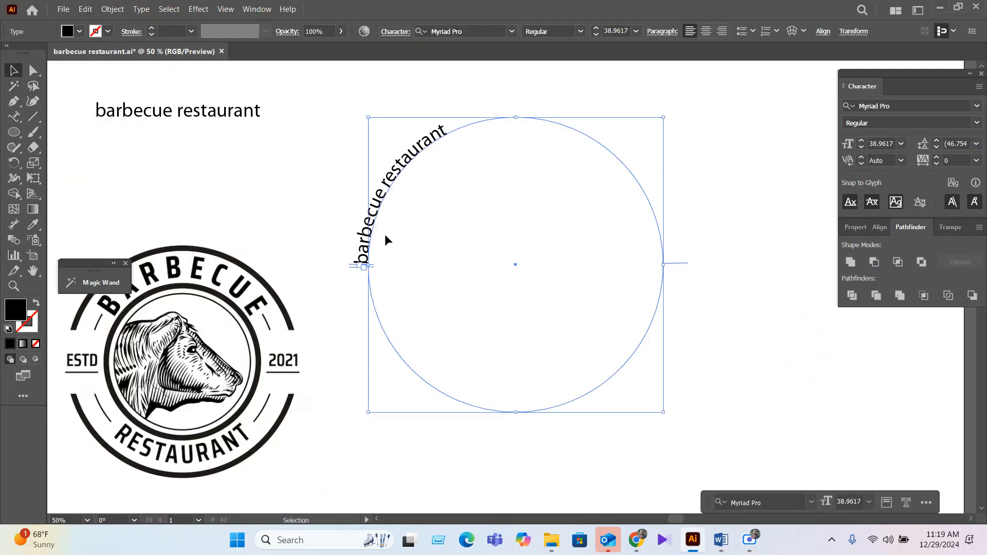
left_click(877, 144)
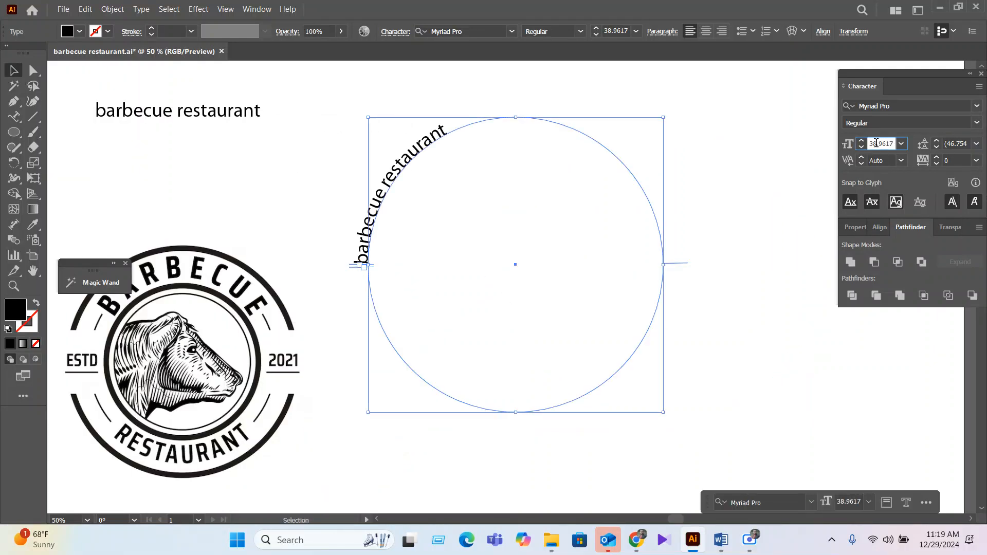
key("Up")
key("Up")
key("Up")
key("Up")
key("Up")
key("Up")
key("Up")
key("Up")
key("Up")
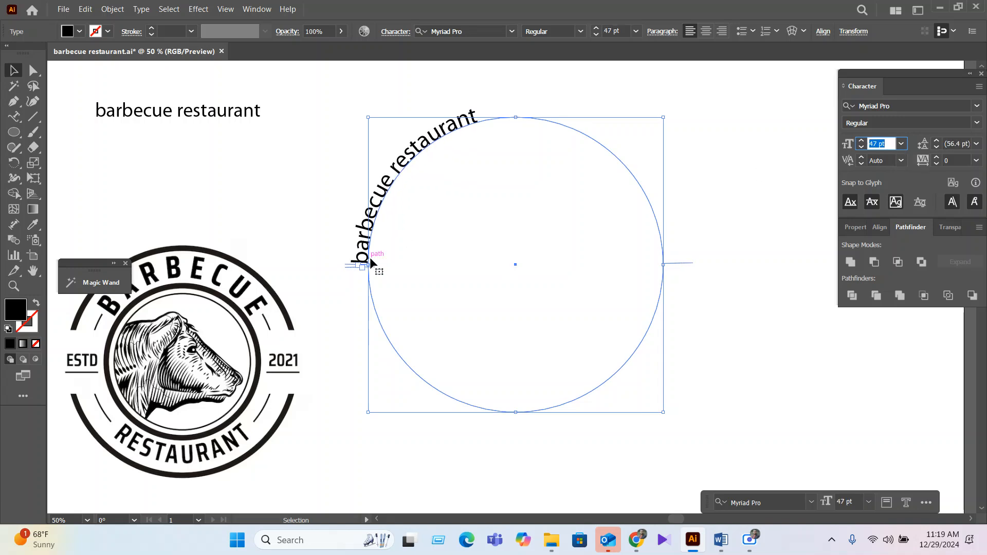
Extend the circle text's end bracket to the circle's right side and set its paragraph alignment to center
left_click_drag(351, 267, 704, 263)
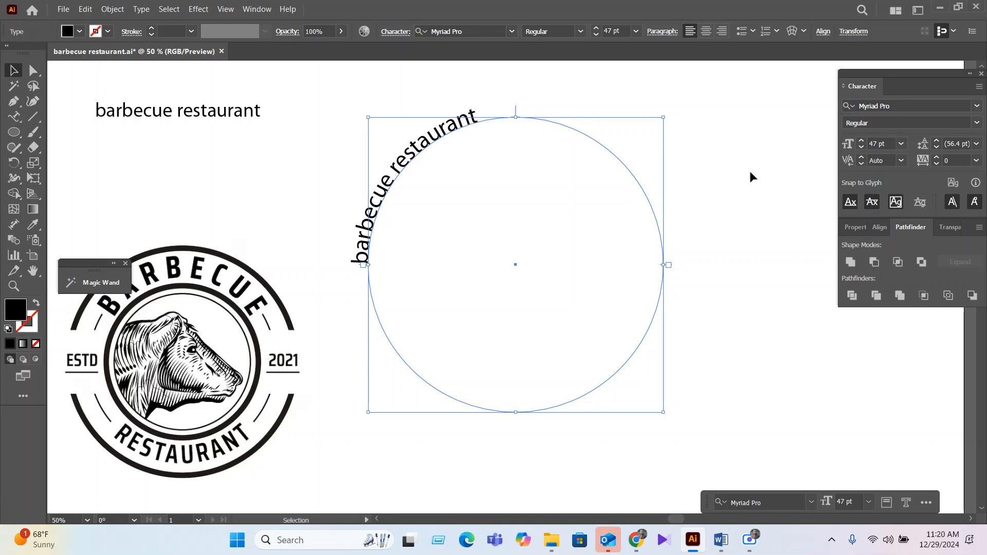
left_click_drag(667, 118, 695, 282)
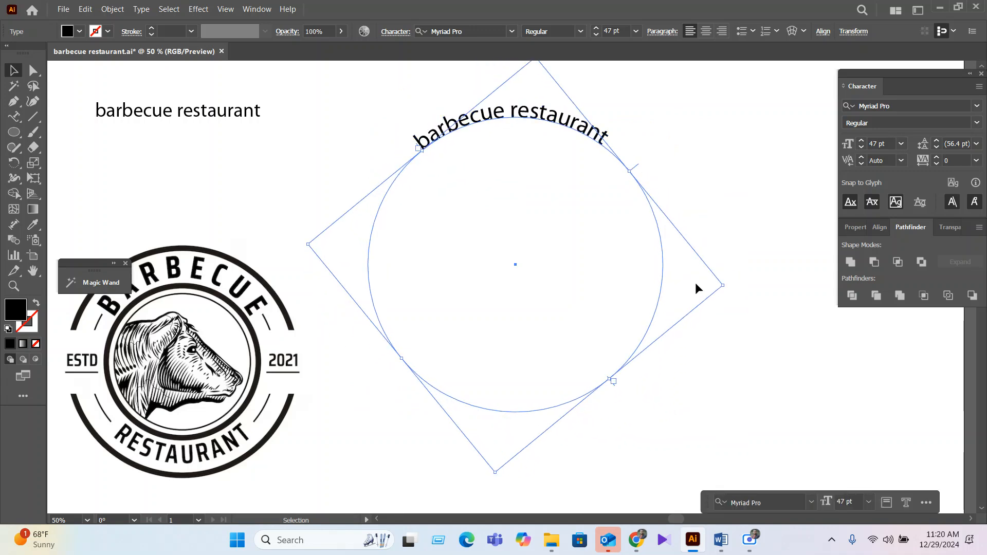
key("ctrl+z")
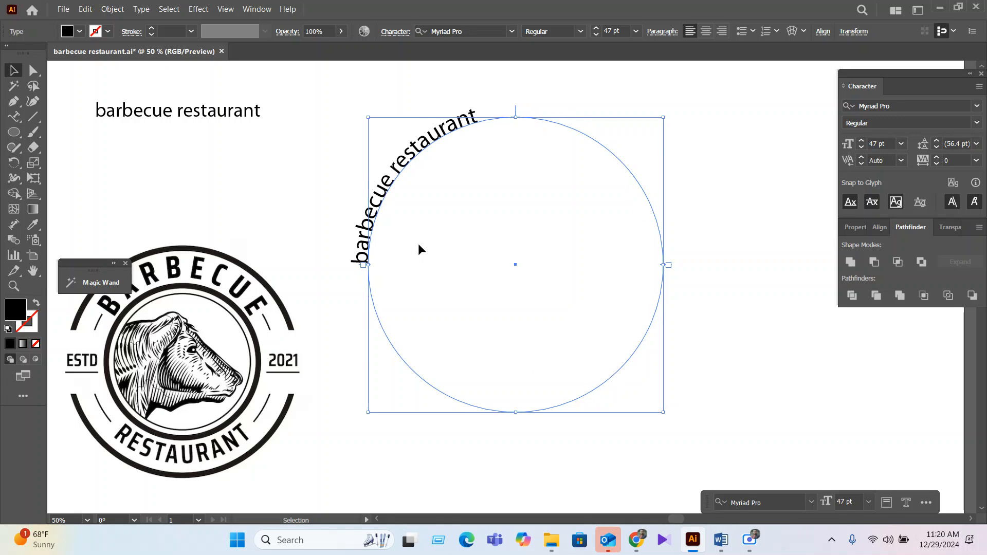
left_click(655, 31)
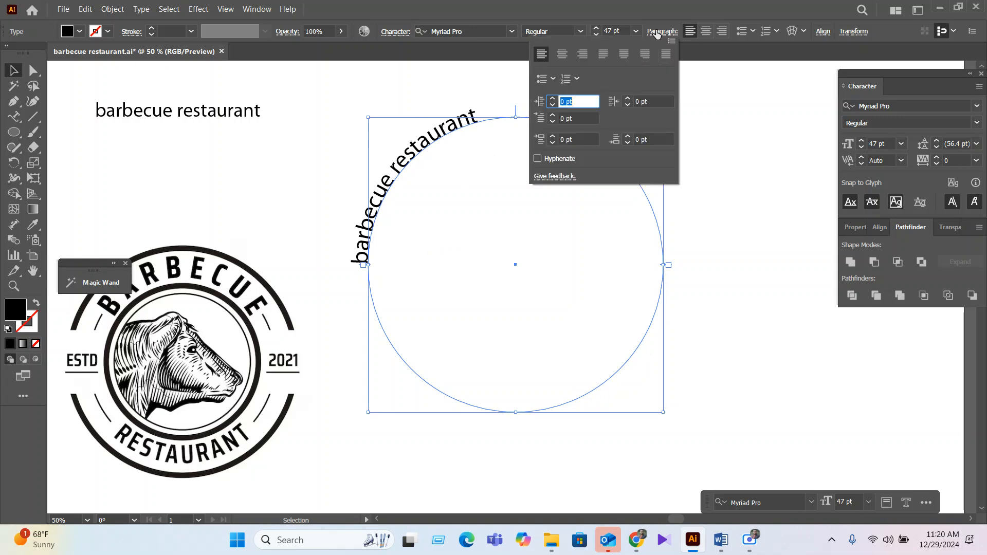
left_click(561, 54)
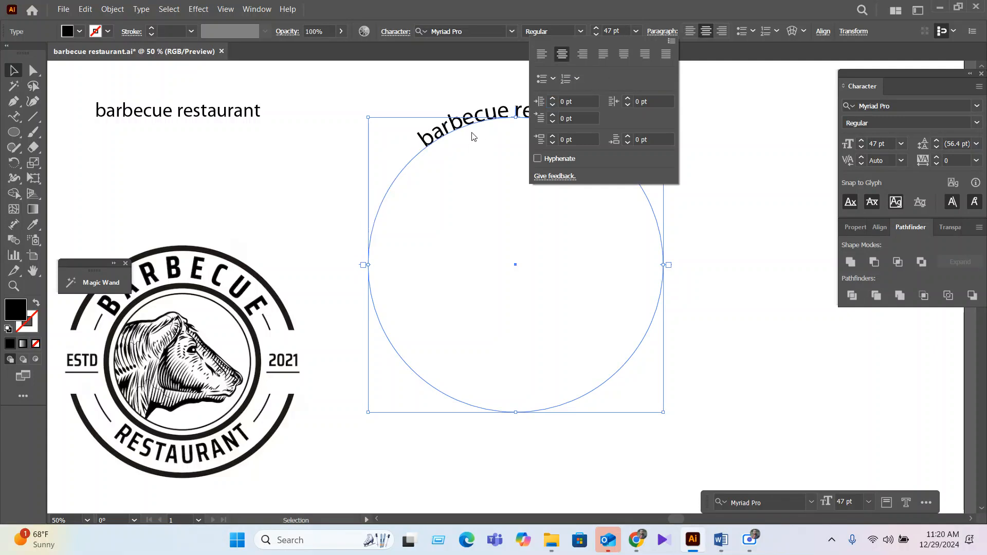
left_click(718, 228)
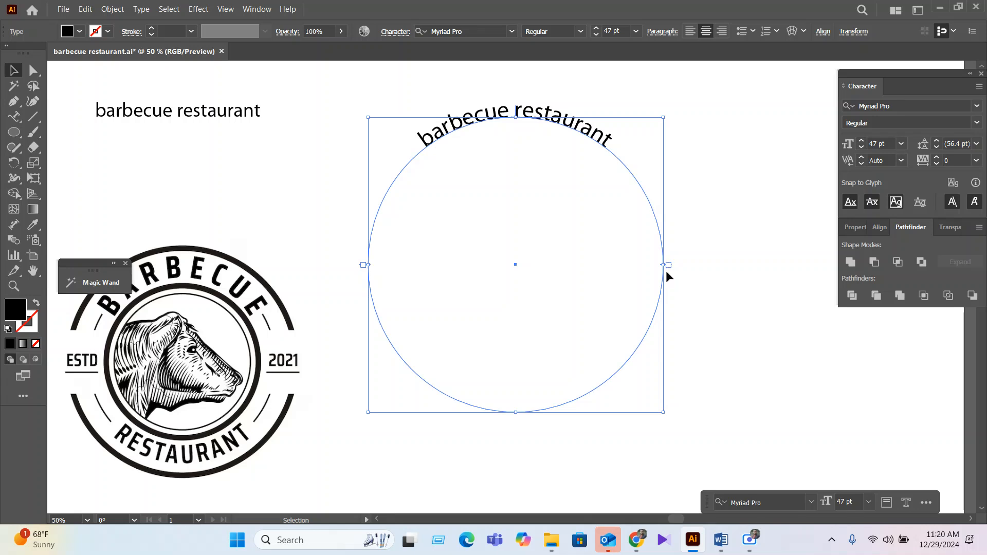
Change the case of the text on the circle to uppercase
left_click(141, 9)
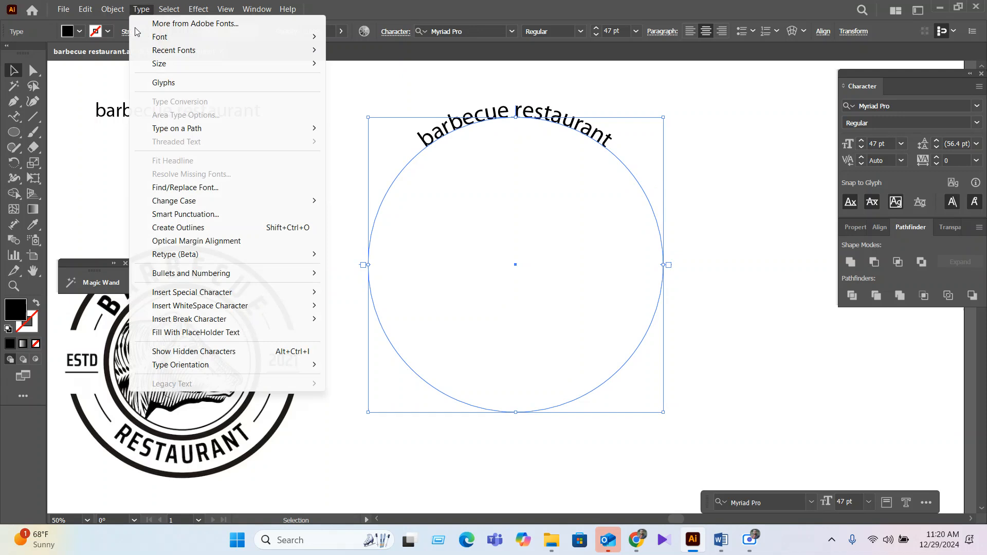
left_click(366, 201)
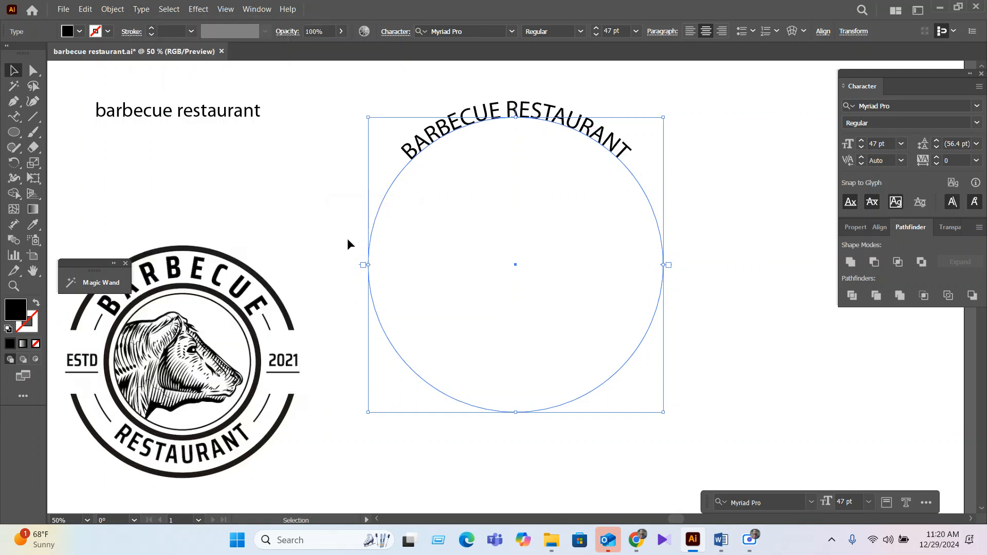
scroll(505, 164, "up", 1)
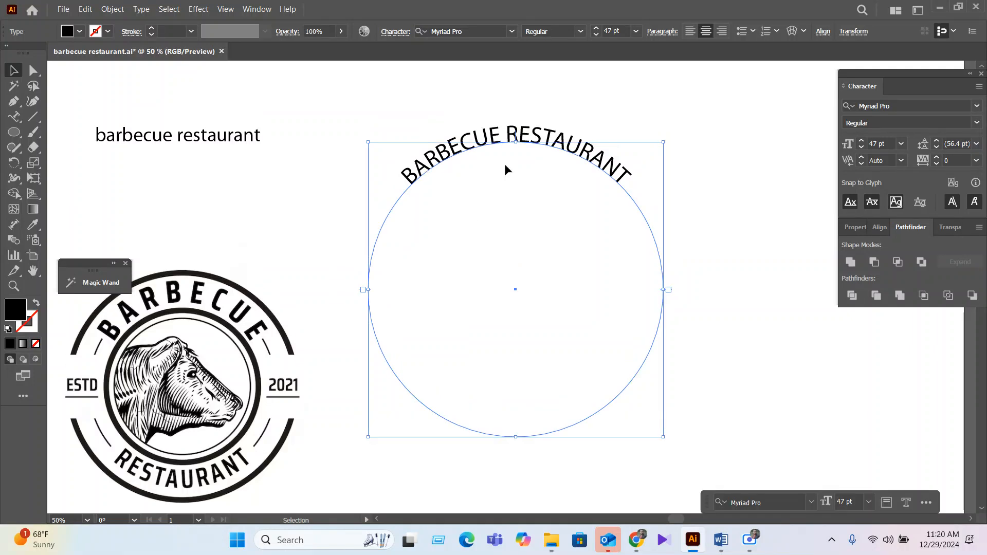
key("t")
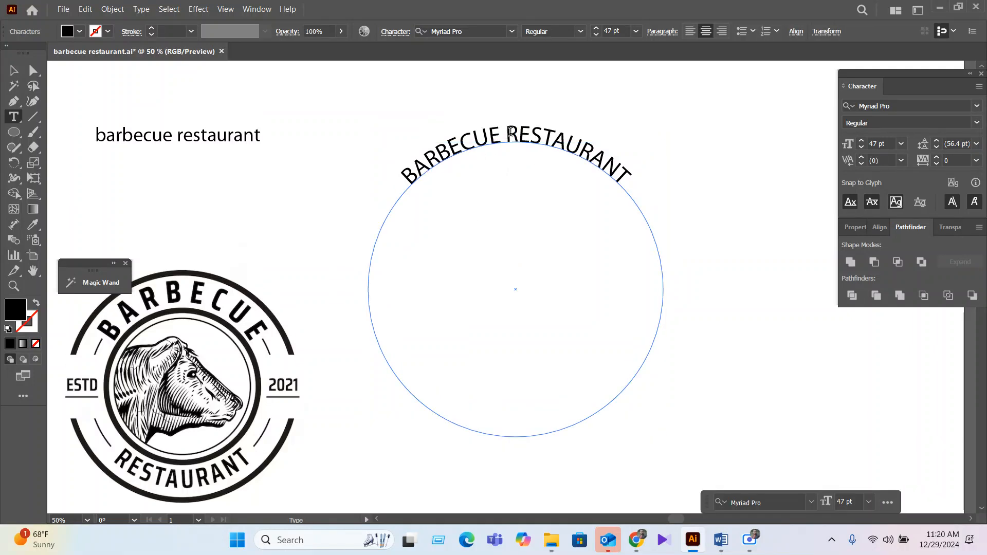
left_click_drag(508, 132, 639, 183)
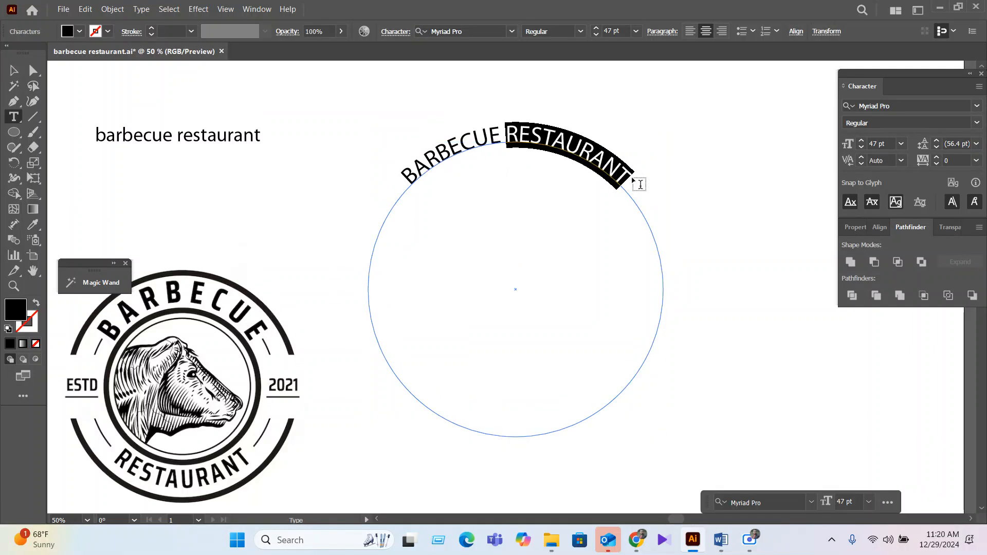
left_click(14, 70)
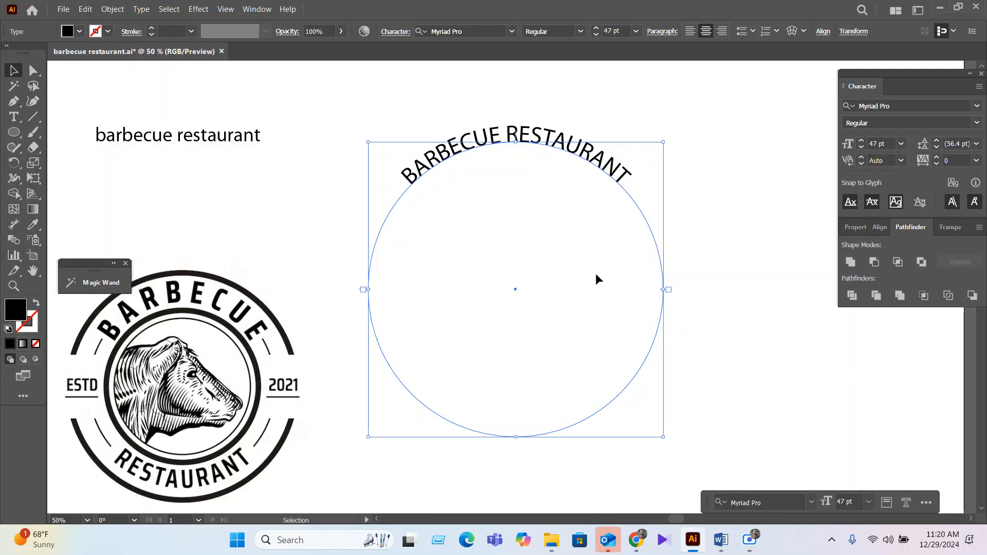
Duplicate the text circle in place and rotate the copy 180° so its wording runs along the lower arc
key("ctrl+c")
key("ctrl")
key("ctrl")
left_click_drag(665, 136, 378, 456)
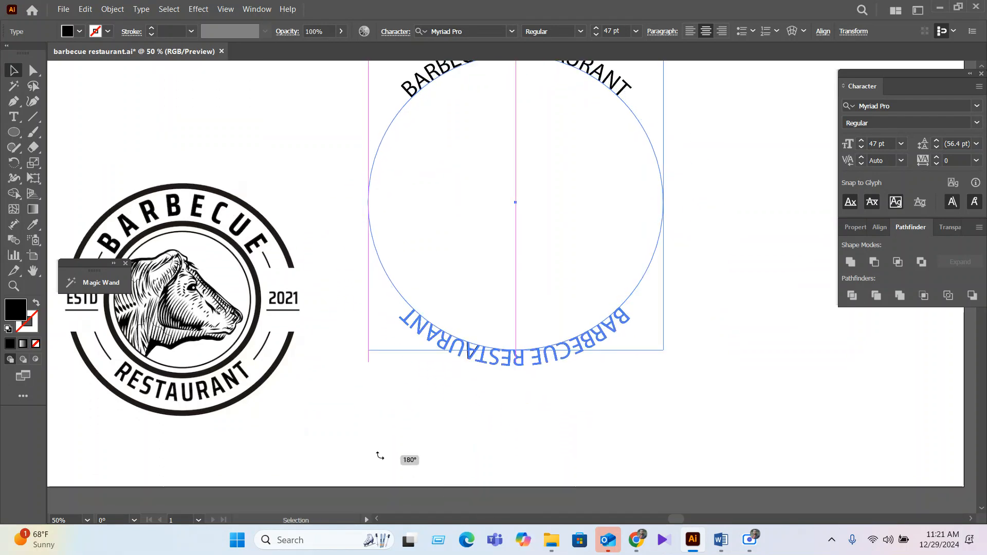
Delete the word BARBECUE from the lower arc text, keeping only RESTAURANT
double_click(526, 360)
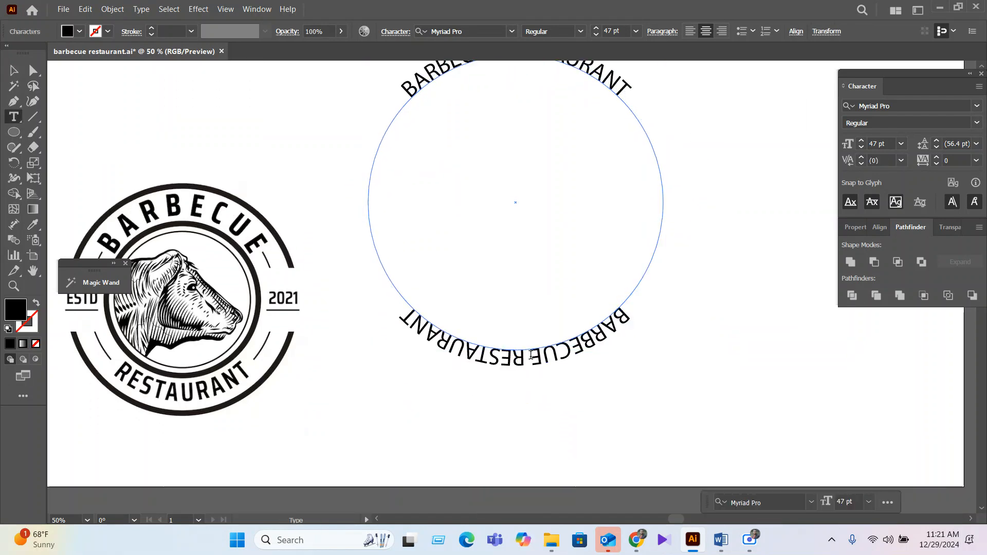
left_click_drag(527, 360, 749, 332)
key("BackSpace")
Delete the word RESTAURANT from the upper arc text, keeping only BARBECUE, and deselect the text
scroll(560, 159, "up", 3)
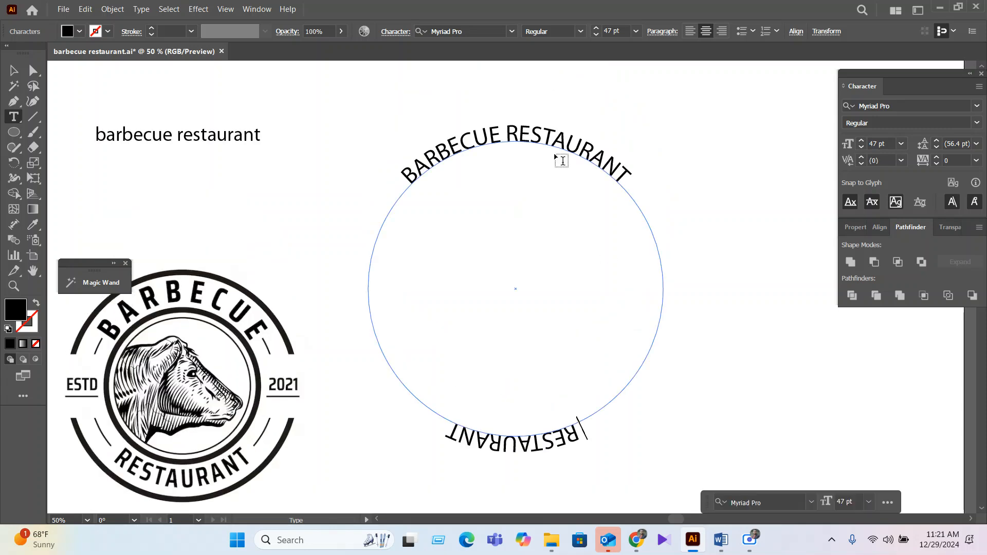
left_click_drag(505, 134, 665, 209)
key("BackSpace")
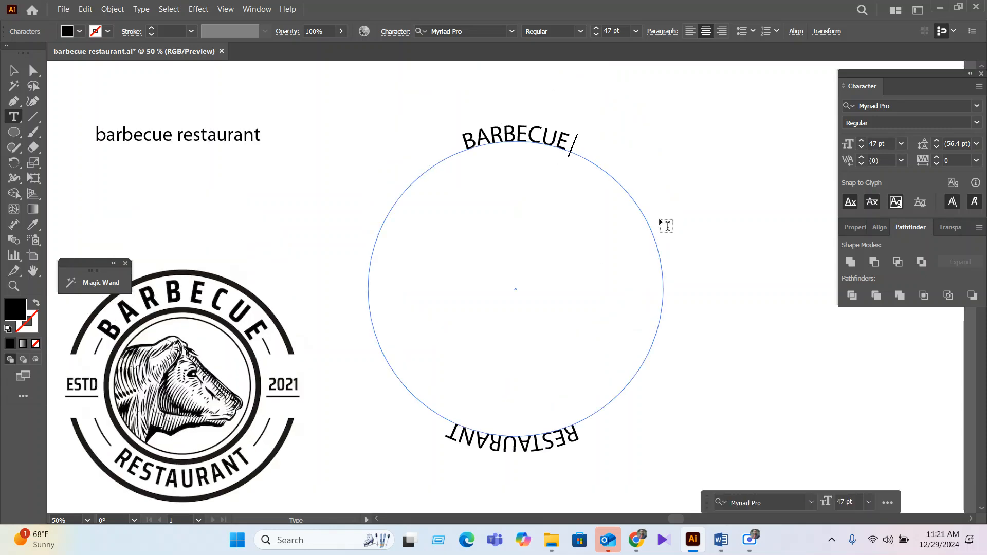
left_click(9, 71)
left_click(745, 412)
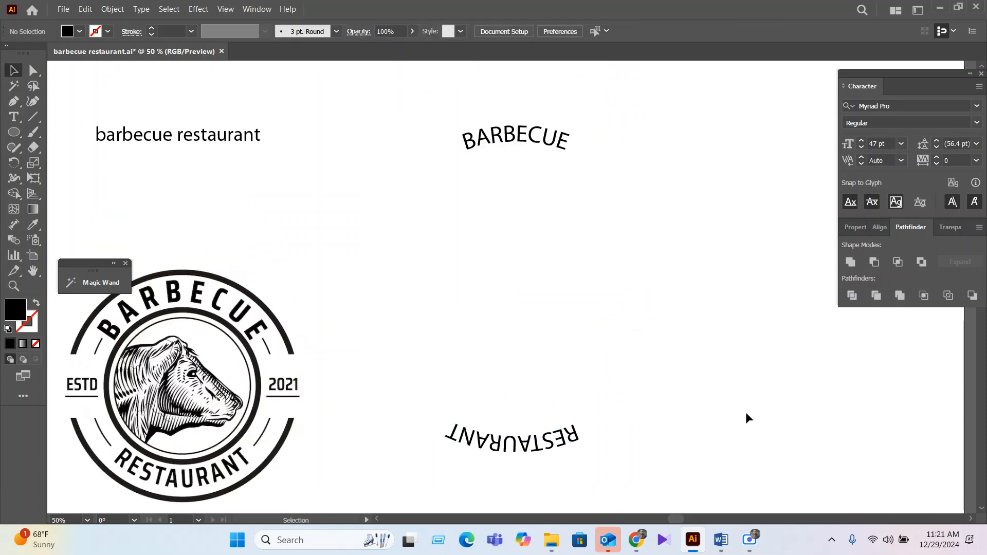
Turn on Flip in the Type on a Path options for the lower RESTAURANT text so it reads upright inside the circle
left_click(480, 148)
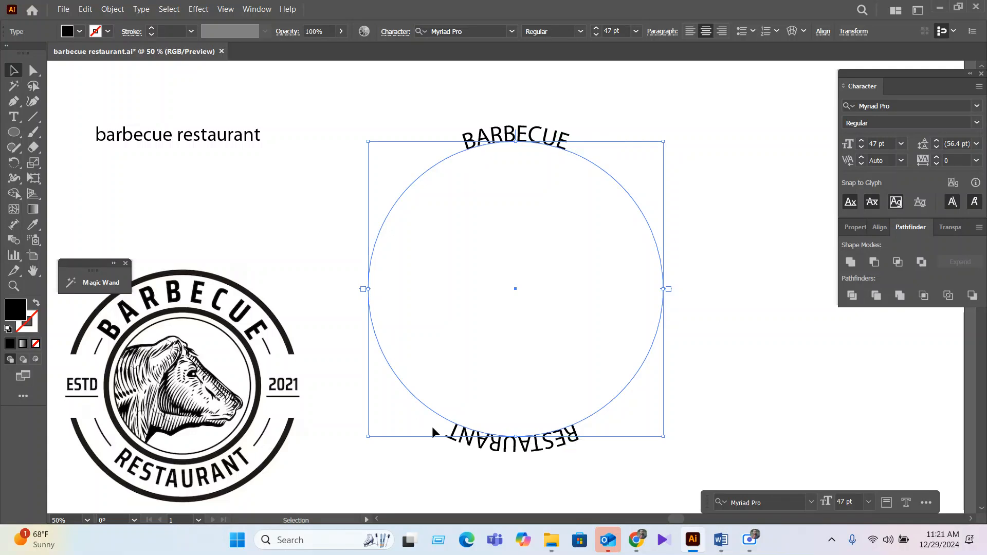
left_click(526, 477)
double_click(528, 442)
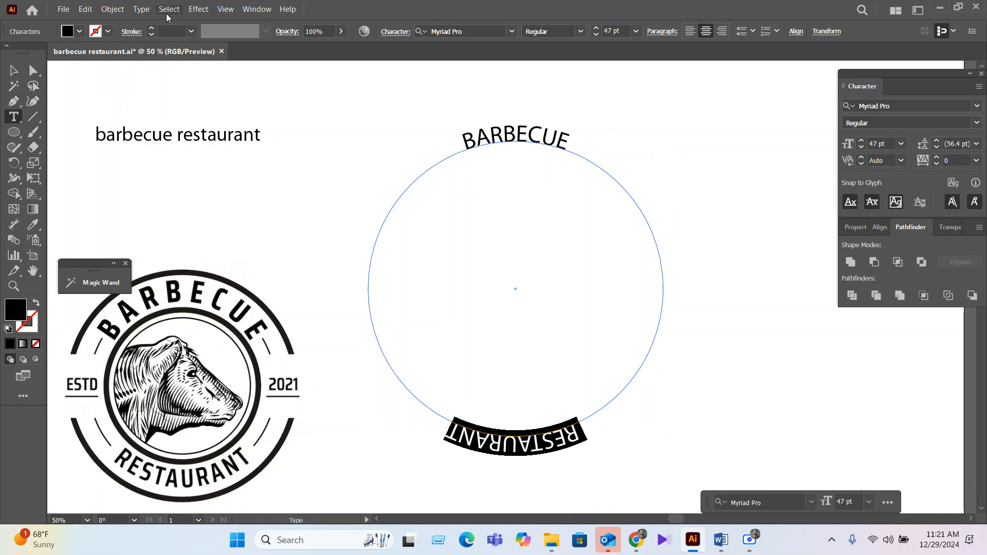
left_click(141, 9)
mouse_move(177, 128)
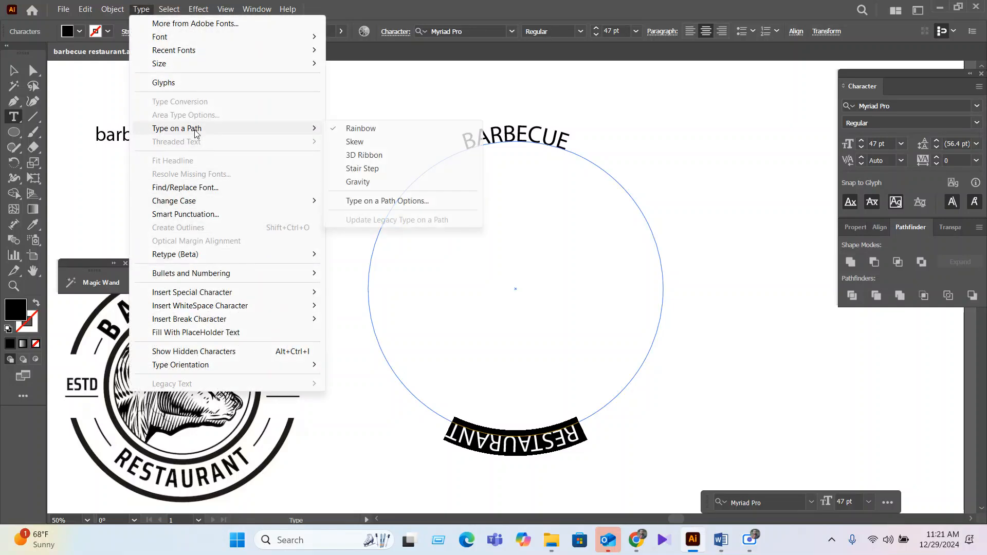
left_click(388, 200)
left_click_drag(494, 204, 754, 175)
left_click(789, 208)
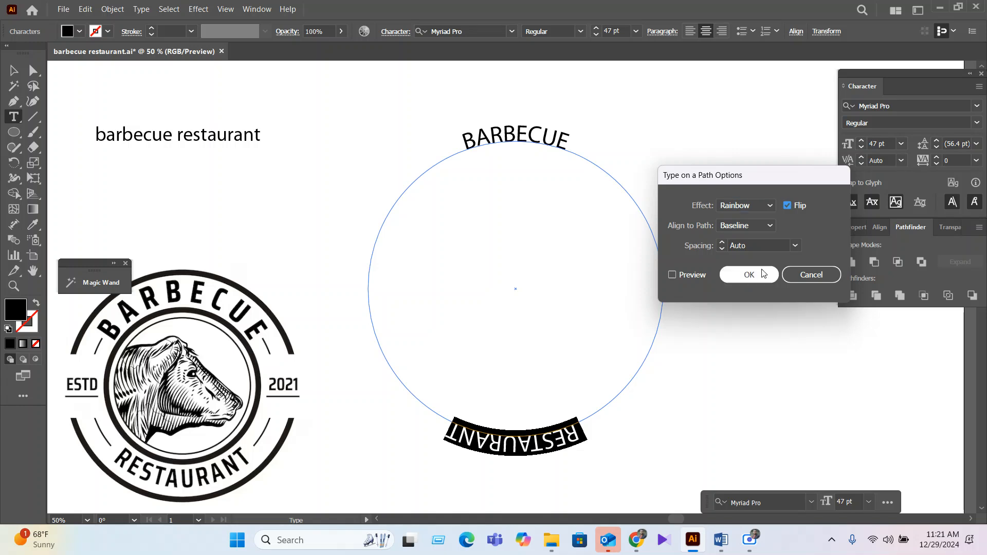
left_click(749, 275)
left_click(9, 69)
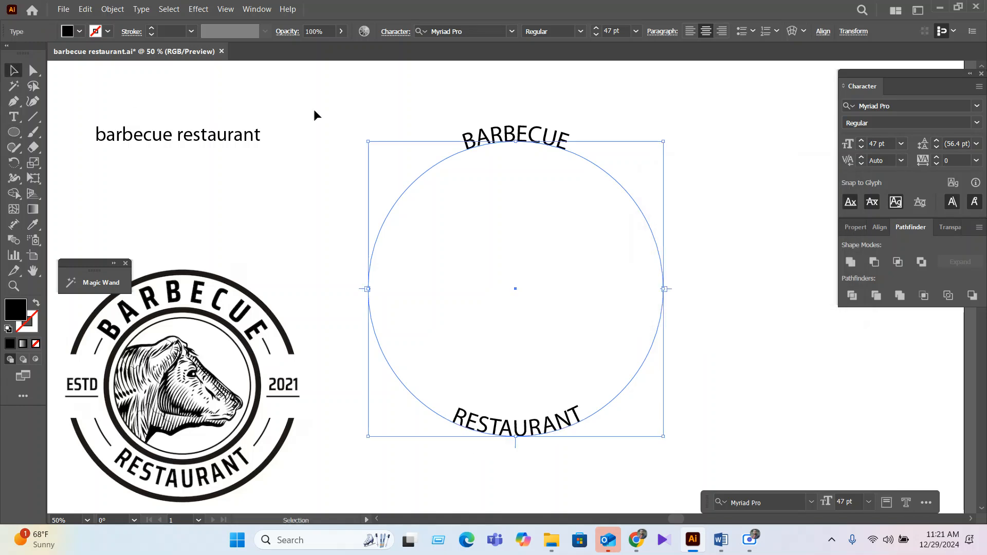
left_click(386, 114)
left_click_drag(713, 434, 544, 293)
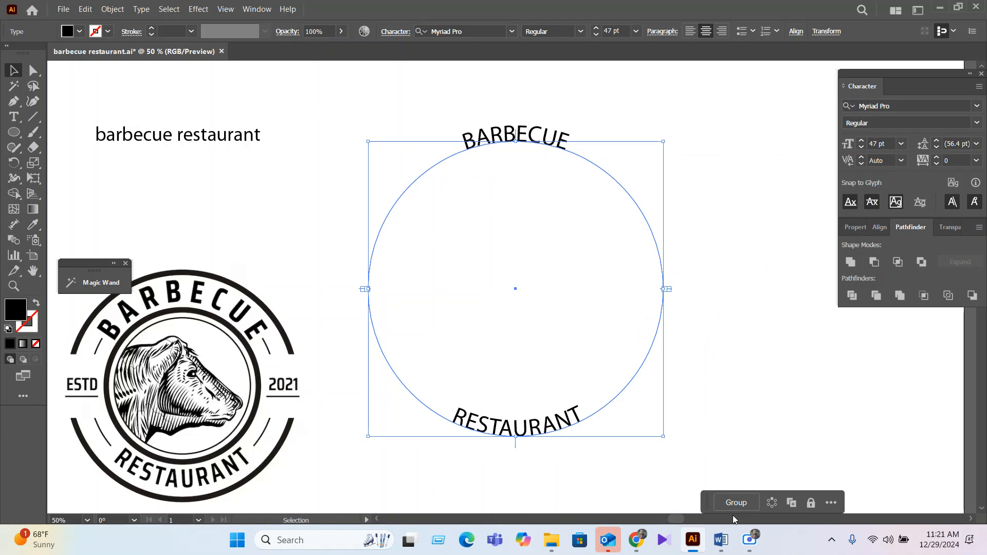
left_click(750, 540)
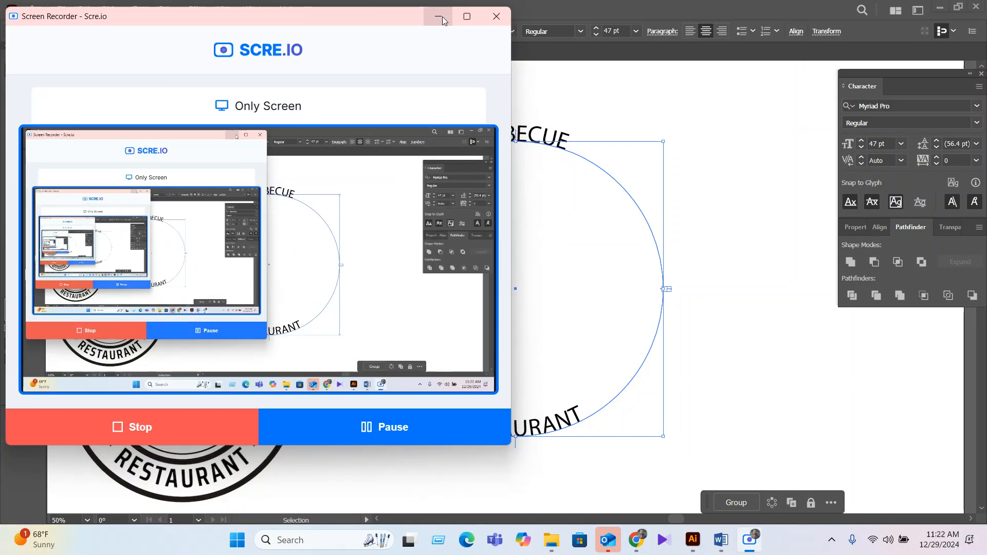
left_click(438, 17)
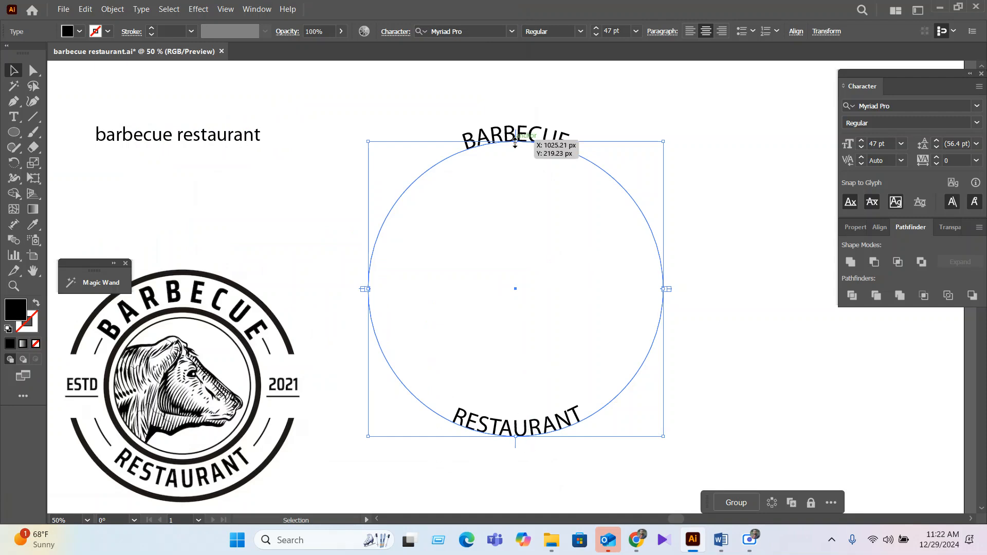
left_click(746, 548)
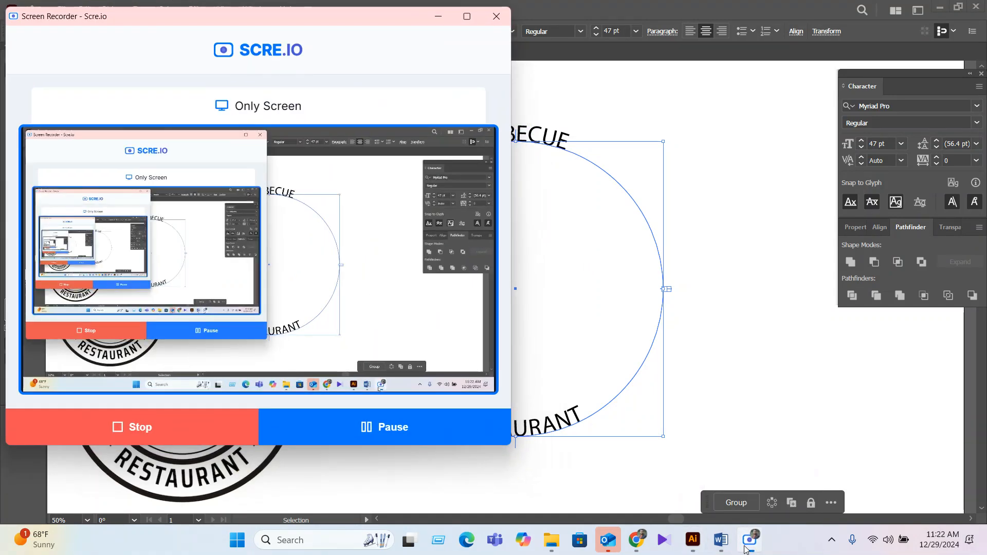
left_click(746, 548)
left_click(625, 469)
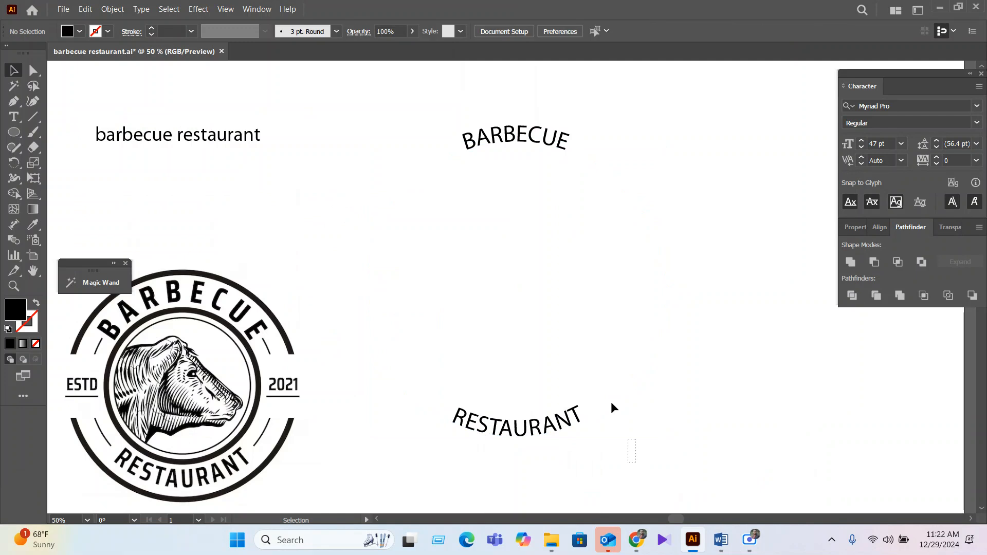
Try moving the RESTAURANT circle to the right and the BARBECUE circle to the left, and undo both moves
left_click_drag(610, 402, 395, 114)
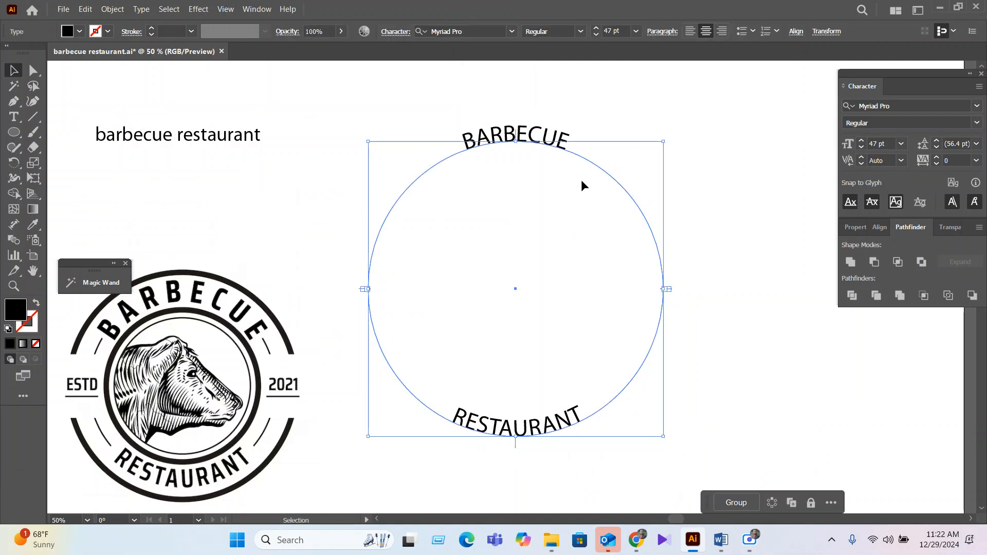
left_click_drag(551, 431, 782, 433)
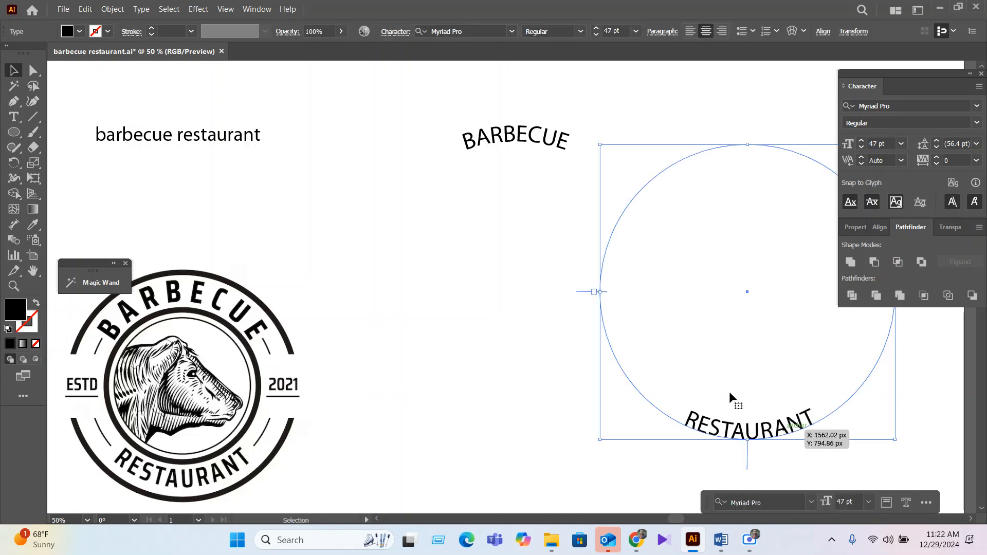
left_click_drag(540, 139, 445, 149)
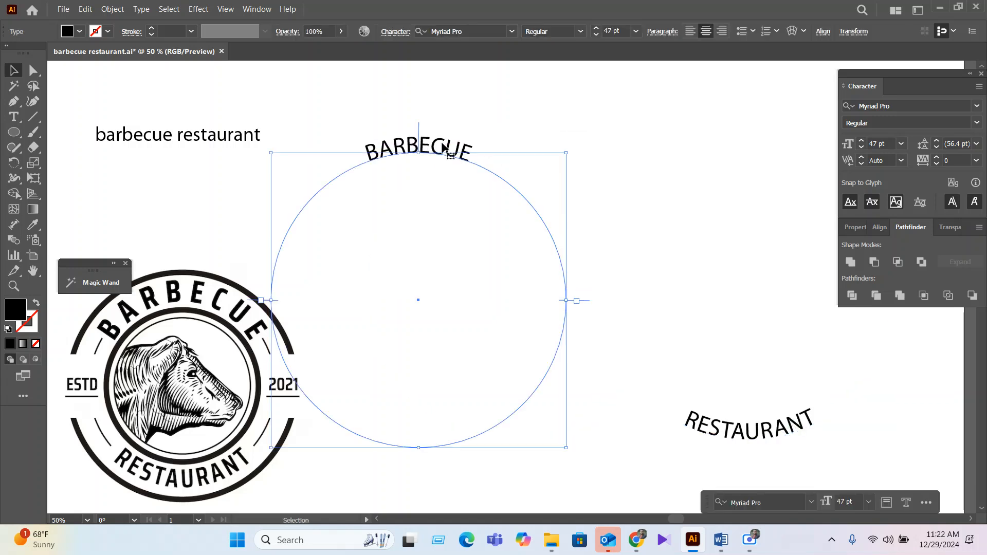
key("ctrl+z")
key("ctrl+z")
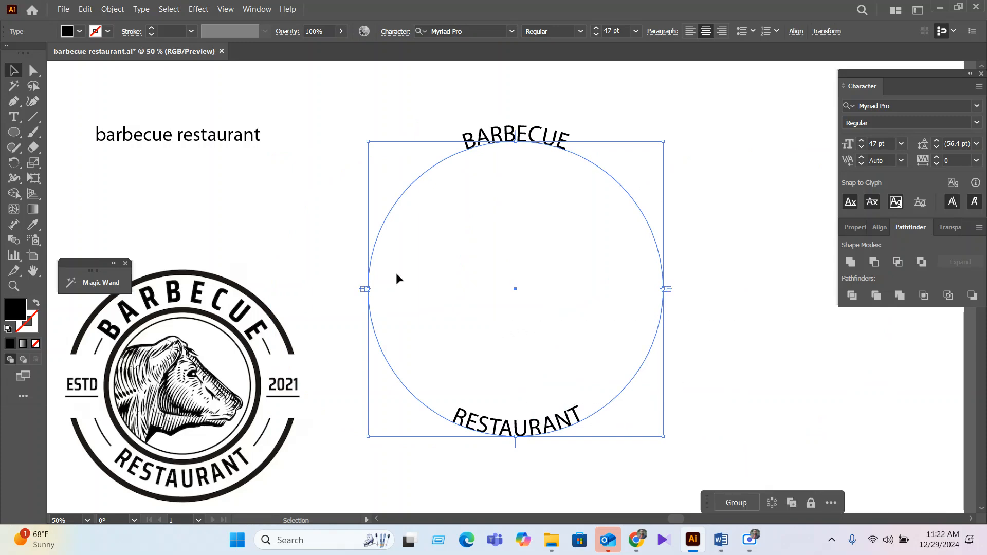
Set Align to Path to Center in the Type on a Path options for both the BARBECUE and RESTAURANT texts
left_click(141, 9)
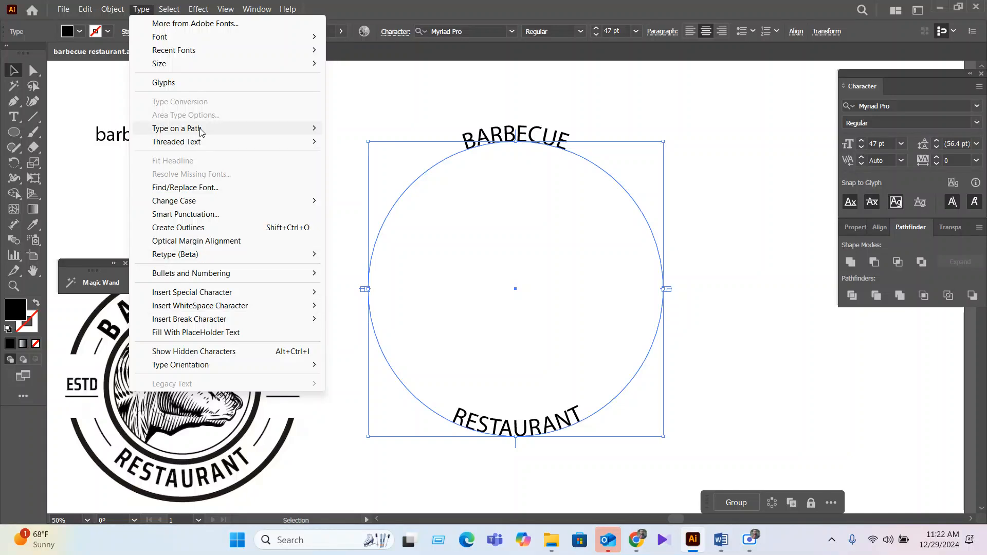
mouse_move(231, 128)
left_click(400, 201)
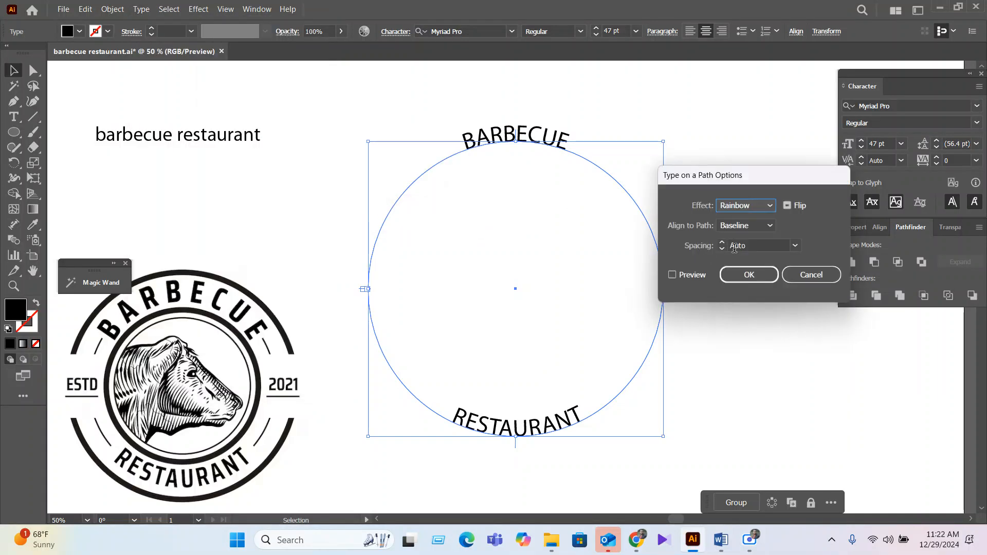
left_click(741, 227)
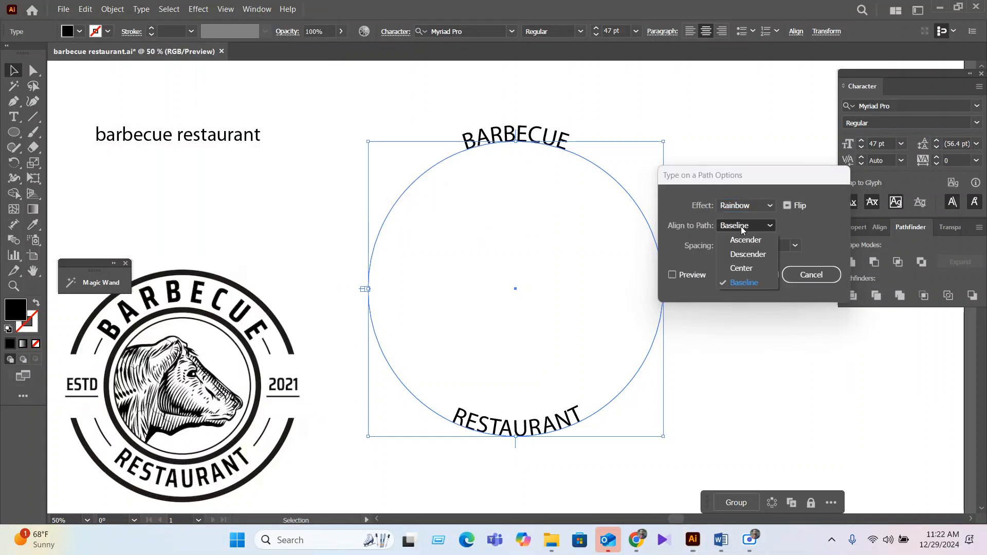
left_click(742, 269)
left_click(749, 279)
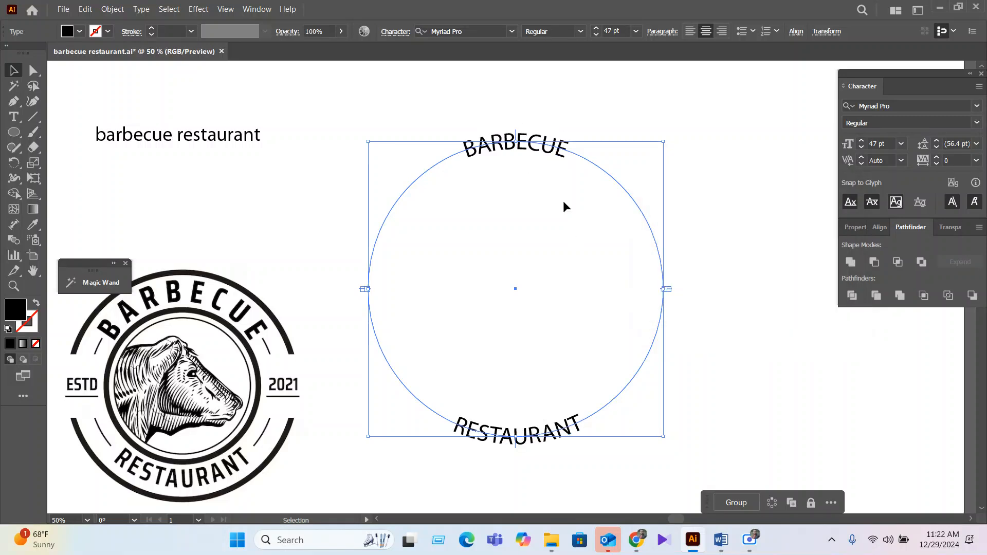
Change the font of the upper BARBECUE arc text to ARCO Typography
left_click(689, 308)
left_click(551, 157)
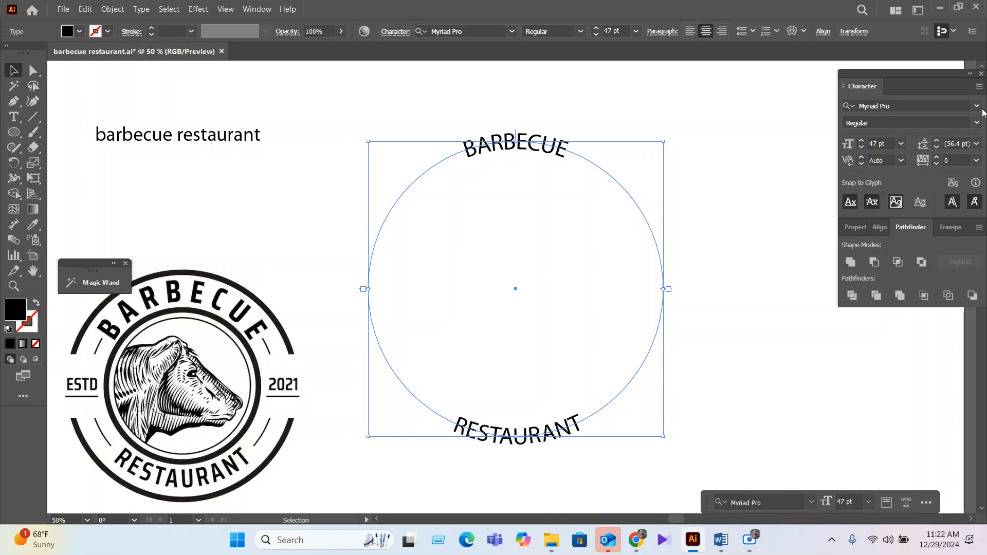
left_click(966, 106)
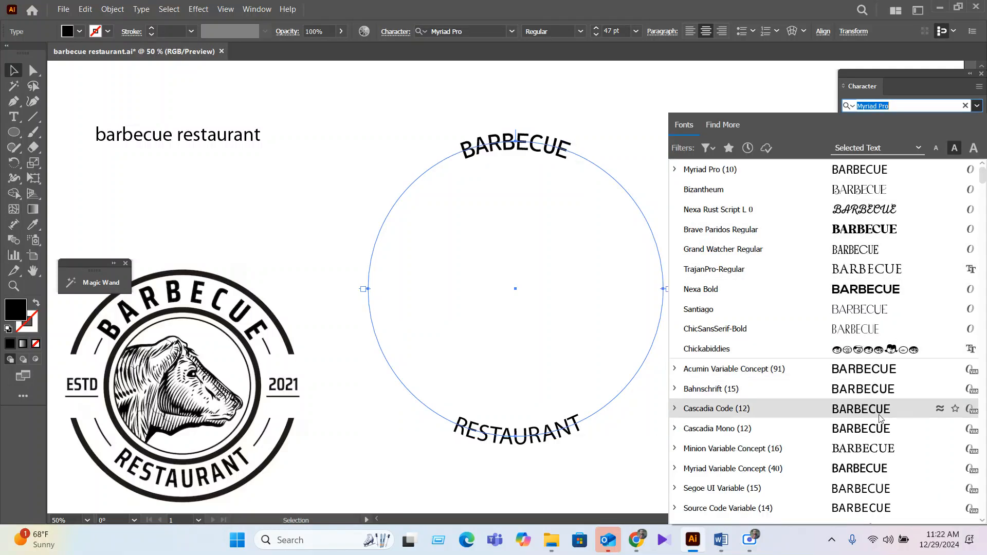
scroll(883, 429, "down", 5)
scroll(883, 428, "down", 6)
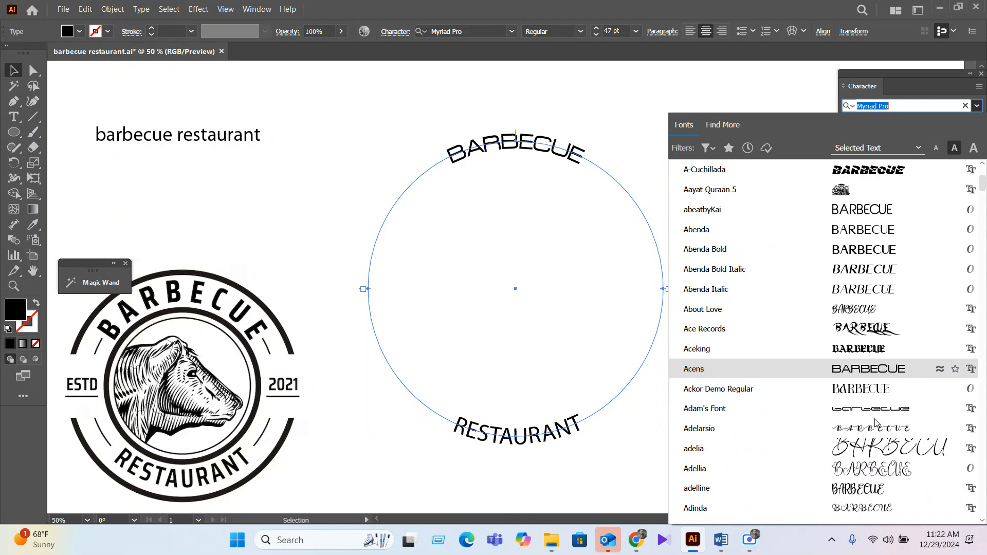
scroll(873, 419, "down", 3)
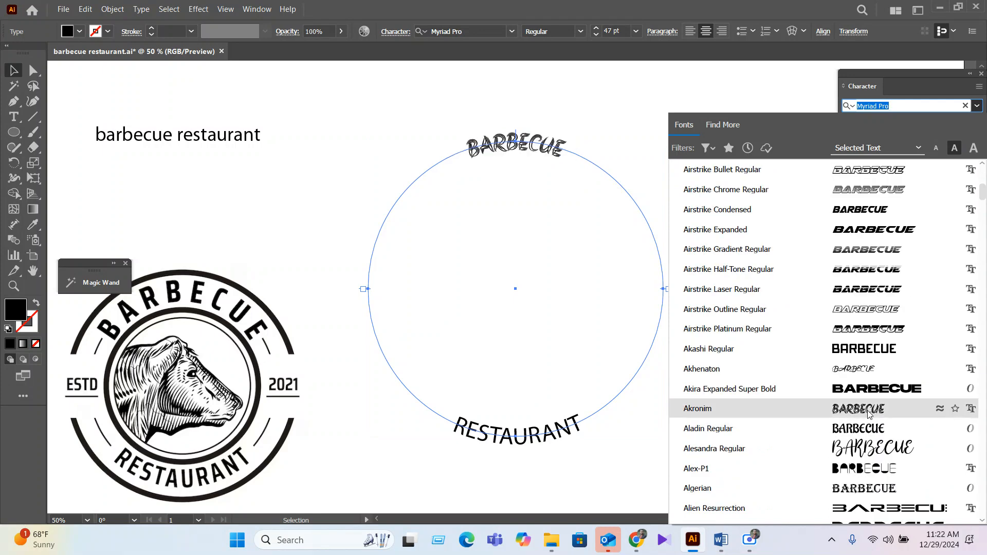
scroll(868, 411, "down", 3)
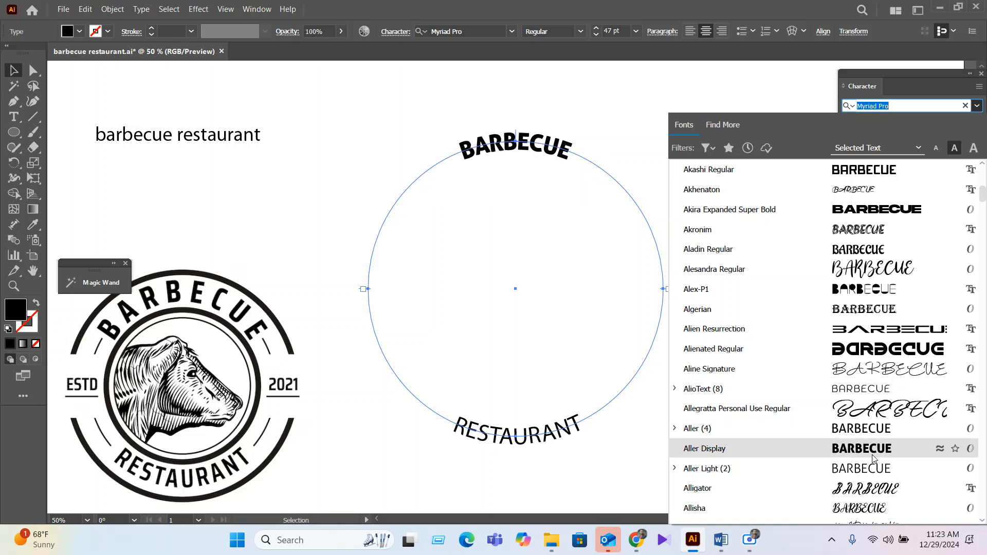
scroll(872, 458, "down", 3)
scroll(866, 422, "down", 3)
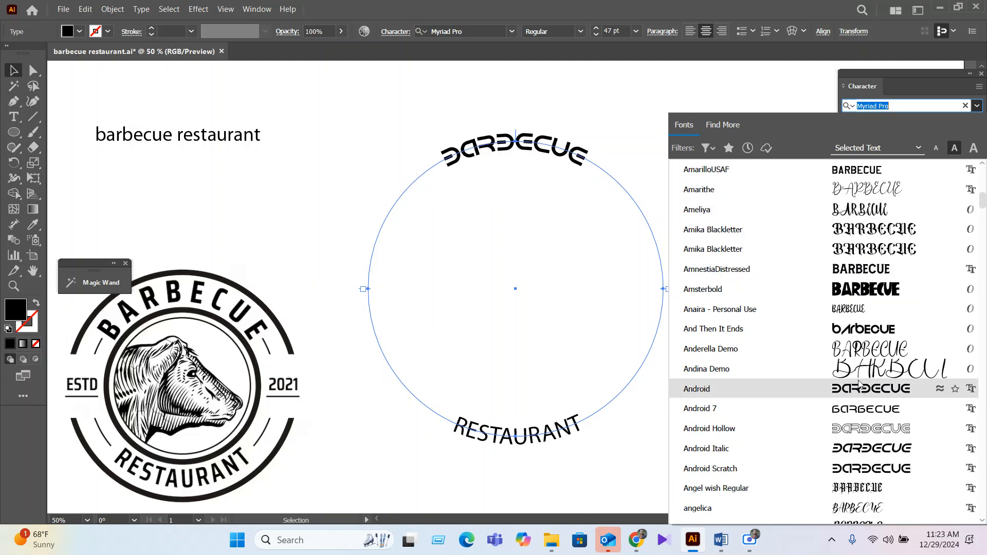
scroll(858, 382, "down", 3)
scroll(857, 406, "down", 5)
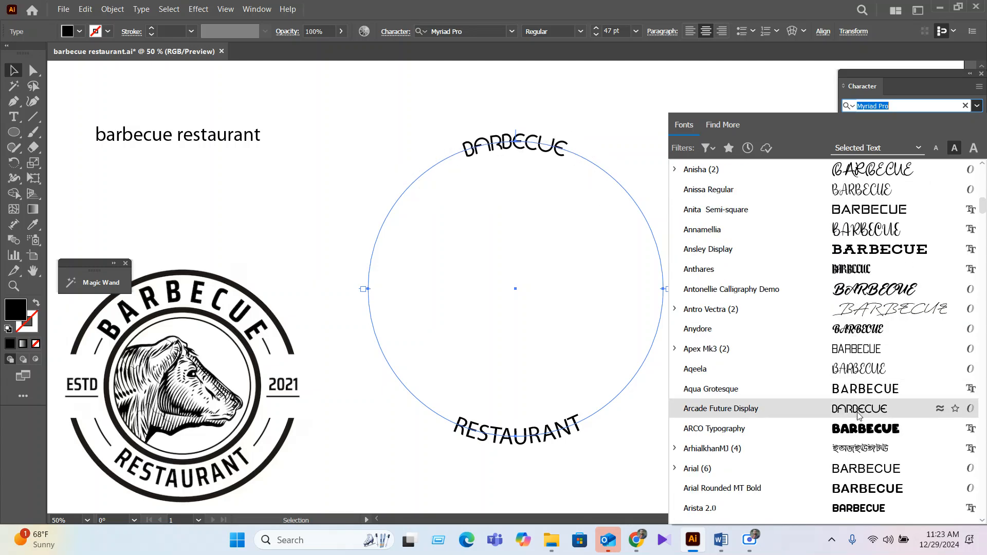
left_click(861, 432)
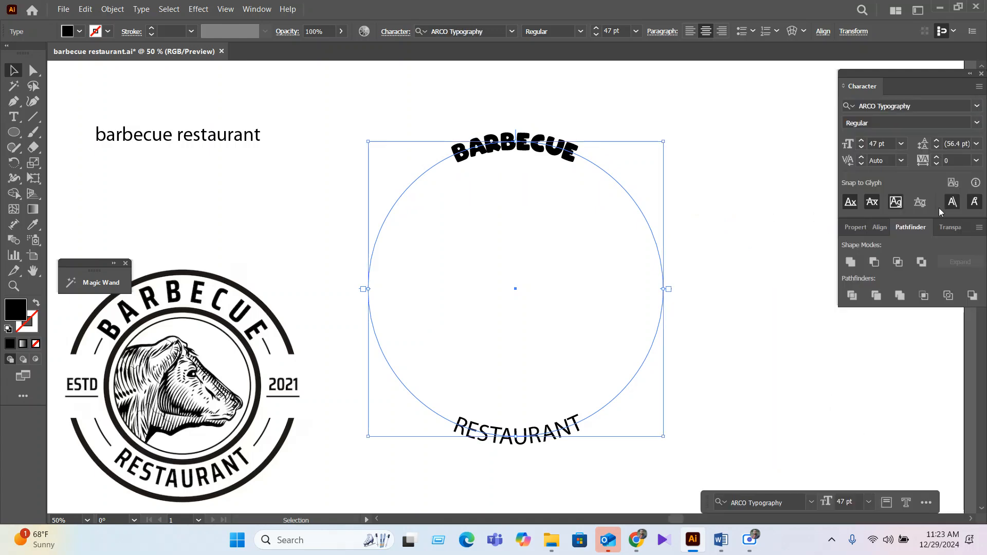
Set the BARBECUE text's font size to 76 pt and its tracking to 100
left_click(881, 144)
scroll(880, 144, "up", 20)
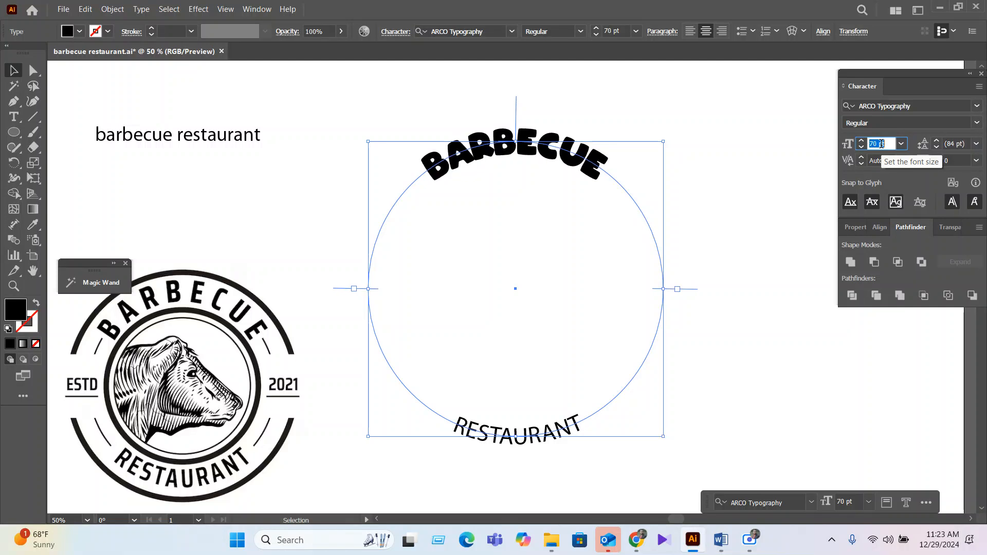
scroll(880, 144, "up", 20)
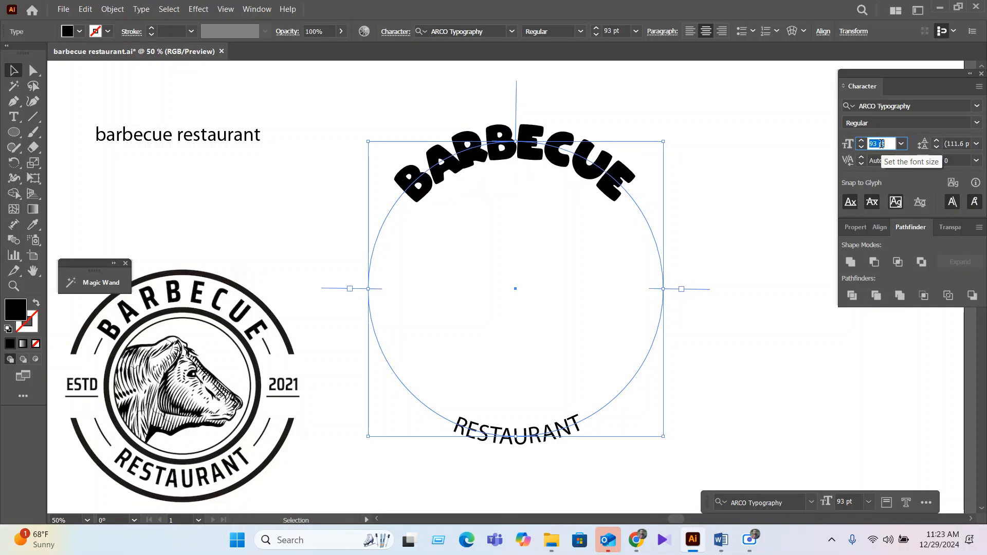
scroll(881, 144, "down", 13)
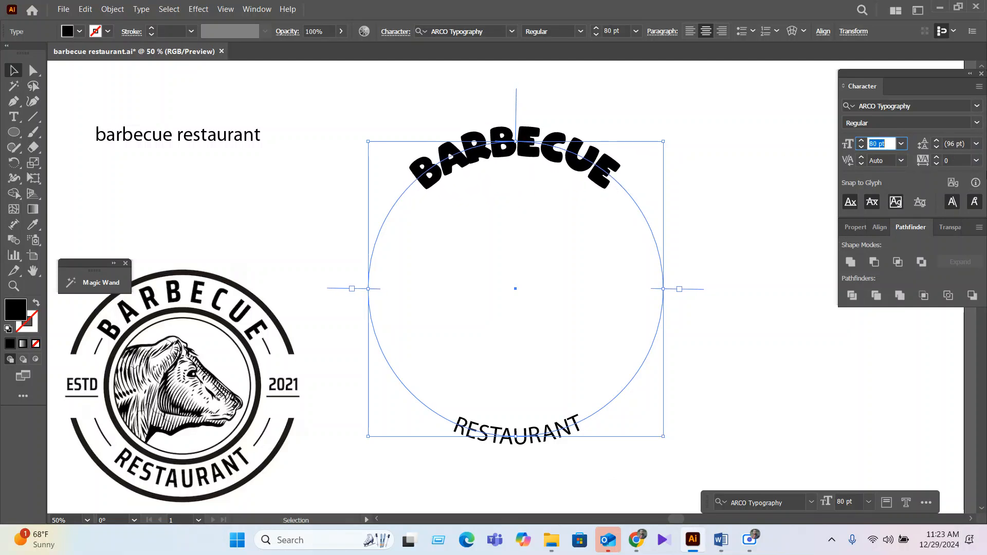
left_click(975, 163)
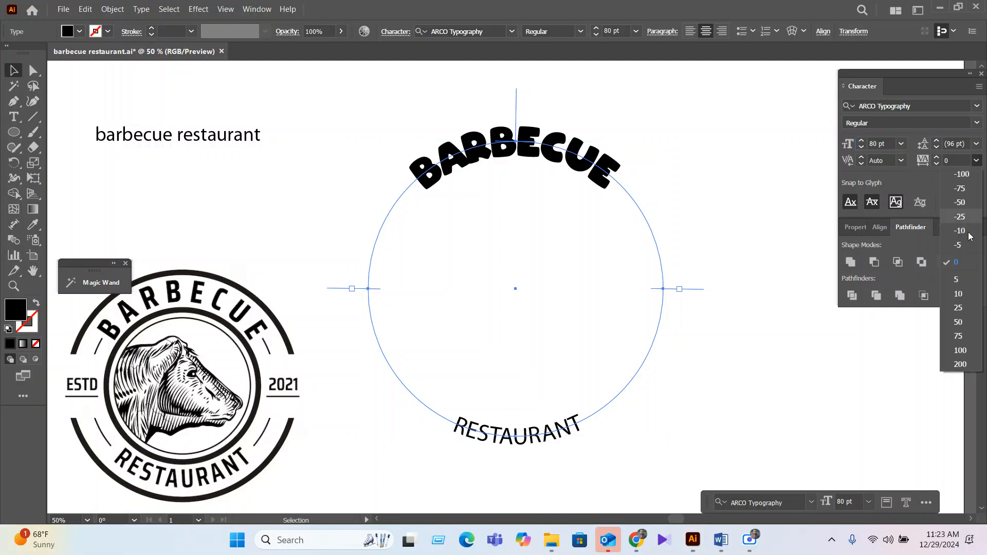
left_click(959, 350)
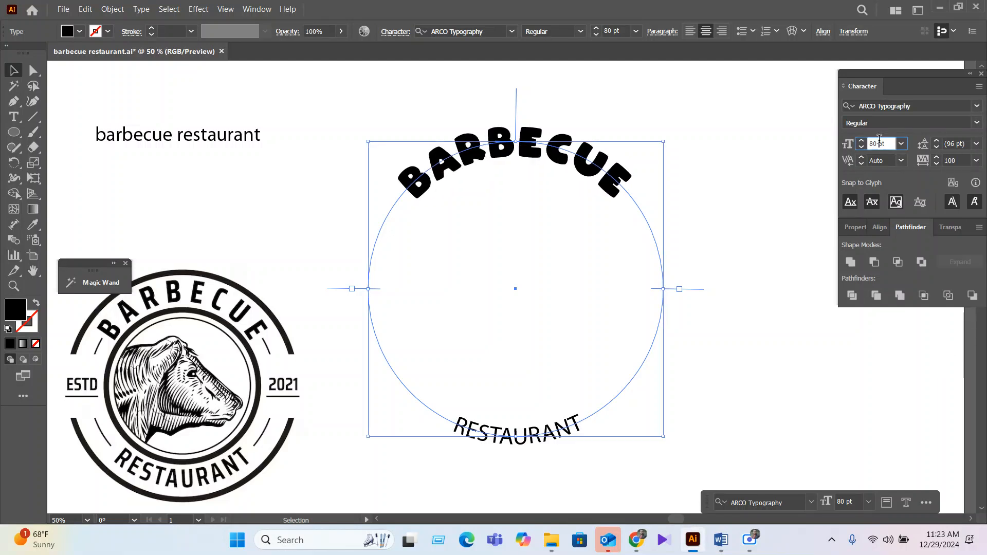
scroll(878, 142, "down", 4)
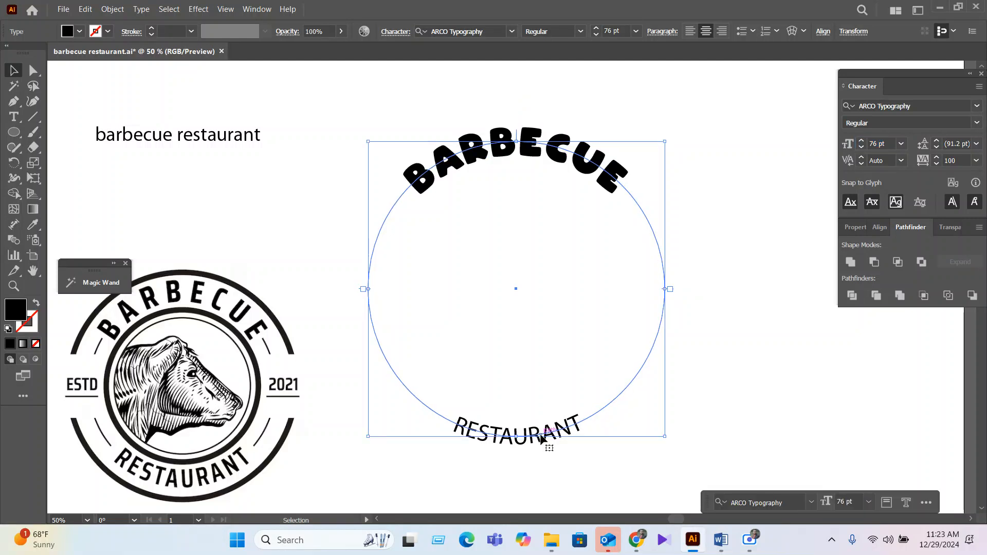
Copy BARBECUE's type formatting onto the lower RESTAURANT text with the Eyedropper and deselect everything
left_click(33, 224)
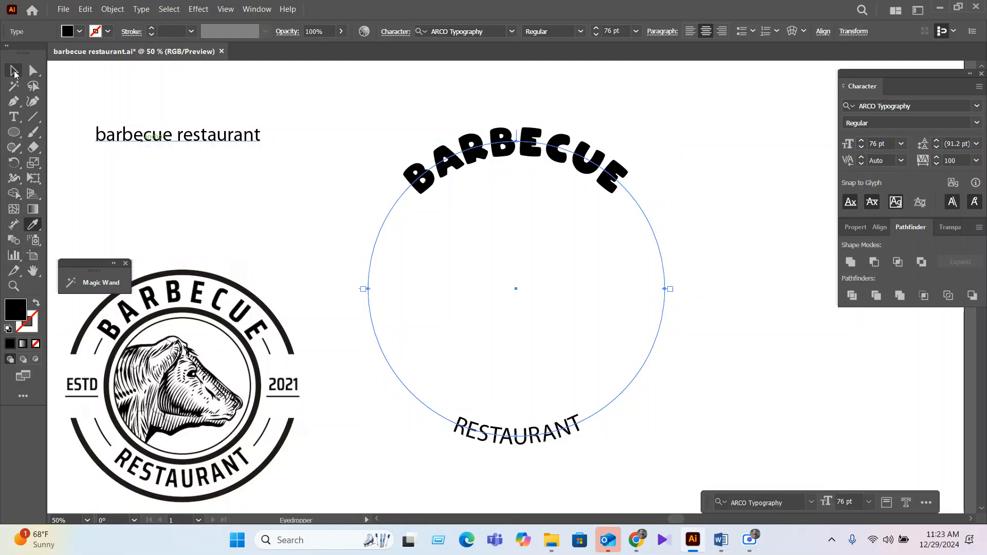
left_click(14, 72)
double_click(528, 448)
double_click(528, 441)
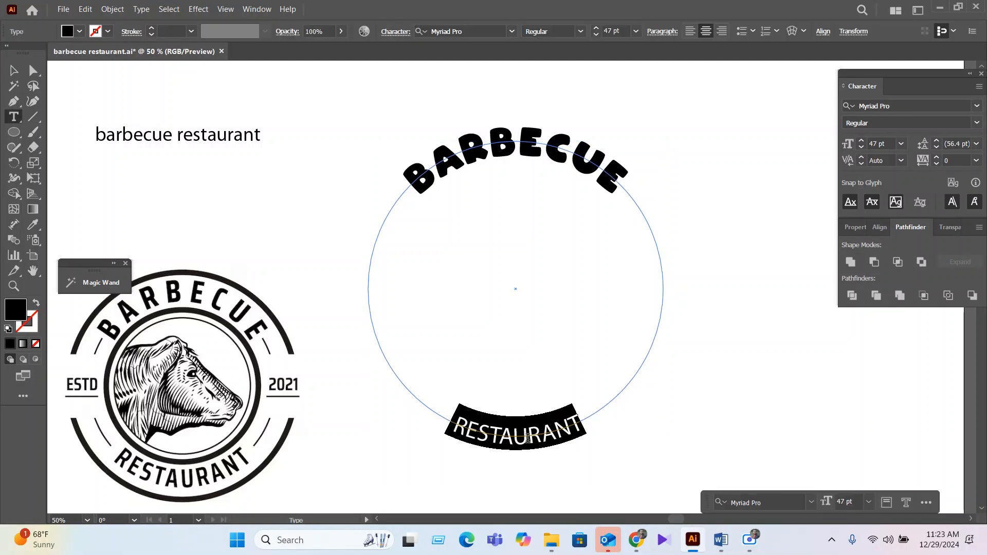
left_click(528, 438)
double_click(528, 438)
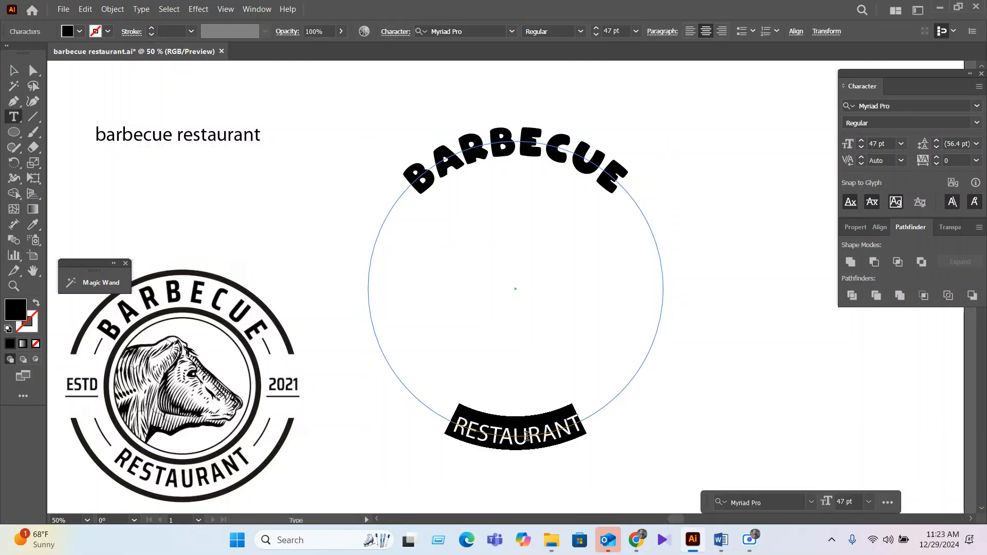
left_click(32, 224)
left_click(481, 148)
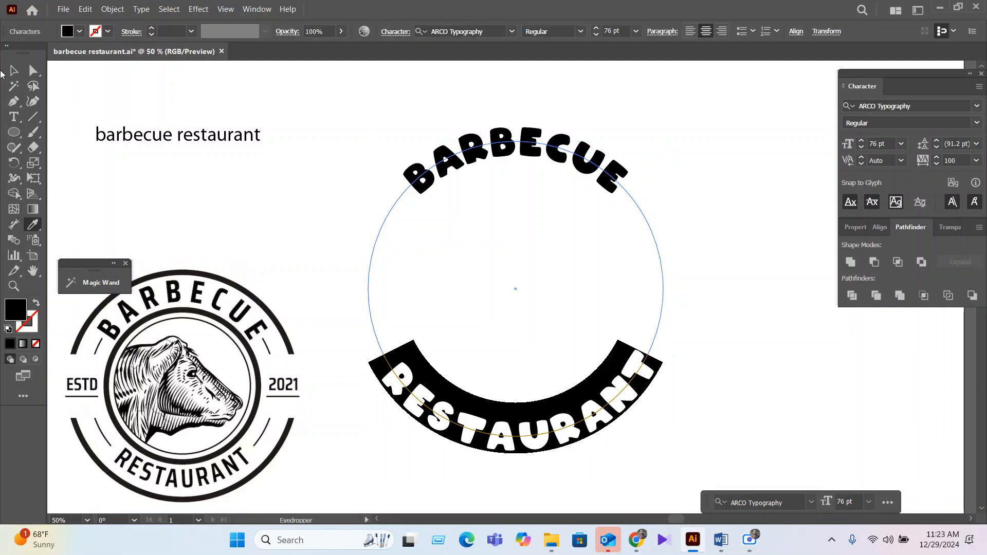
left_click(14, 70)
left_click(481, 165)
left_click(760, 389)
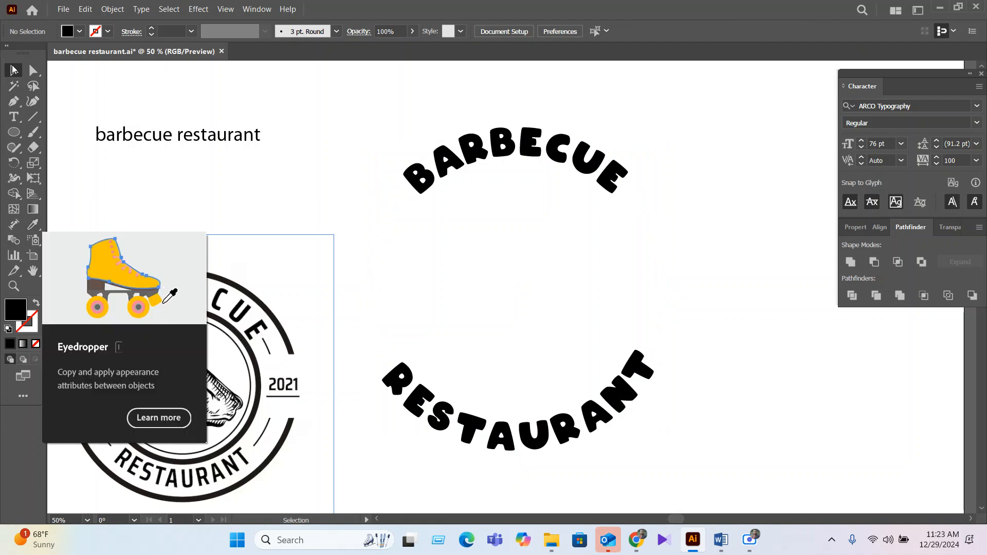
Draw a circle outward from the middle of the text arcs, enclosing both words, and give it no fill and a black stroke
left_click_drag(729, 420, 775, 411)
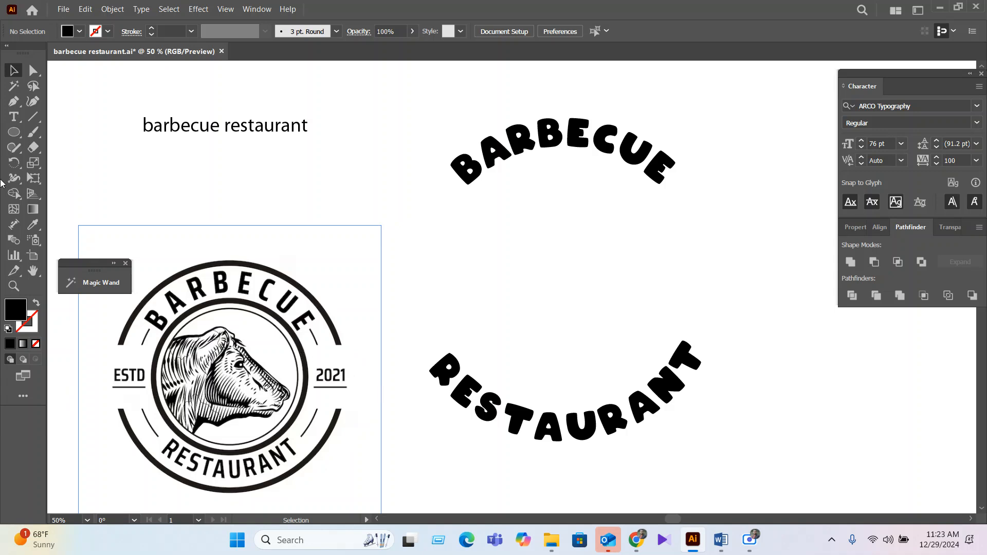
left_click(13, 135)
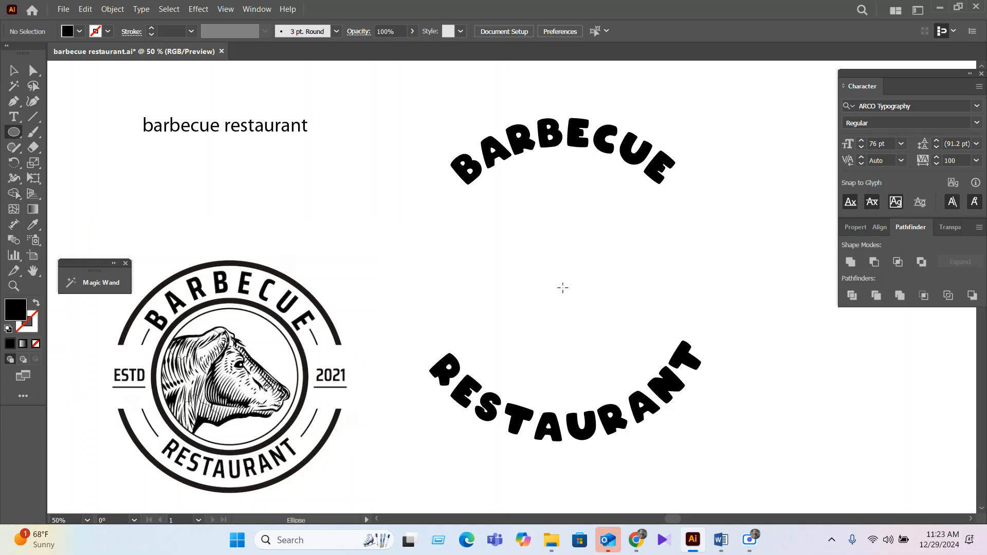
mouse_move(562, 287)
left_mouse_down()
mouse_move(686, 408)
mouse_move(724, 467)
left_mouse_up()
left_click(36, 303)
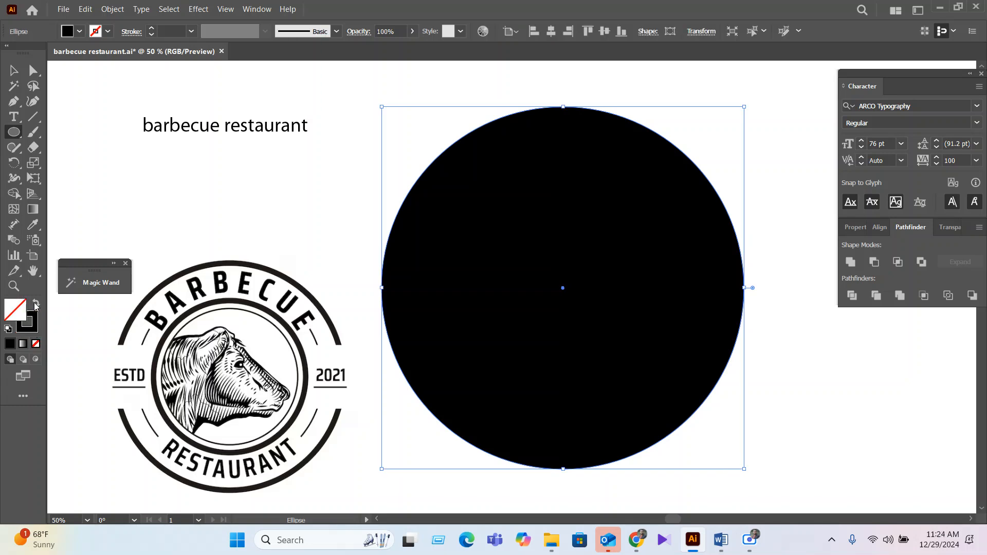
Set the outer circle's stroke weight to 12 pt and deselect it
left_click(162, 30)
scroll(162, 30, "up", 10)
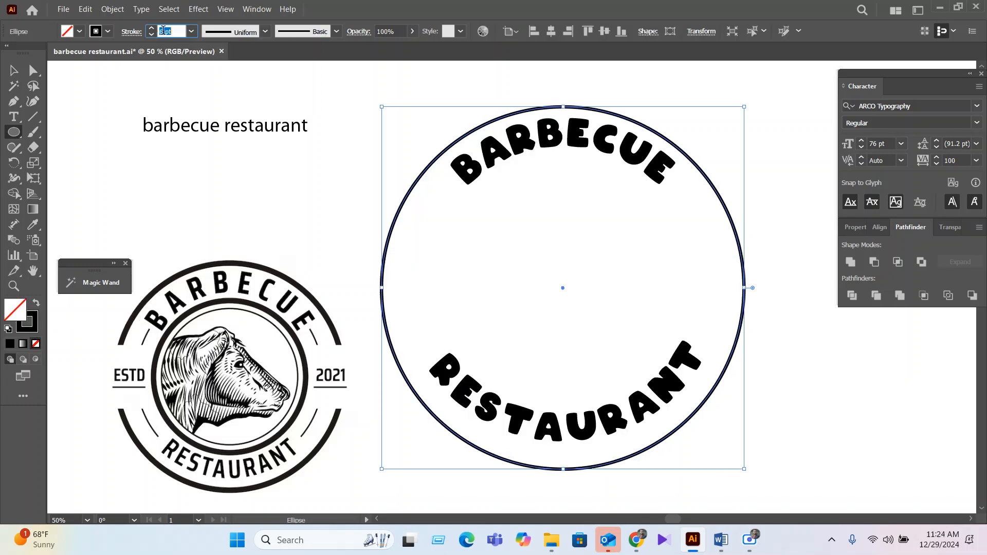
scroll(162, 30, "up", 1)
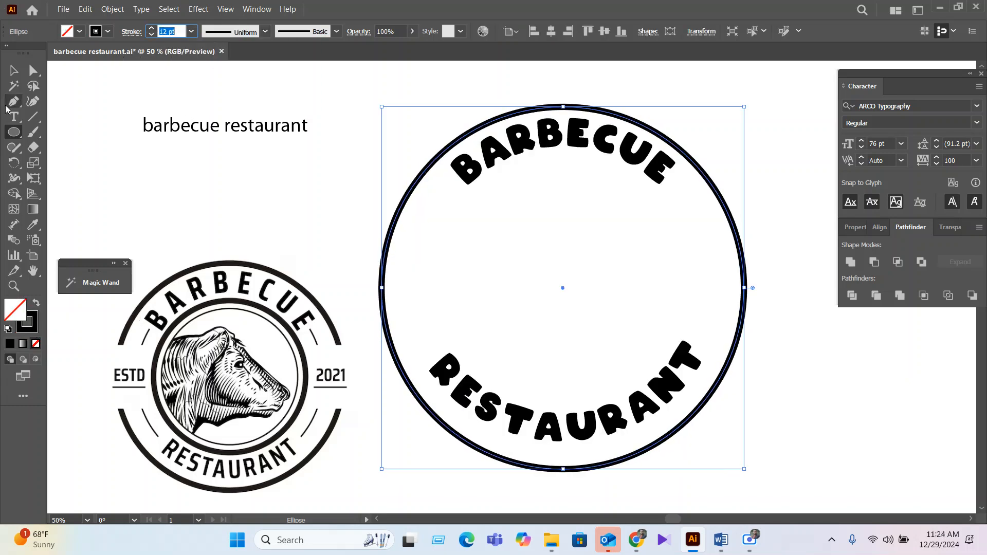
left_click(12, 70)
left_click(762, 288)
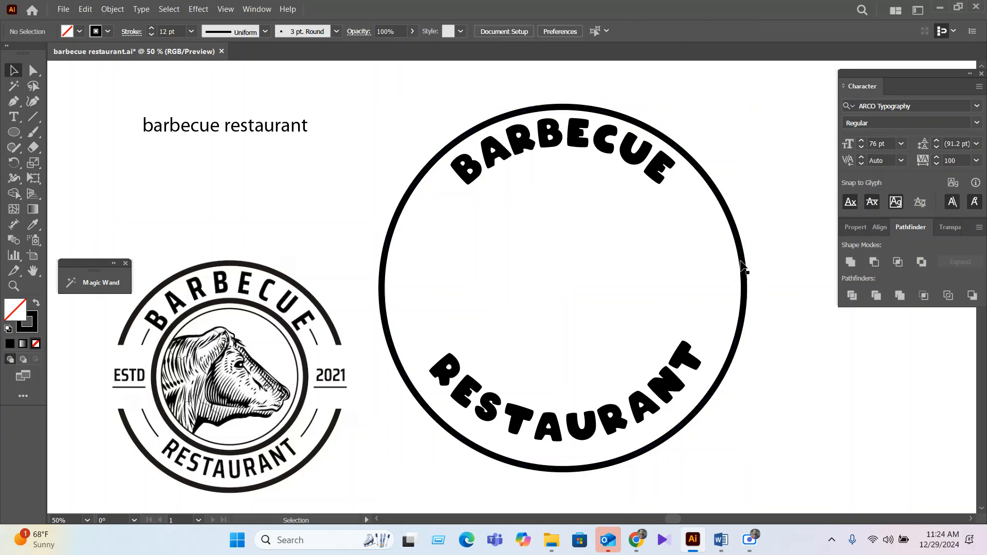
Align the outer circle to the RESTAURANT text circle as key object, centering it both horizontally and vertically
left_click(744, 268)
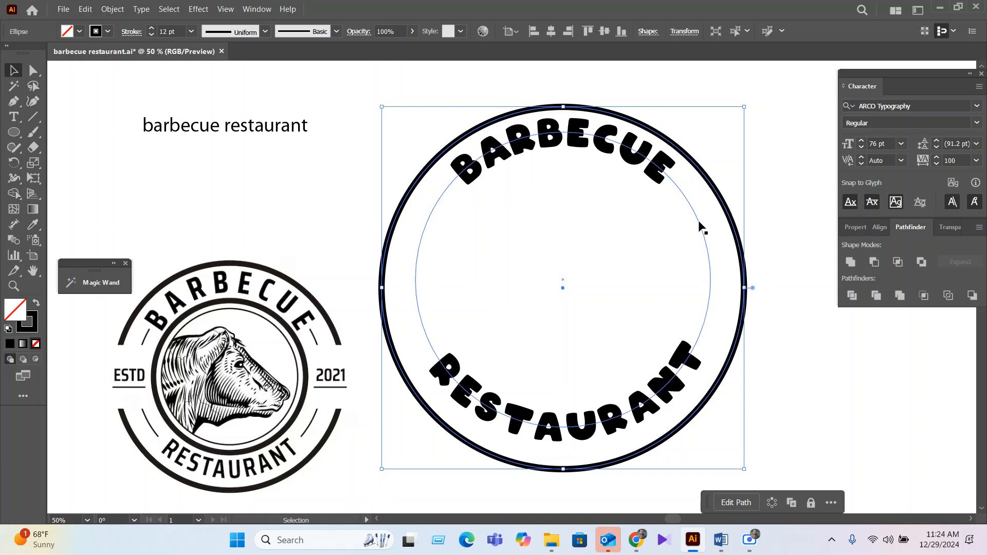
left_click(699, 226, "shift")
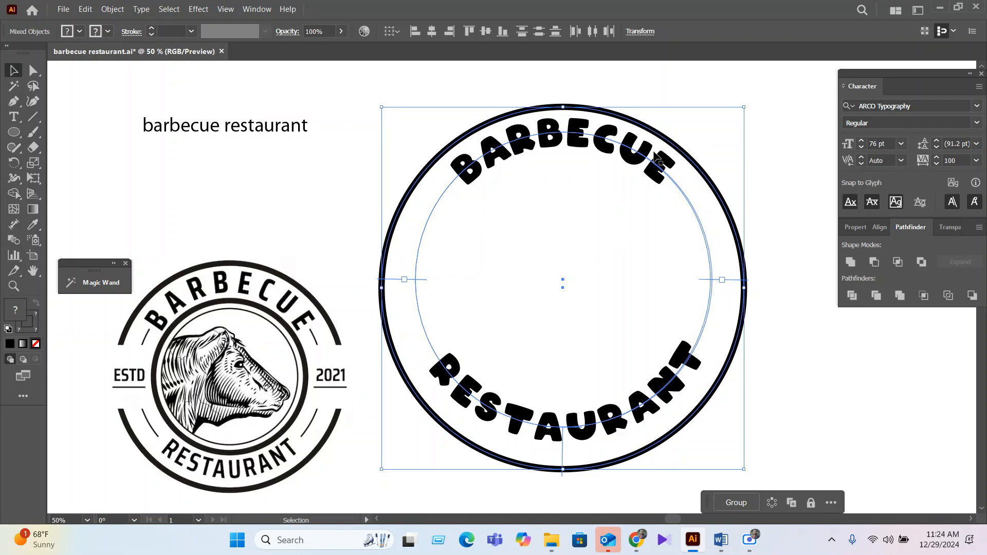
left_click(694, 216)
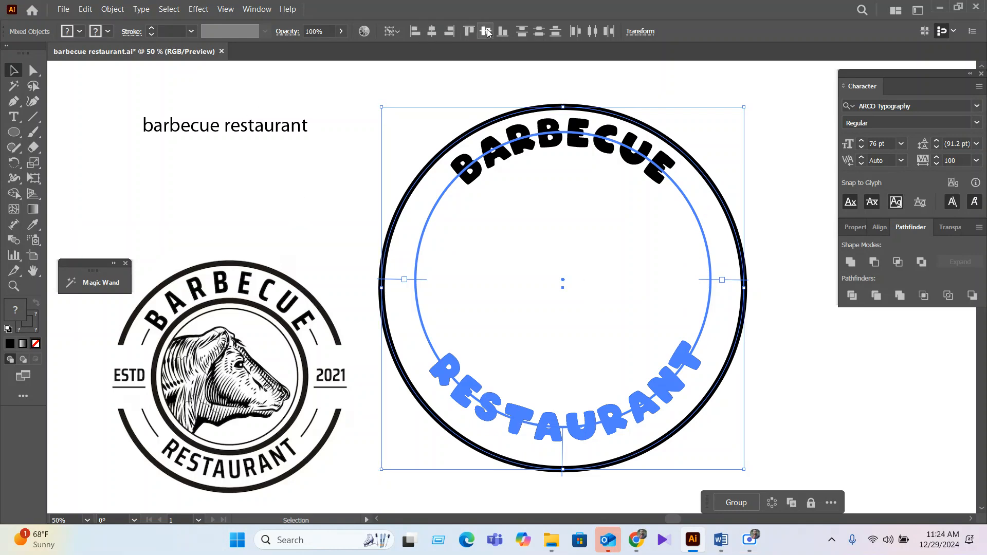
left_click(256, 11)
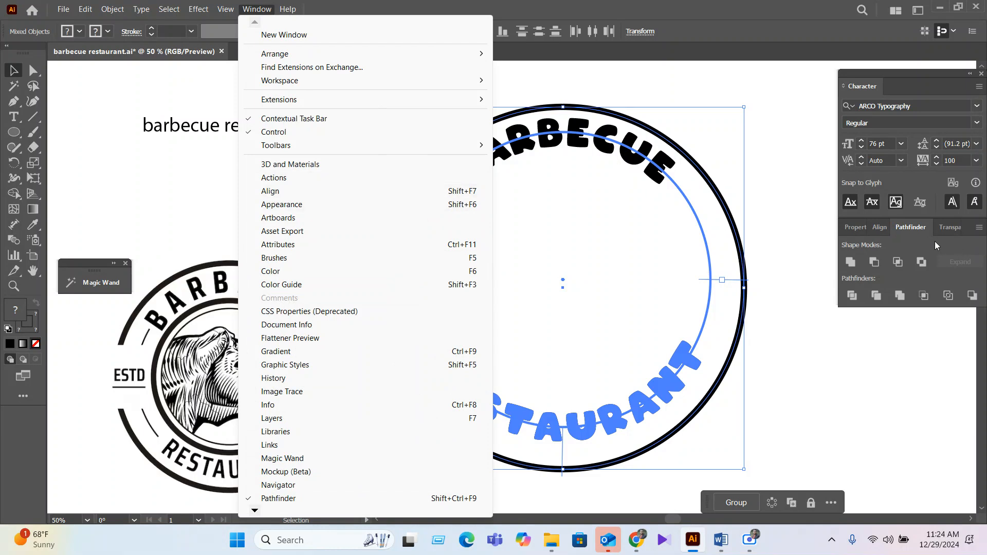
left_click(881, 229)
left_click(881, 229)
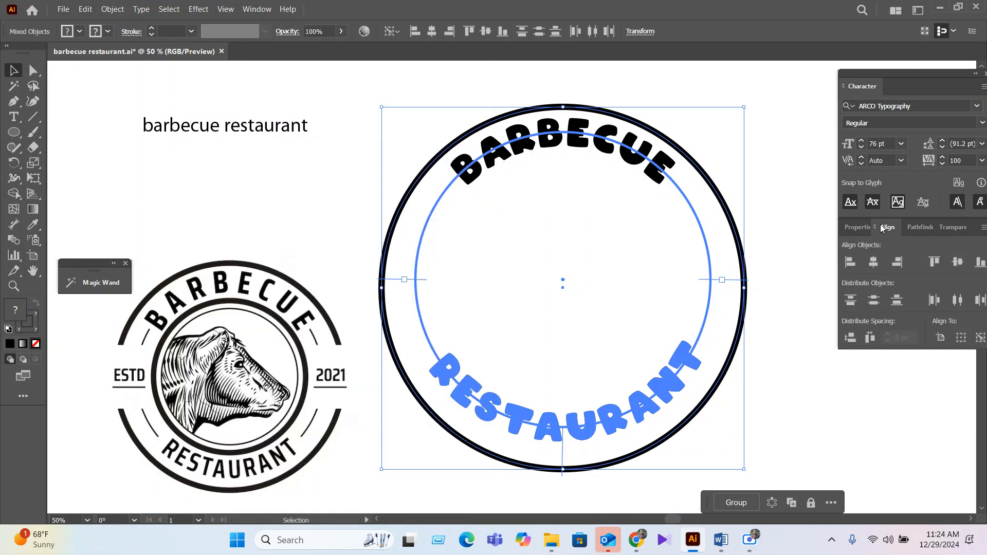
left_click(874, 264)
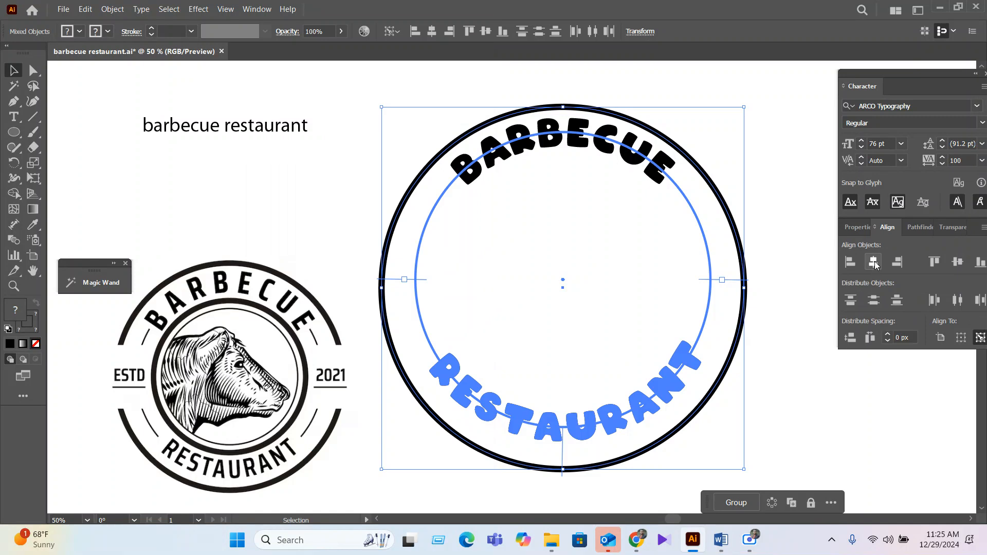
left_click(957, 263)
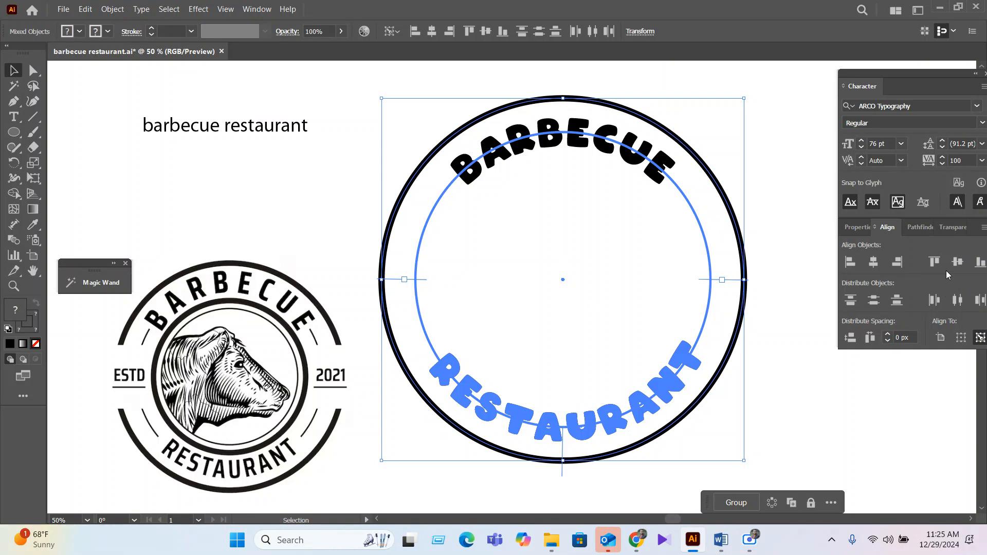
left_click(737, 348)
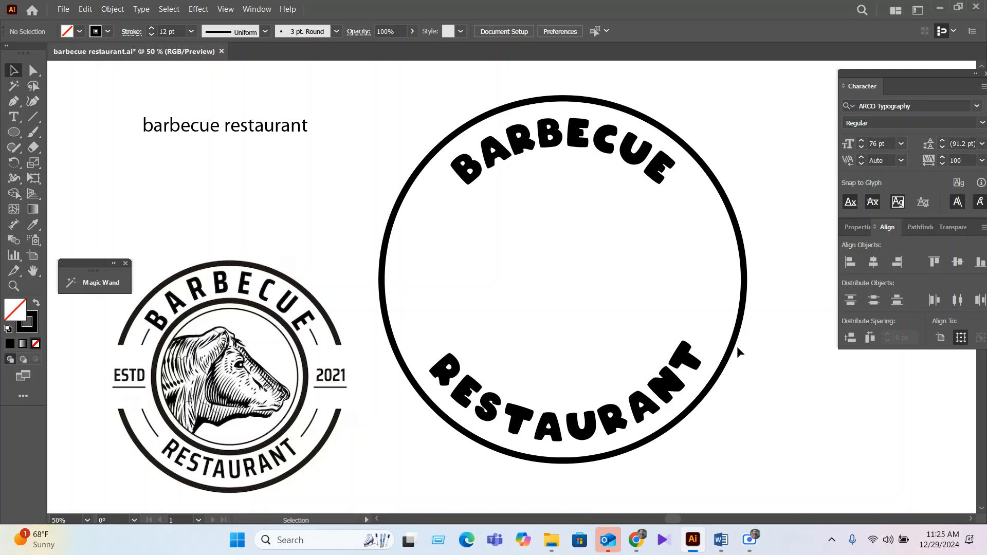
Set the outer circle's stroke weight to 17 pt
left_click(741, 355)
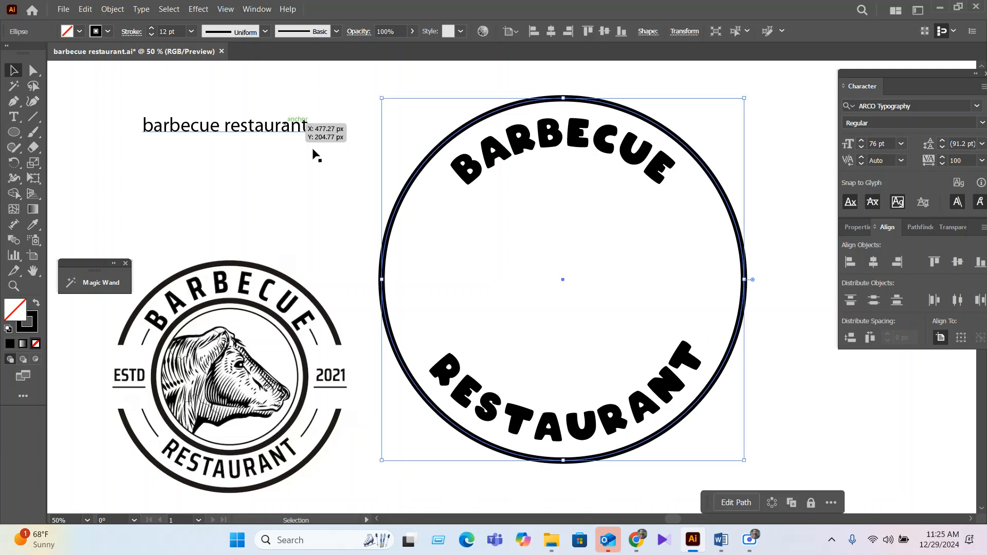
left_click(175, 31)
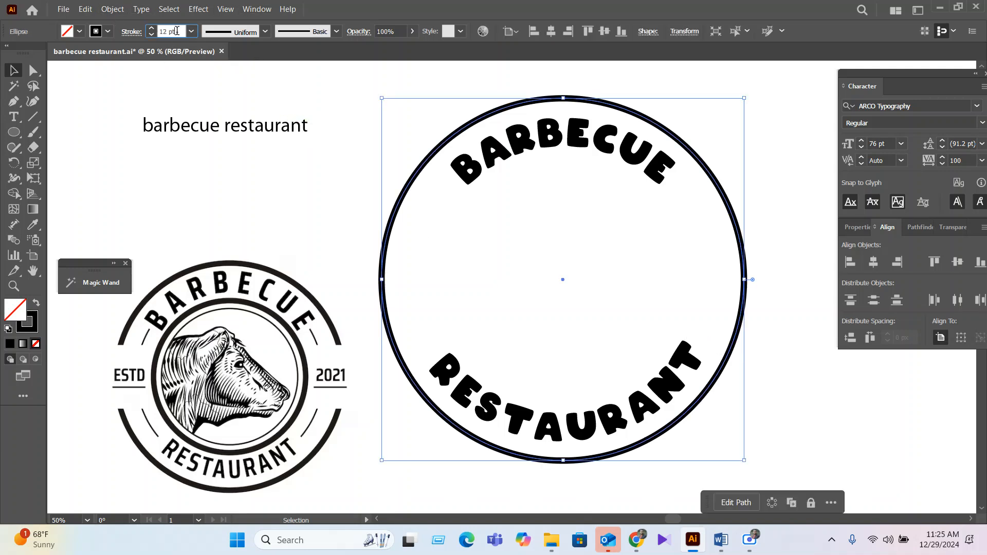
type("15")
key("Return")
key("Up")
key("Up")
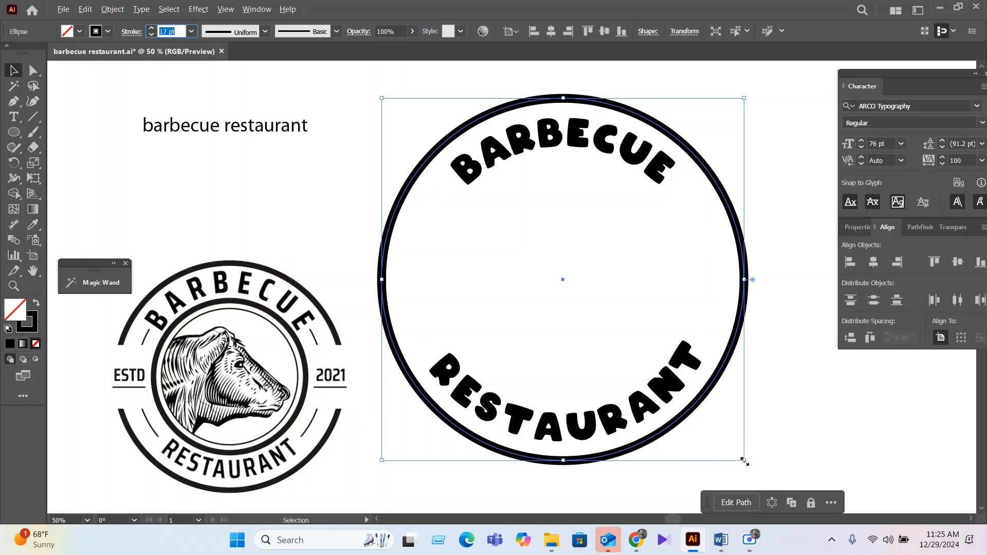
Scale the outer circle down slightly around its centre and deselect it
left_click_drag(744, 460, 738, 456)
left_click(804, 423)
left_click_drag(805, 423, 791, 376)
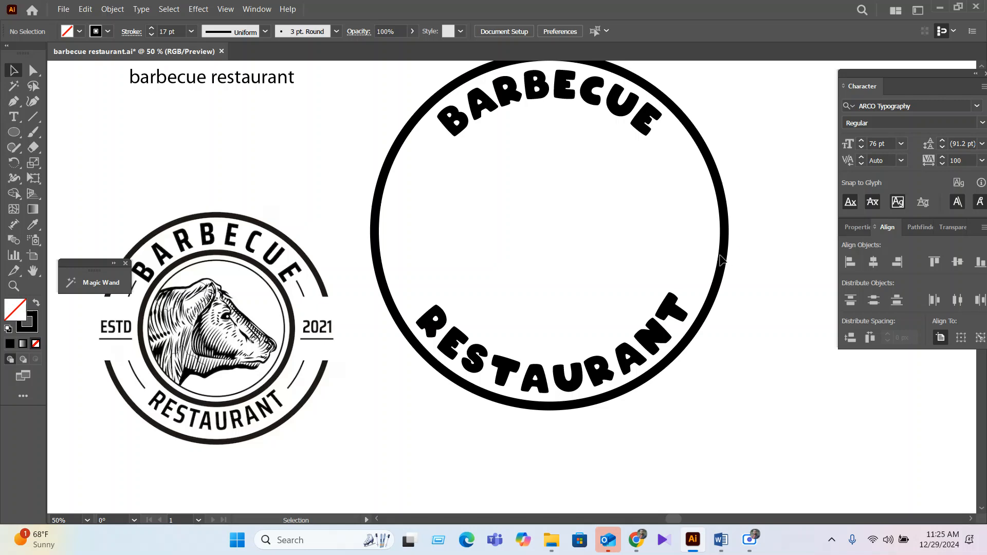
Reduce the outer circle's stroke weight to 14 pt and deselect it
left_click(721, 259)
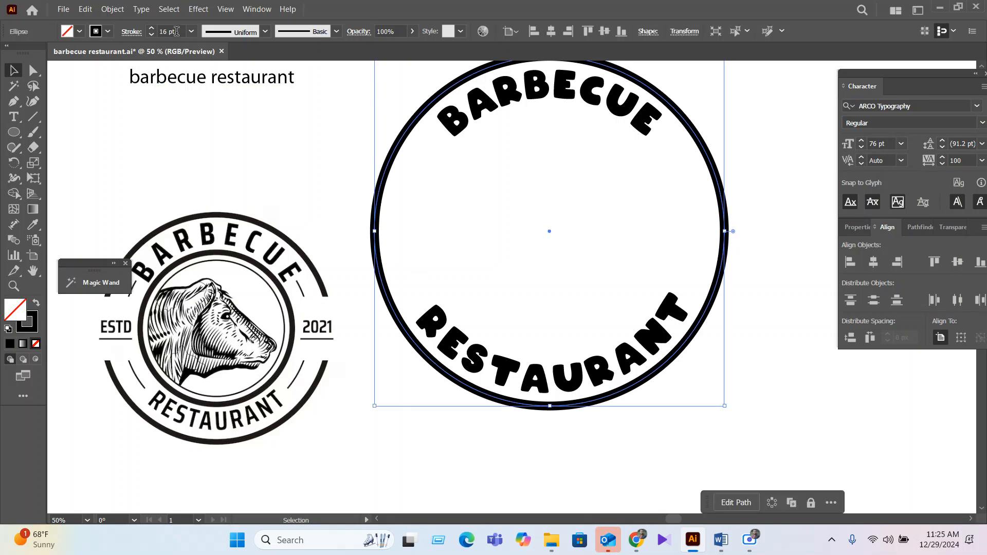
scroll(178, 31, "down", 2)
left_click(793, 399)
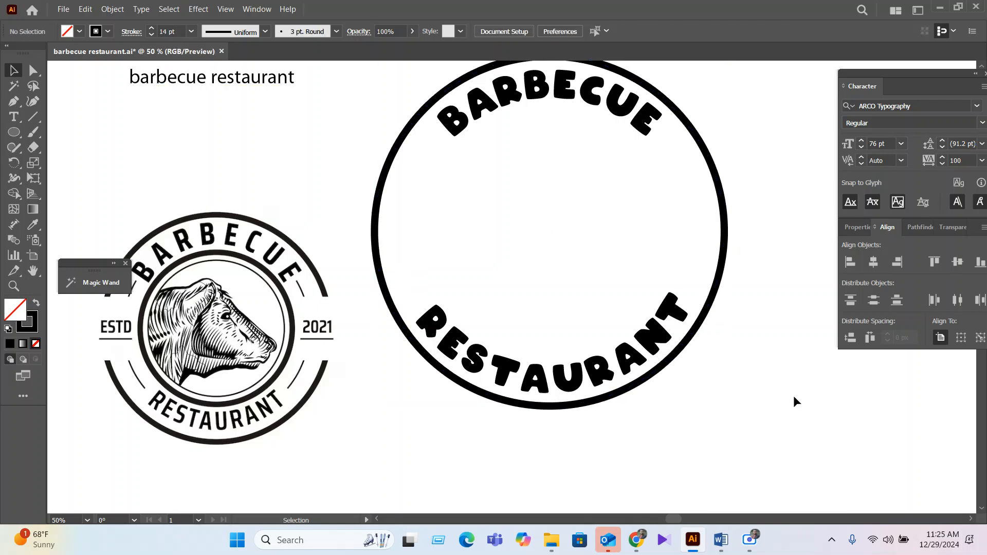
scroll(790, 397, "up", 2)
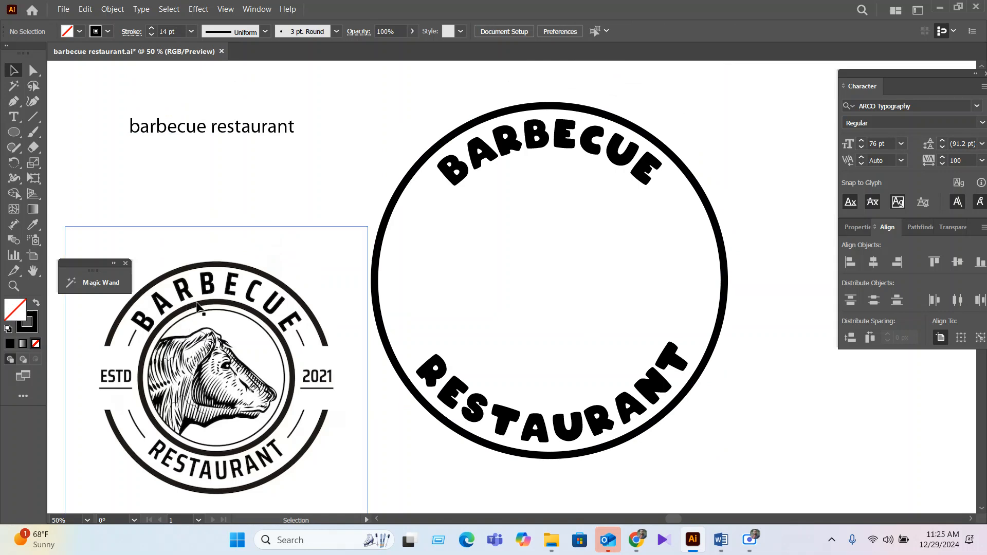
Duplicate the outer circle in place and scale the copy down around its centre to sit just inside the text arcs
left_click(706, 366)
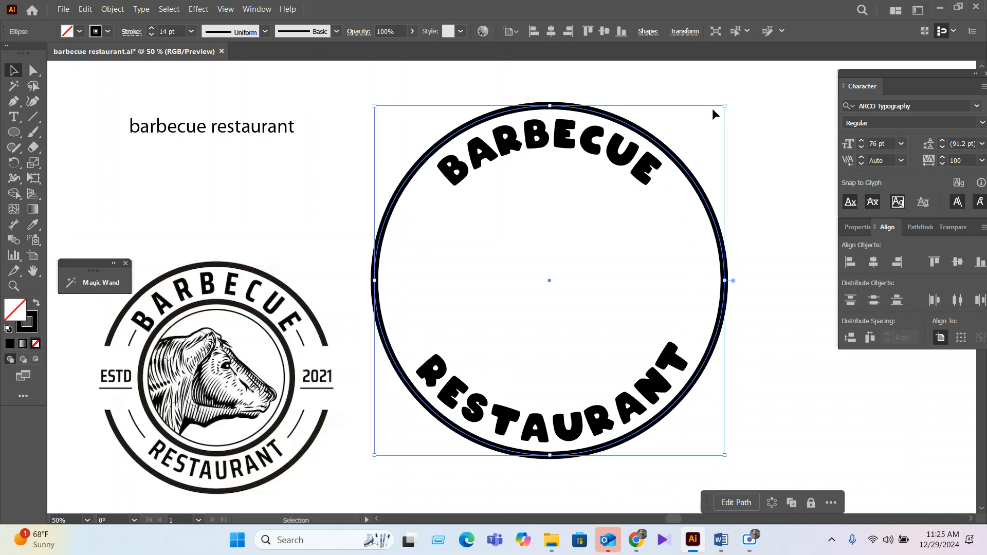
left_click_drag(725, 105, 672, 158)
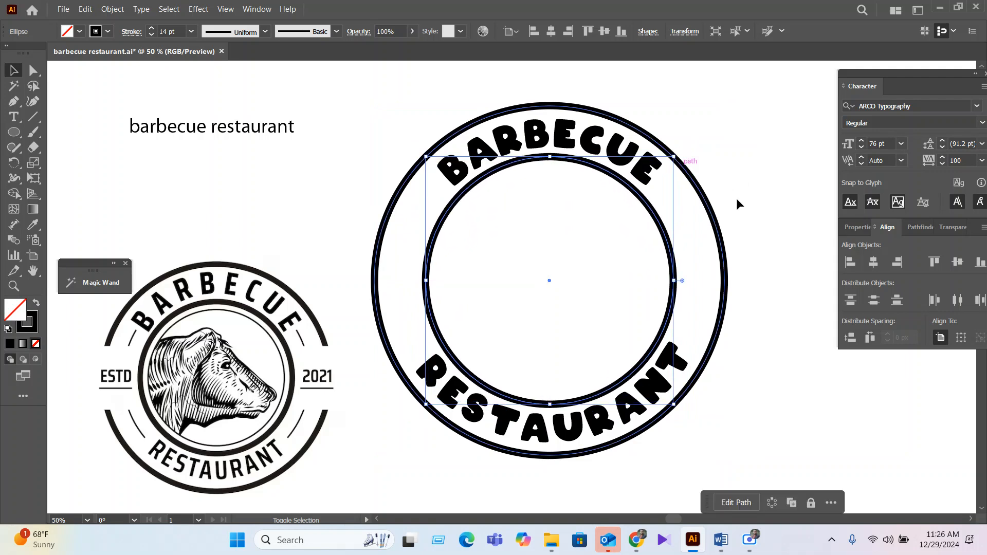
left_click(781, 135)
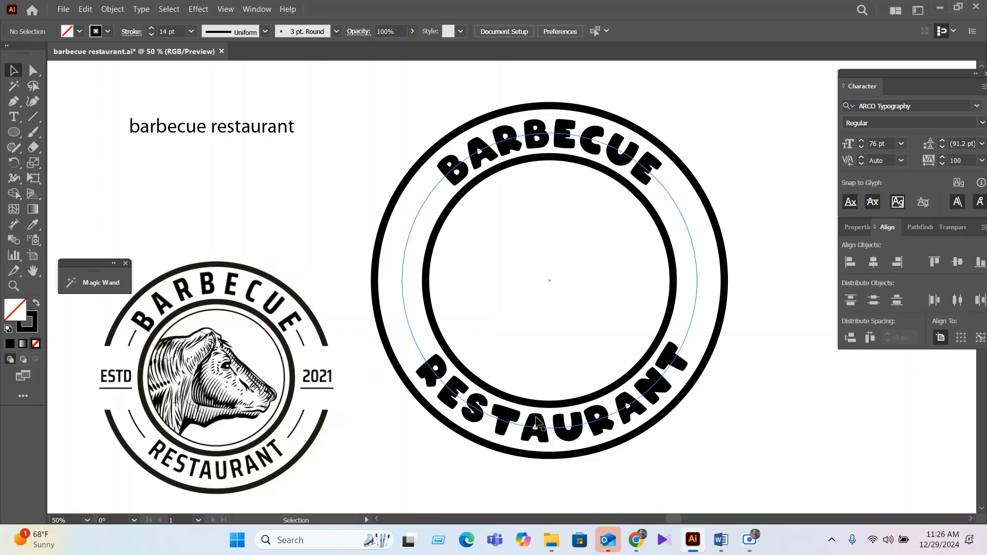
Shrink the outer circle slightly around its centre to tighten it around the arc texts, then deselect it
scroll(657, 418, "up", 3)
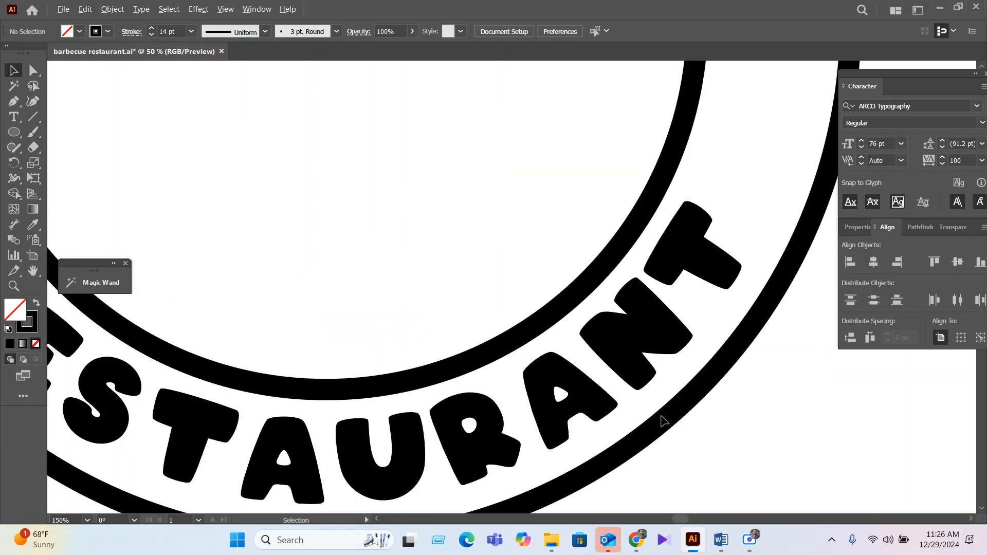
left_click(707, 387)
scroll(707, 386, "down", 1)
scroll(748, 476, "down", 1)
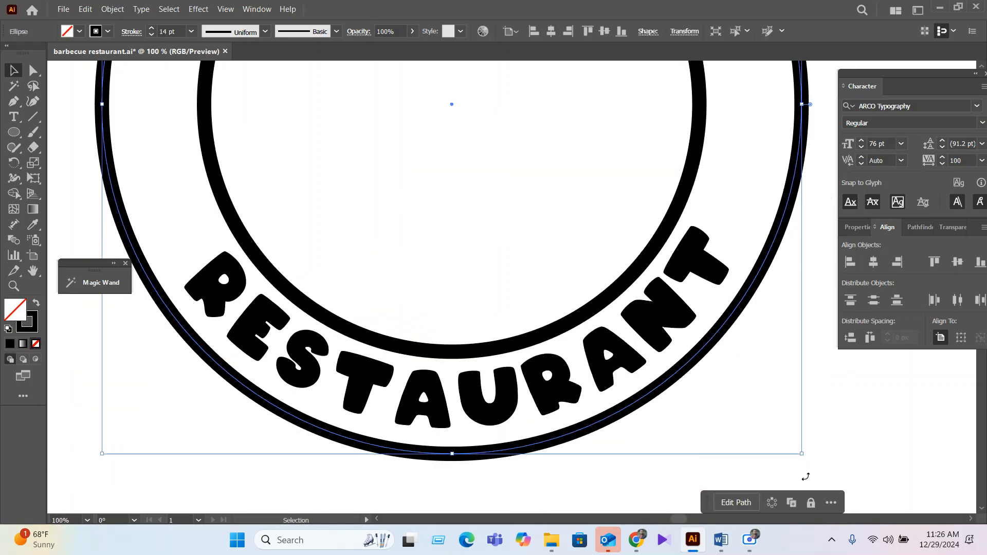
left_click_drag(803, 455, 798, 452)
scroll(699, 449, "down", 2)
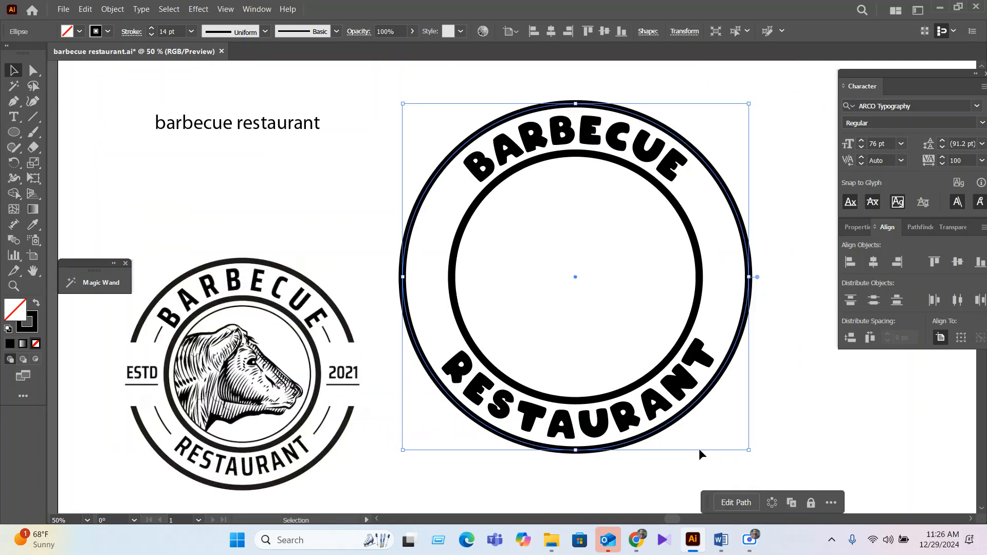
left_click(800, 400)
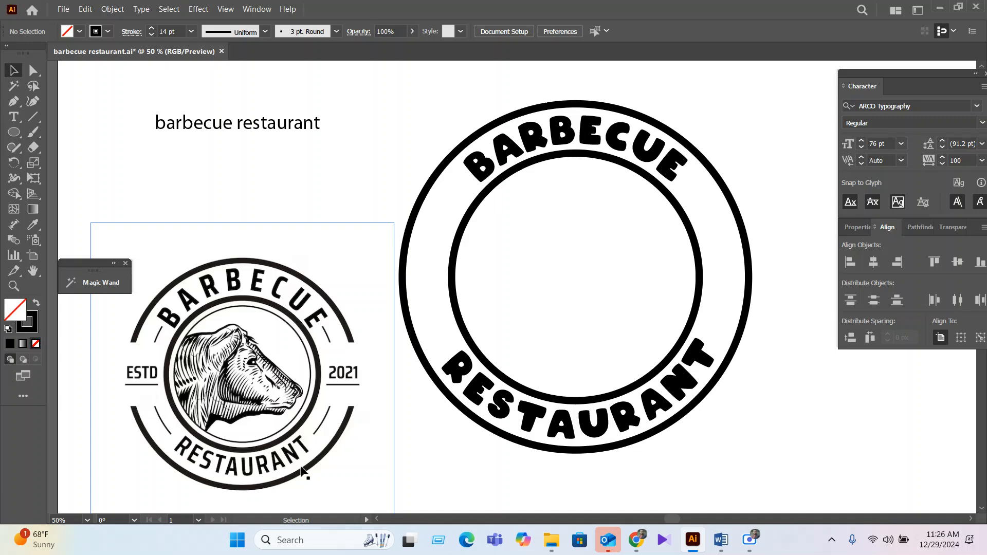
Move the reference logo image aside and add the text ESTED 2025 in the empty area below it
scroll(322, 459, "left", 5)
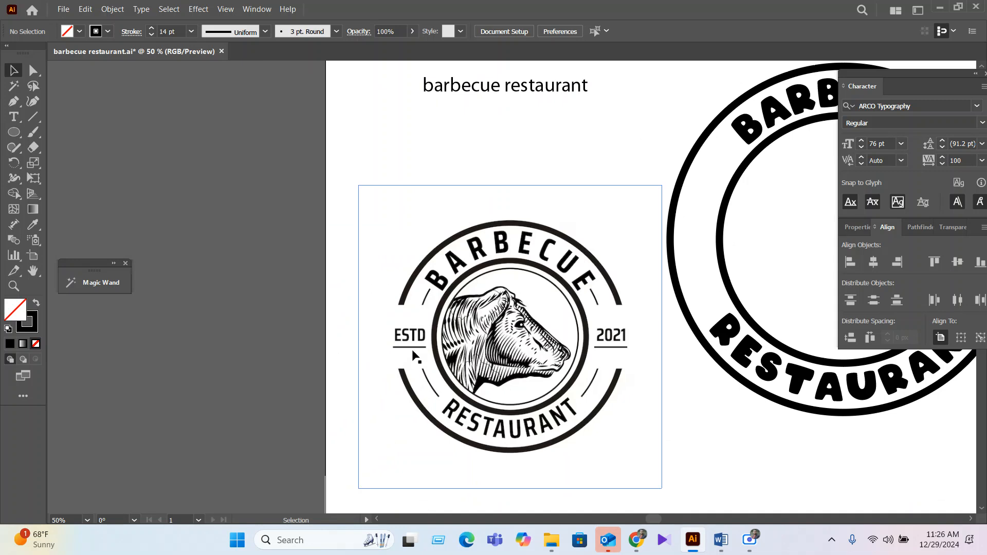
left_click_drag(413, 351, 301, 254)
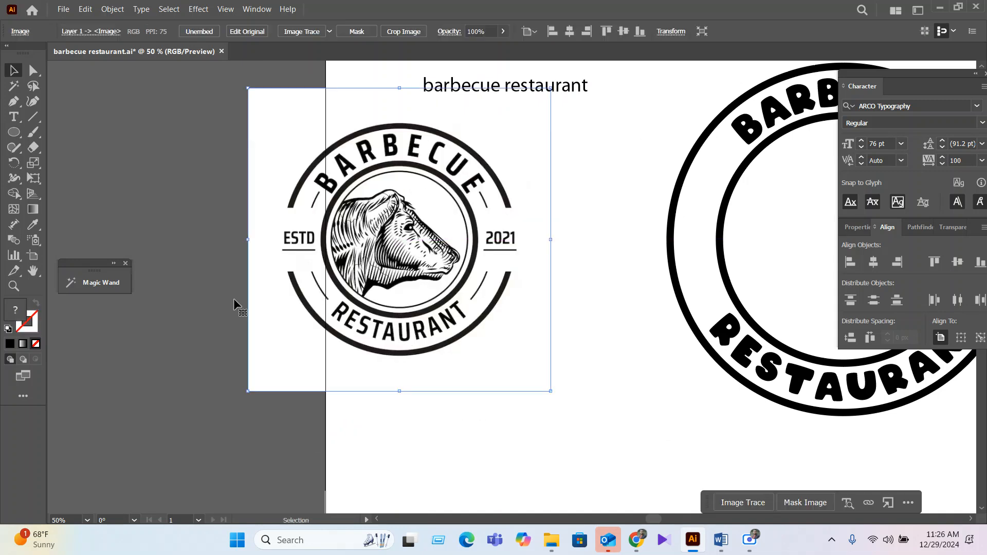
left_click(13, 116)
left_click(601, 442)
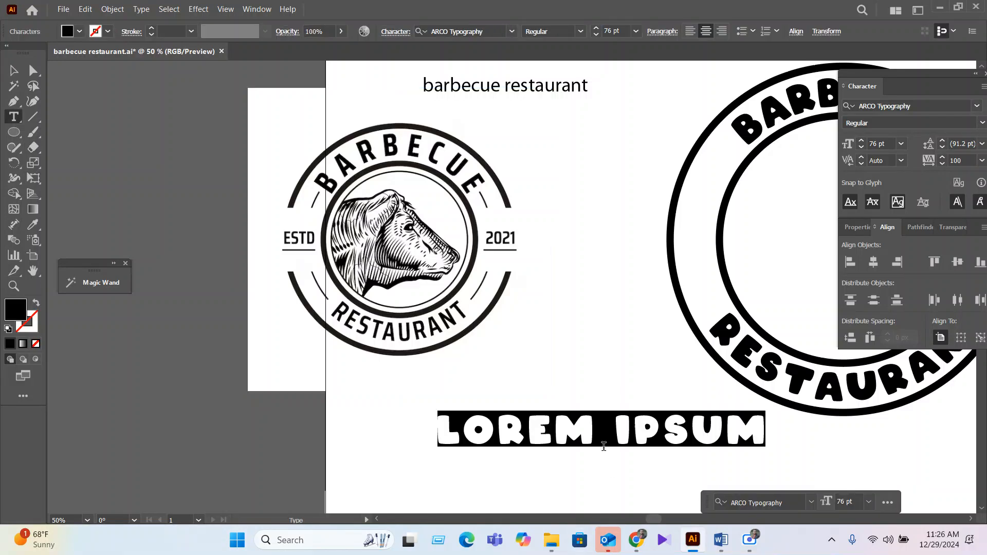
type("ES")
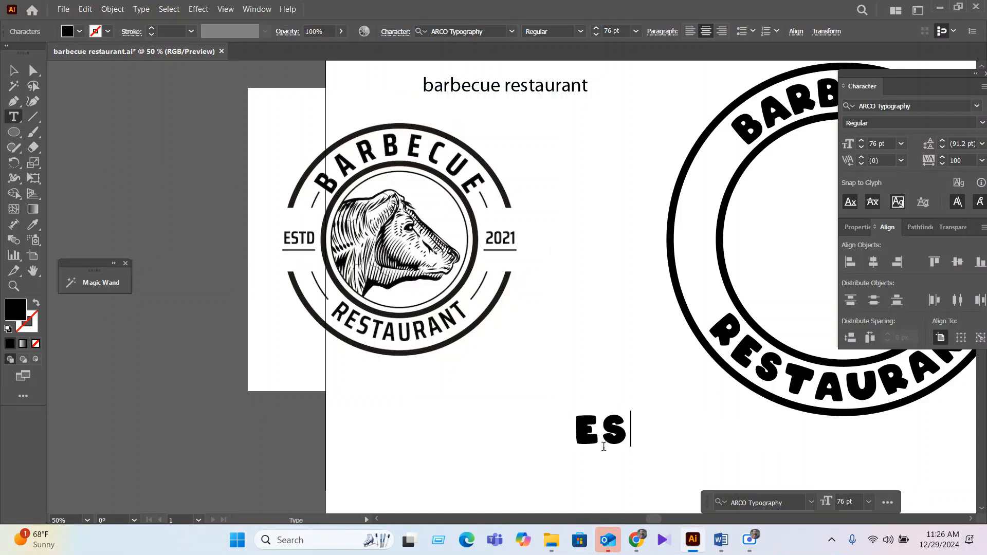
type("TED")
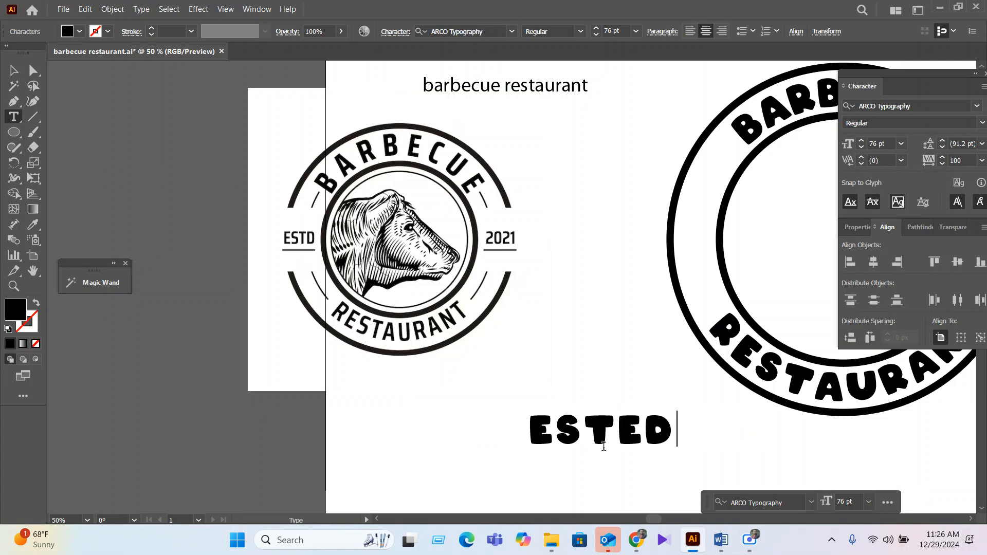
type(" 22")
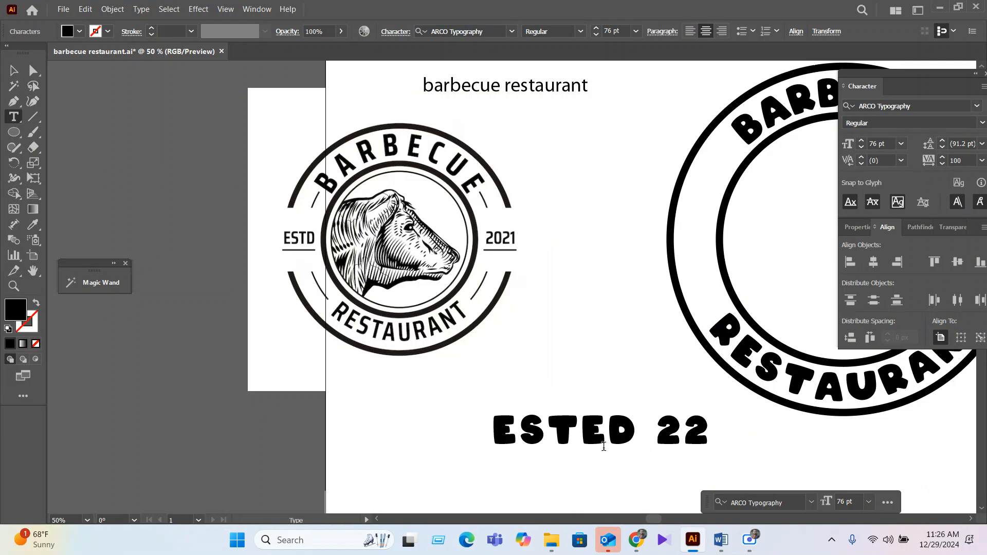
key("BackSpace")
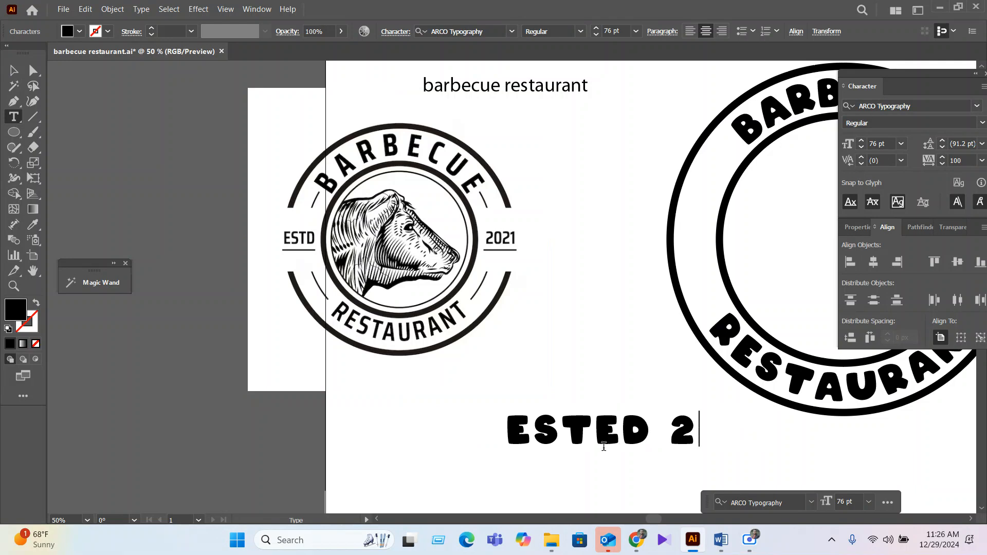
type("025")
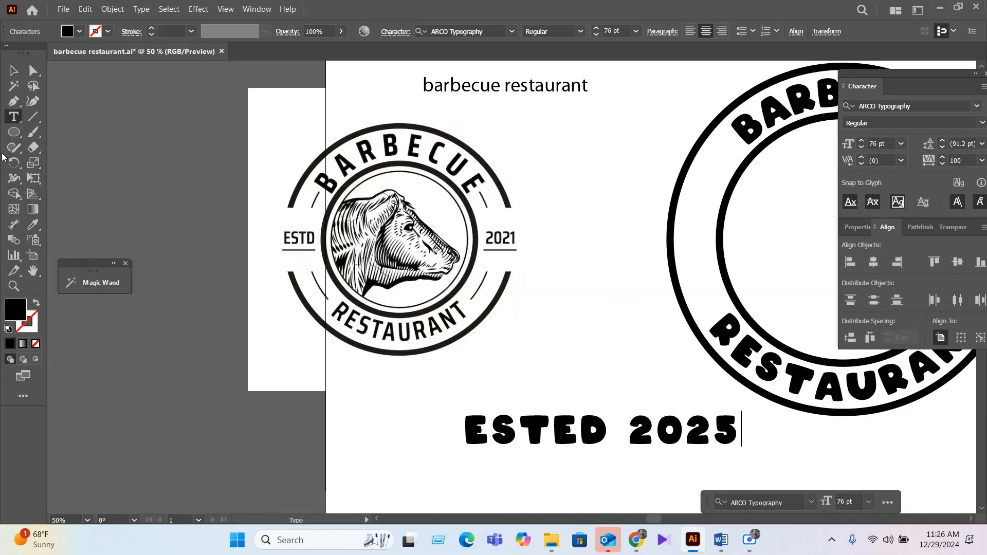
Cut the word ESTED out of the new text line, keeping only 2025
left_click(13, 71)
left_click(623, 452)
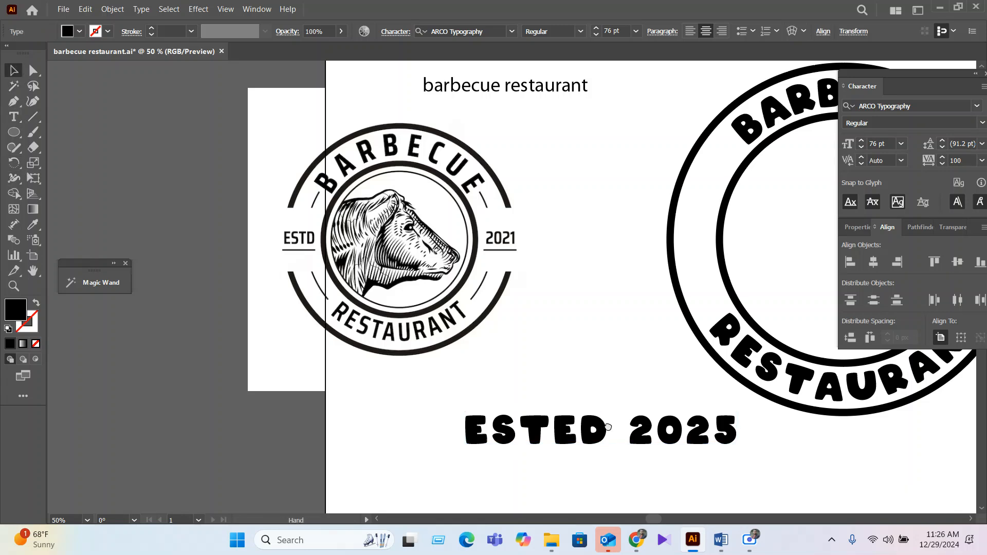
left_click(614, 438)
double_click(605, 436)
left_click_drag(605, 435, 479, 431)
key("Escape")
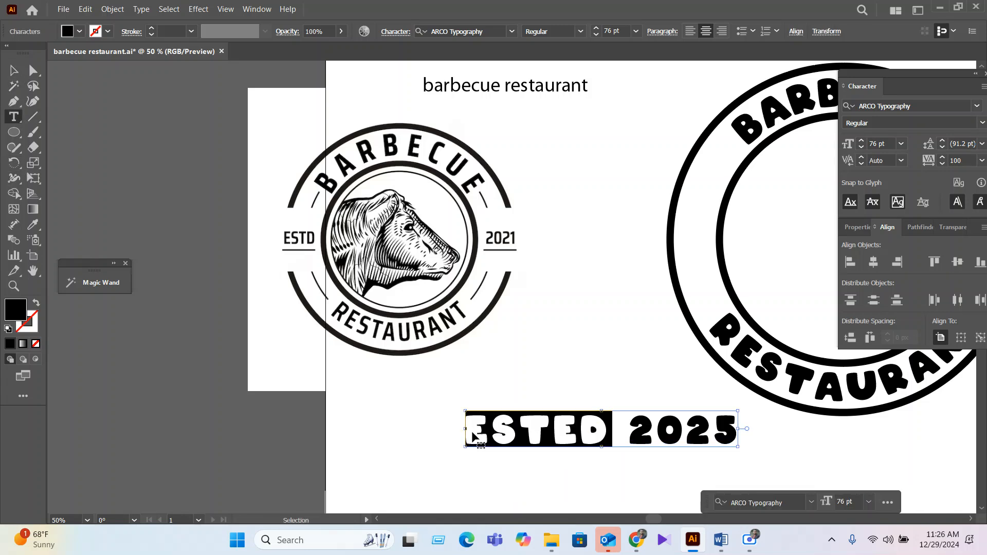
key("BackSpace")
key("Escape")
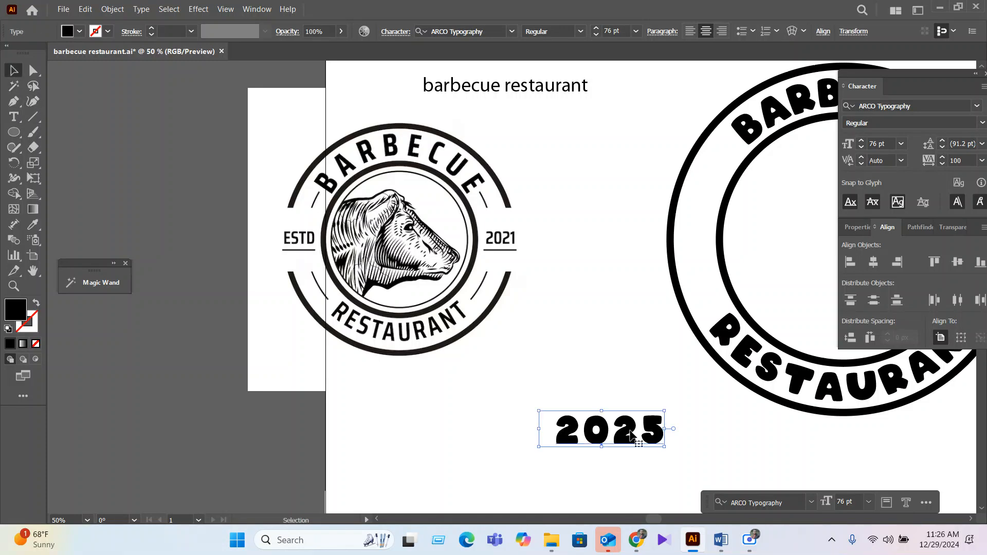
Move the 2025 text across the right side of the two rings at mid-height
scroll(631, 436, "right", 2)
scroll(566, 436, "right", 4)
left_click_drag(455, 434, 825, 229)
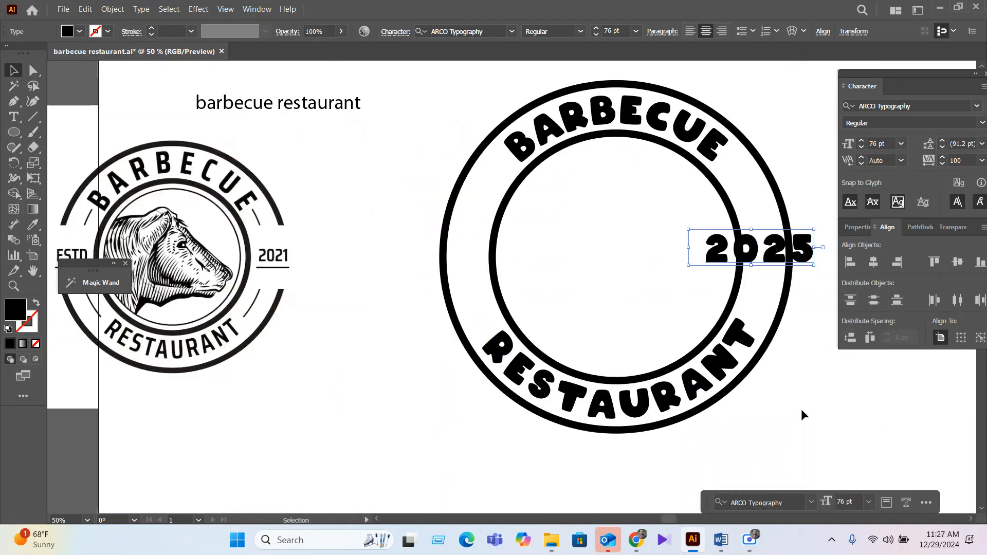
Paste ESTED as a separate text, scale it to about 31 pt and place it beside the rings' left edge
left_click(803, 414)
key("ctrl+v")
left_click_drag(555, 303, 415, 260)
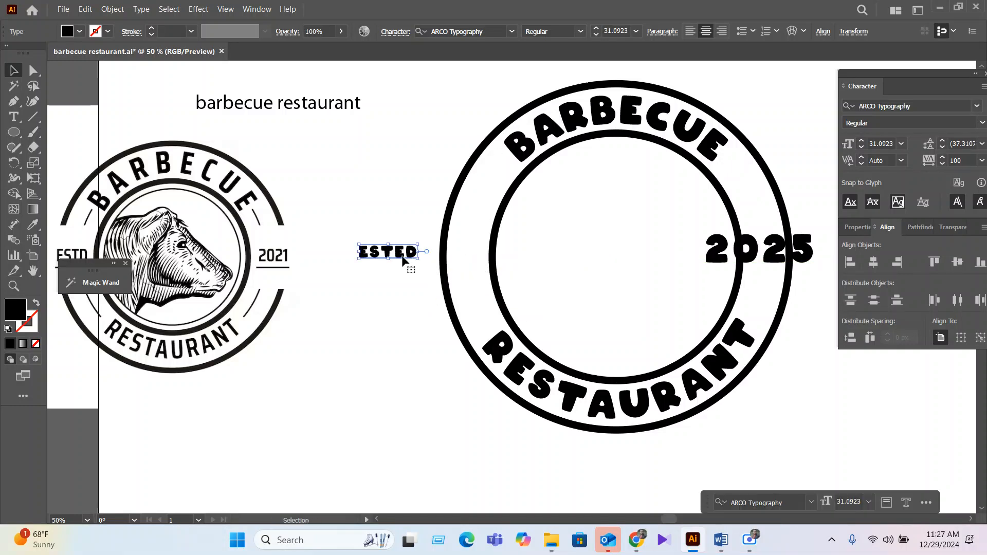
Set the tracking of both the ESTED and 2025 texts to 0
left_click(982, 166)
left_click(965, 278)
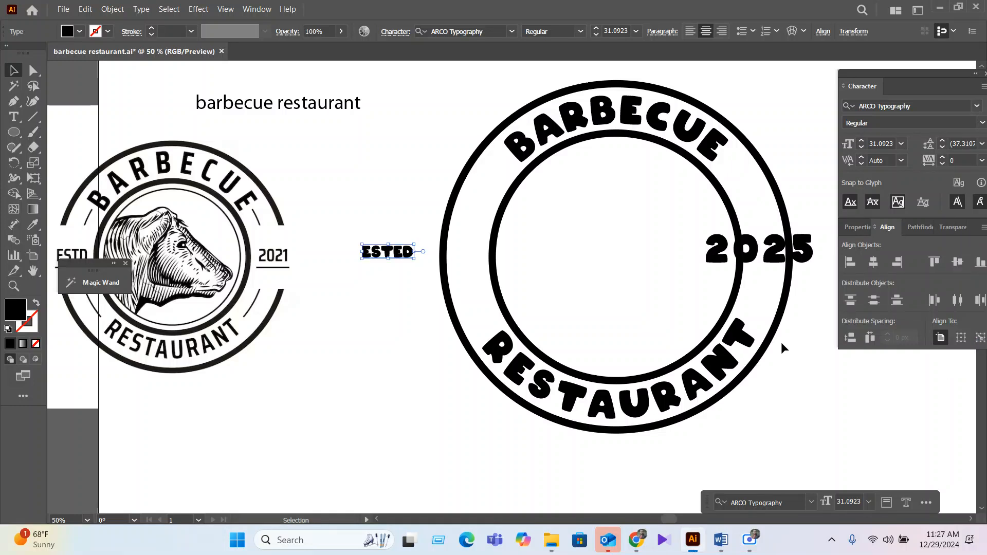
left_click(797, 257)
left_click(982, 161)
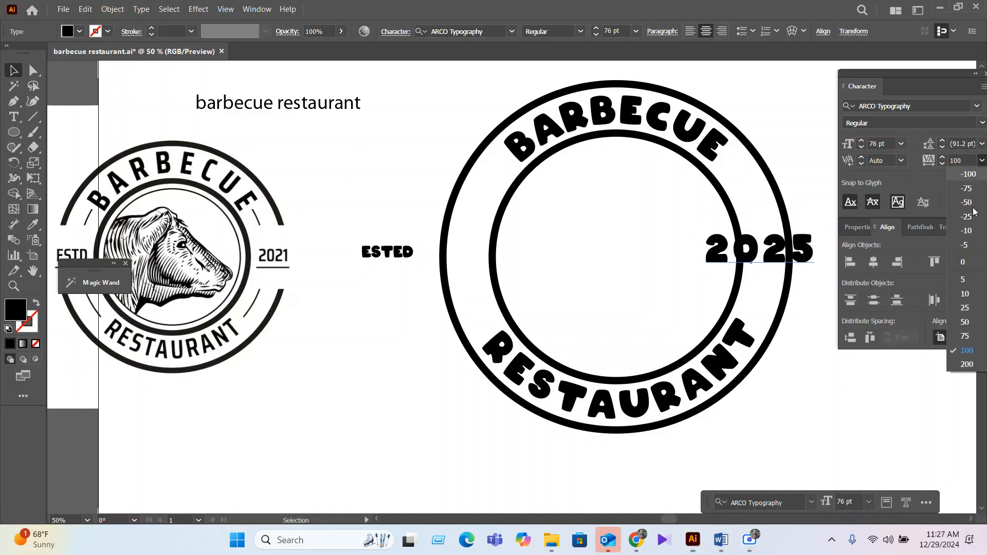
left_click(965, 278)
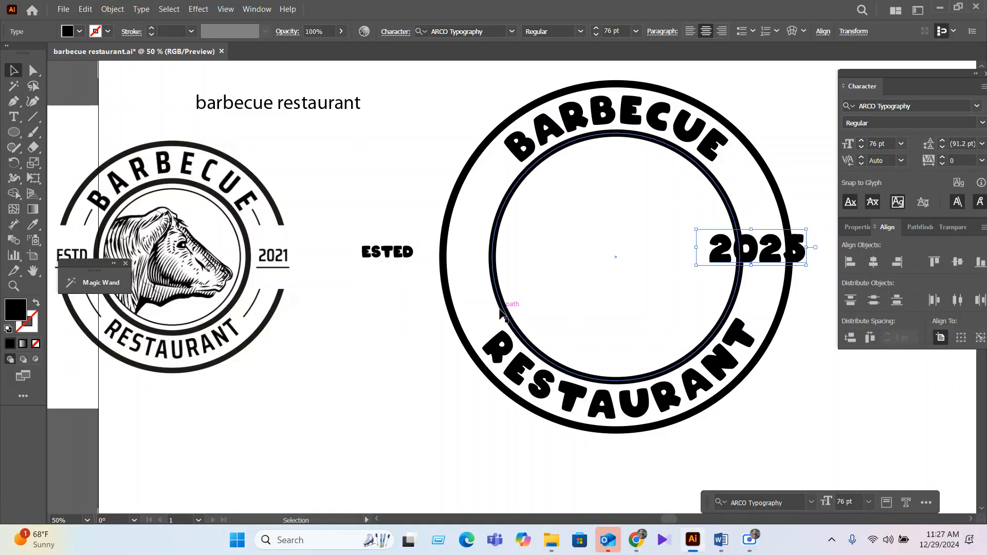
Set the ESTED text's font to Nexa Bold and change its case to UPPERCASE
left_click(409, 254)
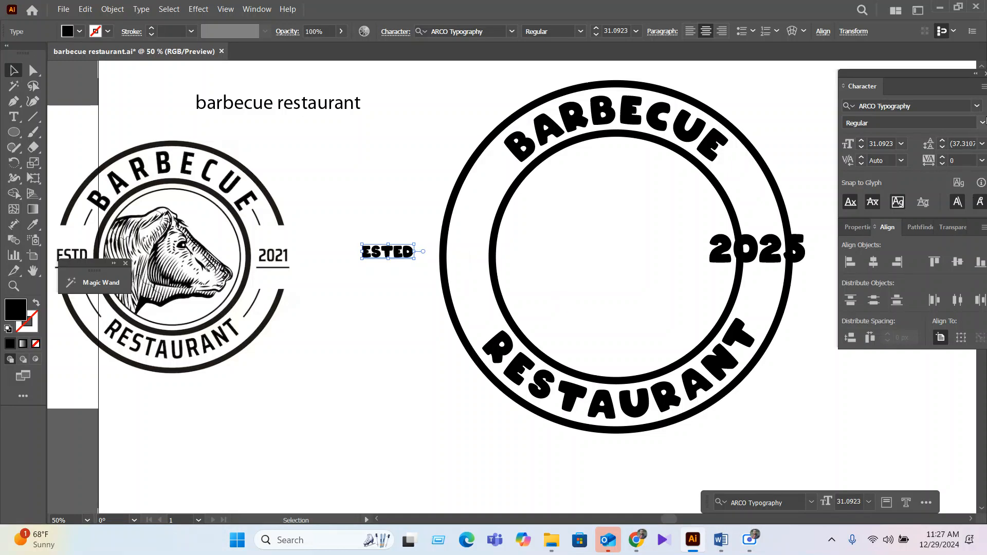
left_click(977, 106)
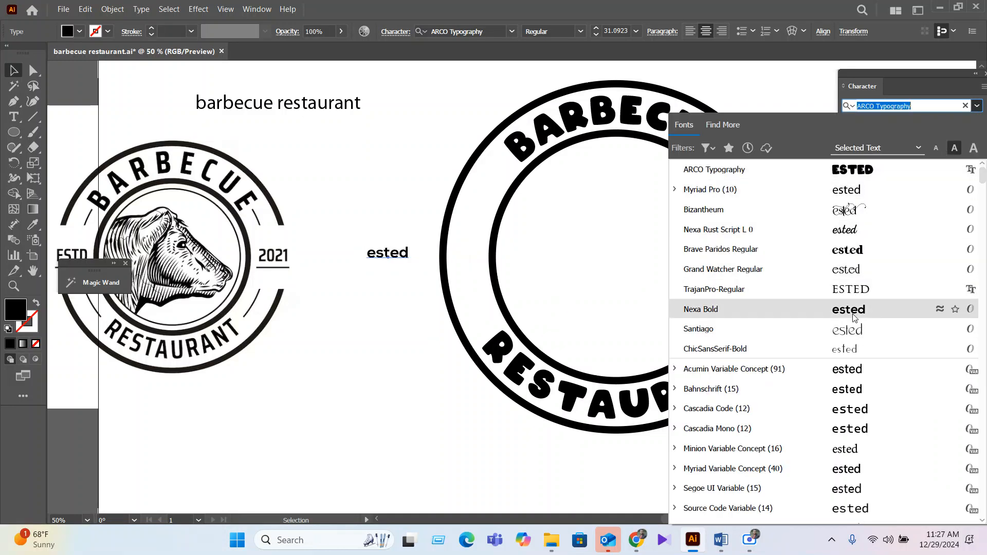
left_click(853, 309)
left_click(140, 9)
mouse_move(185, 200)
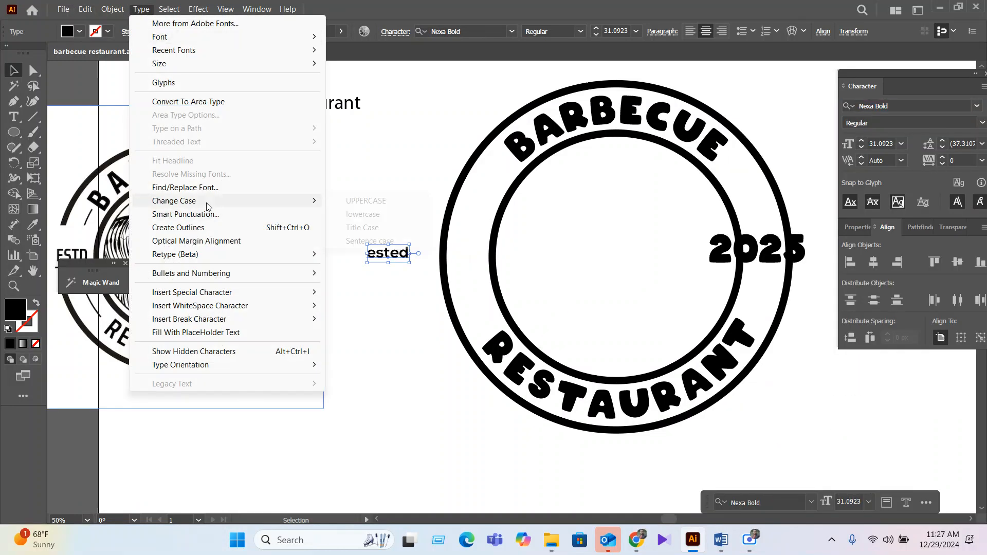
left_click(363, 200)
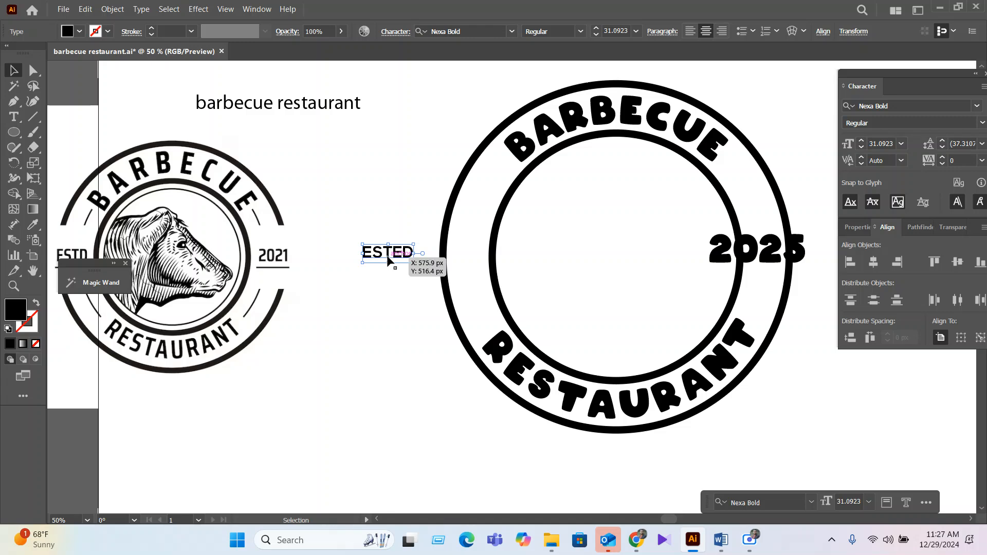
Set the ESTED text's font to Aller Display and move it between the two rings on their left side
left_click(976, 105)
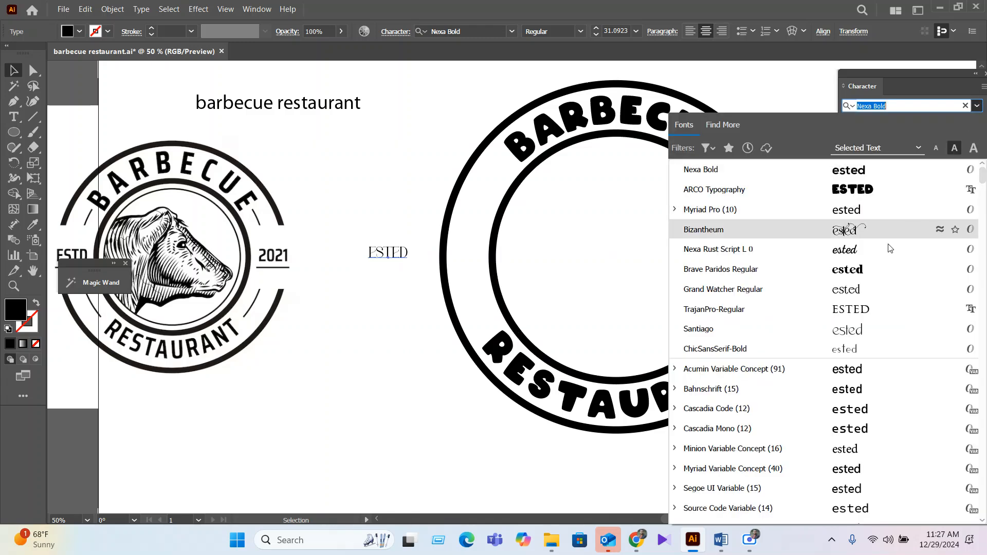
scroll(860, 231, "down", 4)
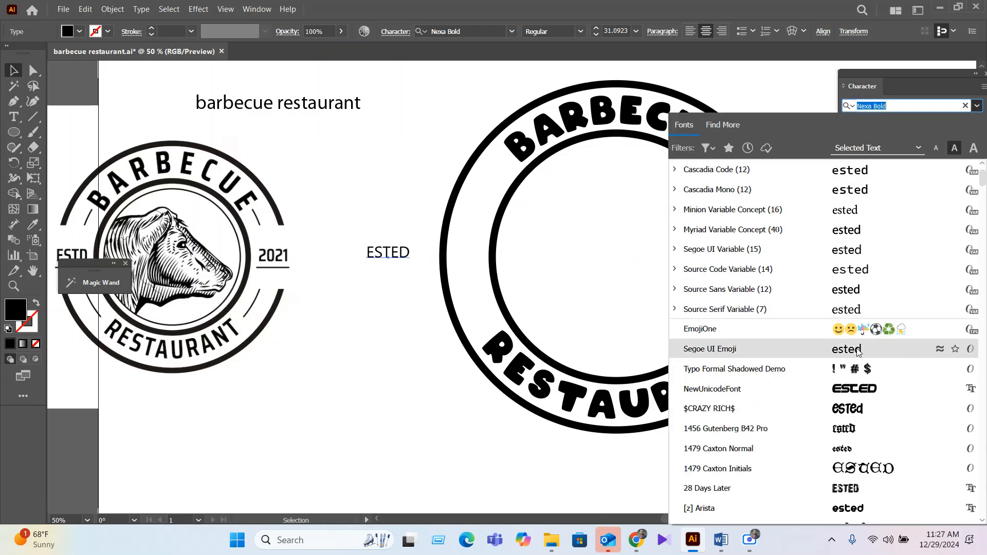
scroll(857, 339, "down", 3)
scroll(856, 359, "down", 3)
scroll(861, 436, "down", 5)
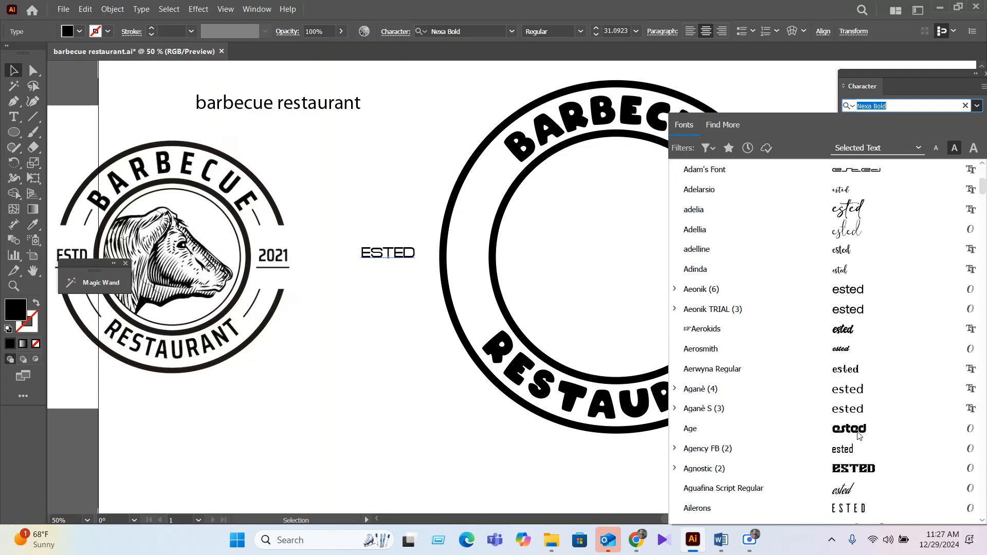
scroll(859, 456, "down", 5)
scroll(859, 455, "down", 7)
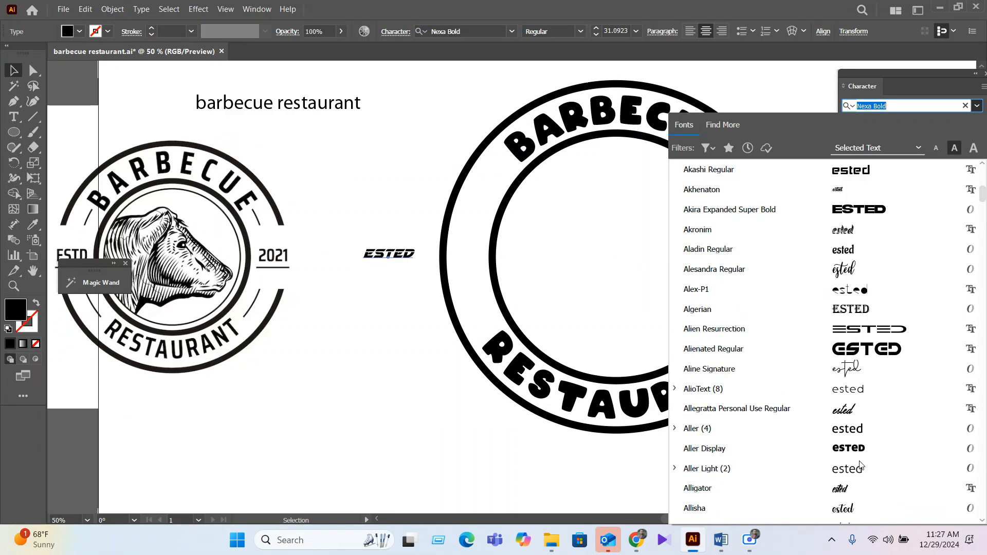
left_click(857, 456)
left_click(390, 298)
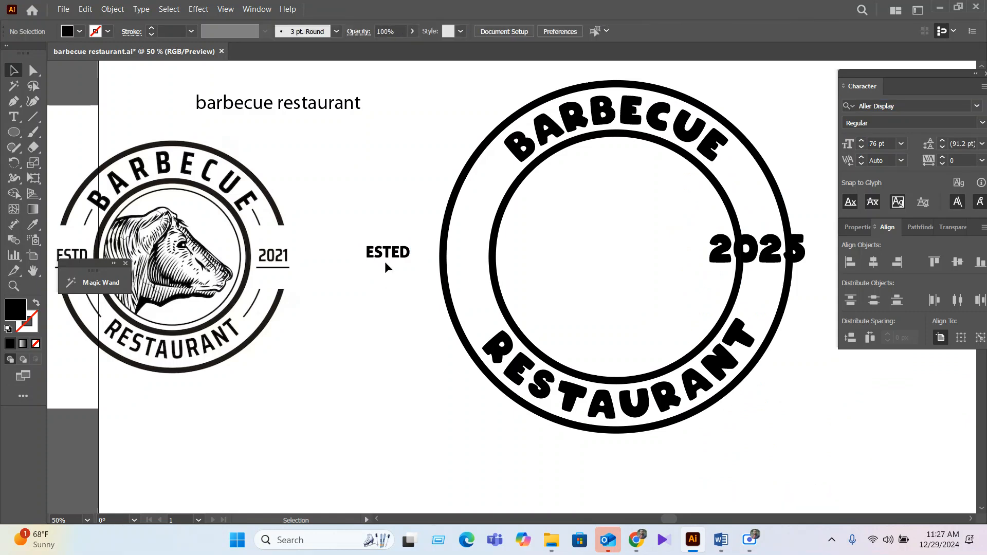
left_click_drag(377, 259, 457, 260)
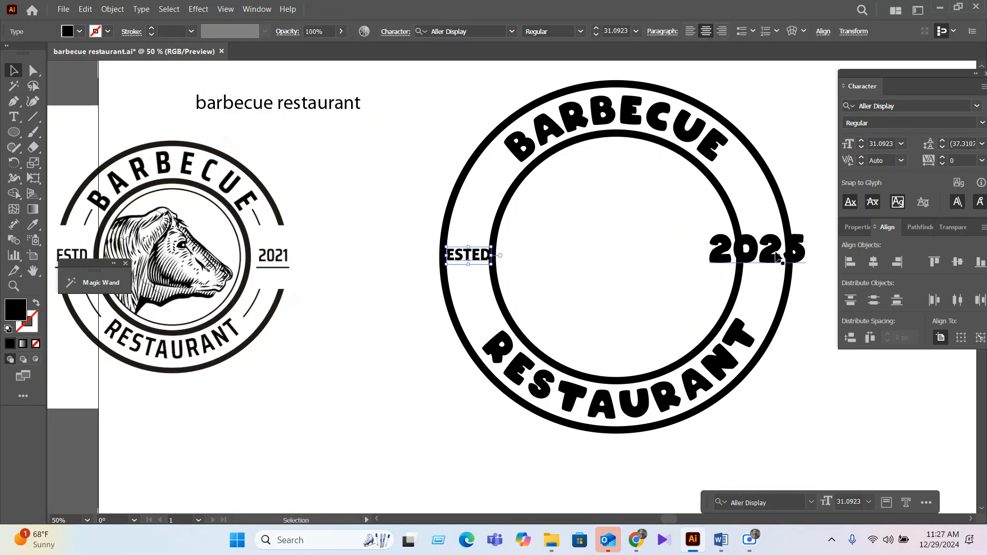
Match the 2025 text to ESTED's type style with the Eyedropper and place it between the rings on their right side
left_click_drag(775, 257, 800, 257)
left_click(32, 224)
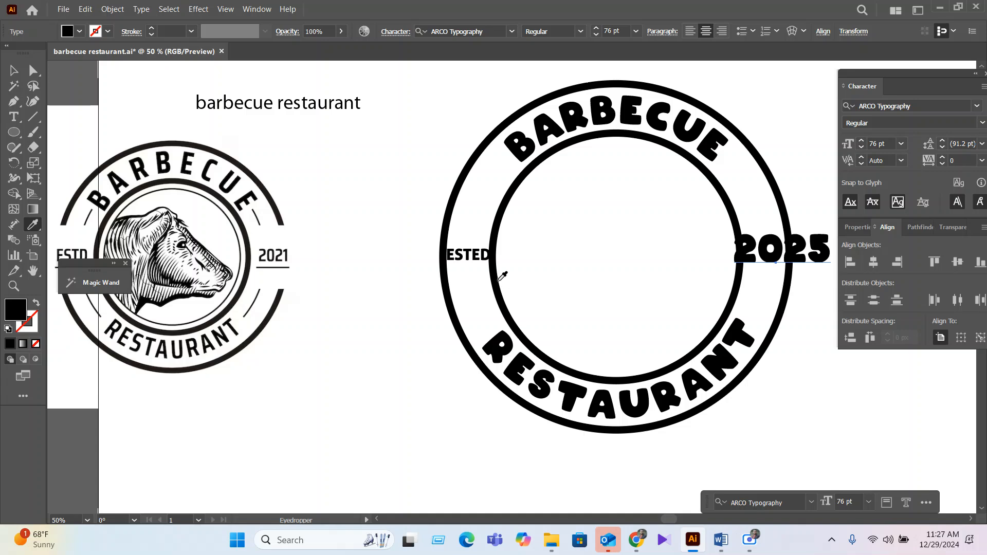
left_click(462, 252)
left_click(14, 70)
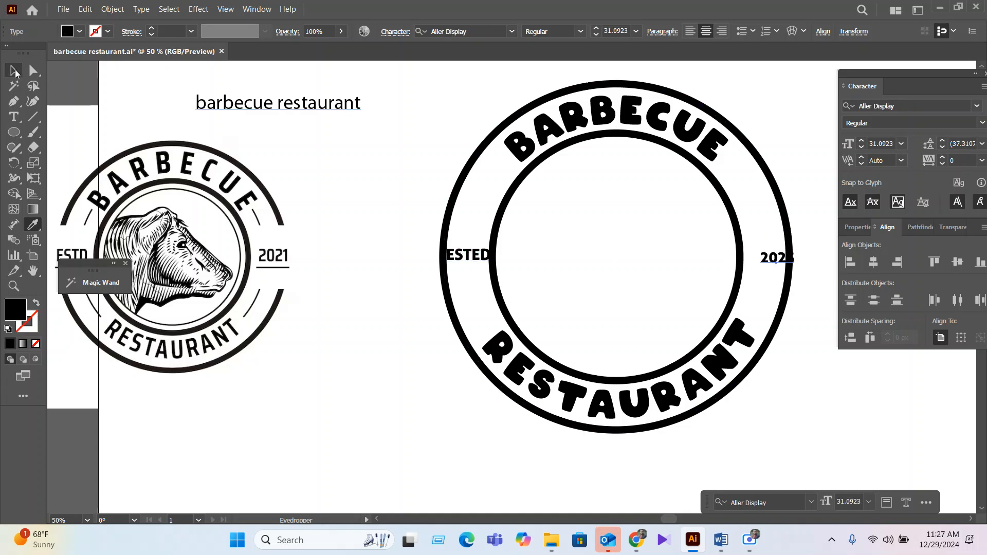
left_click_drag(790, 261, 774, 260)
left_click(821, 364)
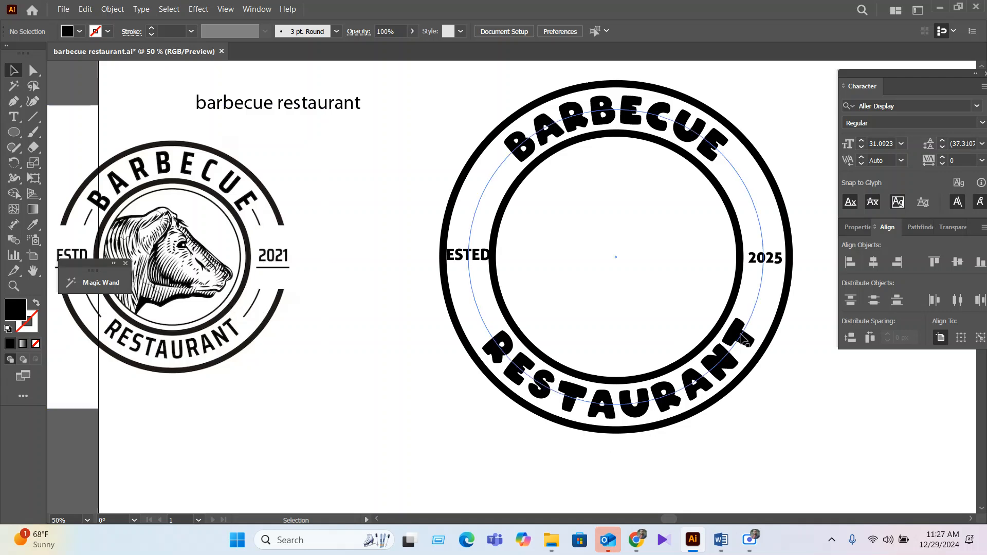
Duplicate the inner ring in place and enlarge the copy from its centre until it runs midway between the two rings
left_click(734, 307)
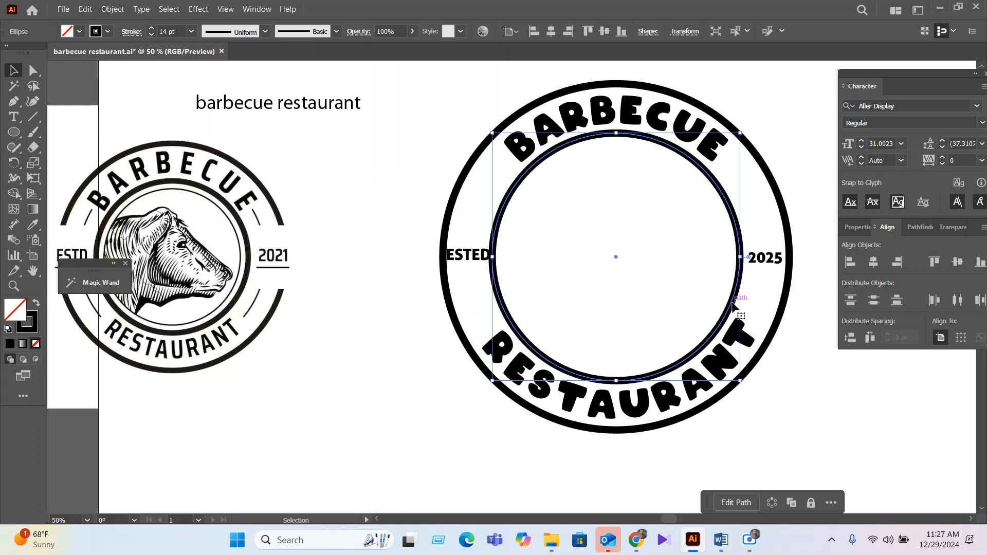
key("a")
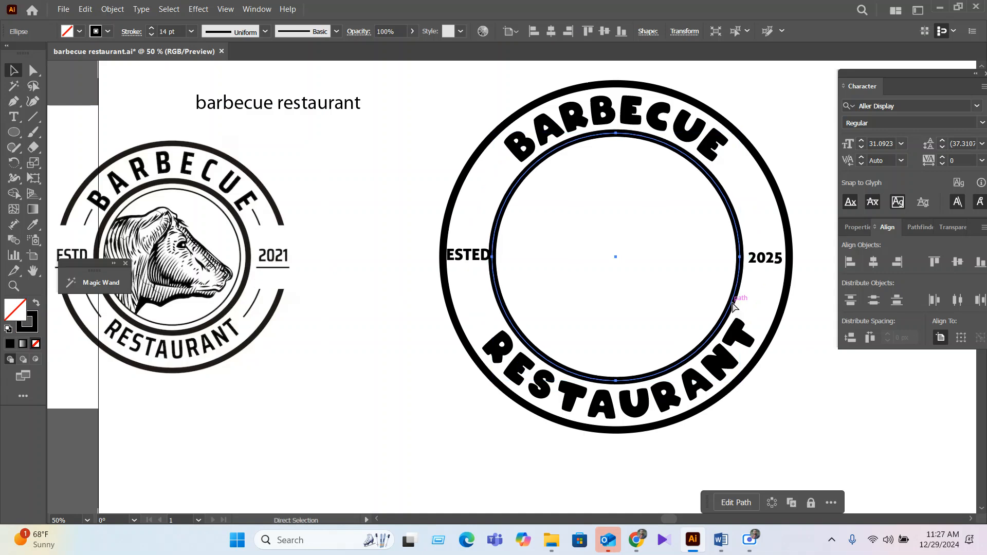
key("v")
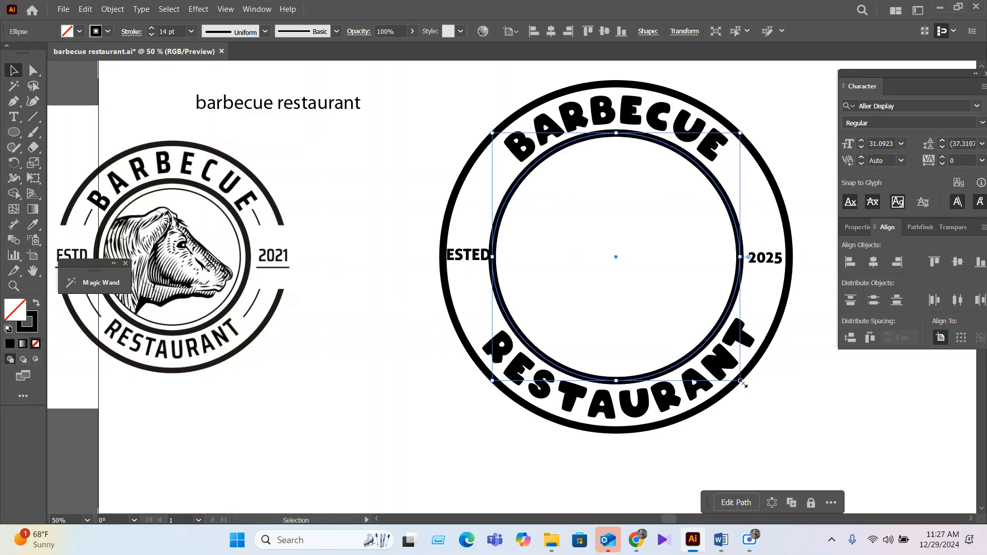
left_click_drag(742, 383, 765, 425)
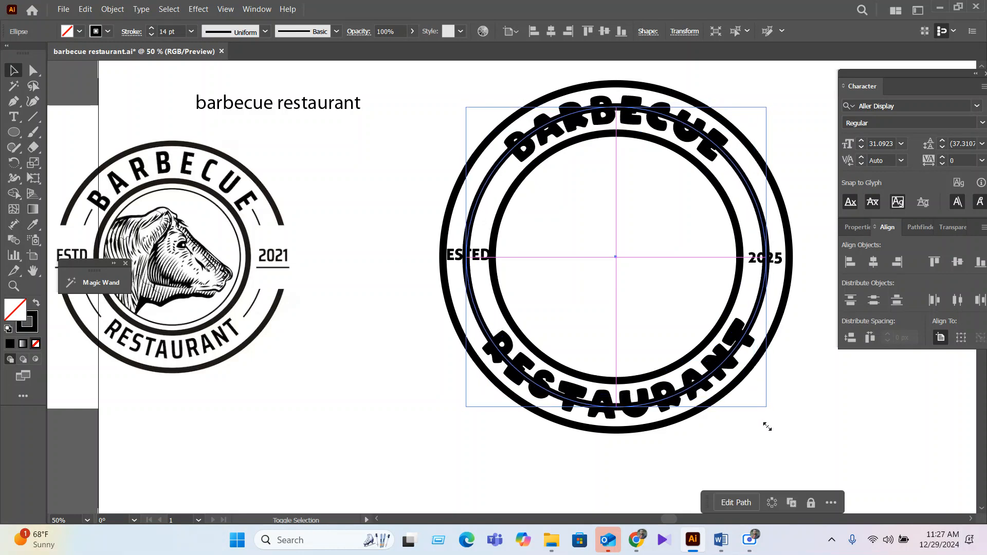
Give the middle ring a red stroke with a weight of 9 pt
left_click(105, 32)
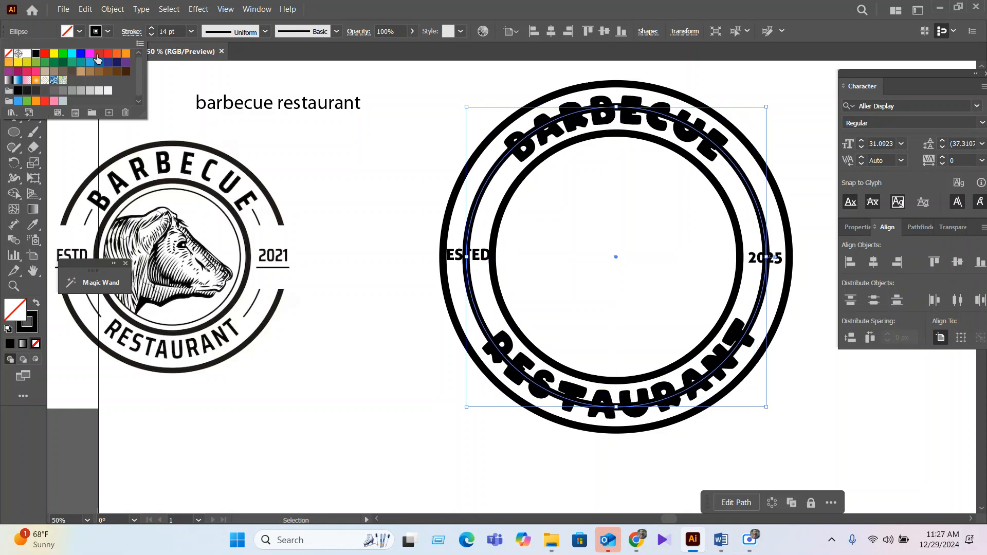
left_click(99, 54)
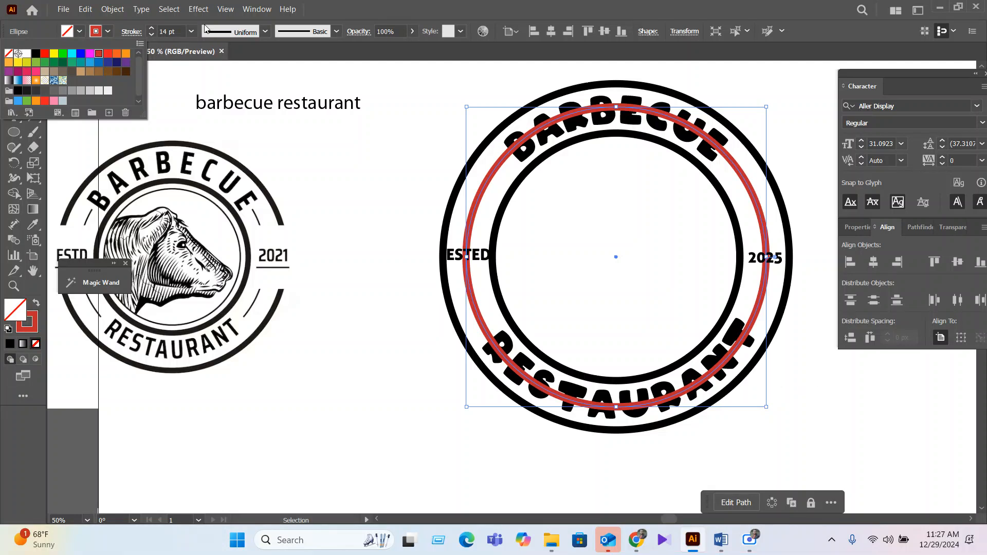
double_click(170, 33)
type("5")
key("Return")
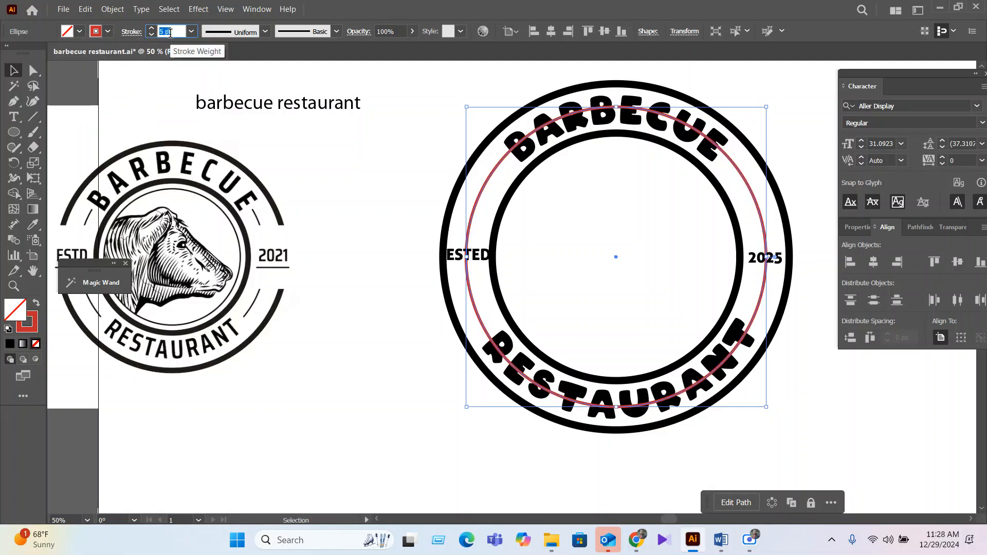
key("Up")
key("Up")
key("Up")
key("Up")
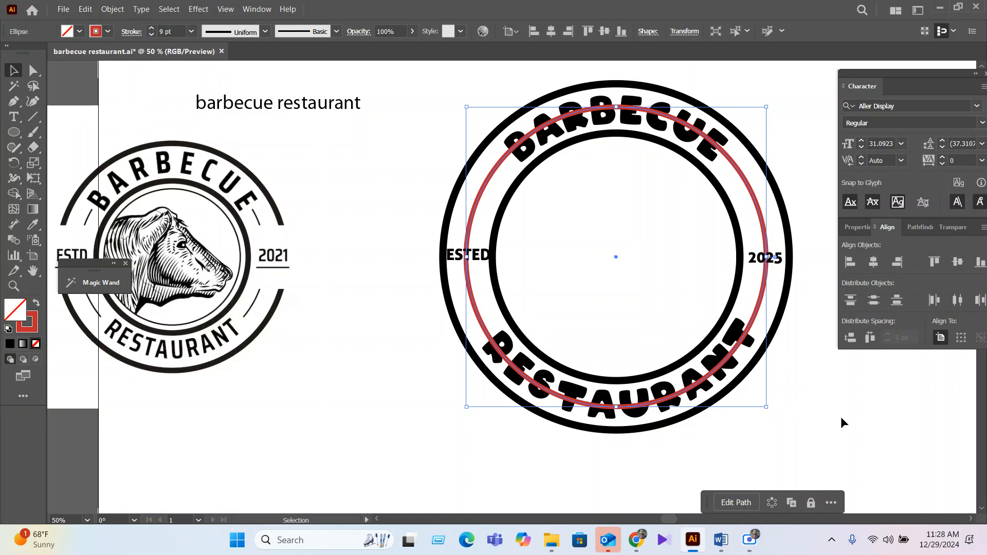
left_click(841, 411)
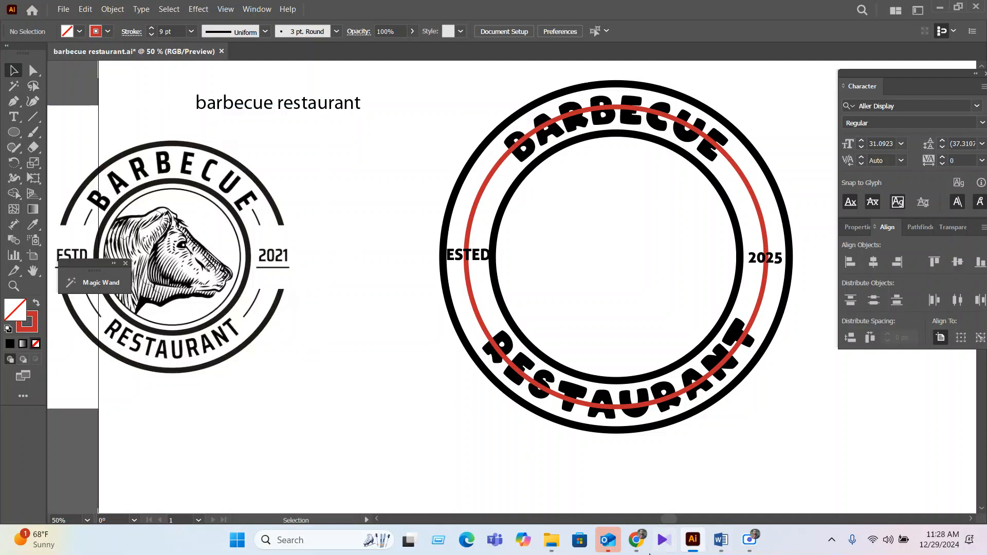
Switch to Chrome and search Google Images for "cow vector"
mouse_move(636, 539)
left_click(561, 489)
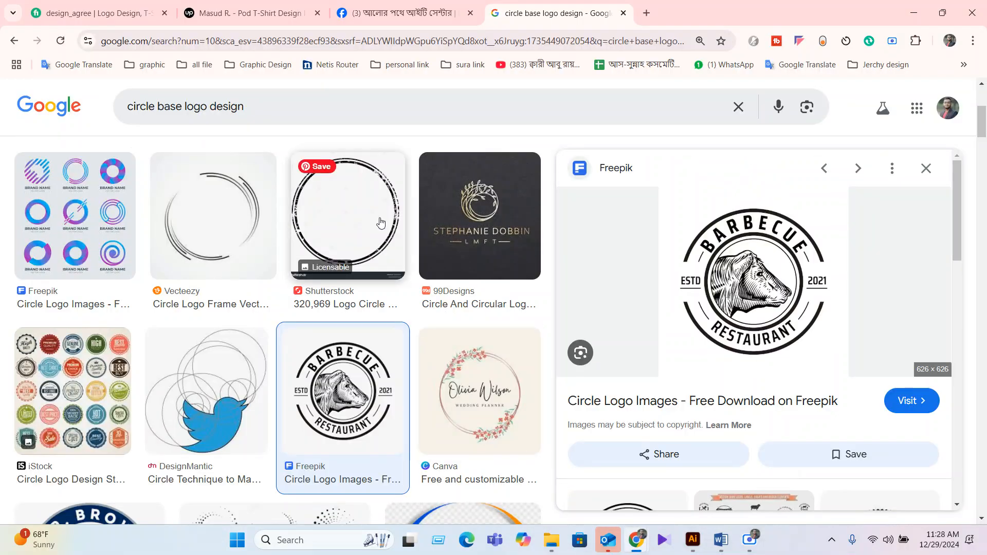
scroll(309, 308, "up", 2)
left_click_drag(263, 108, 140, 107)
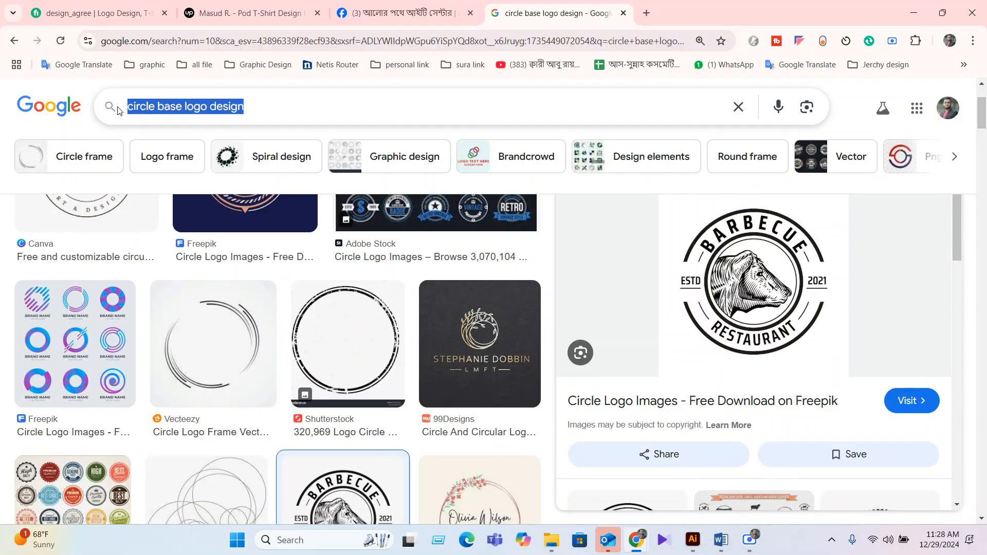
type("cow ")
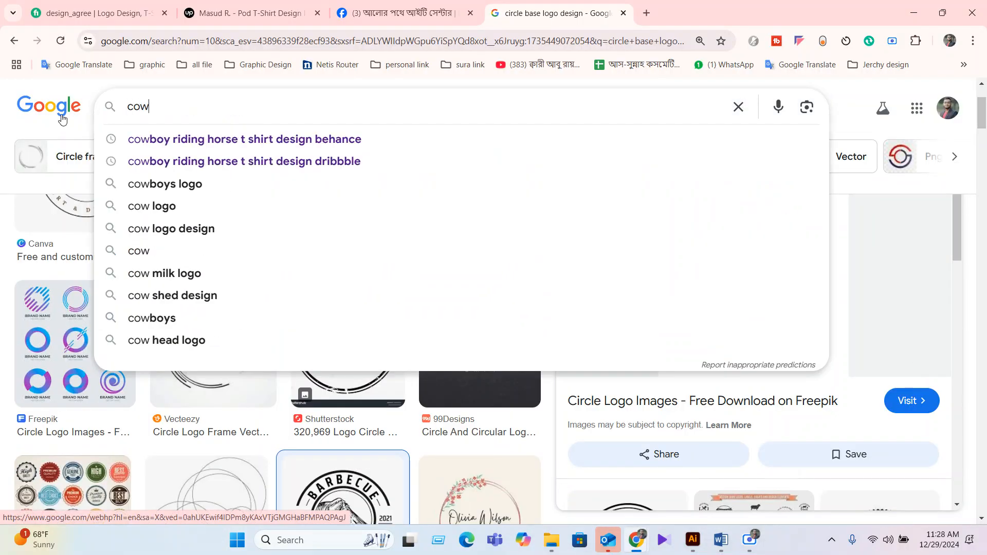
type("vector")
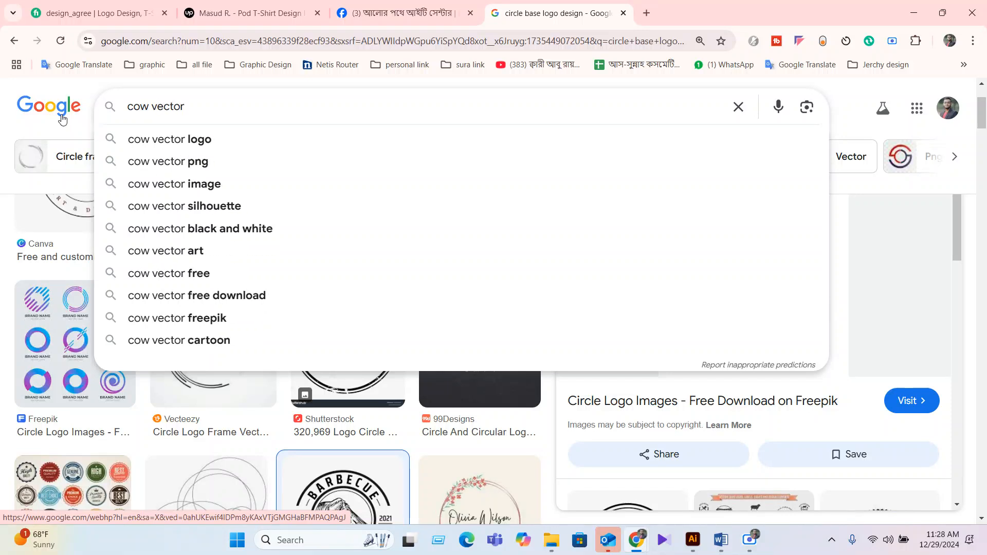
key("Return")
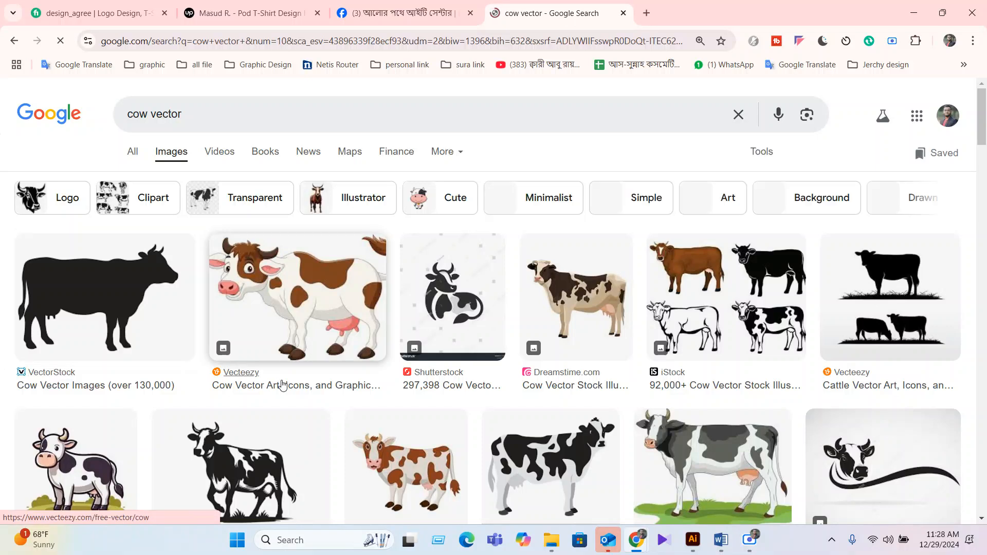
Browse the related cow images and open the Adobe Stock source of the circular cow logo in a new tab
scroll(281, 385, "down", 1)
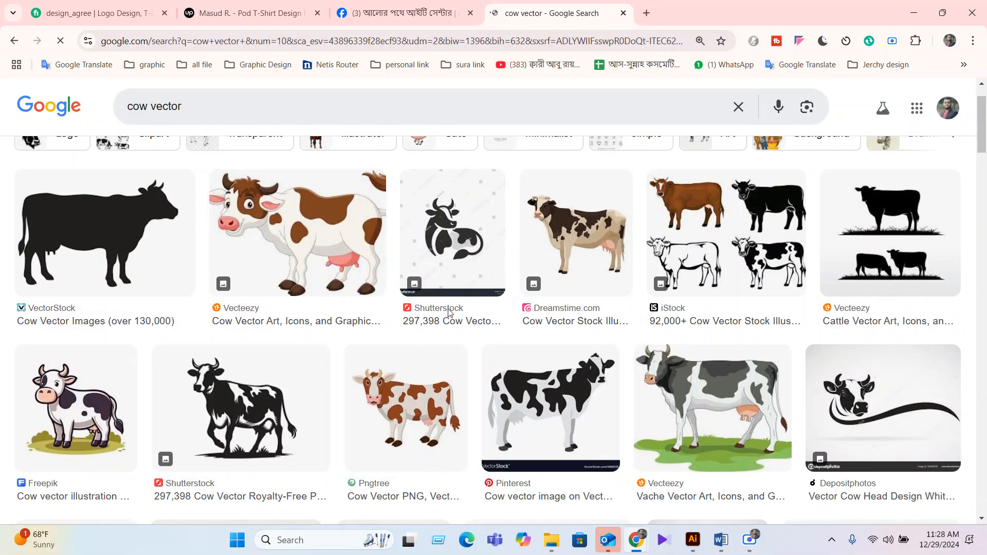
left_click(440, 242)
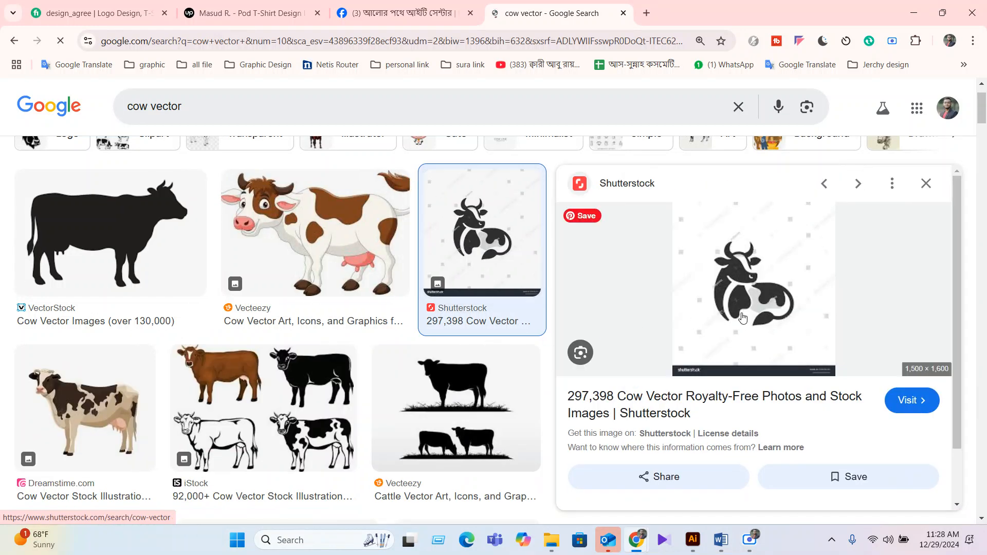
scroll(757, 378, "down", 6)
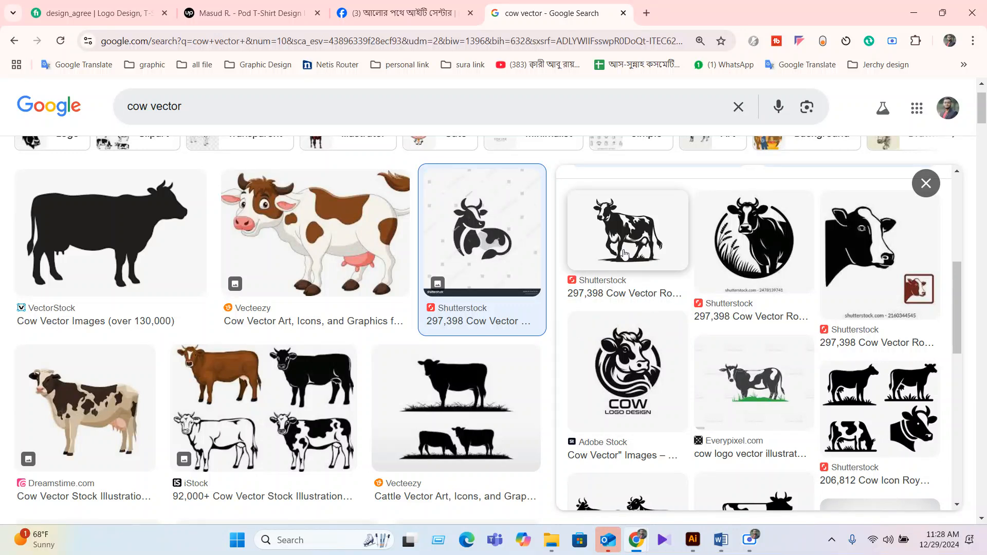
scroll(624, 253, "down", 2)
left_click(624, 253)
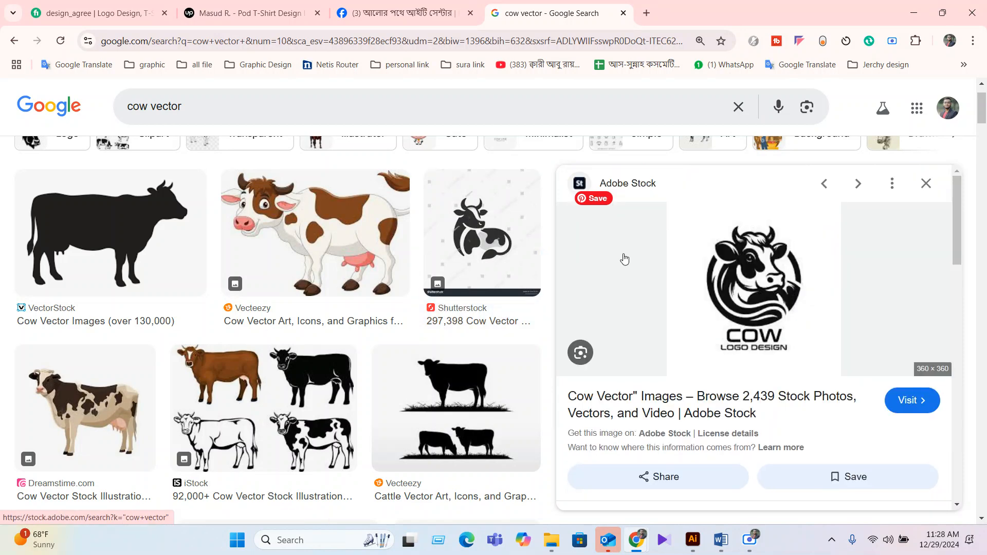
right_click(776, 249)
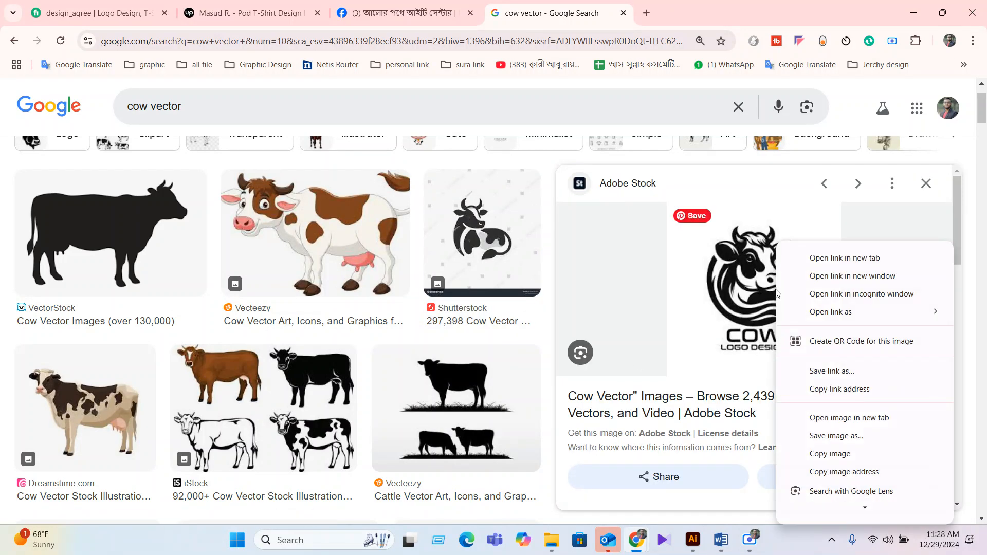
left_click(796, 257)
left_click(696, 14)
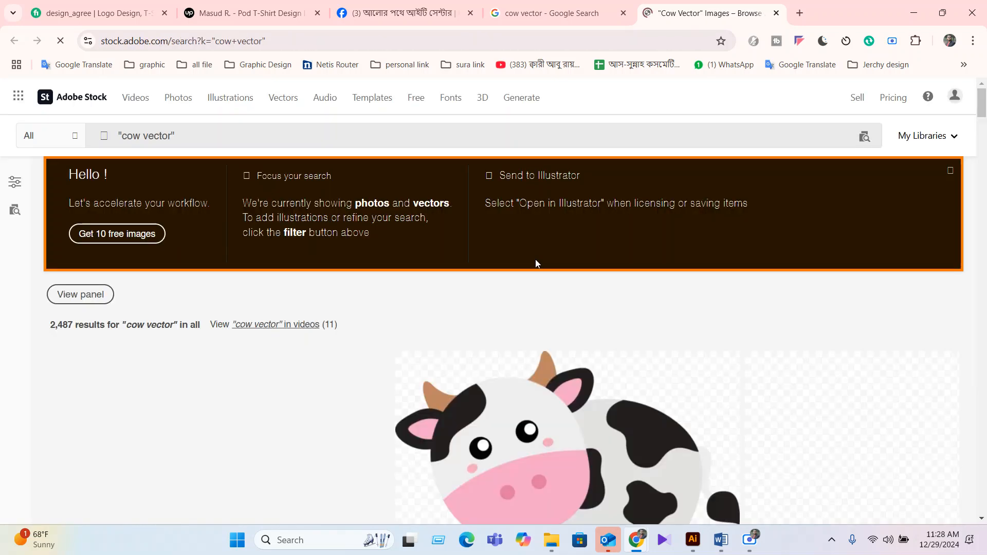
Copy the preview image of the Cow Vector Logo Design on the Adobe Stock page
scroll(535, 262, "down", 5)
scroll(850, 193, "down", 1)
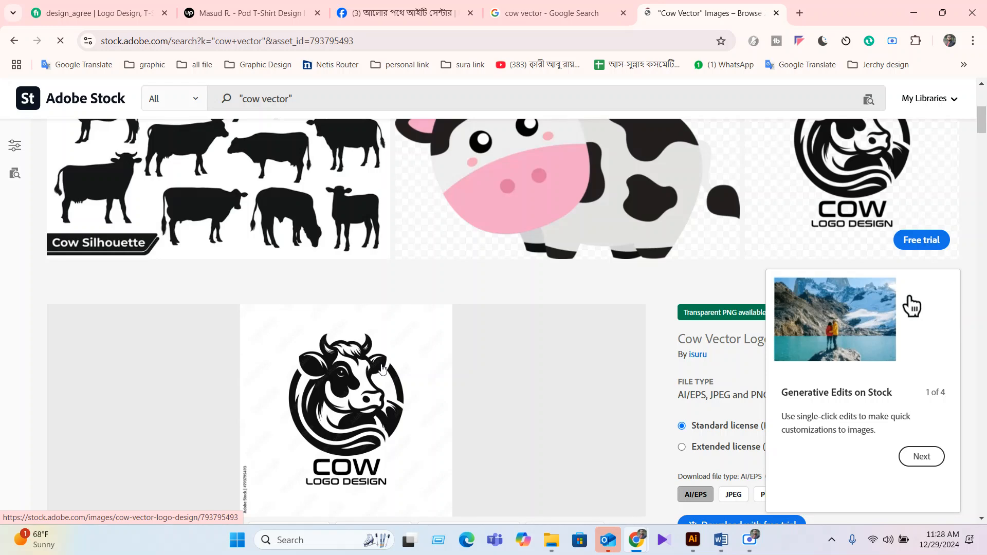
right_click(381, 376)
left_click(411, 215)
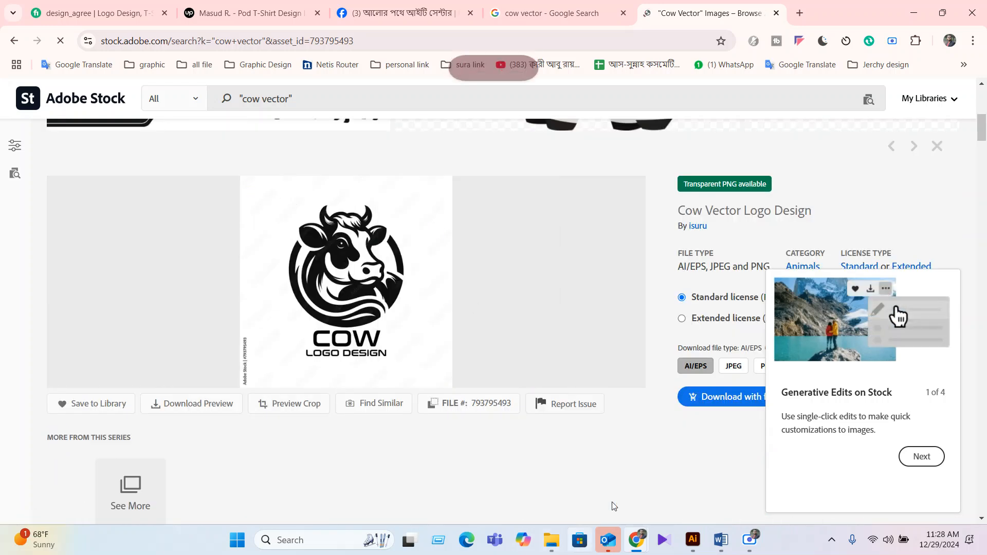
Switch to Illustrator, paste the cow logo image and move it off the artboard to its left
left_click(693, 539)
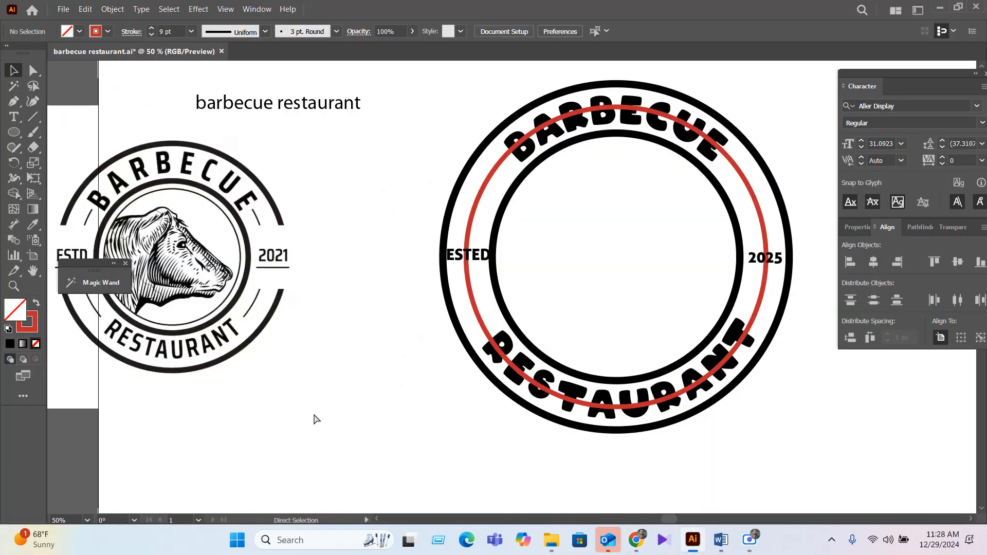
key("ctrl+v")
key("ctrl+minus")
key("ctrl+minus")
key("ctrl+minus")
left_click_drag(575, 272, 265, 346)
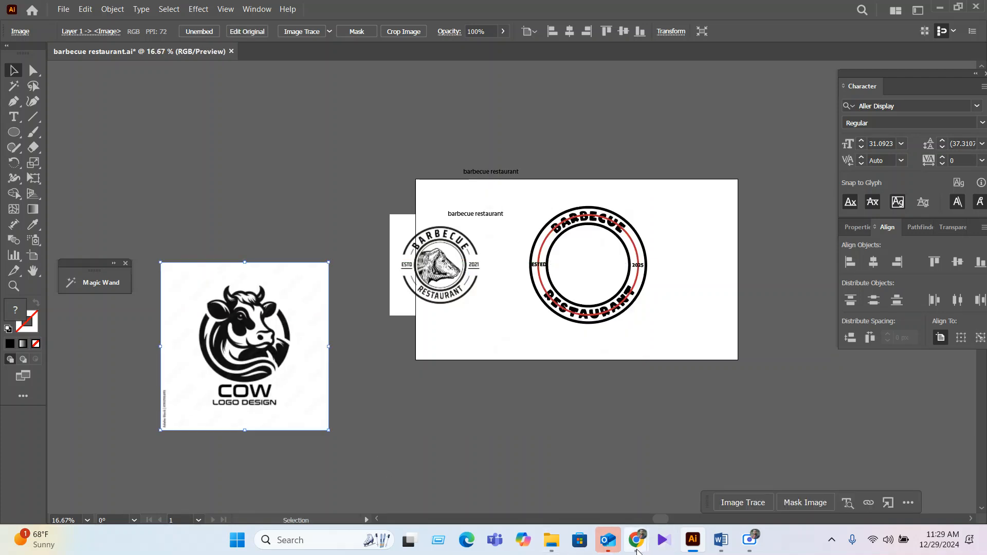
mouse_move(636, 539)
left_click(577, 485)
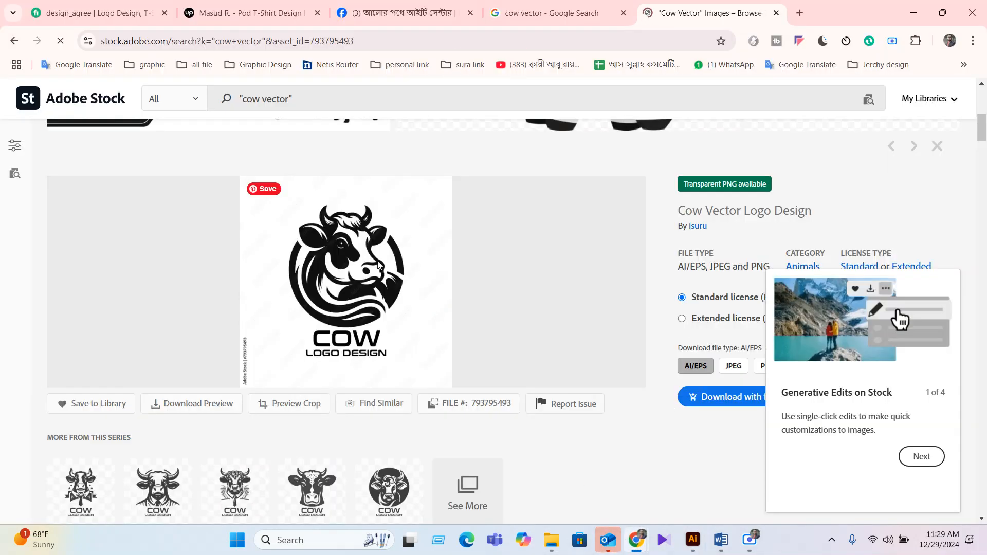
right_click(369, 233)
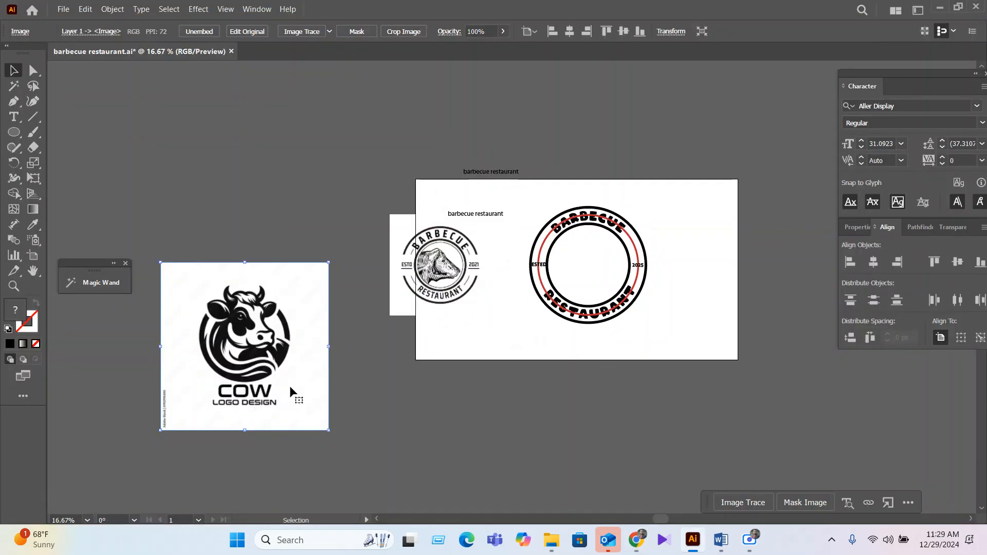
Trace the pasted cow logo image using the Silhouettes preset
scroll(239, 381, "up", 3)
left_click_drag(235, 378, 321, 383)
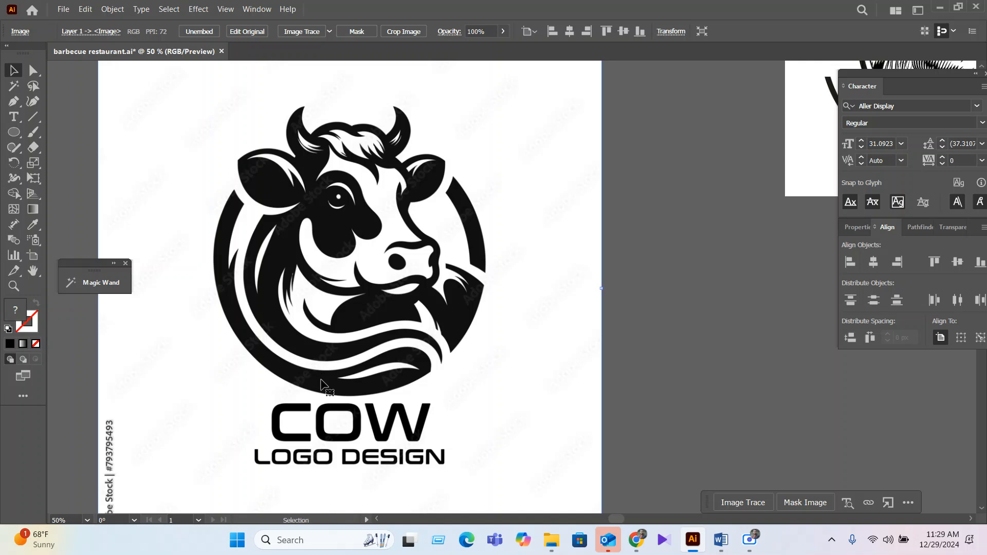
left_click_drag(320, 384, 422, 332)
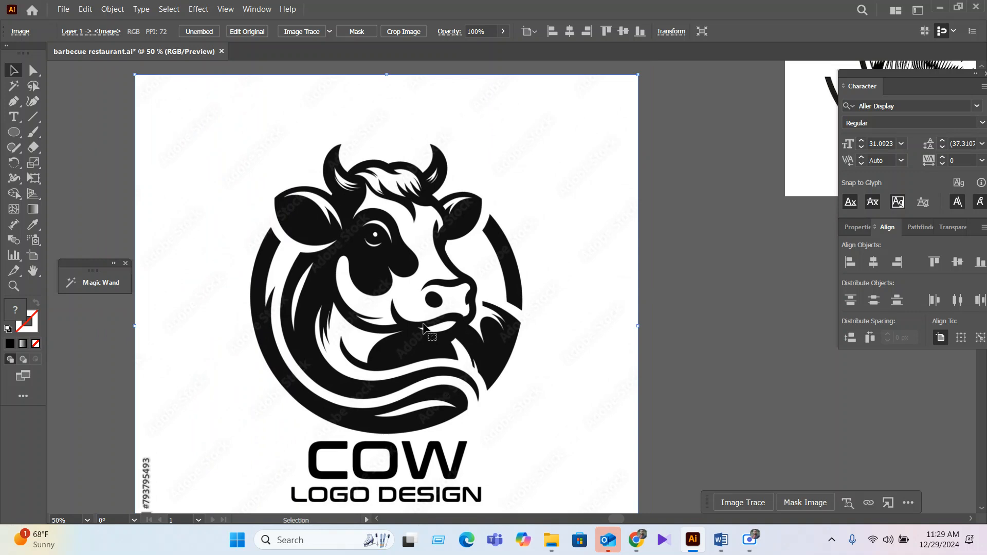
left_click_drag(422, 327, 411, 315)
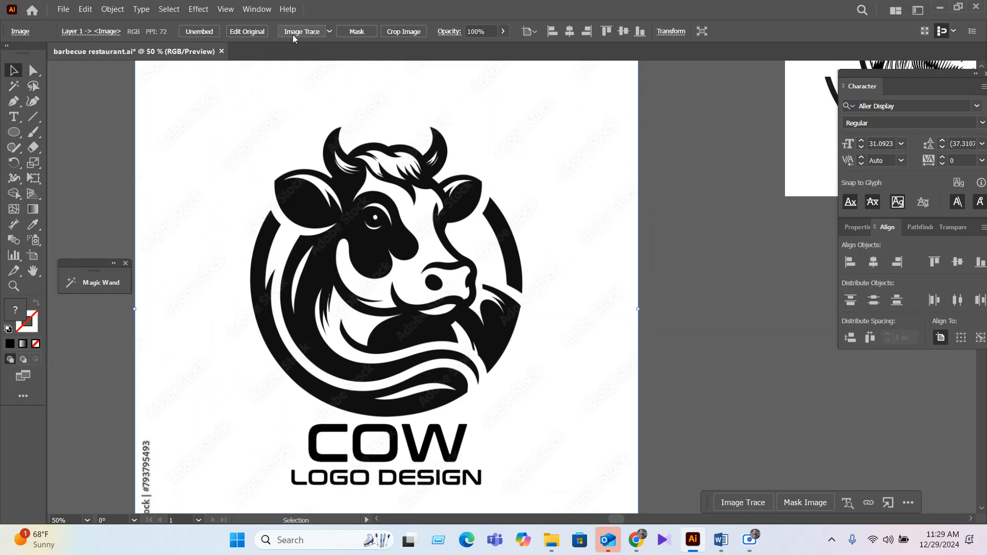
left_click(809, 359)
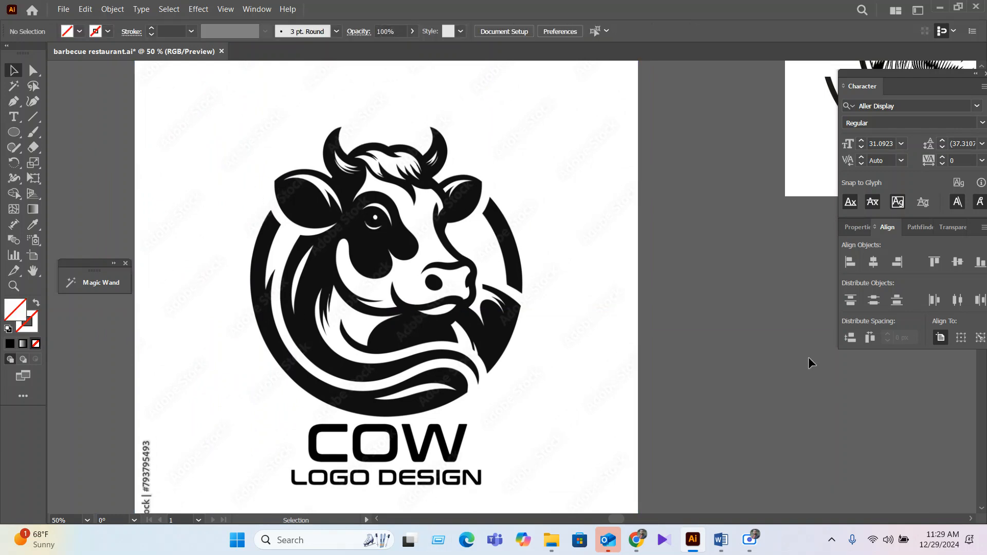
left_click(203, 74)
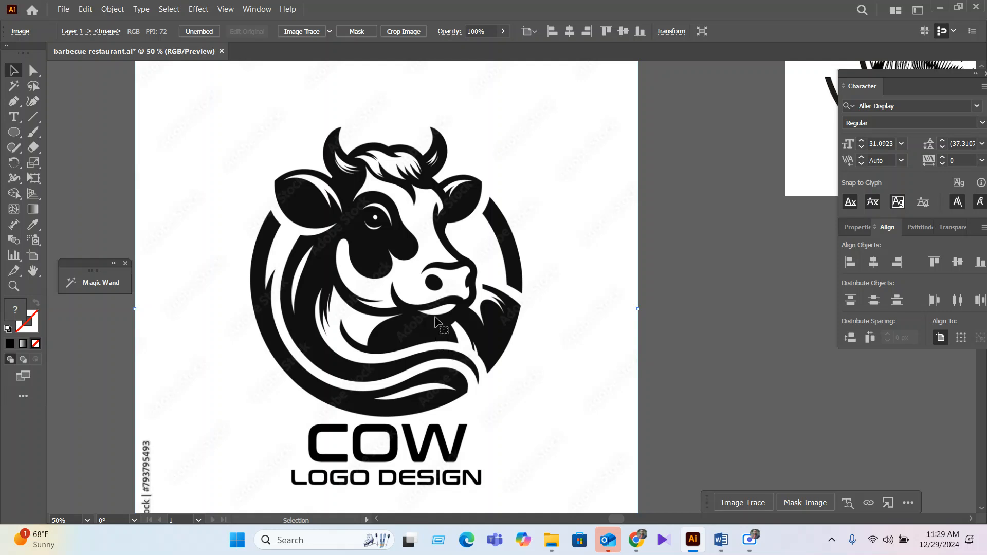
left_click(329, 32)
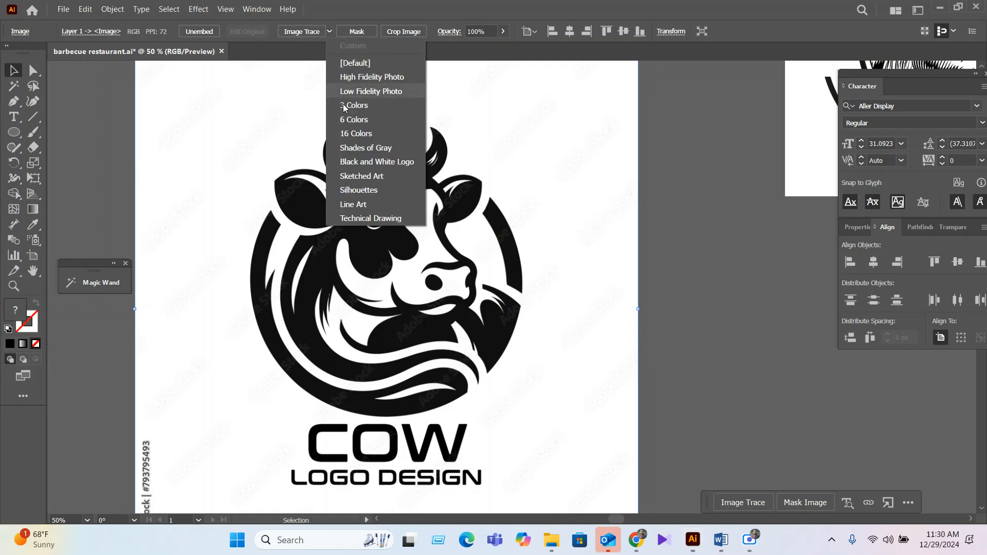
left_click(362, 195)
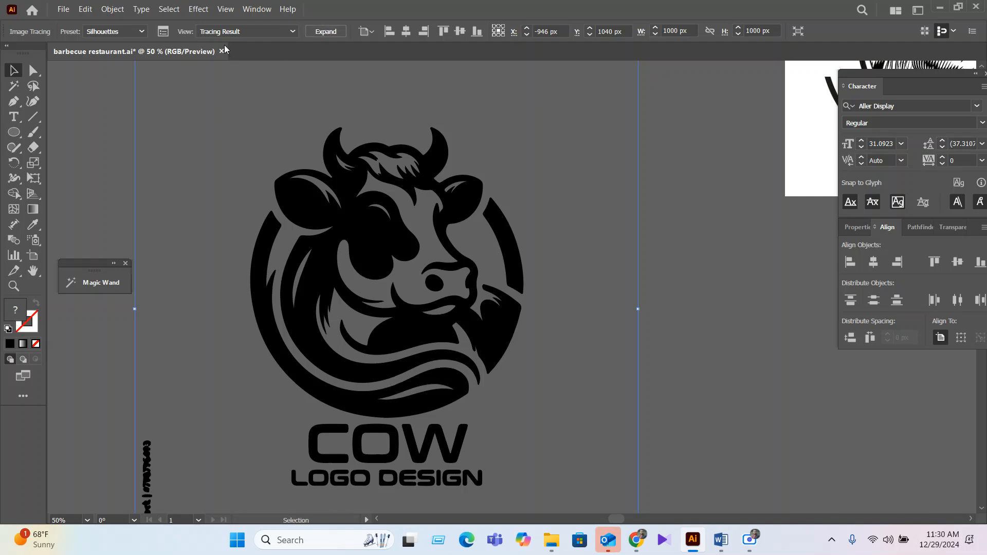
In the Image Trace settings, set the threshold to 168, paths to 64% and noise to 14 px
left_click(159, 34)
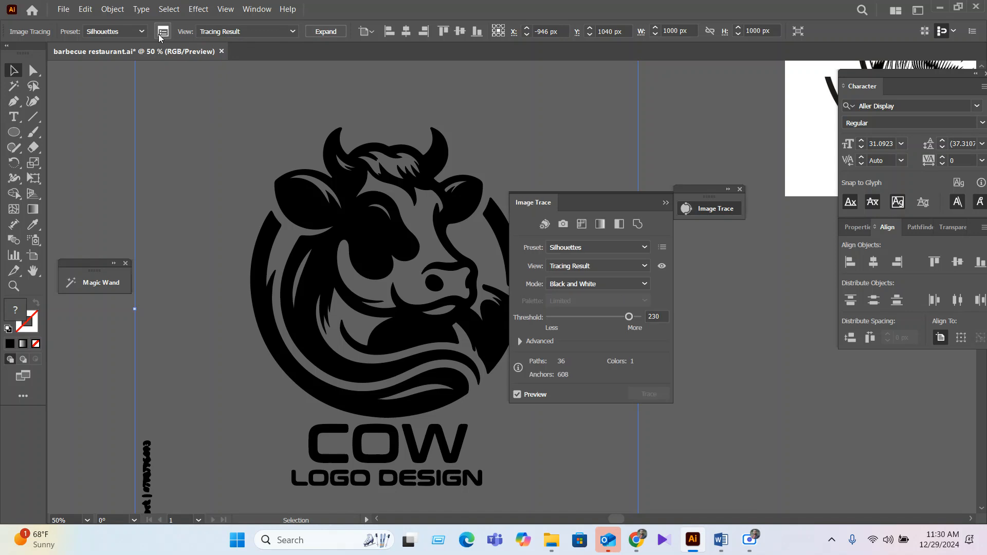
left_click_drag(591, 200, 697, 191)
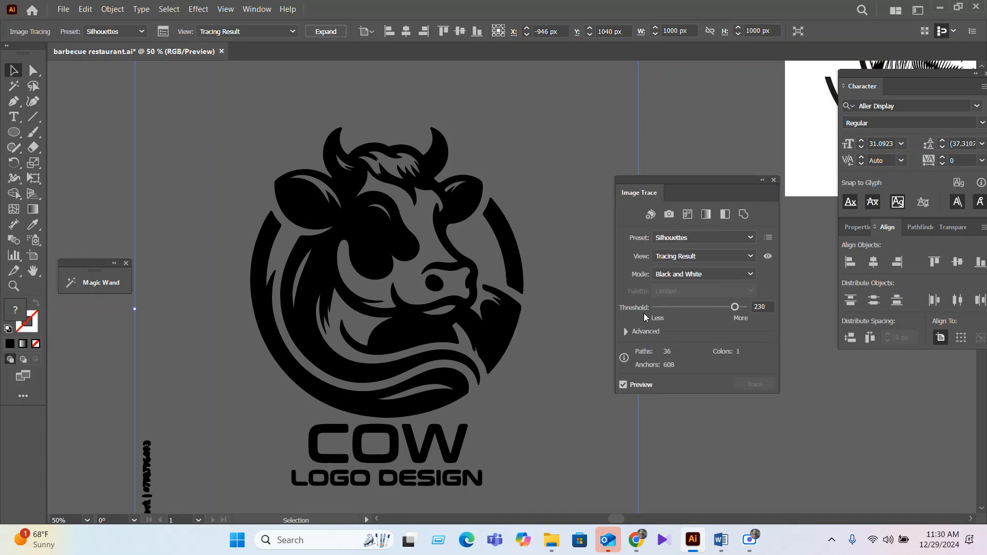
left_click_drag(717, 307, 713, 308)
left_click(624, 331)
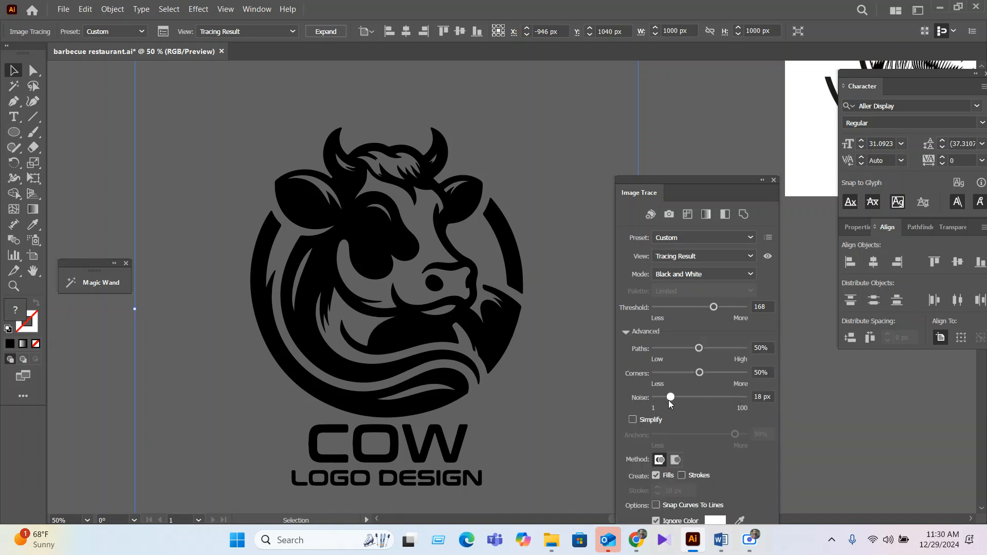
left_click_drag(699, 348, 711, 348)
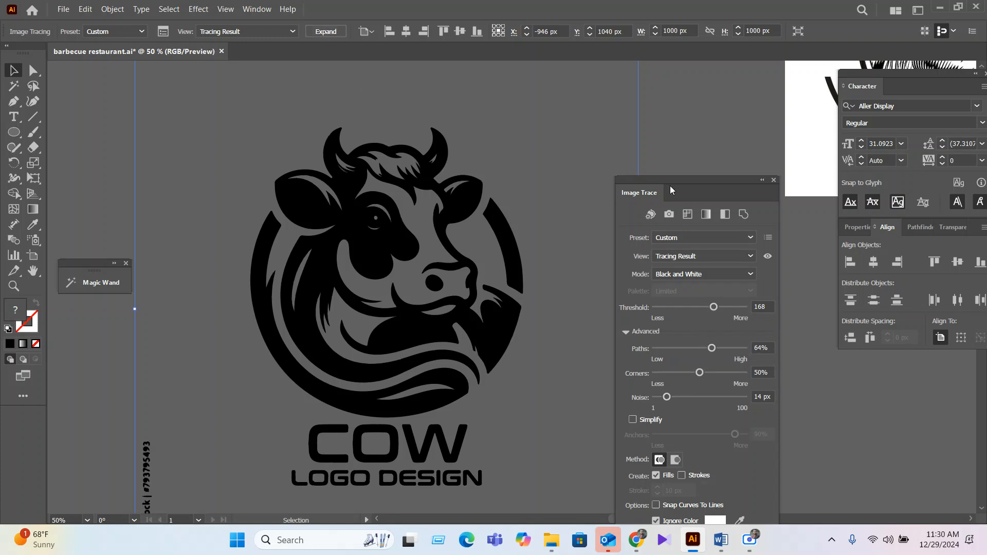
Enable Snap Curves To Lines, keep white as the ignored color, and expand the tracing into vector paths
left_click_drag(670, 190, 667, 85)
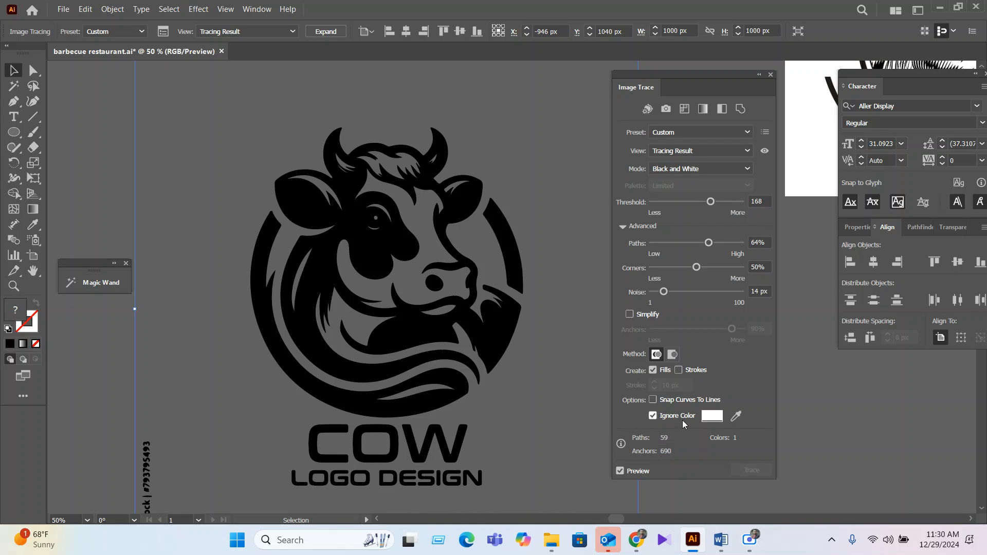
left_click(654, 416)
left_click(653, 401)
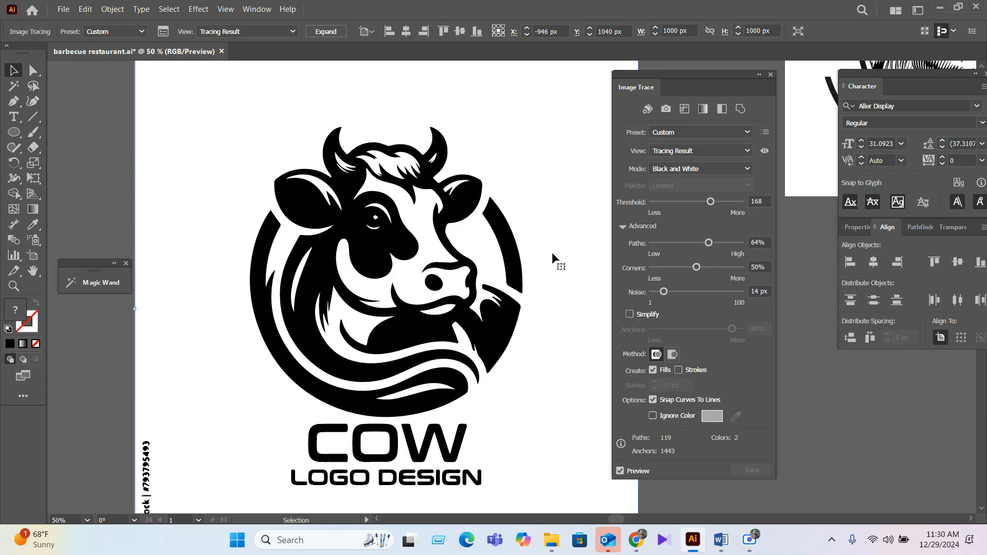
left_click(653, 417)
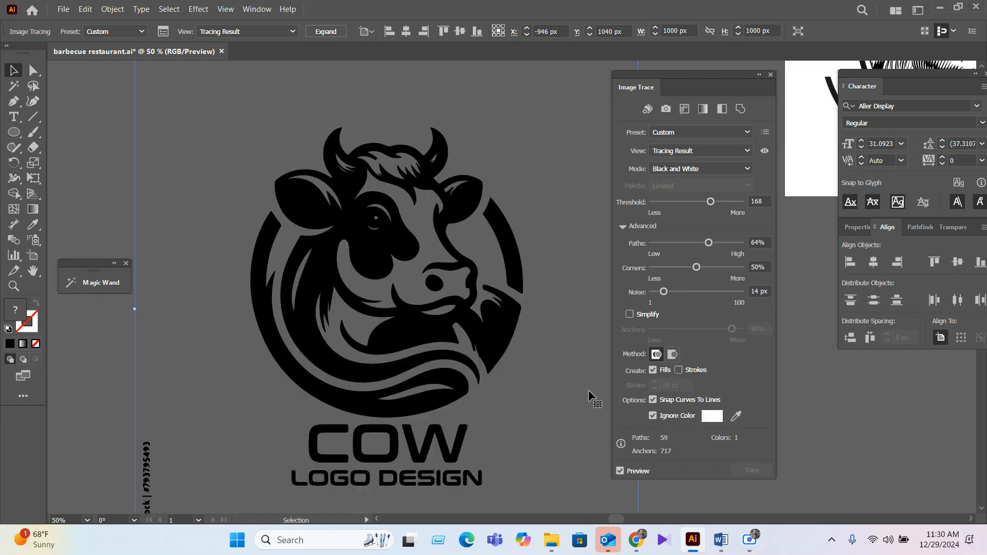
left_click(317, 32)
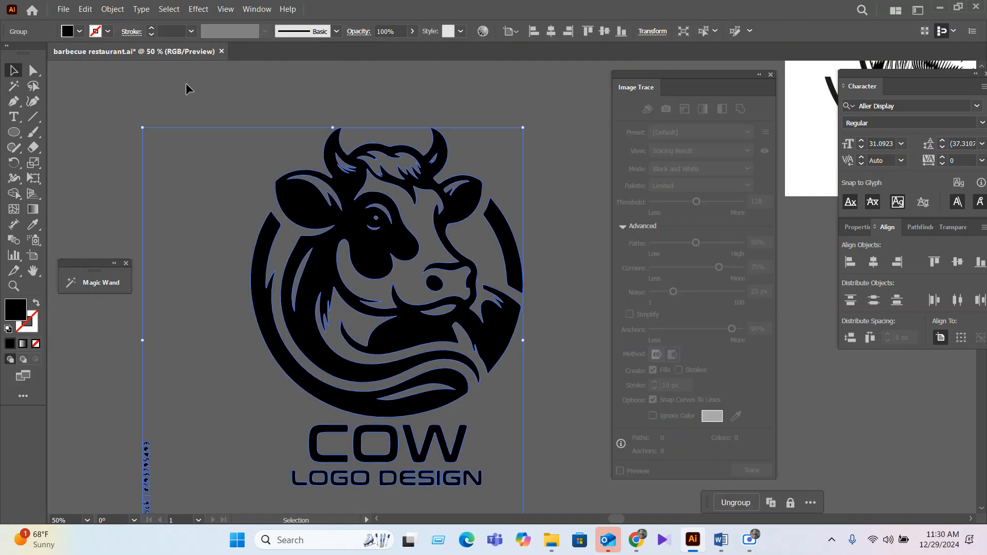
Fill the expanded cow artwork with the red swatch
left_click(79, 32)
left_click(99, 54)
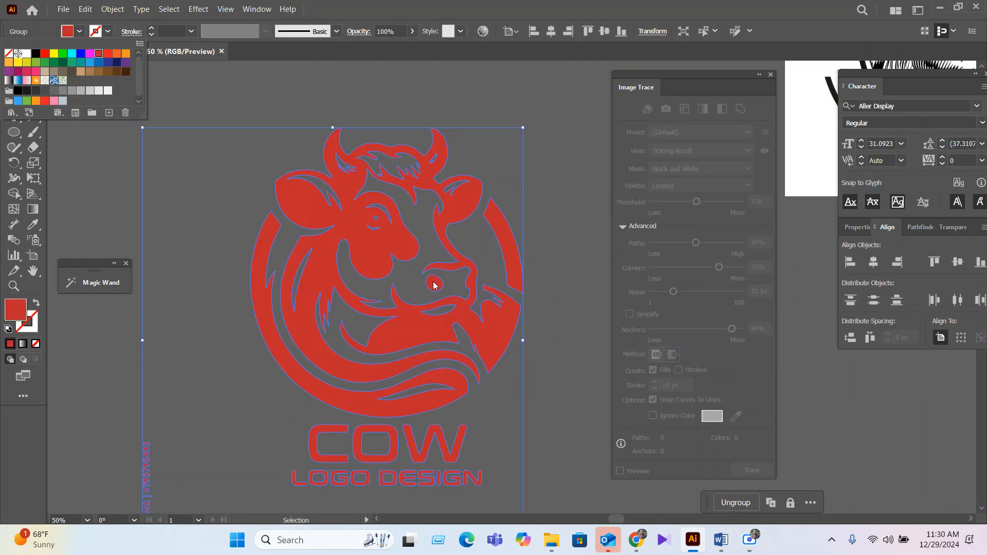
left_click(511, 336)
Ungroup the traced artwork and delete the "COW LOGO DESIGN" lettering and the vertical Adobe Stock watermark text
right_click(530, 348)
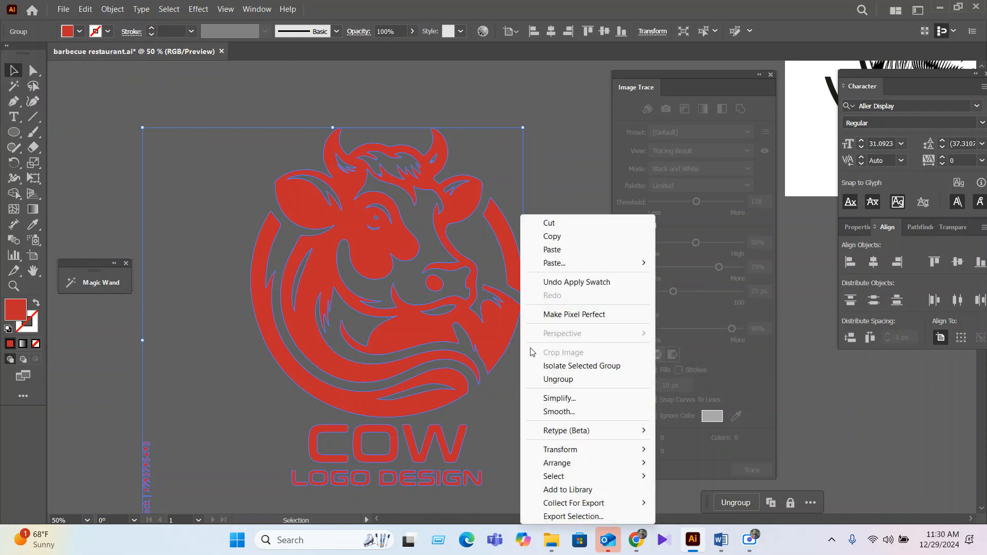
left_click(558, 378)
scroll(558, 377, "down", 2)
left_click_drag(540, 464, 286, 358)
key("Delete")
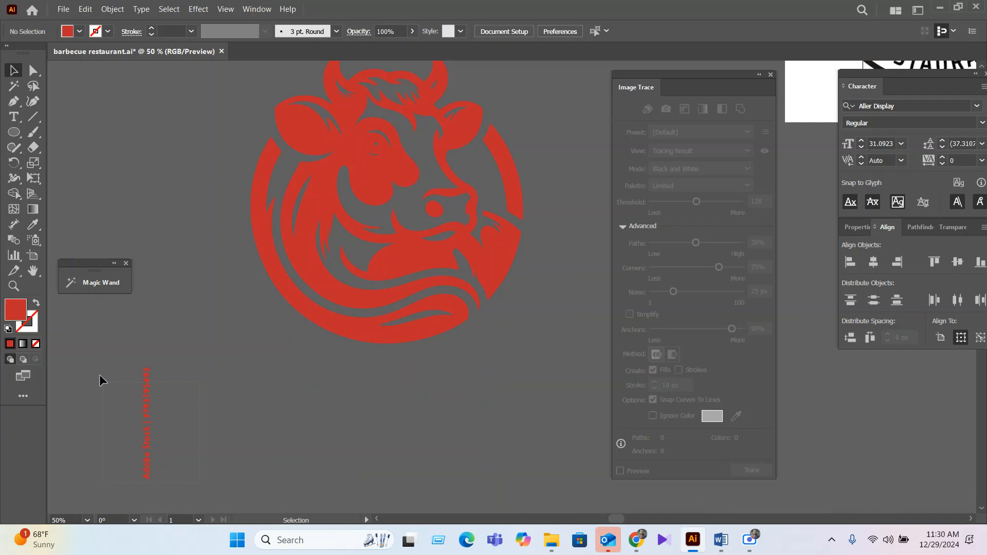
left_click_drag(100, 380, 101, 379)
key("Delete")
Select all the remaining cow shapes and group them into one object
scroll(185, 144, "up", 2)
left_click_drag(503, 426, 548, 455)
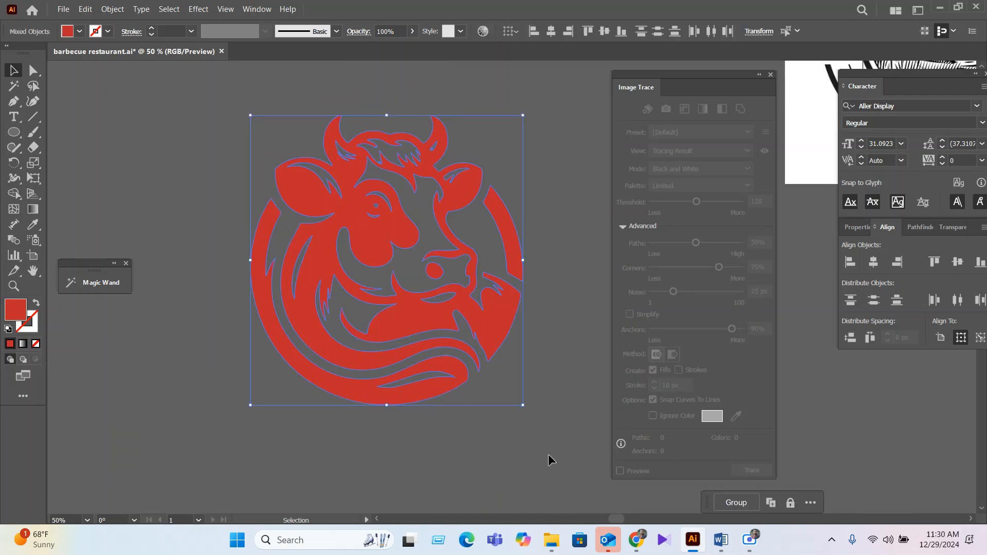
key("ctrl+g")
key("alt+space")
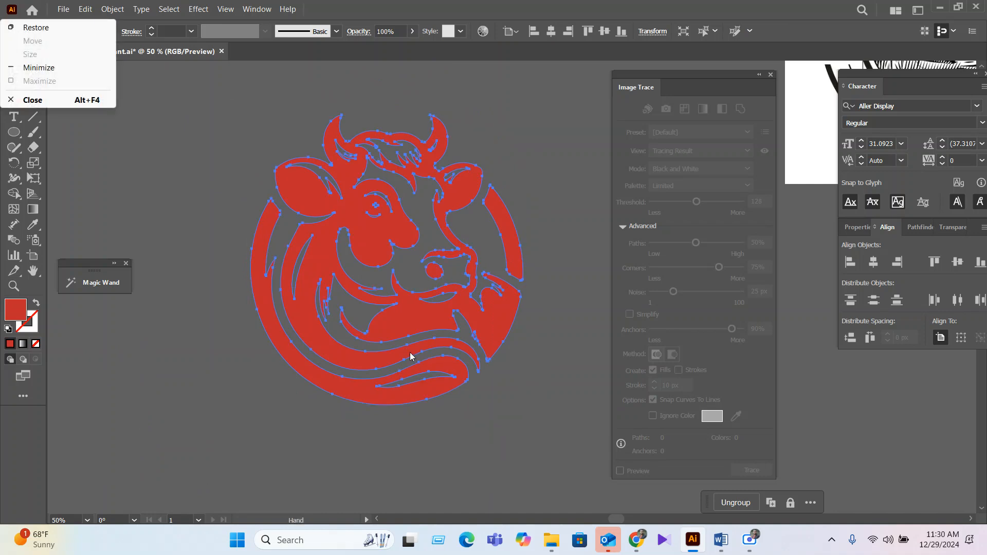
key("Escape")
scroll(358, 351, "down", 3)
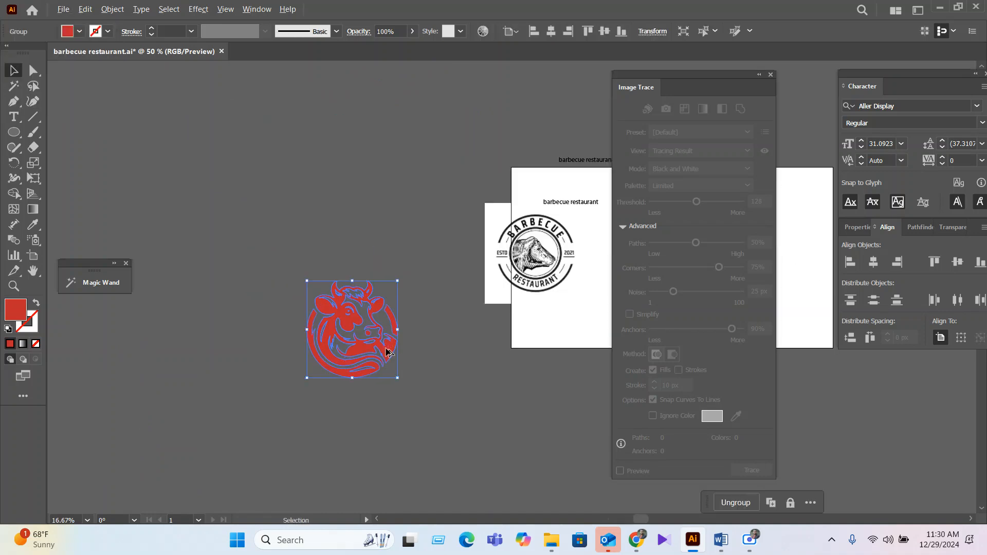
Move the red cow illustration onto the artboard and change its fill to black
left_click_drag(385, 350, 589, 323)
left_click_drag(589, 322, 330, 378)
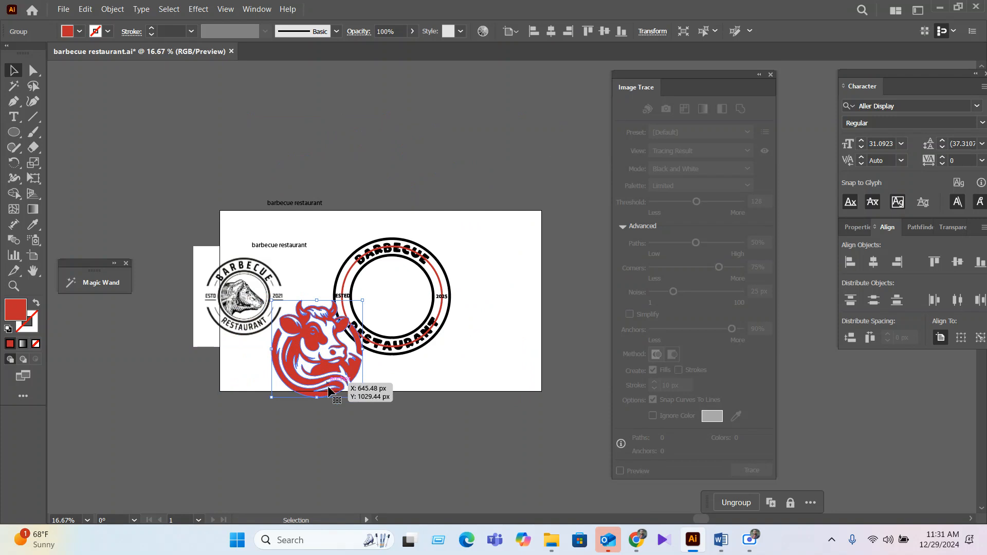
left_click(79, 31)
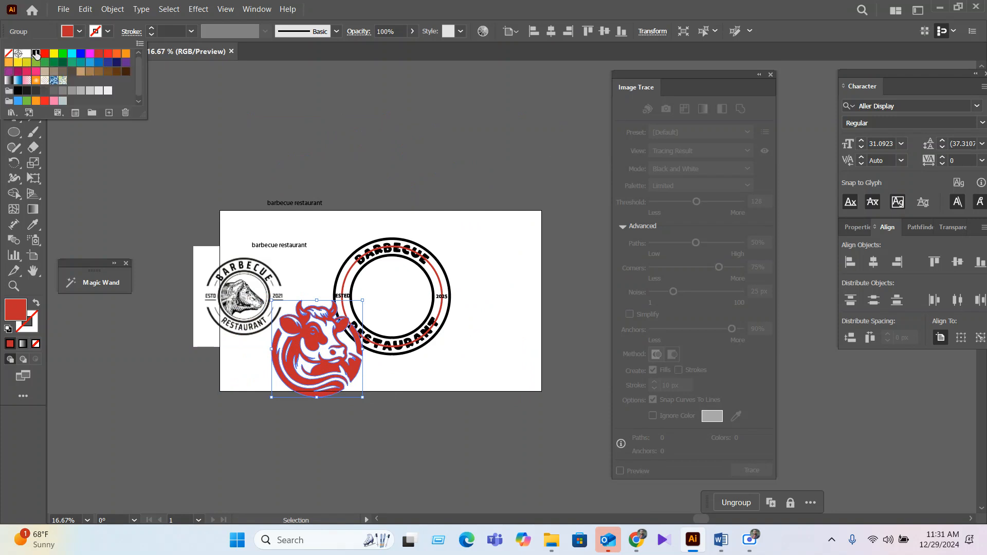
left_click(35, 53)
Scale the cow illustration down and place it in the middle of the circular badge
left_click_drag(364, 400, 337, 378)
left_click_drag(318, 349, 403, 296)
scroll(403, 296, "up", 3)
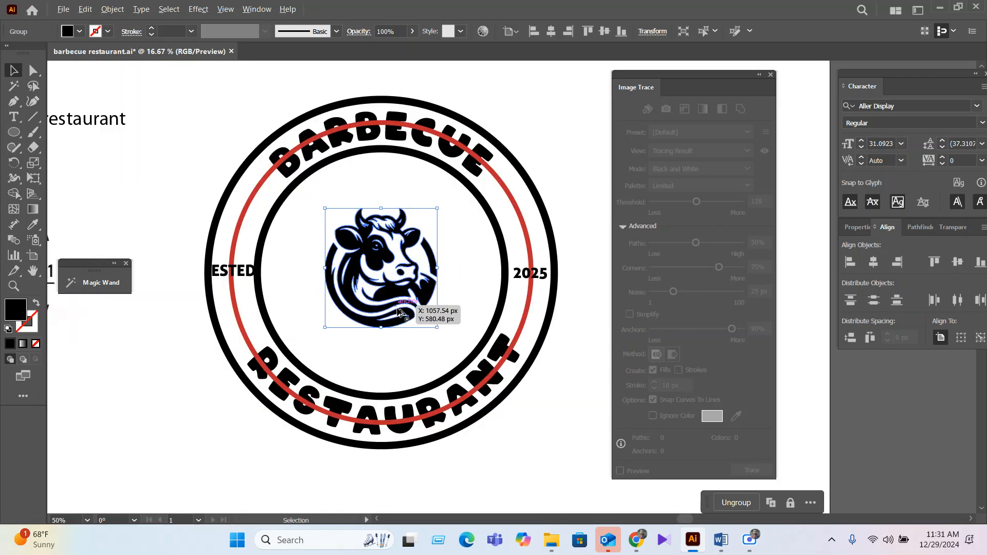
Align the cow illustration vertically to the centre of the badge's outer ring, using the ring as key object
left_click(401, 282)
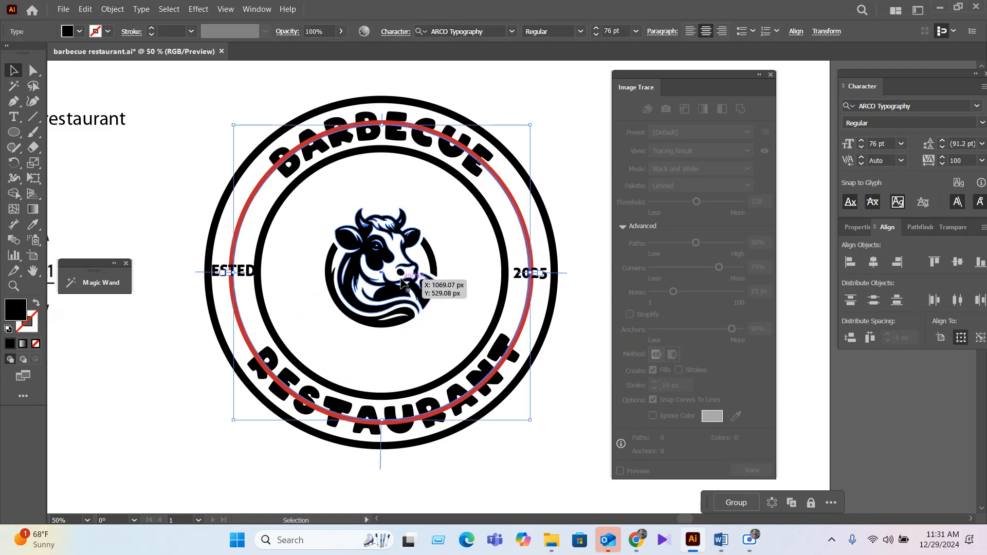
left_click(401, 282)
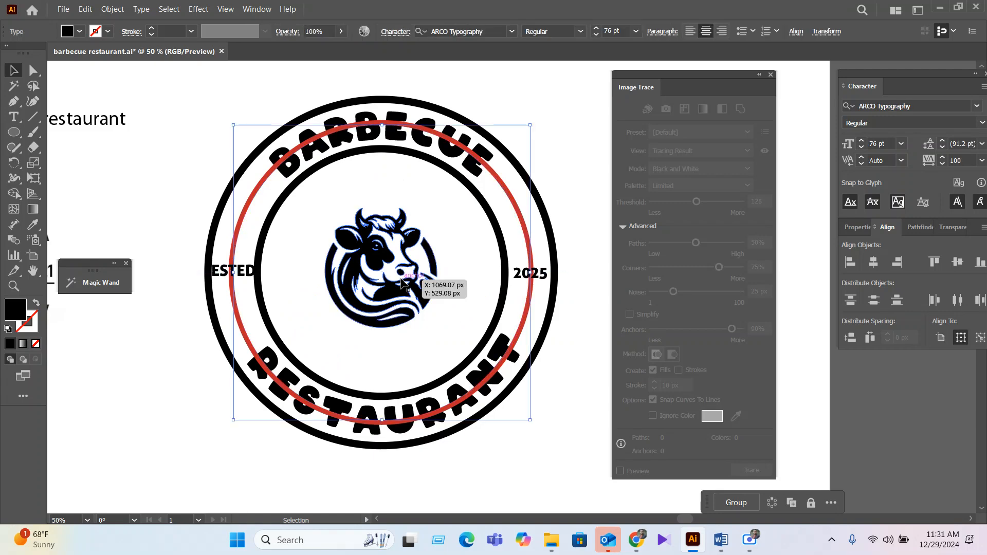
left_click(514, 162, "shift")
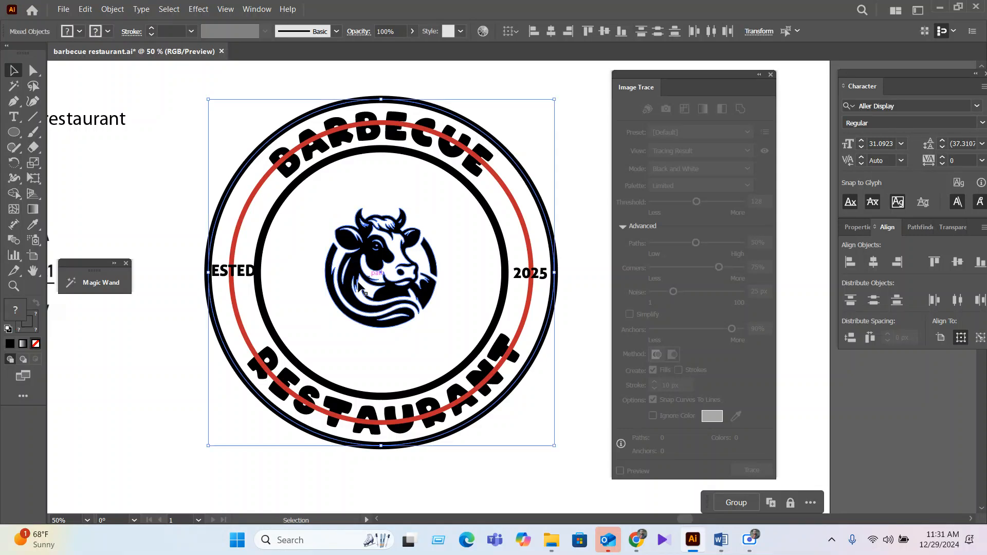
left_click(538, 199)
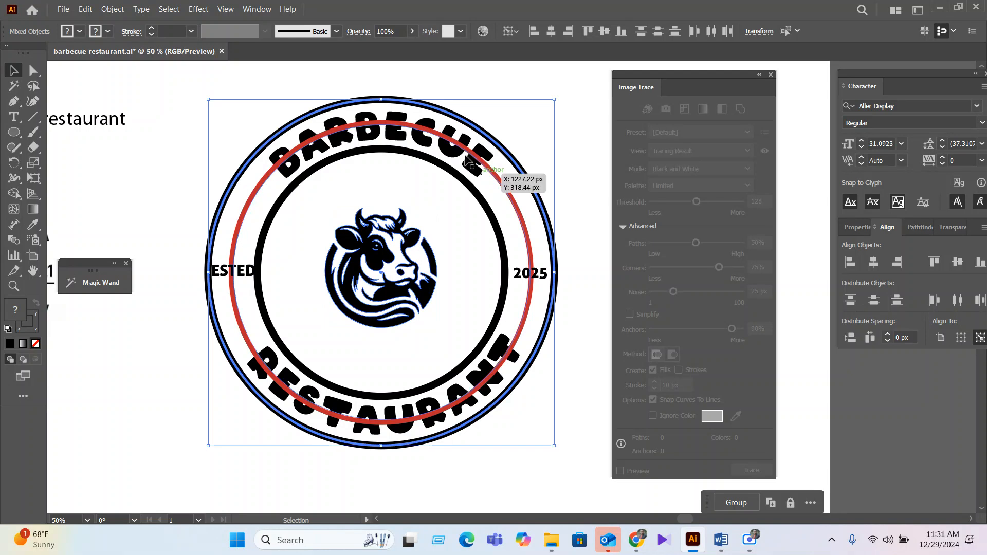
left_click(604, 32)
left_click(403, 352)
Enlarge the cow illustration from its centre until it nearly fills the badge's inner circle
left_click(408, 315)
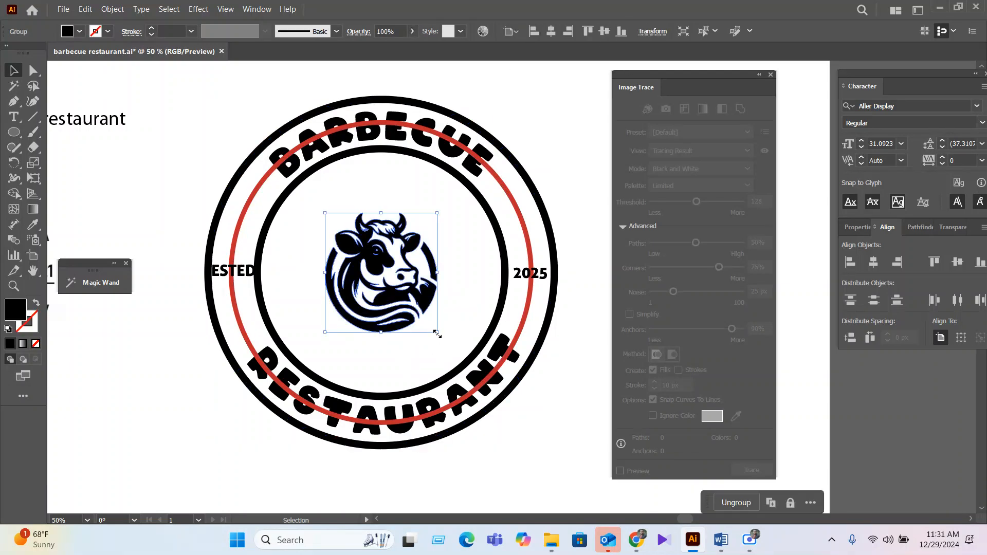
left_click_drag(437, 334, 483, 409)
left_click(542, 461)
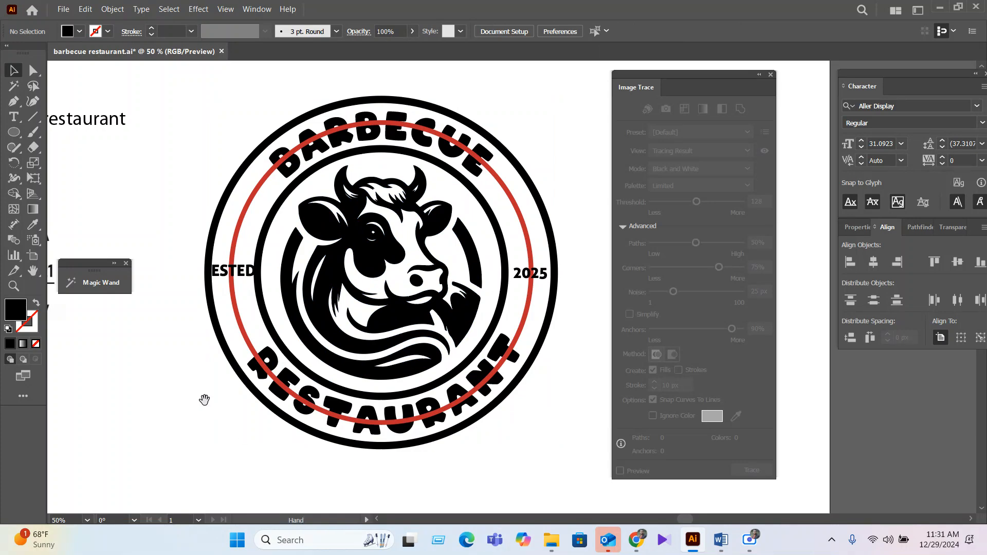
Save the barbecue restaurant logo document
left_click_drag(204, 400, 317, 405)
scroll(281, 366, "down", 1)
scroll(280, 366, "down", 1)
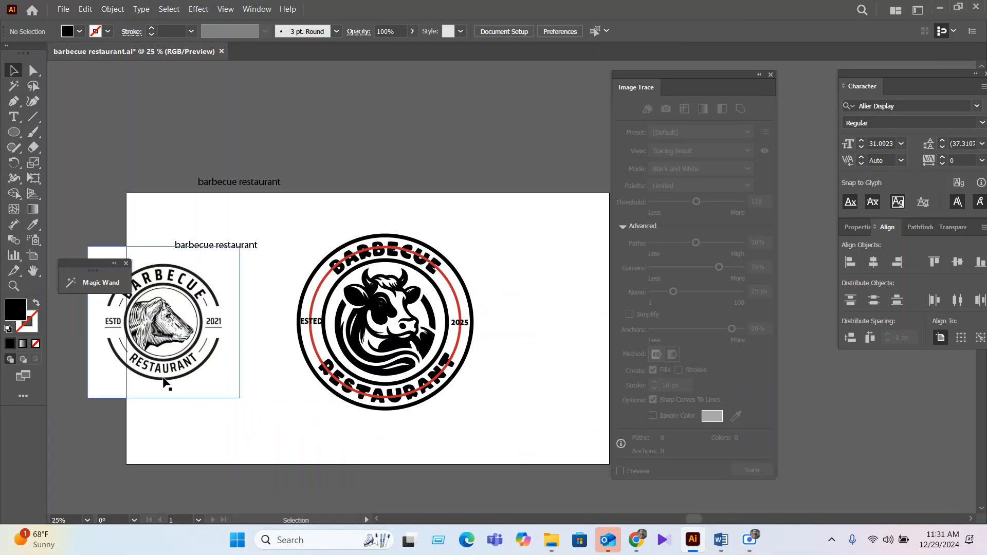
scroll(163, 382, "up", 1)
left_click(63, 9)
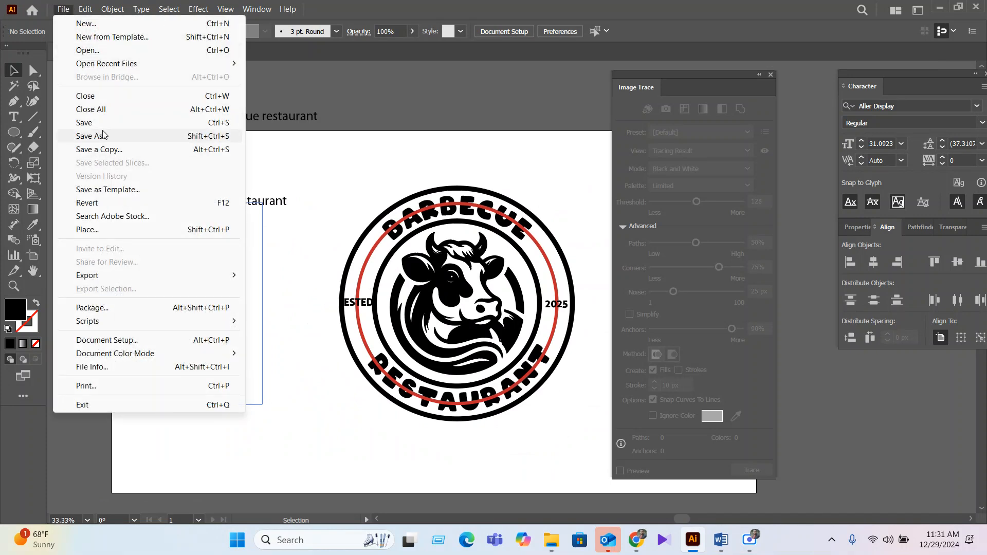
left_click(100, 127)
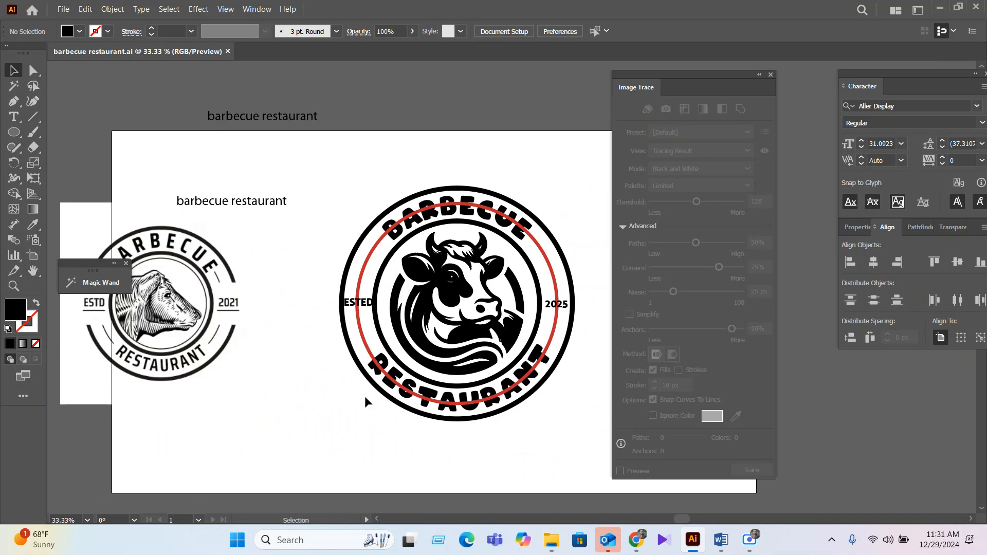
Duplicate the whole badge and place the copy above the artboard
scroll(563, 331, "up", 2)
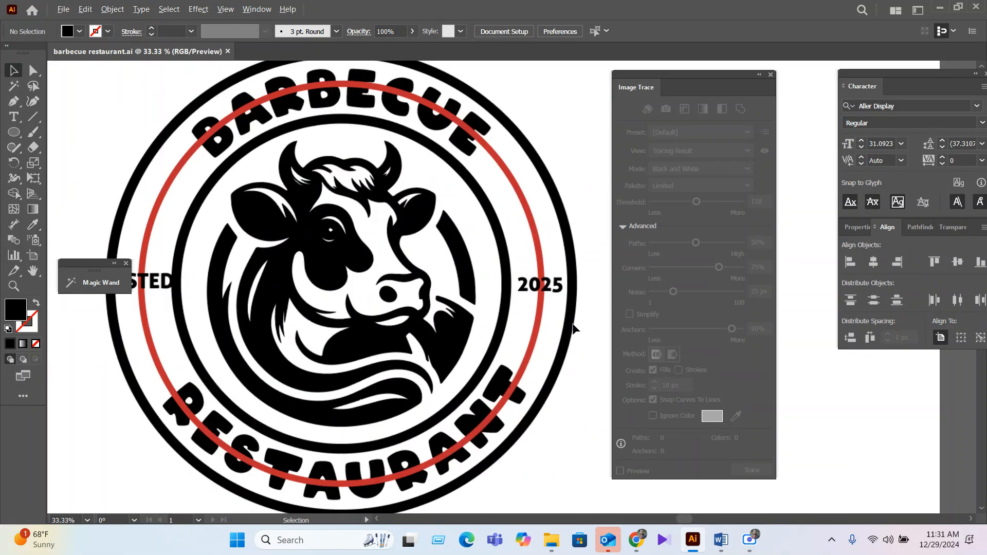
scroll(557, 434, "down", 1)
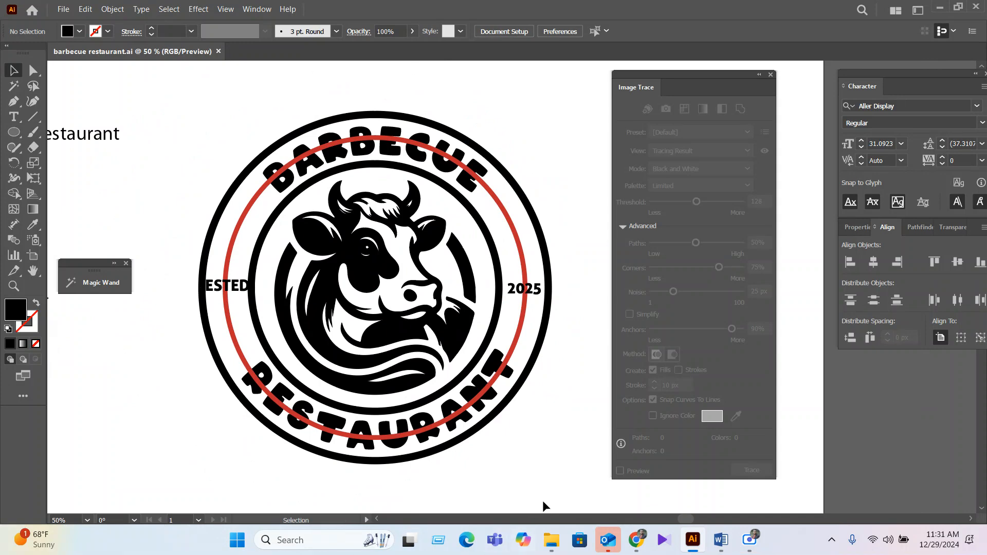
left_click_drag(549, 496, 196, 123)
scroll(419, 346, "down", 4)
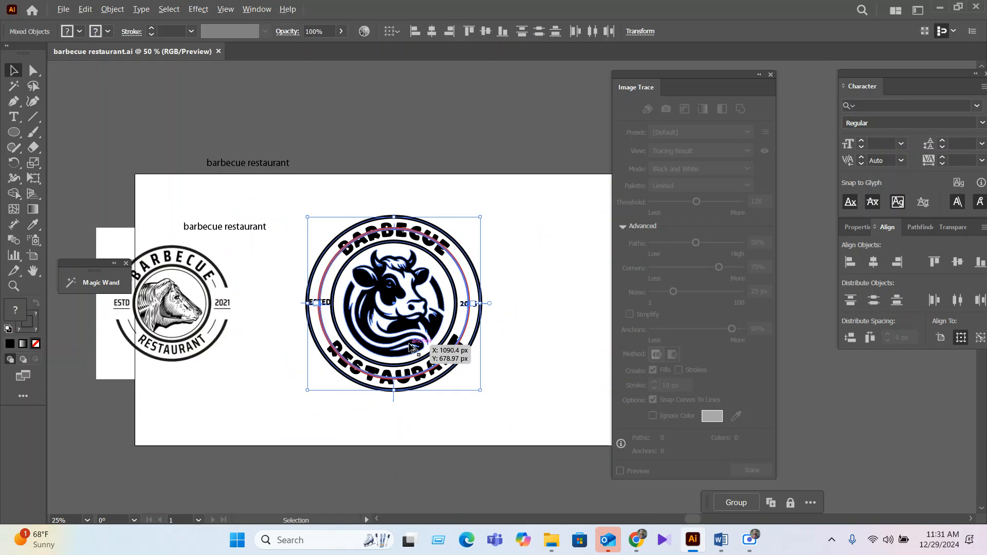
left_click_drag(402, 341, 436, 190)
scroll(382, 333, "up", 4)
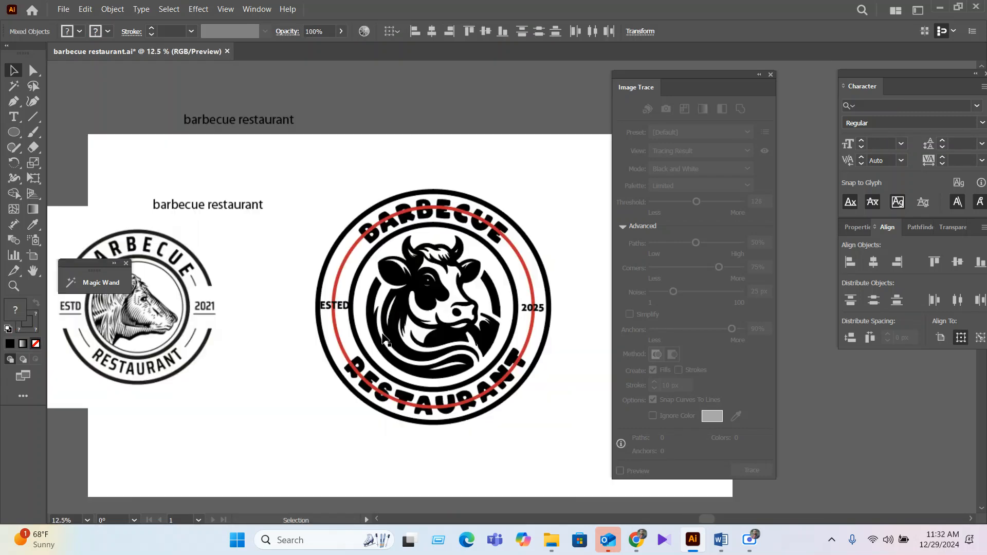
Change the font of the curved BARBECUE text in the artboard's badge to Bahnschrift Bold Condensed
left_click_drag(358, 326, 288, 328)
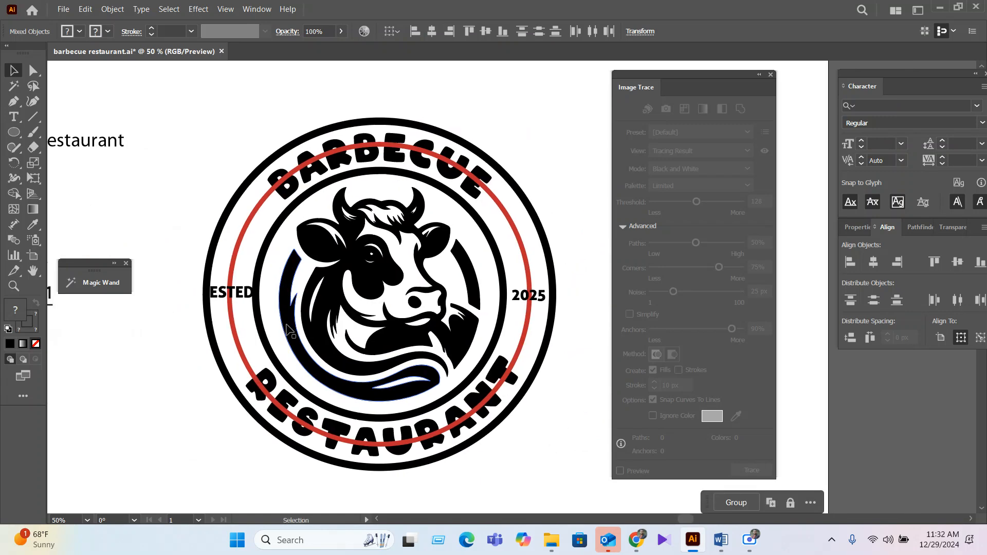
left_click(289, 329)
scroll(394, 248, "down", 1)
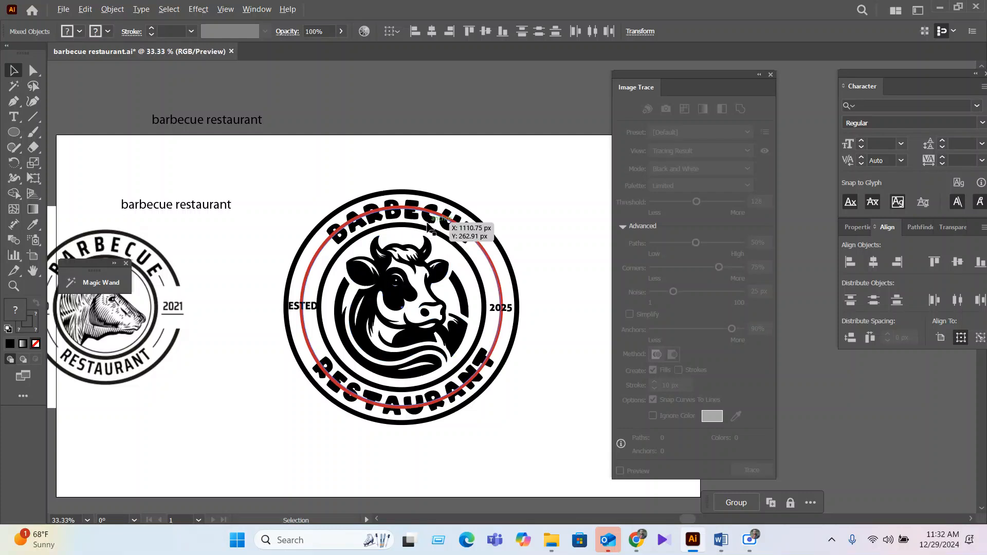
scroll(383, 259, "up", 2)
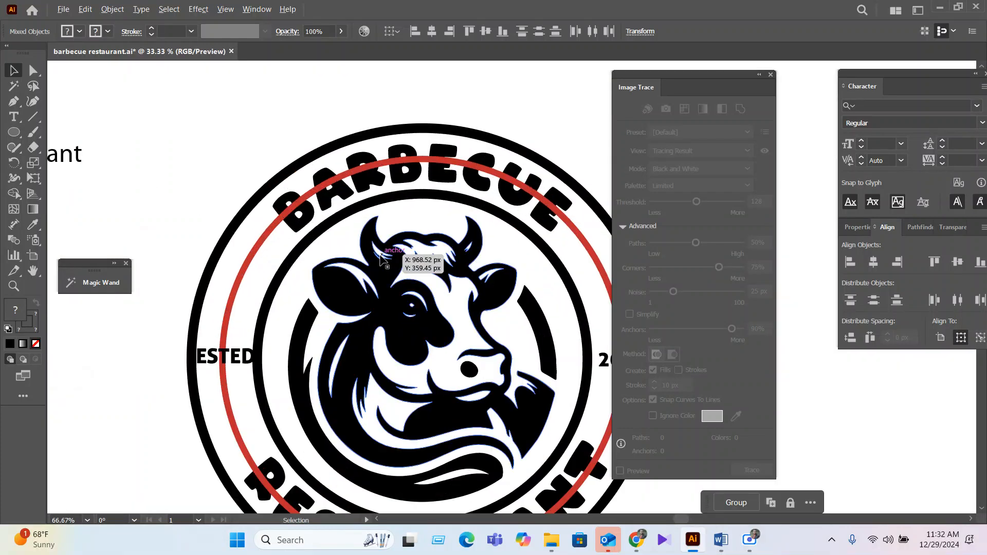
left_click(415, 182)
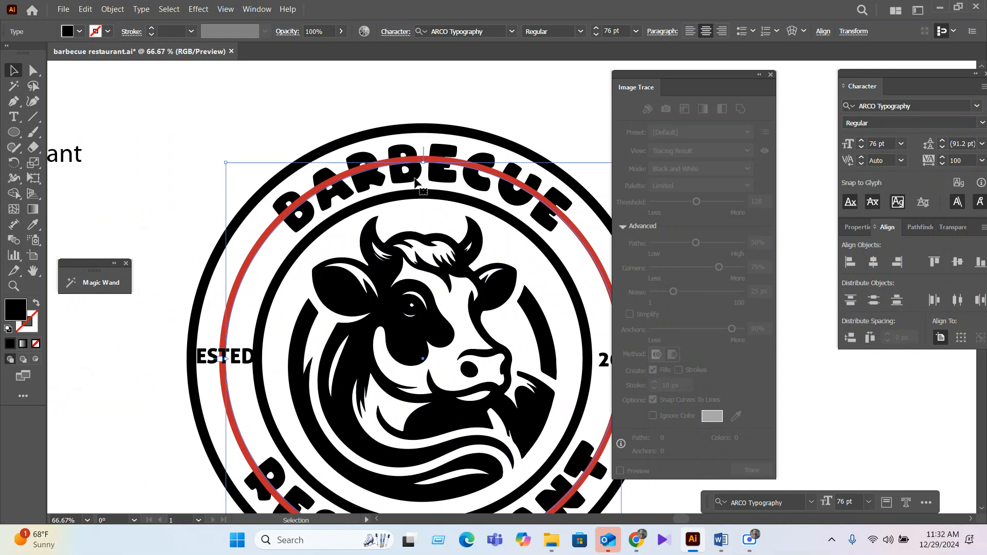
double_click(418, 152)
double_click(415, 147)
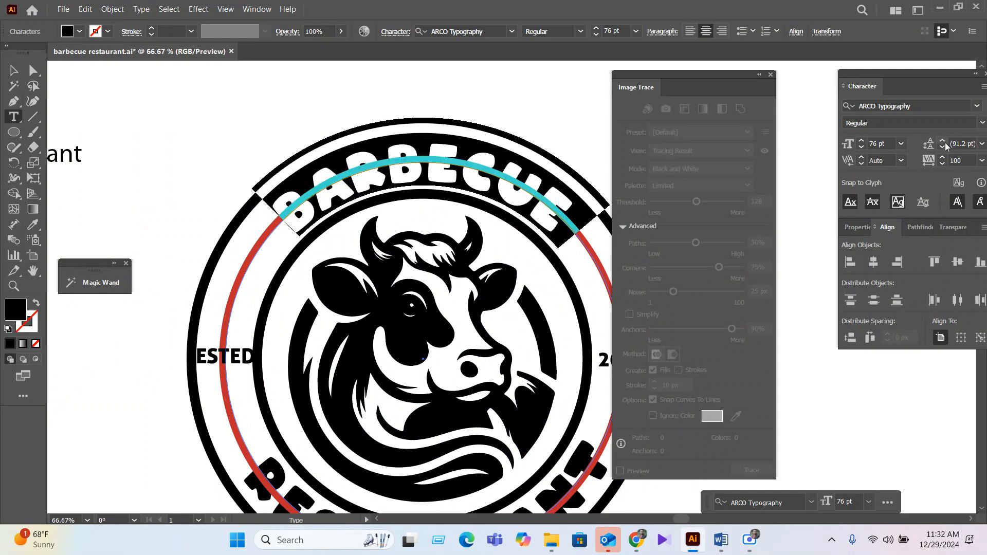
left_click(974, 106)
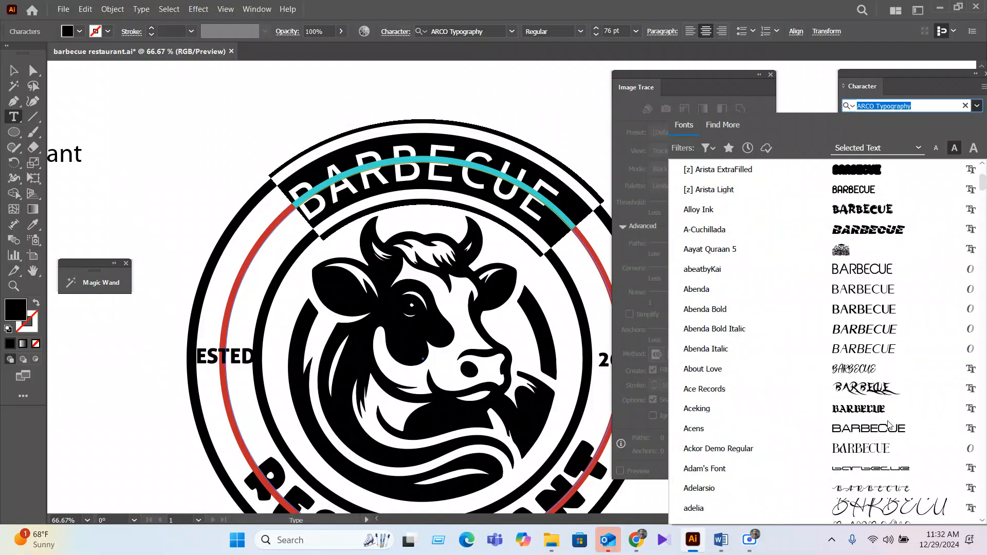
scroll(888, 425, "down", 20)
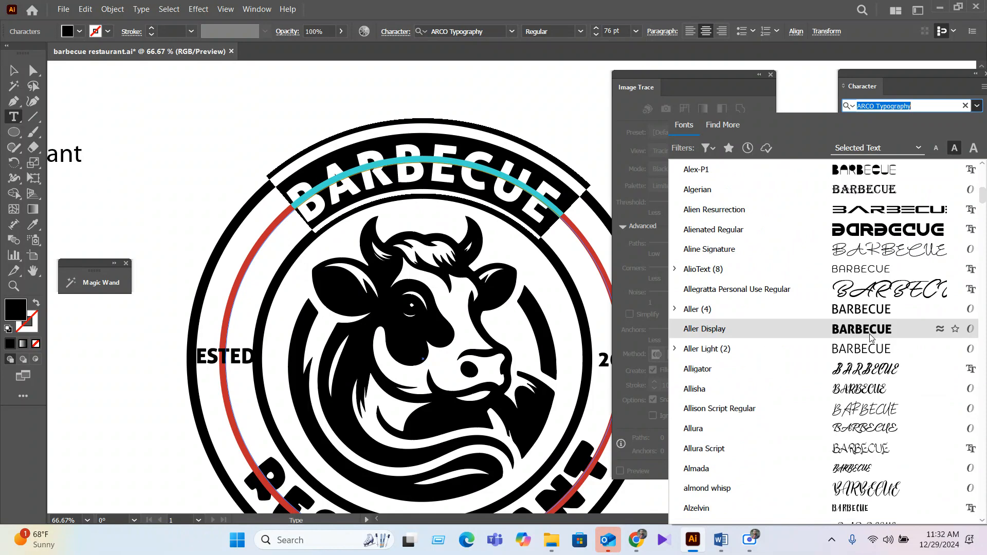
type("b")
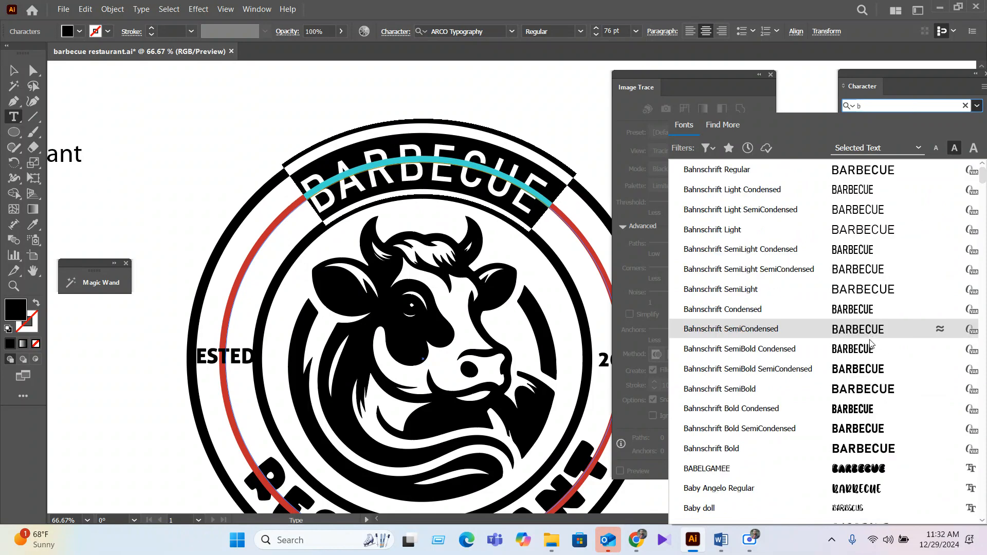
left_click(872, 404)
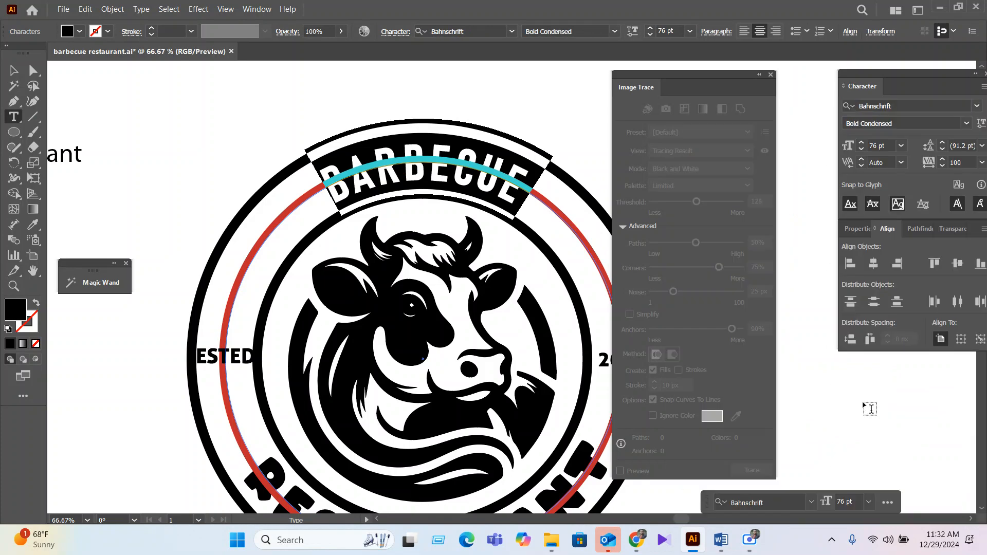
Set the BARBECUE text's font size to 81 pt and its tracking to 200
left_click(887, 146)
key("Up")
key("Up")
key("Up")
key("Up")
key("Up")
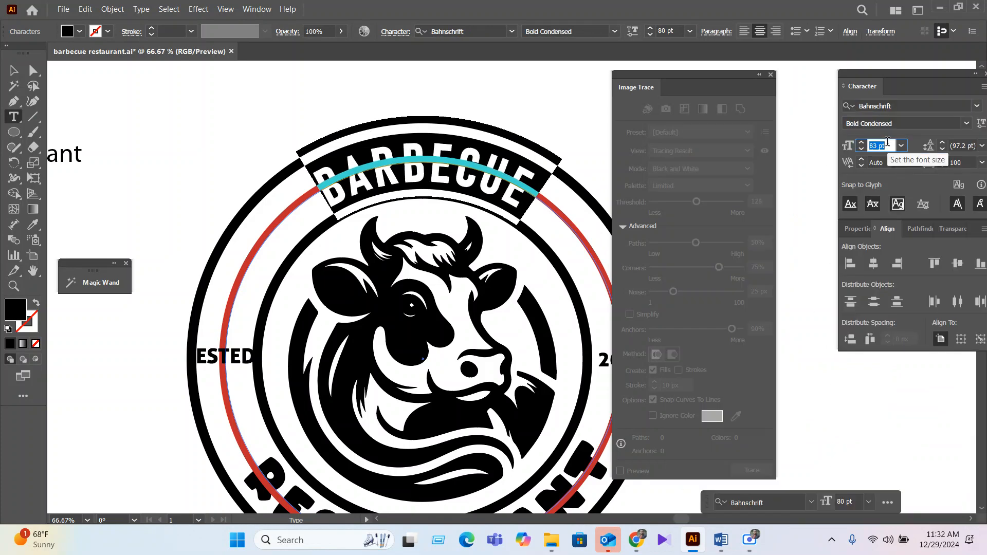
left_click(981, 163)
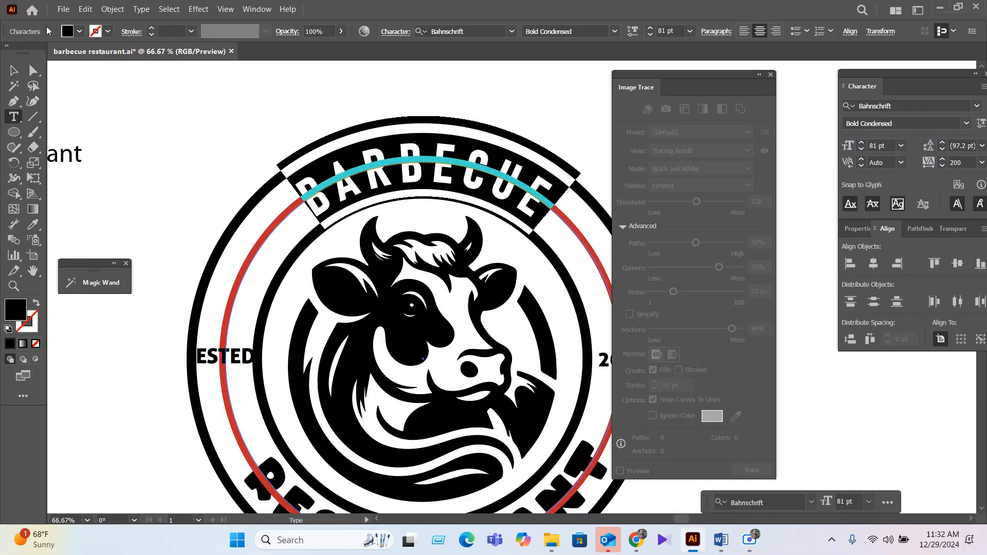
left_click(14, 73)
left_click(93, 114)
key("b")
scroll(371, 206, "down", 1)
scroll(374, 205, "down", 1)
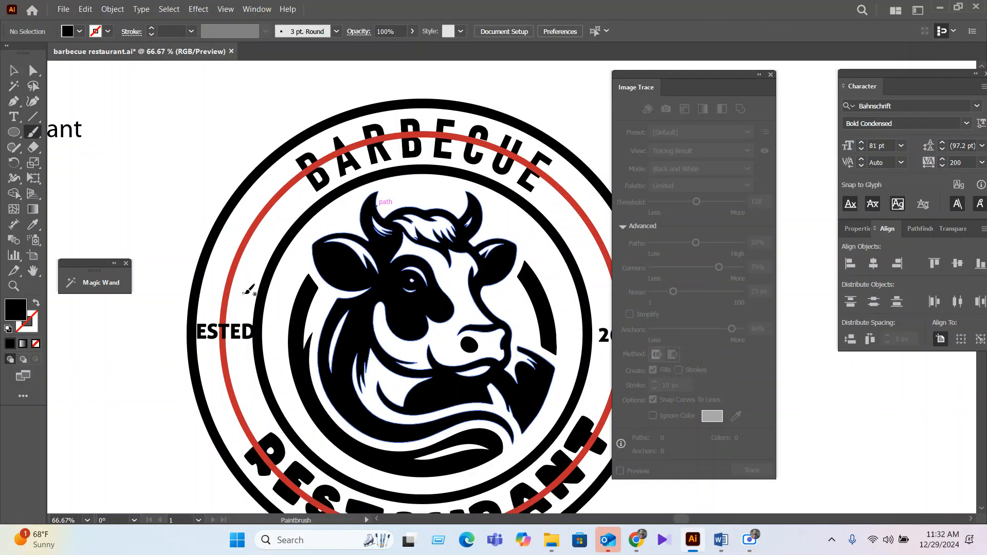
Increase the tracking of the curved BARBECUE text to 400
left_click(14, 71)
left_click(320, 171)
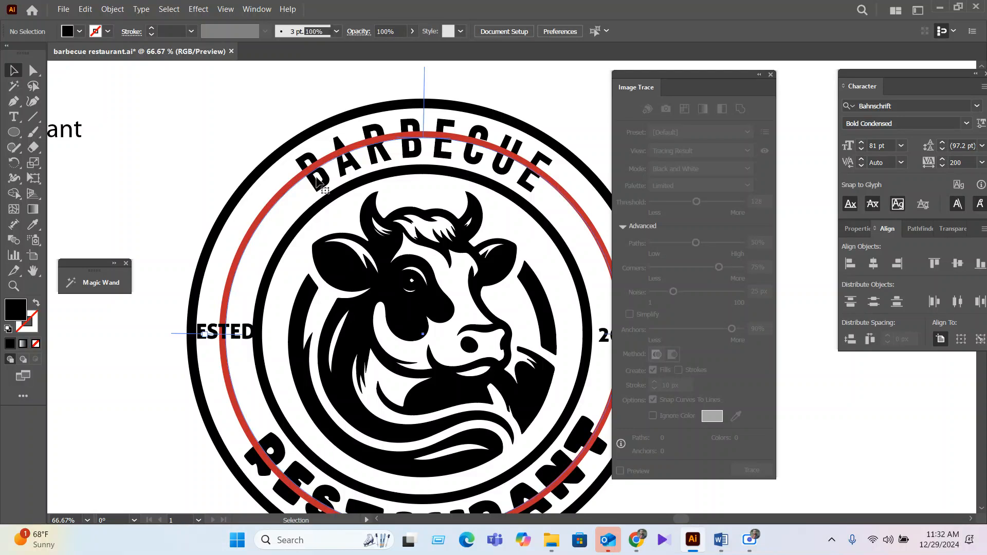
left_click(970, 163)
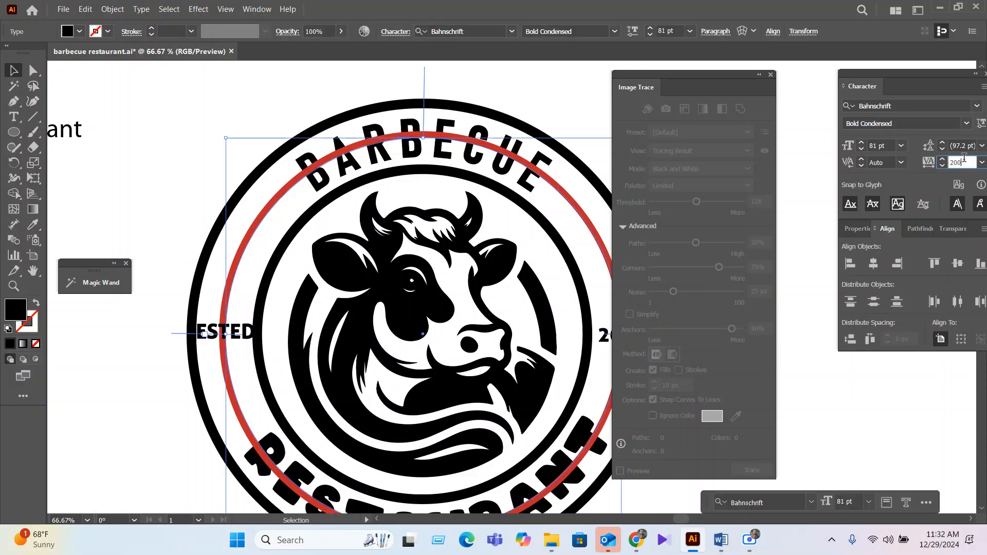
type("400")
key("Return")
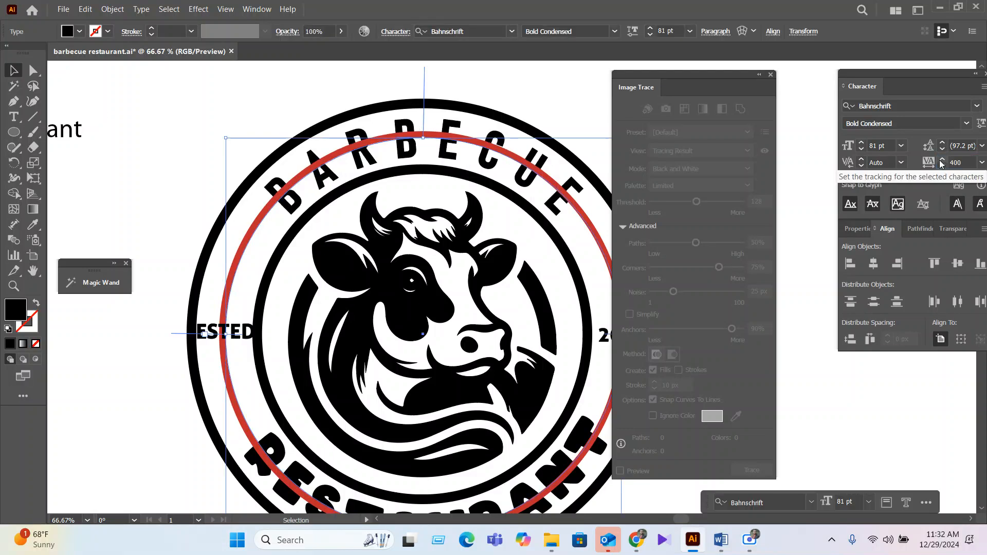
left_click(368, 80)
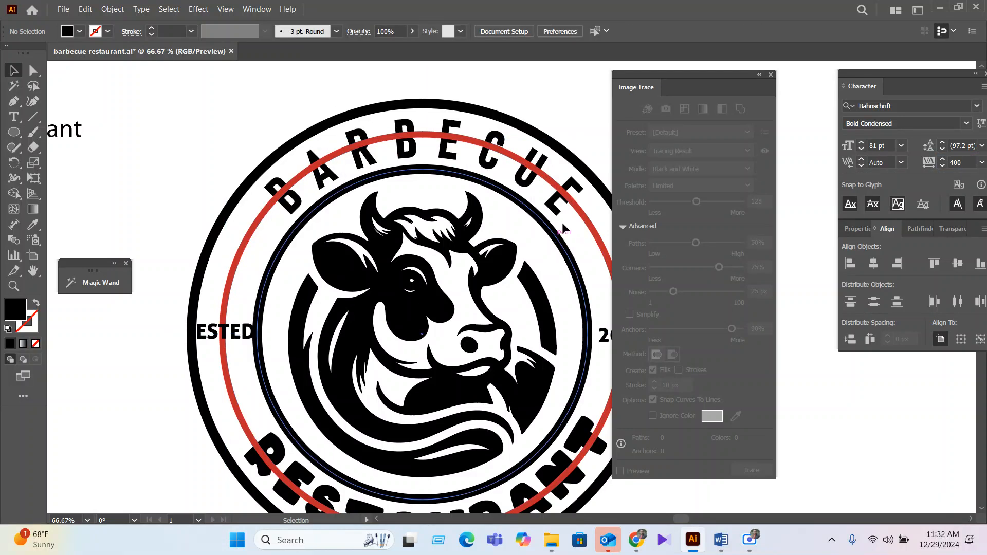
Copy the BARBECUE text's character formatting onto the curved RESTAURANT text with the Eyedropper tool
scroll(495, 502, "down", 2)
left_click(493, 502)
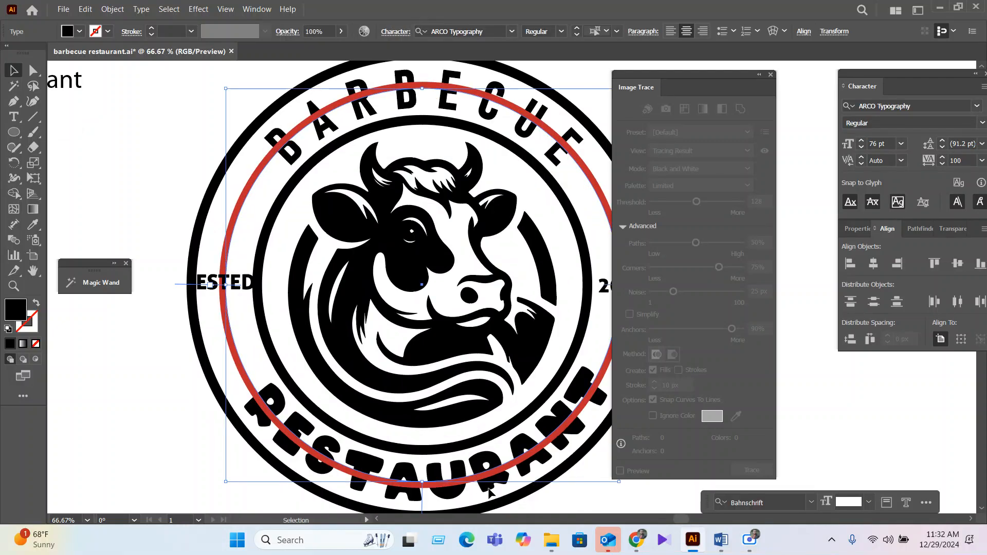
key("t")
left_click(33, 224)
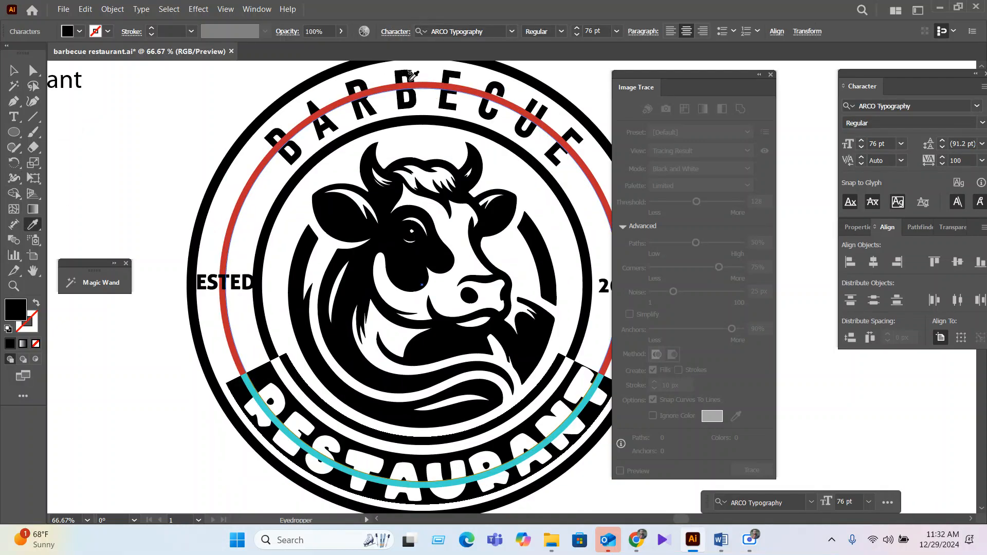
left_click(415, 95)
left_click(14, 71)
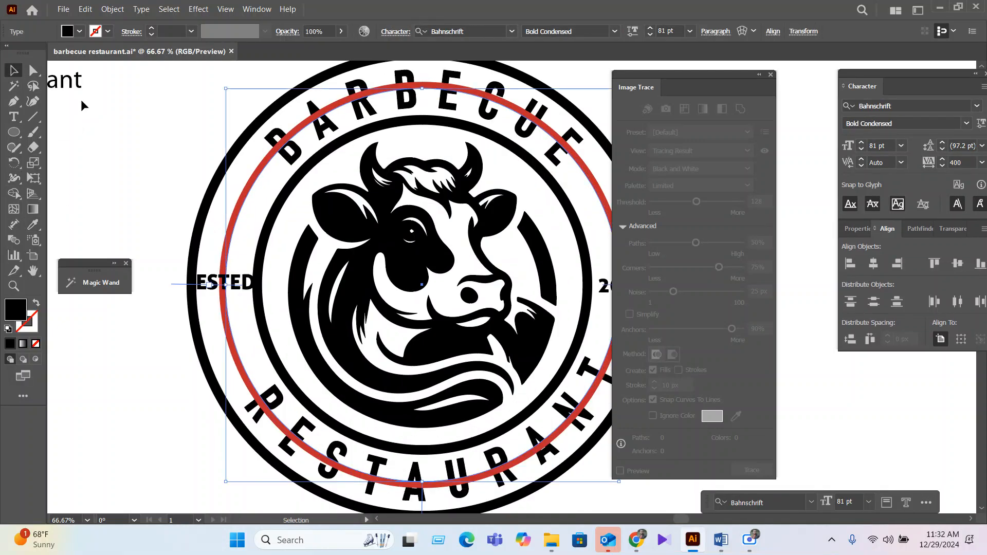
Reduce the outer circle's stroke weight to 9 pt and delete the red circle running through the curved lettering
left_click(154, 146)
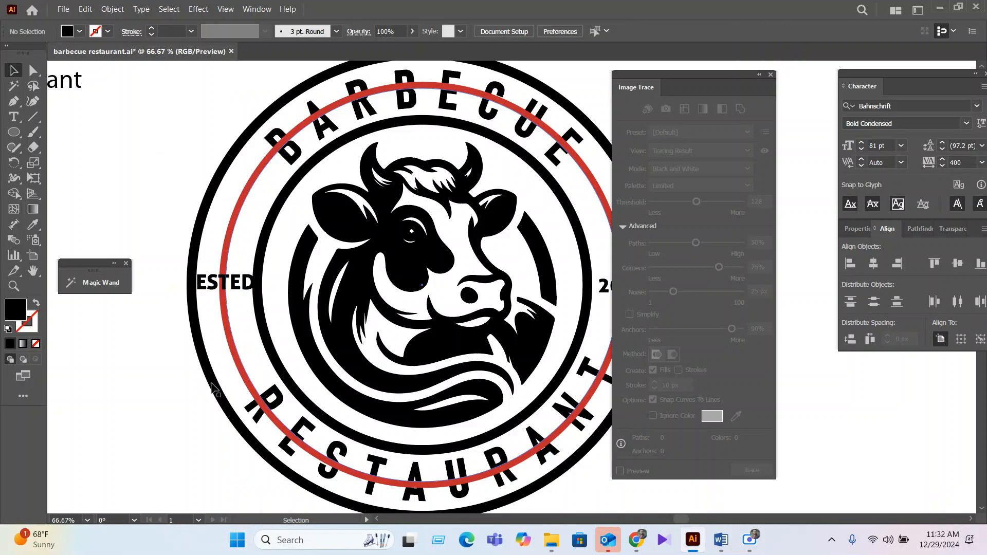
left_click(222, 396)
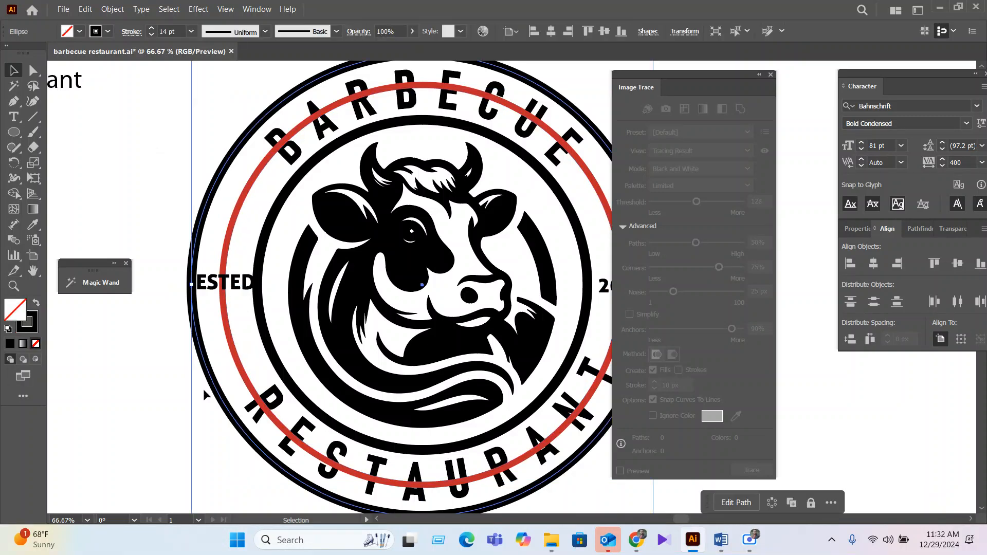
scroll(167, 31, "down", 5)
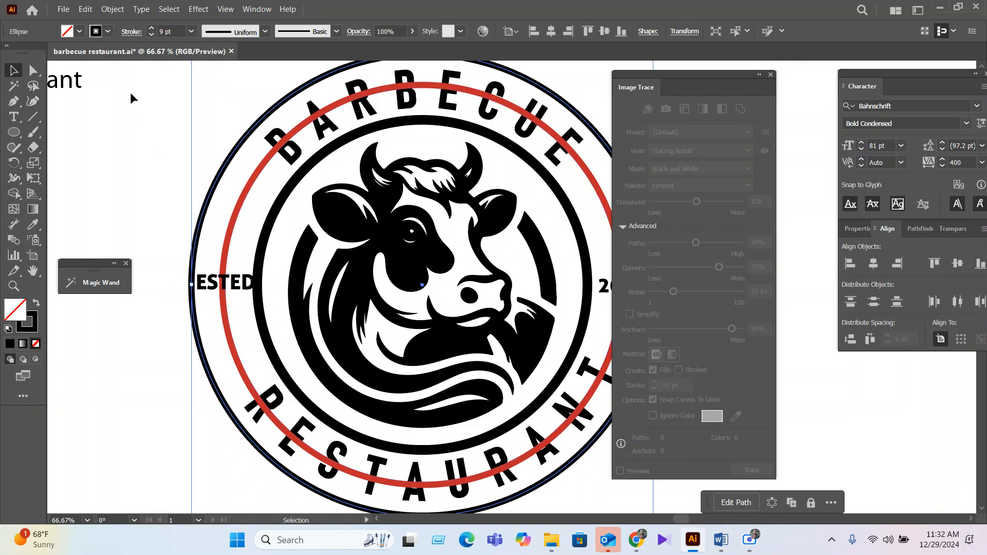
left_click(259, 173)
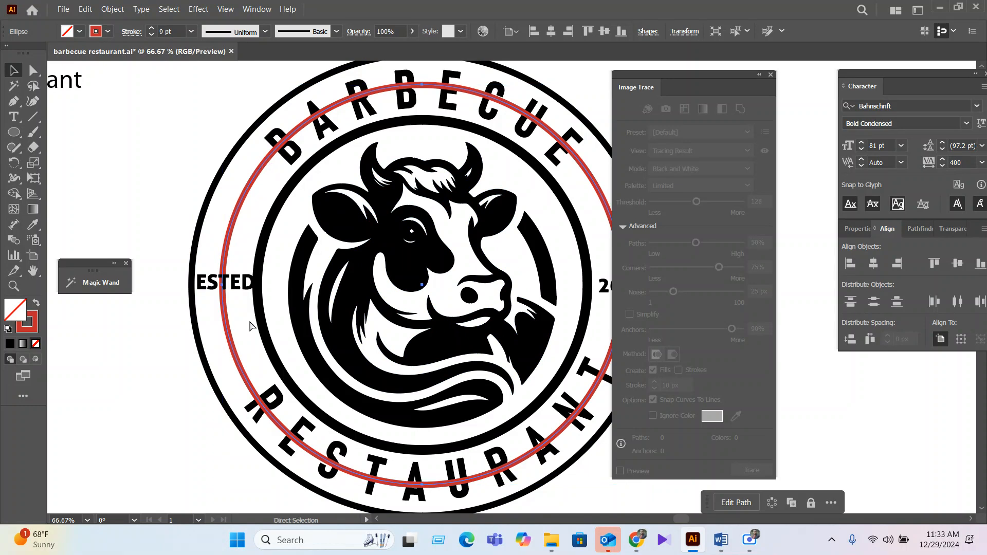
key("Delete")
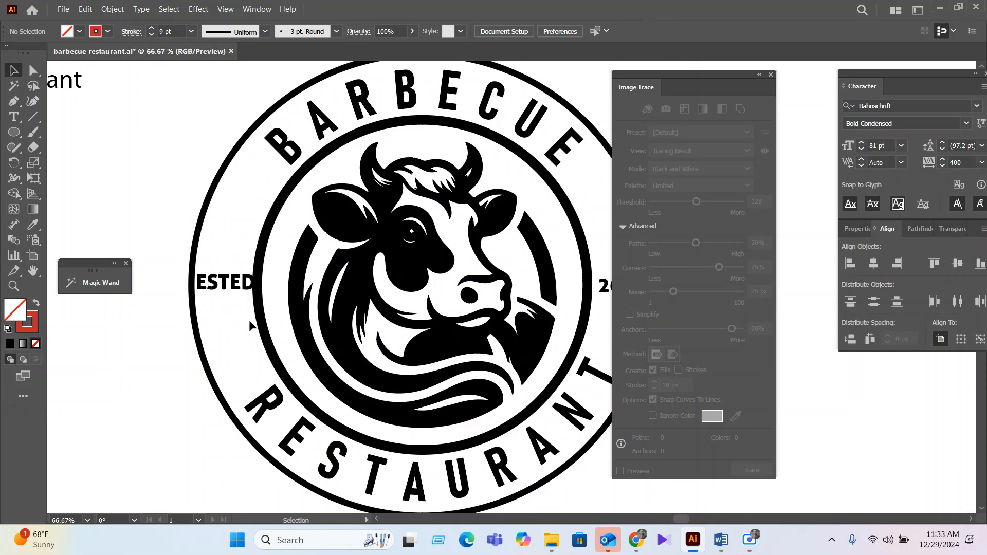
Examine the badge's curved lettering and outer circle, both up close and as a whole
left_click_drag(551, 489, 542, 491)
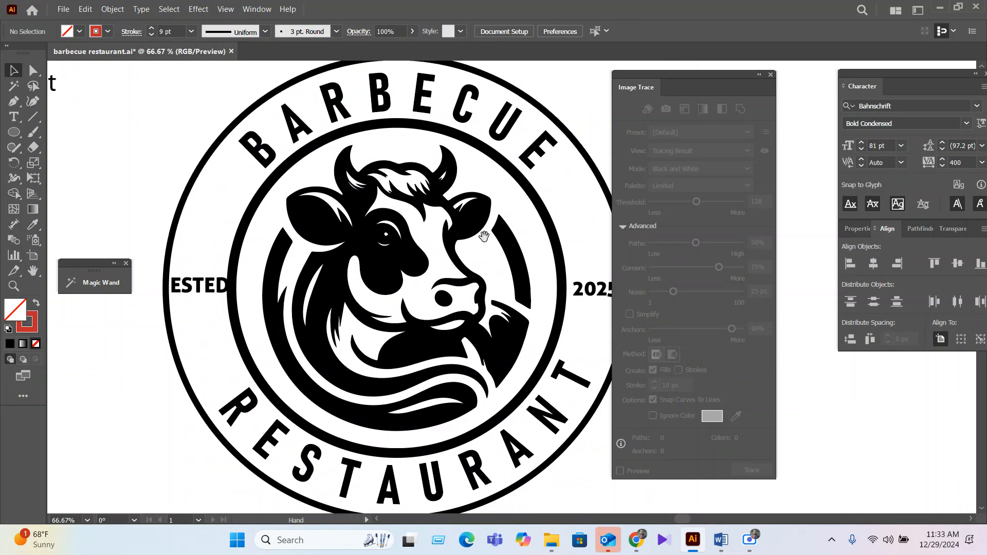
left_click_drag(484, 237, 459, 242)
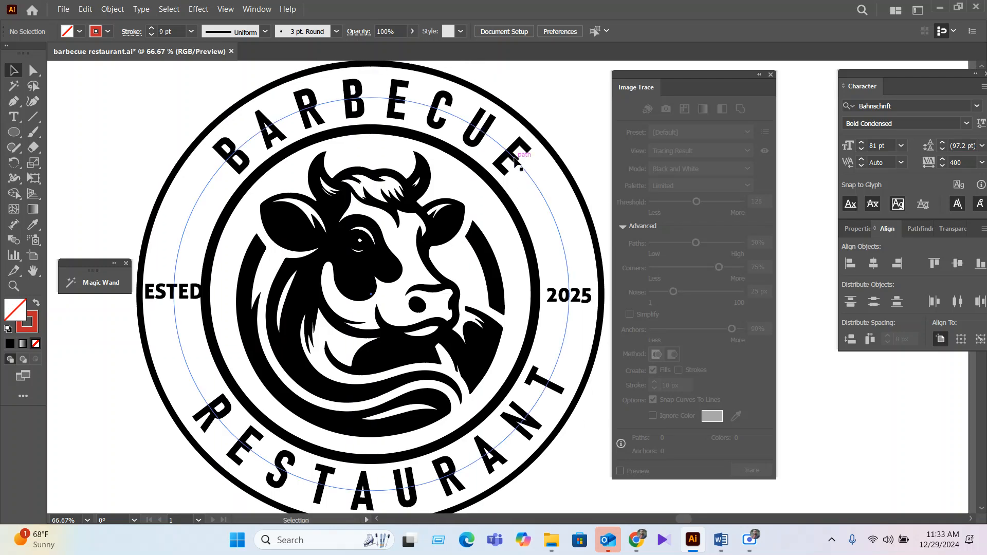
left_click(549, 367)
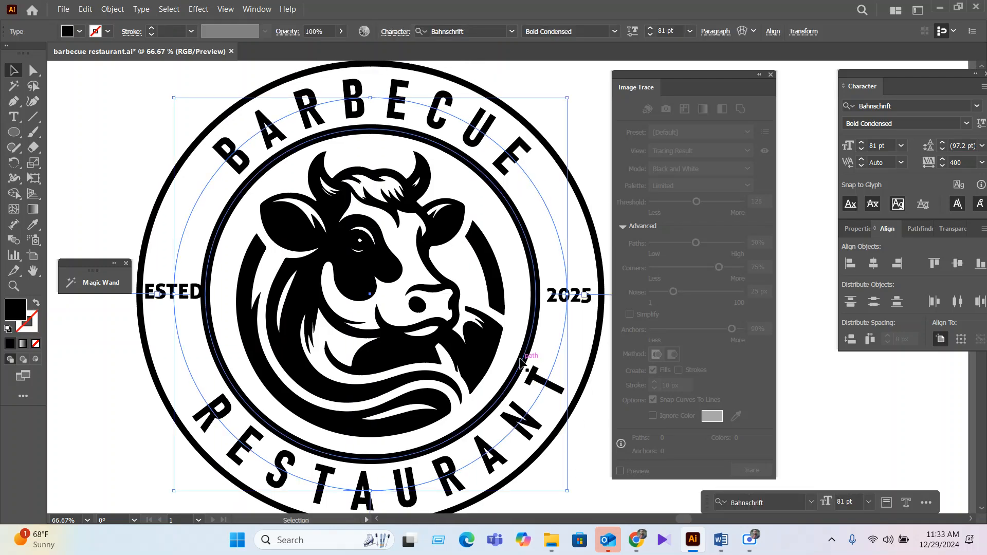
left_click(530, 125)
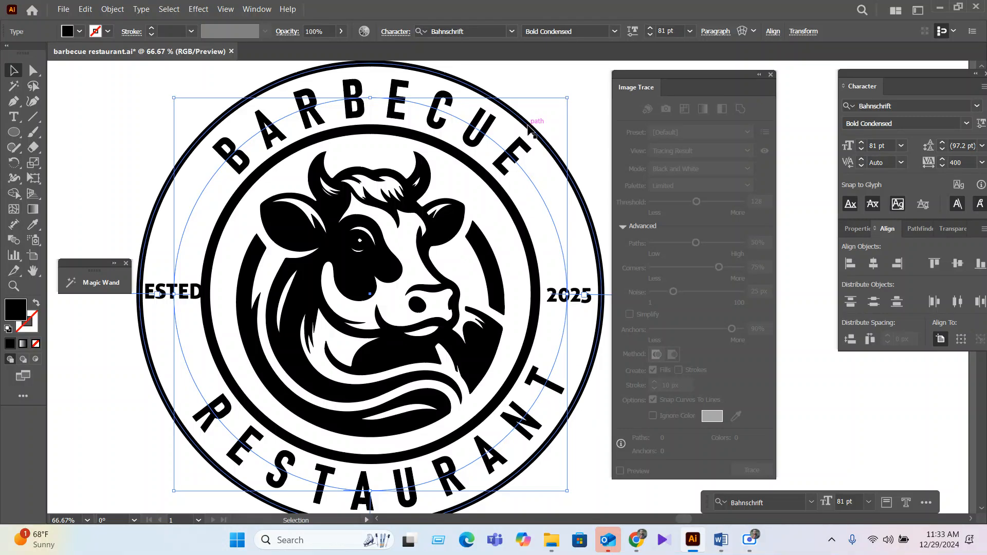
scroll(530, 126, "up", 2)
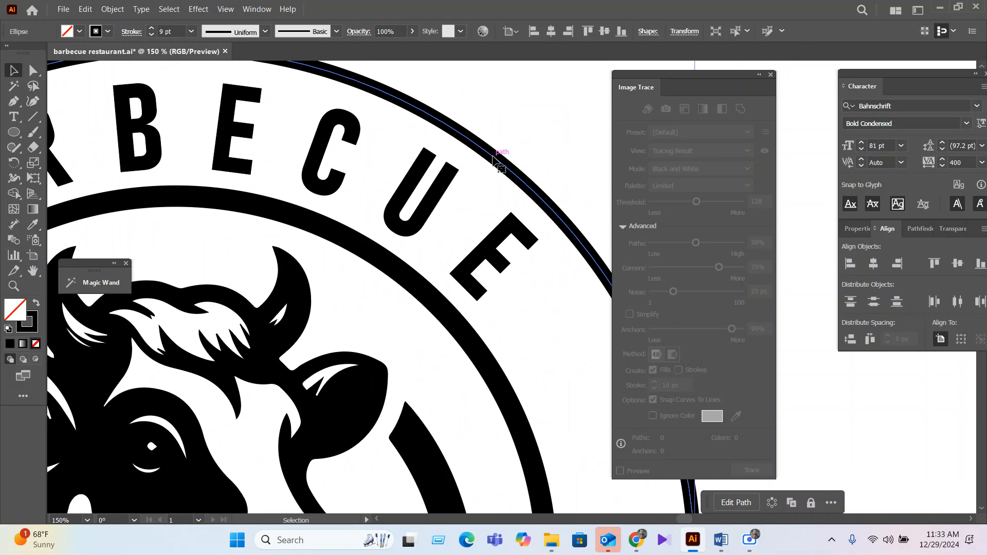
scroll(496, 162, "down", 3)
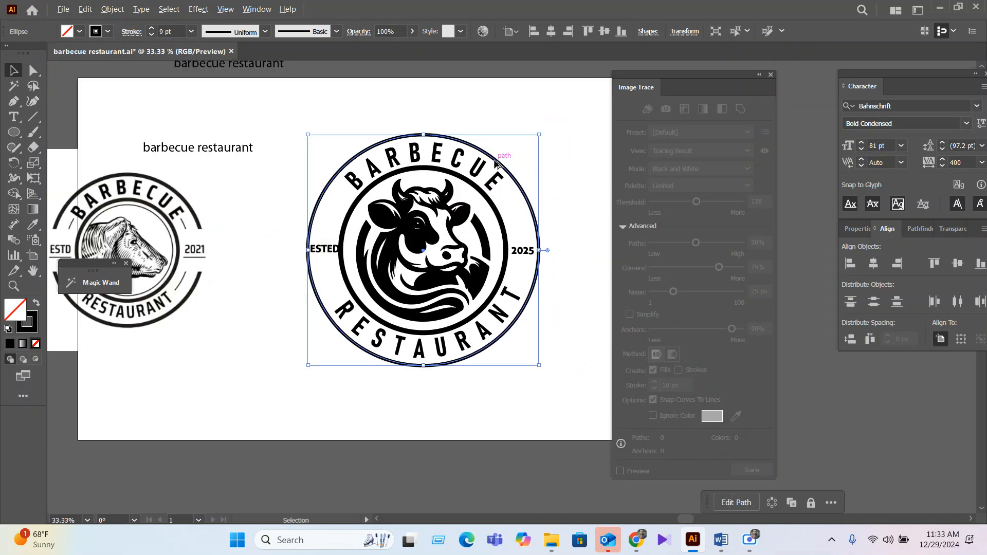
scroll(140, 281, "up", 3)
scroll(140, 281, "down", 3)
scroll(462, 217, "up", 2)
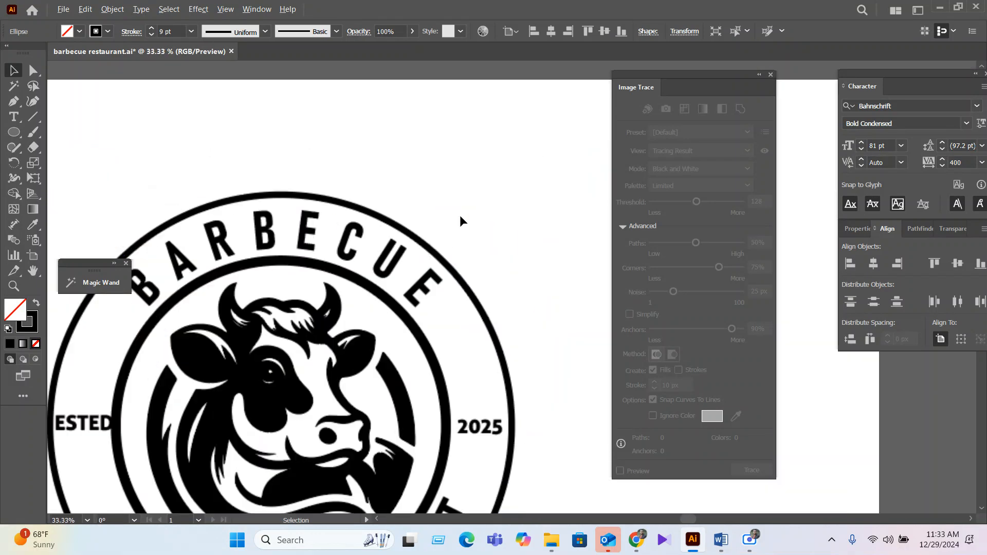
left_click_drag(393, 276, 514, 211)
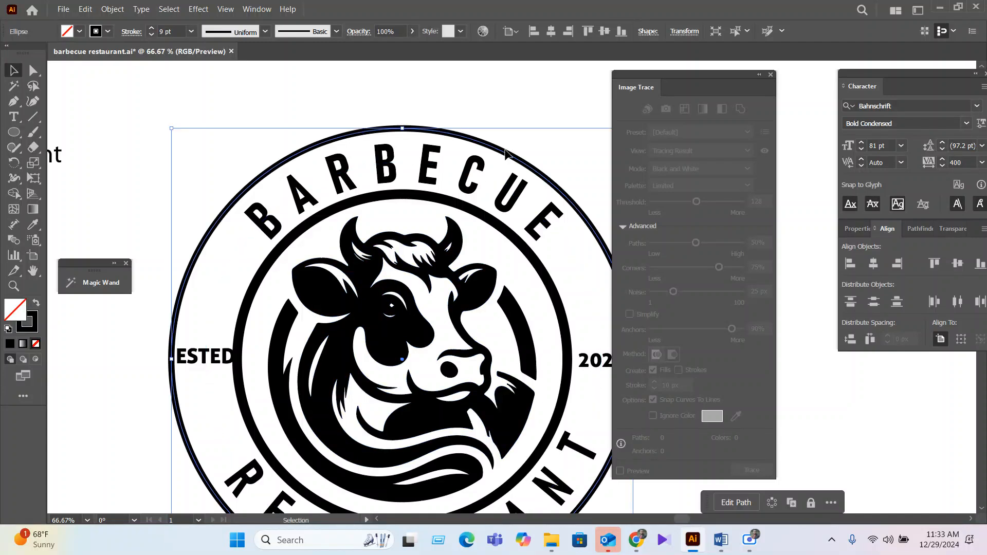
left_click(510, 103)
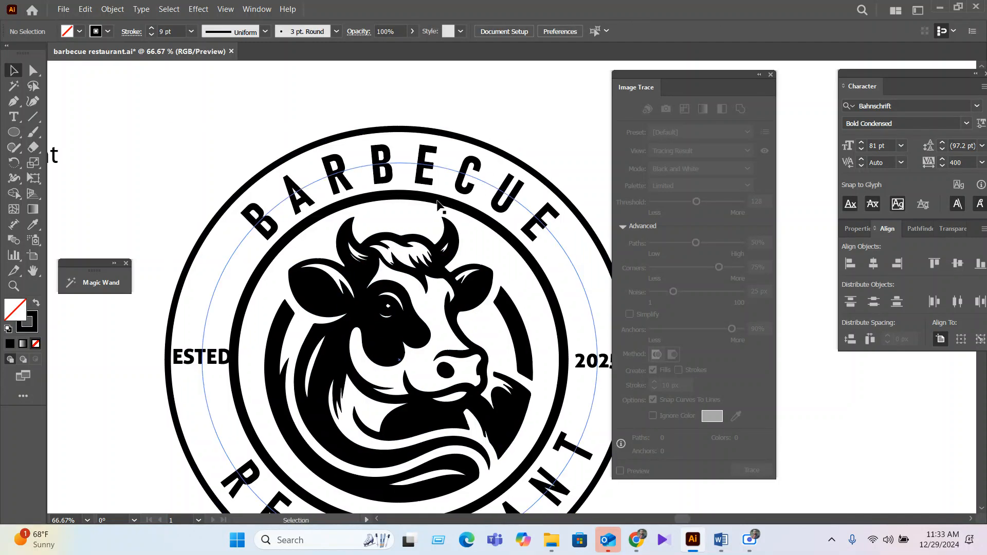
Set the stroke weight of the badge's outer circle to 11 pt
scroll(437, 203, "up", 1)
left_click(452, 151)
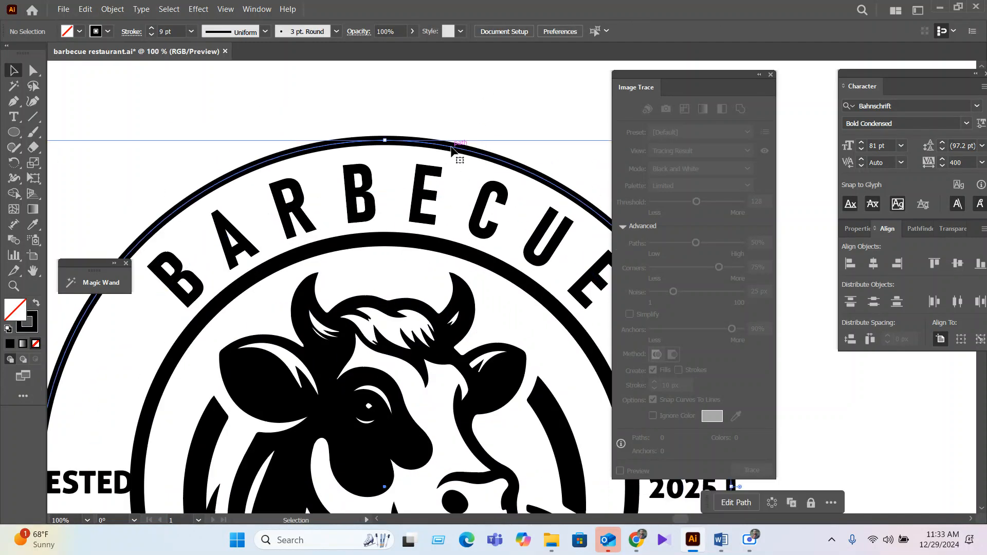
left_click(164, 30)
key("Up")
key("Up")
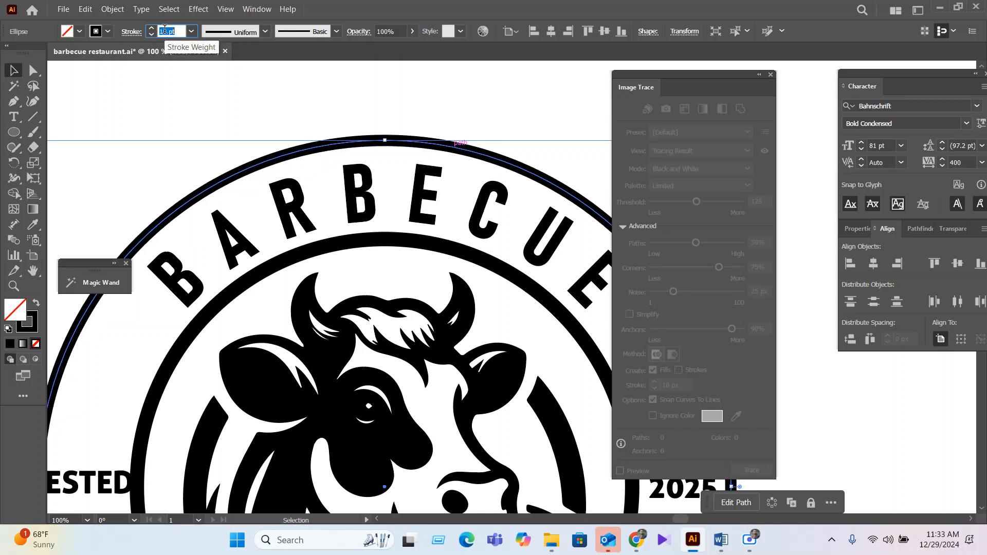
key("Down")
key("Up")
key("Return")
left_click(216, 133)
scroll(307, 110, "down", 2)
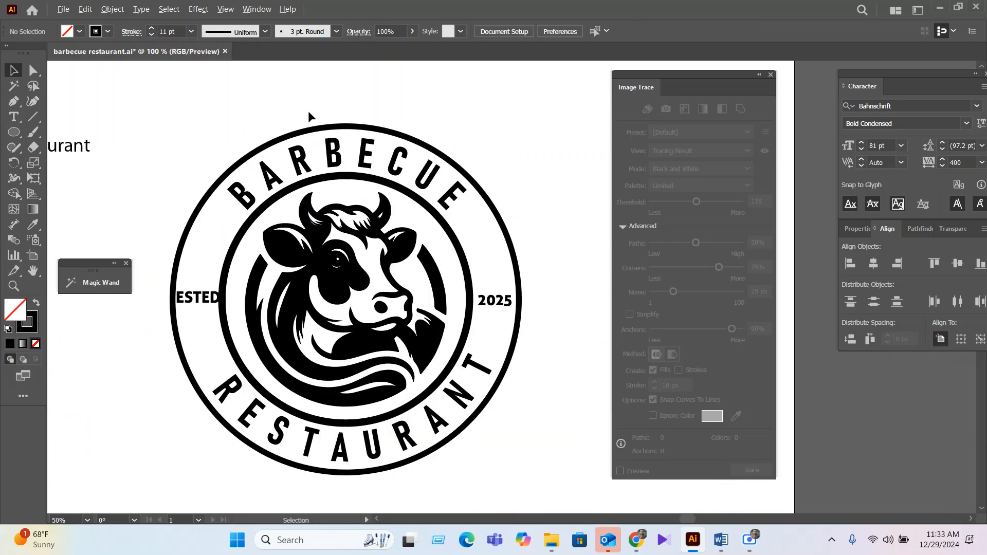
Copy the outer circle's stroke onto the inner circle around the cow with the Eyedropper tool
left_click(390, 191)
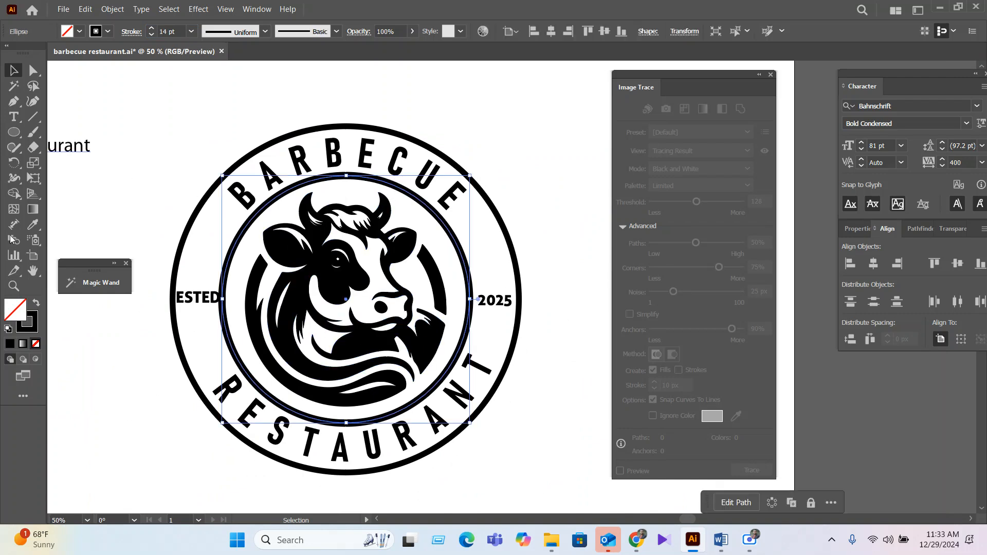
key("i")
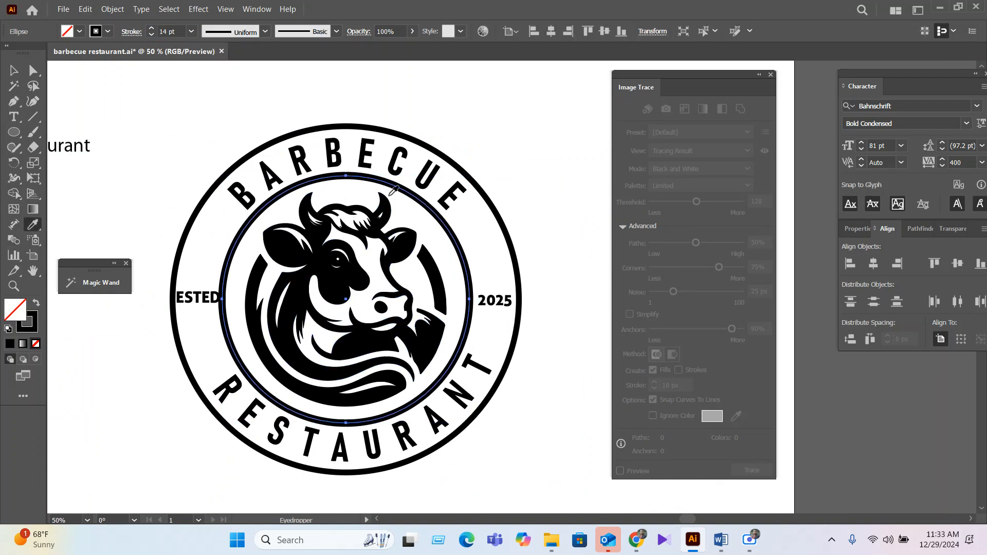
left_click(369, 126)
left_click(15, 75)
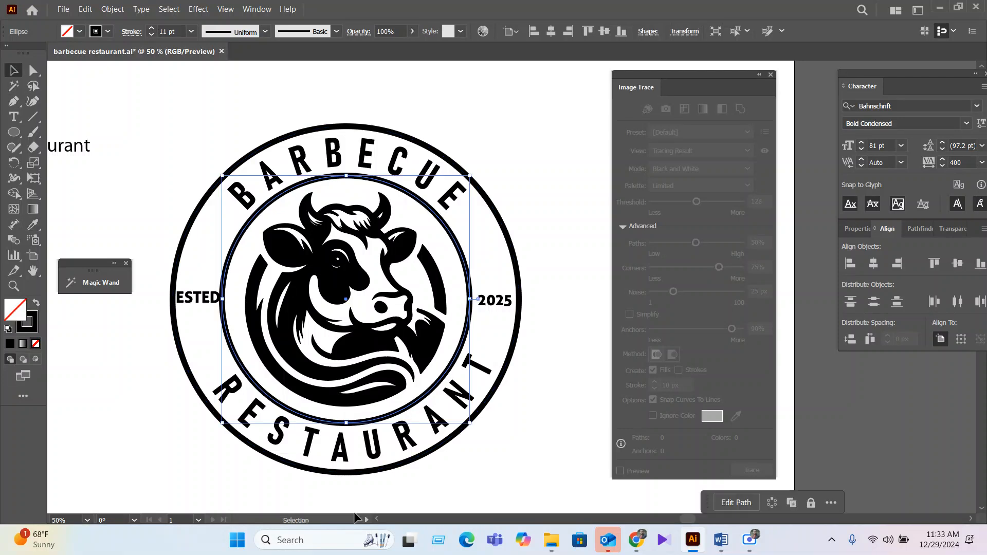
left_click(509, 472)
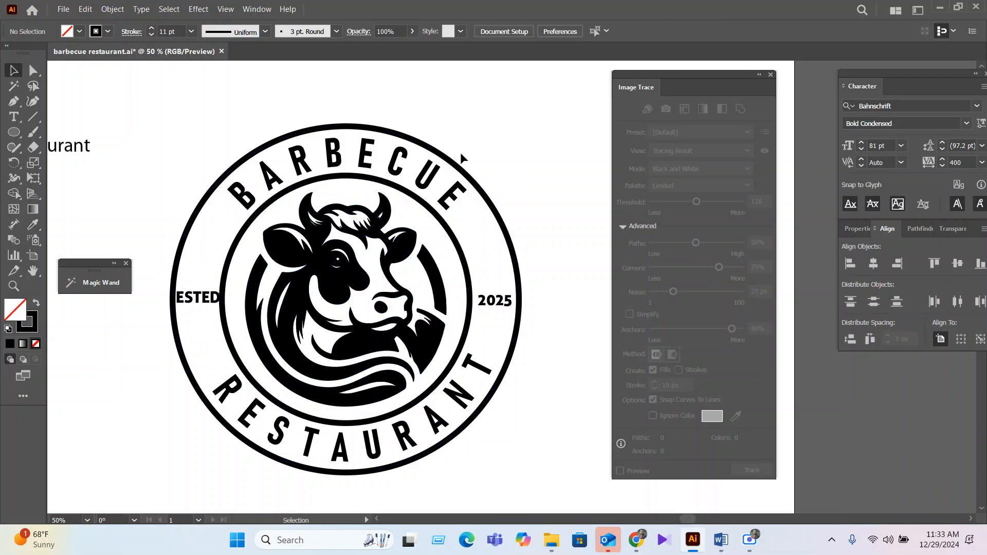
Restore the deleted red circle between the badge's outer and inner circles
scroll(435, 170, "up", 3)
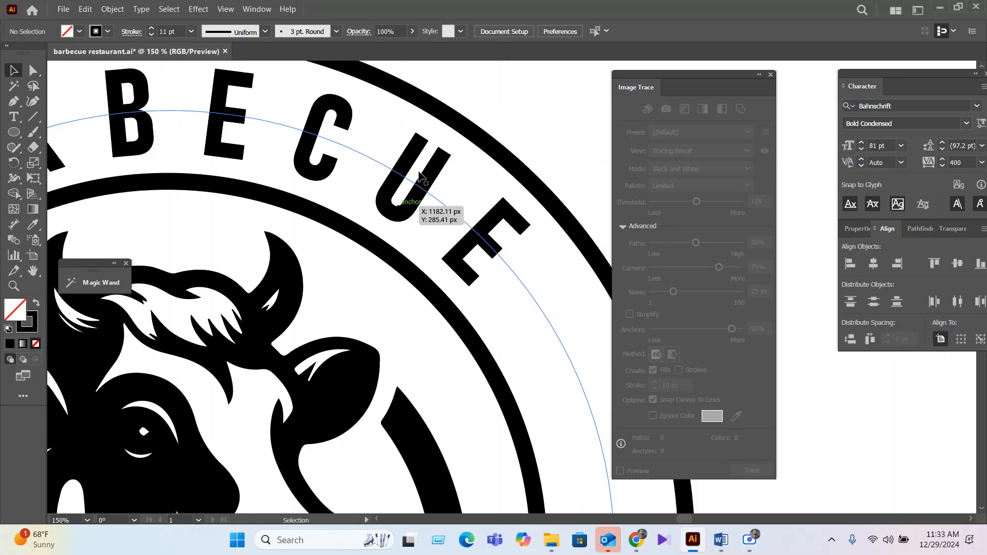
scroll(418, 201, "down", 2)
left_click_drag(594, 490, 624, 411)
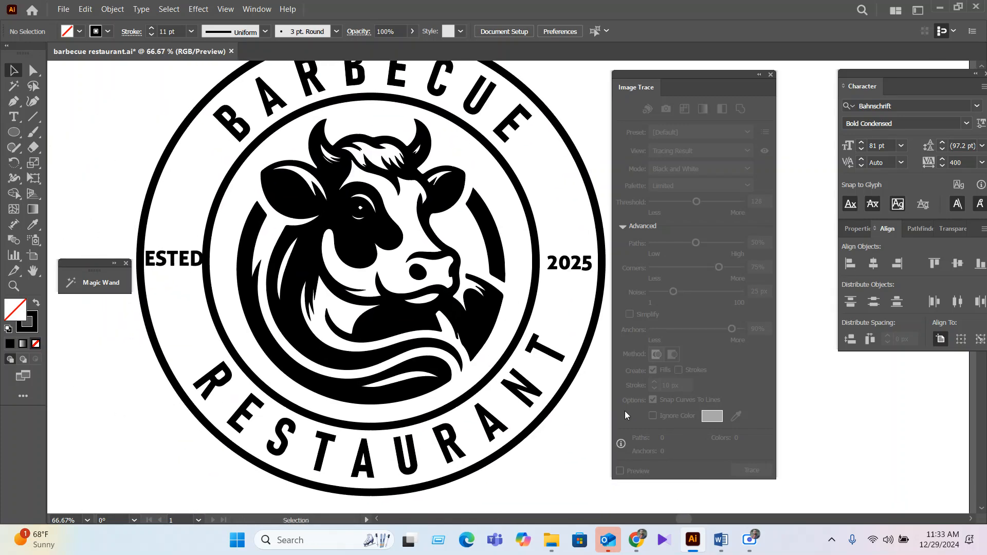
scroll(624, 411, "down", 1)
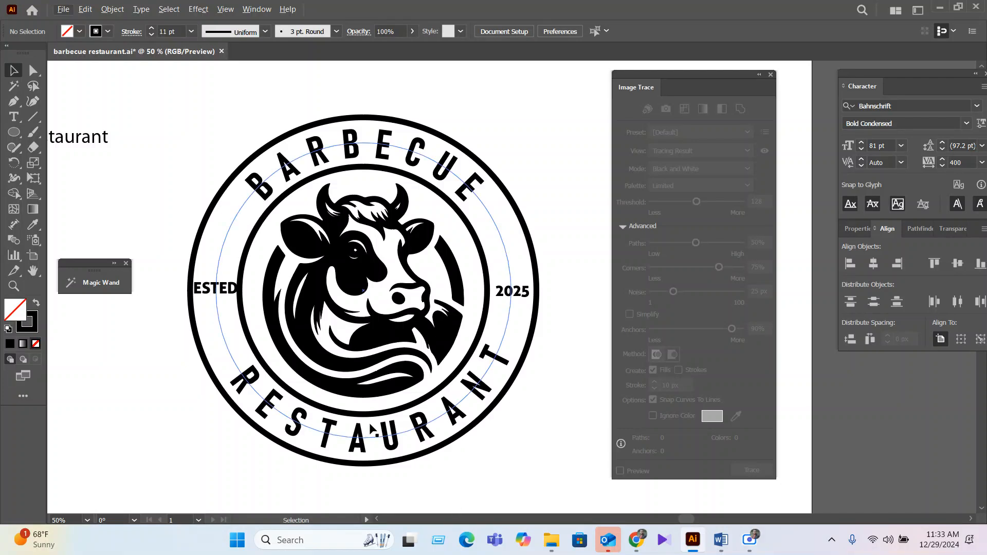
key("a")
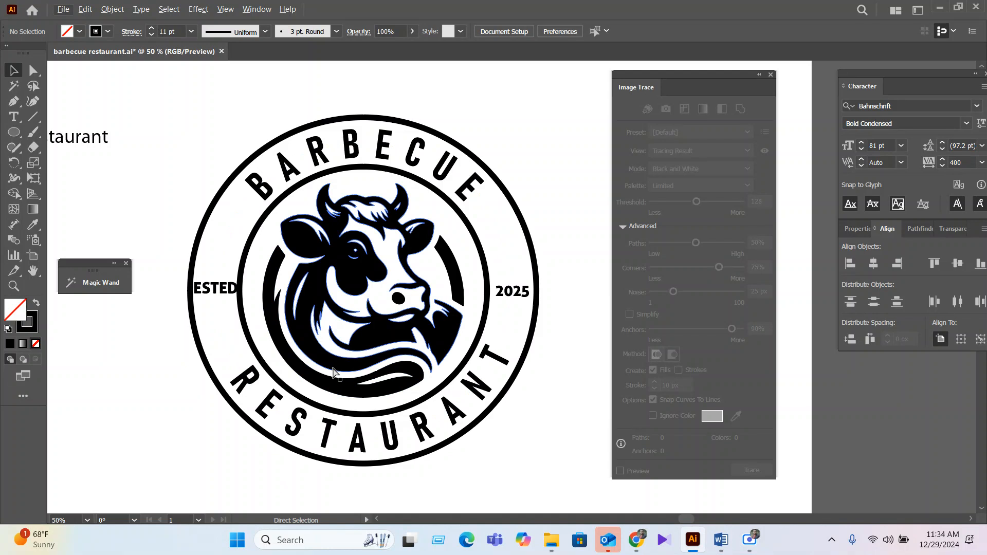
key("ctrl+z")
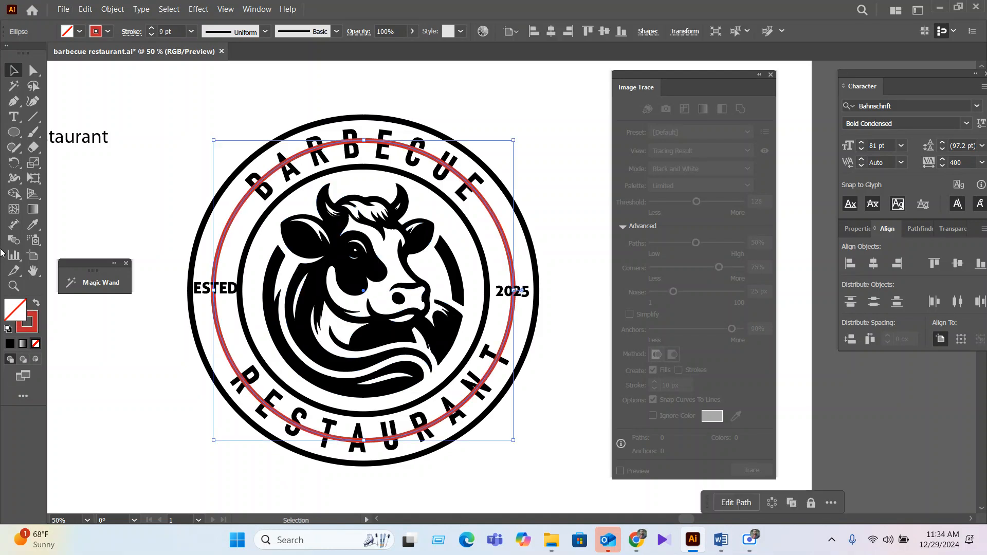
Match the red middle circle's stroke to the black outer circle with the Eyedropper tool
key("i")
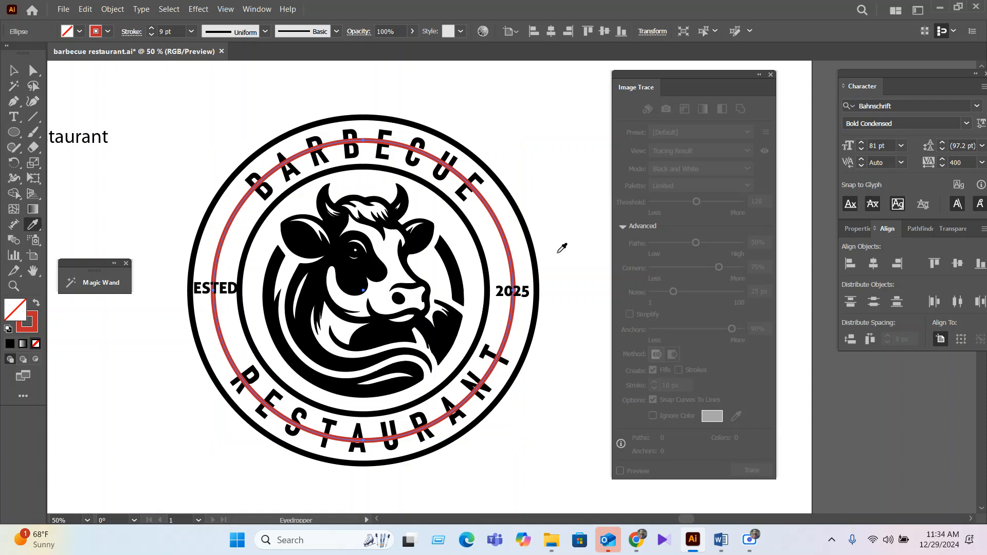
left_click(532, 237)
left_click(14, 70)
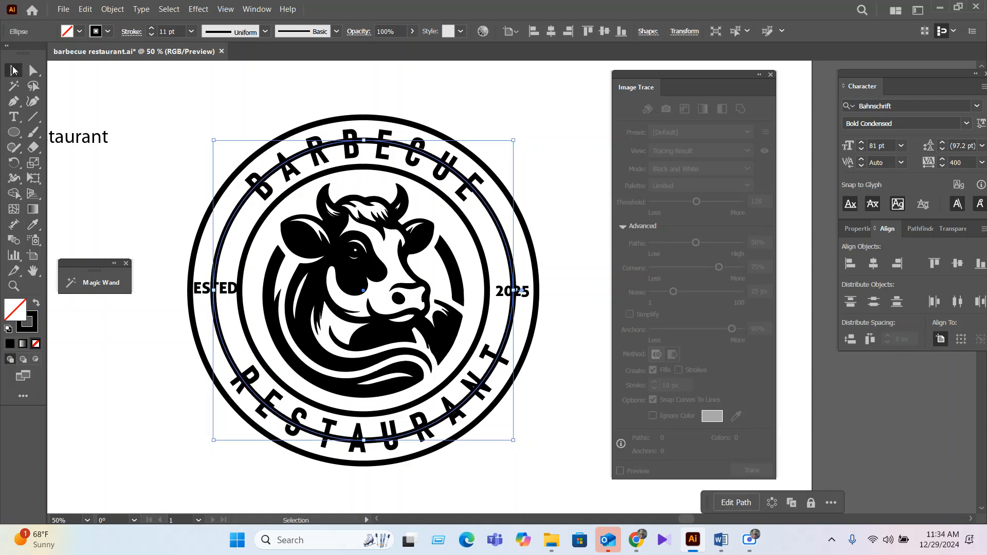
left_click(97, 157)
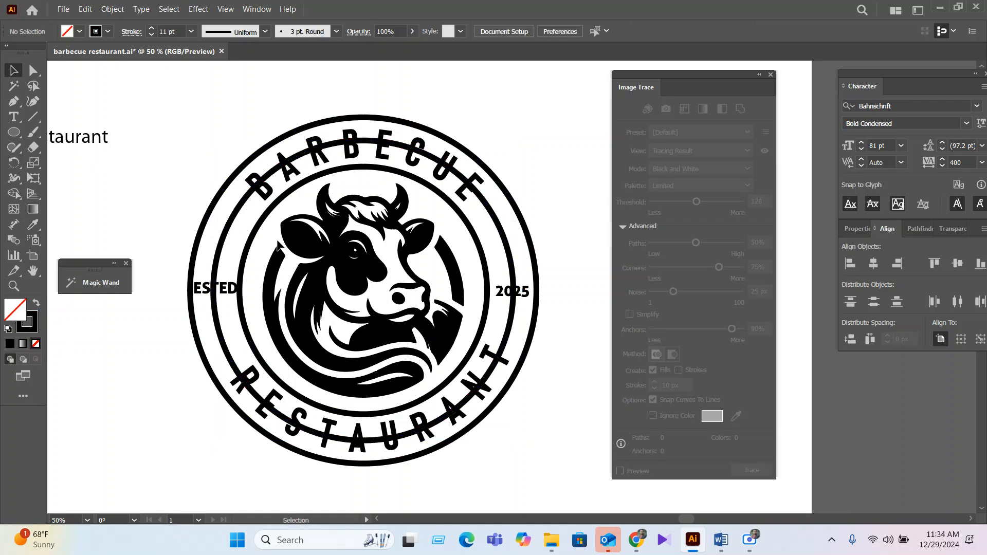
Duplicate the complete badge from the artboard onto the empty canvas above and to the left of it
scroll(276, 242, "down", 2)
left_click_drag(138, 350, 263, 362)
scroll(251, 321, "up", 1)
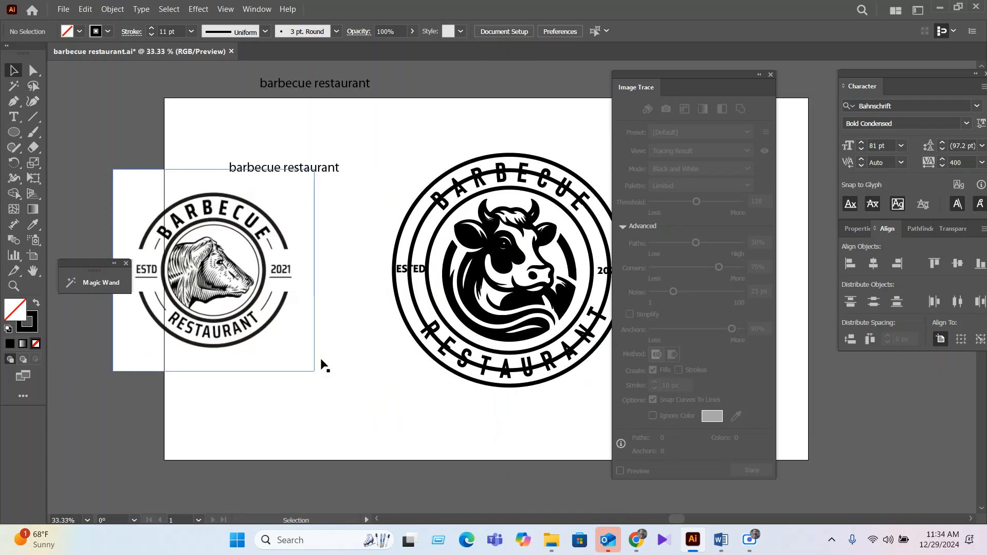
left_click_drag(442, 417, 334, 409)
left_click_drag(547, 408, 271, 100)
scroll(424, 337, "down", 4)
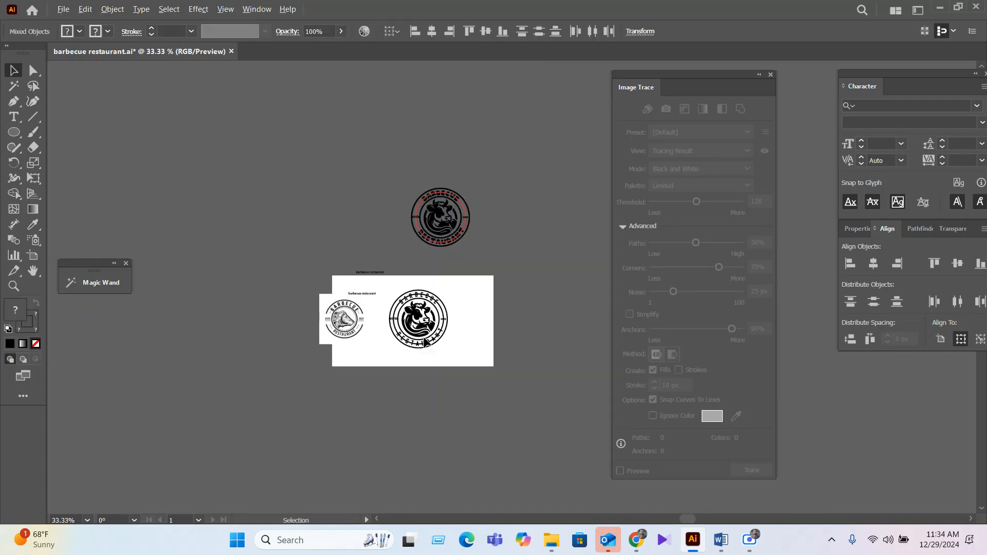
left_click_drag(436, 329, 240, 212, "alt")
Expand the whole badge on the artboard into plain shapes, including its appearance, objects, fills and strokes
scroll(442, 347, "up", 4)
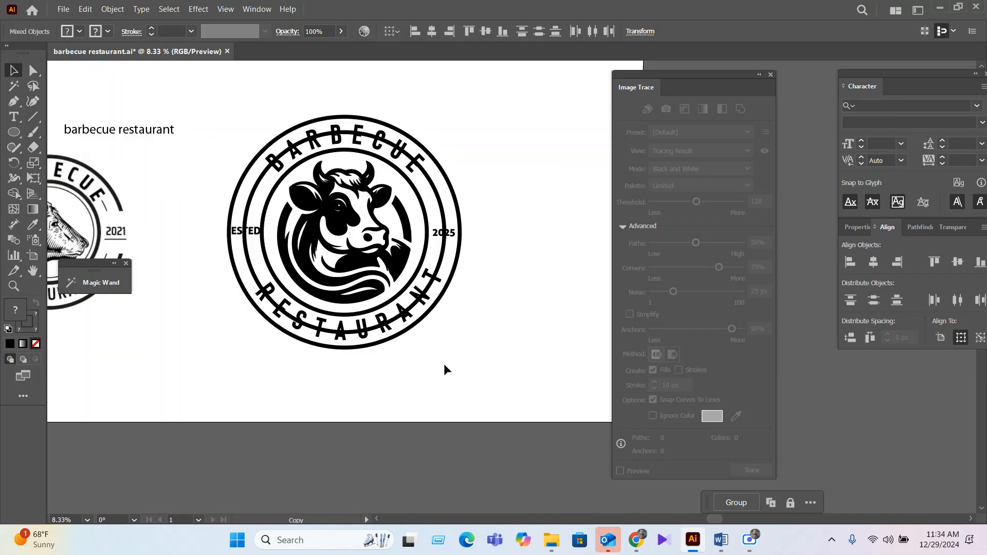
left_click_drag(444, 369, 221, 110)
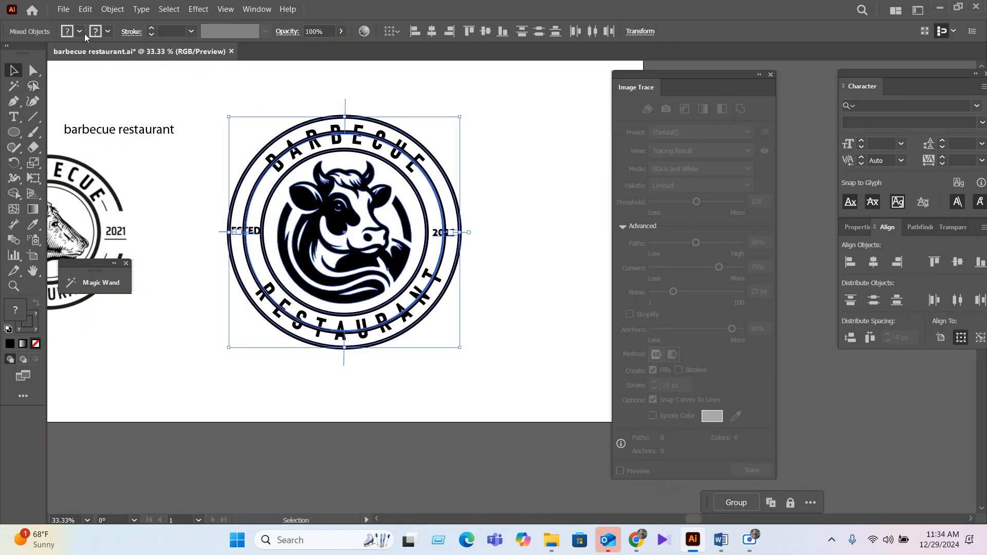
left_click(506, 414)
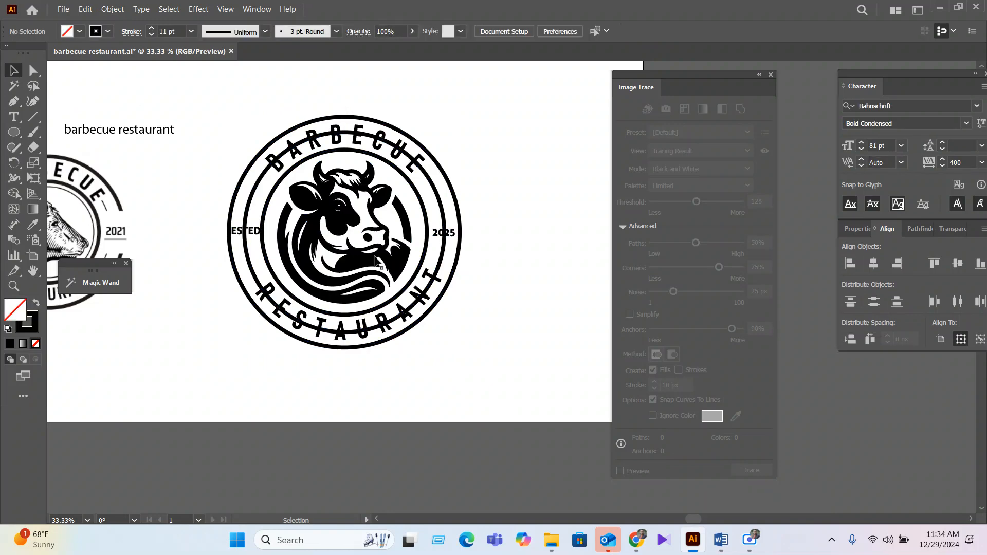
left_click_drag(251, 105, 439, 360)
left_click(107, 12)
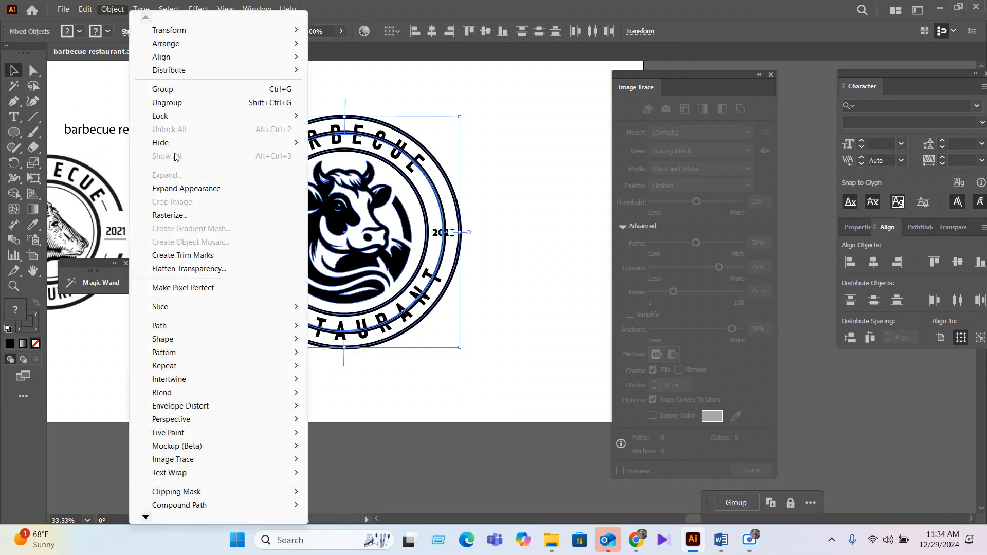
left_click(187, 189)
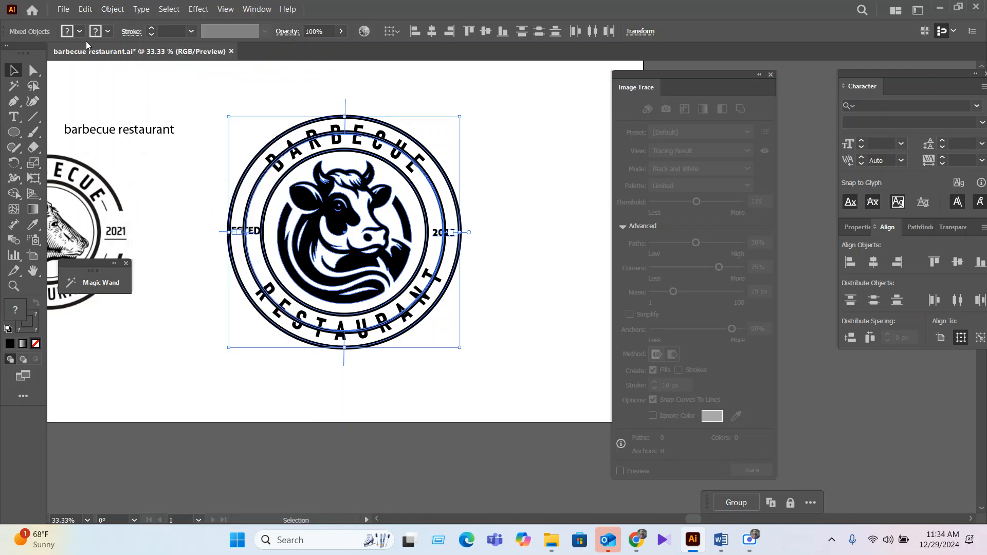
left_click(112, 9)
left_click(167, 176)
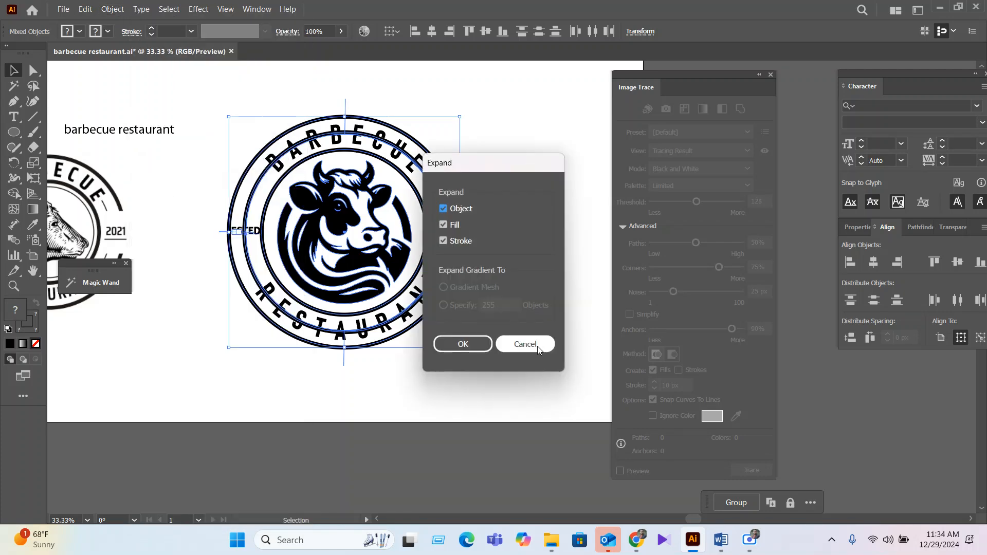
left_click(469, 344)
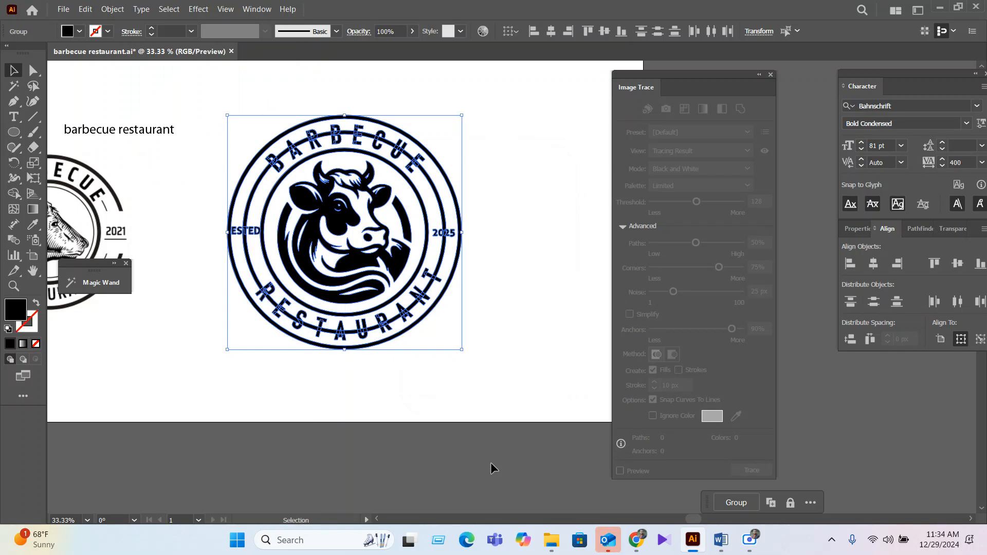
left_click(557, 350)
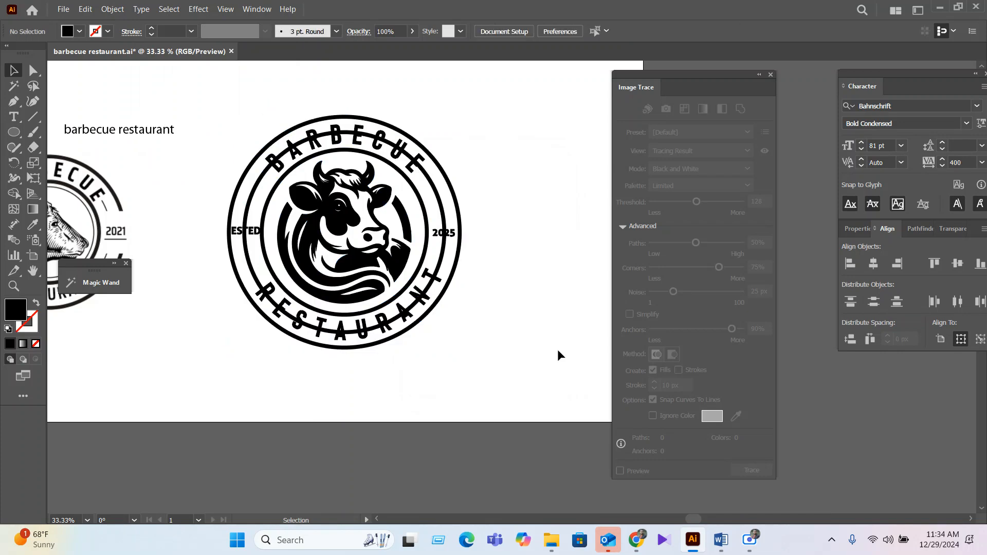
Draw a wide black rectangle across the badge's middle and center it horizontally and vertically with the outer circle
right_click(14, 132)
left_click(79, 133)
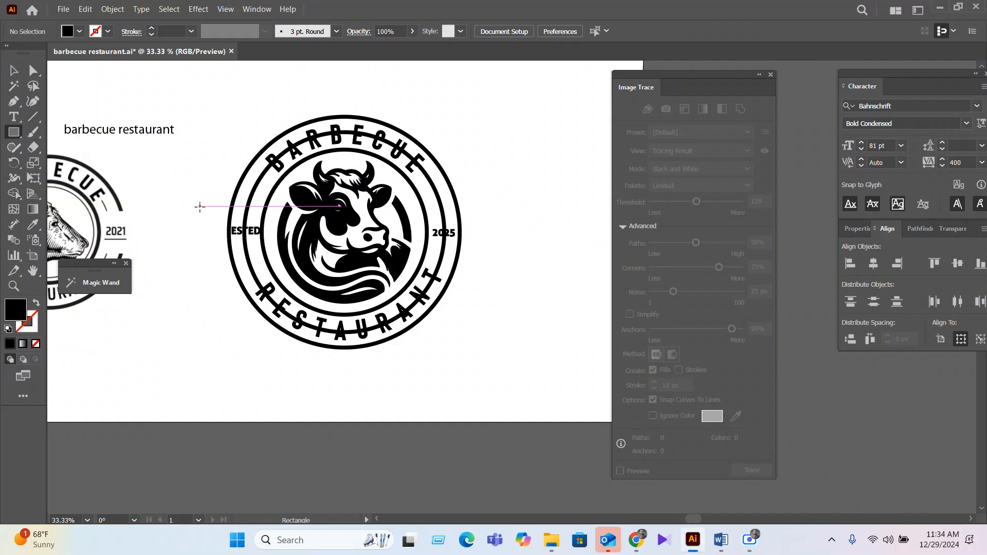
left_click_drag(196, 193, 491, 257)
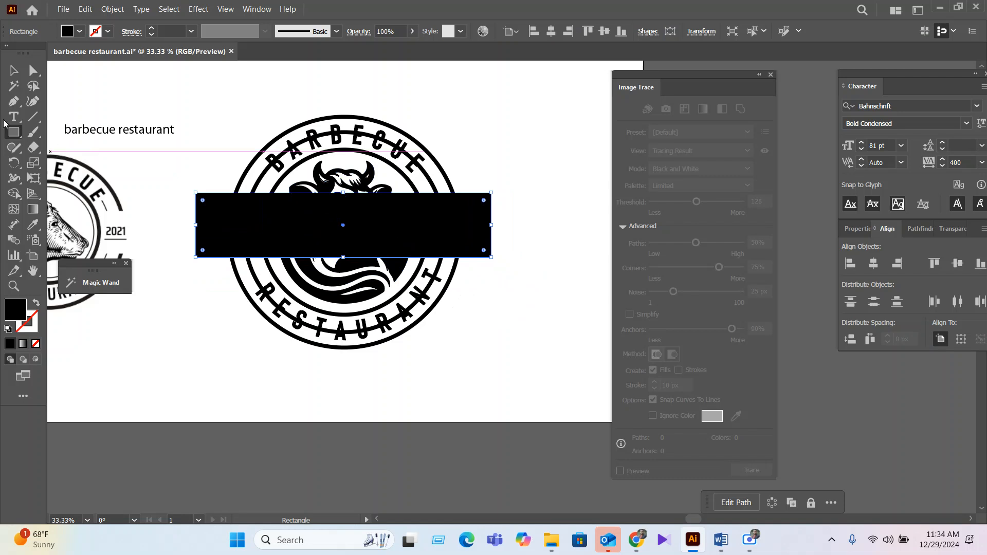
key("v")
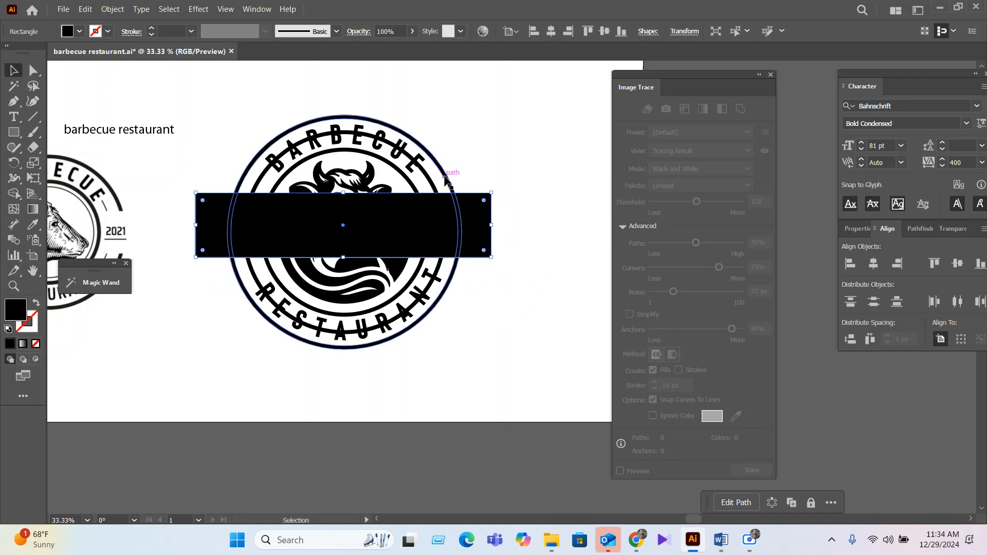
left_click(445, 177, "shift")
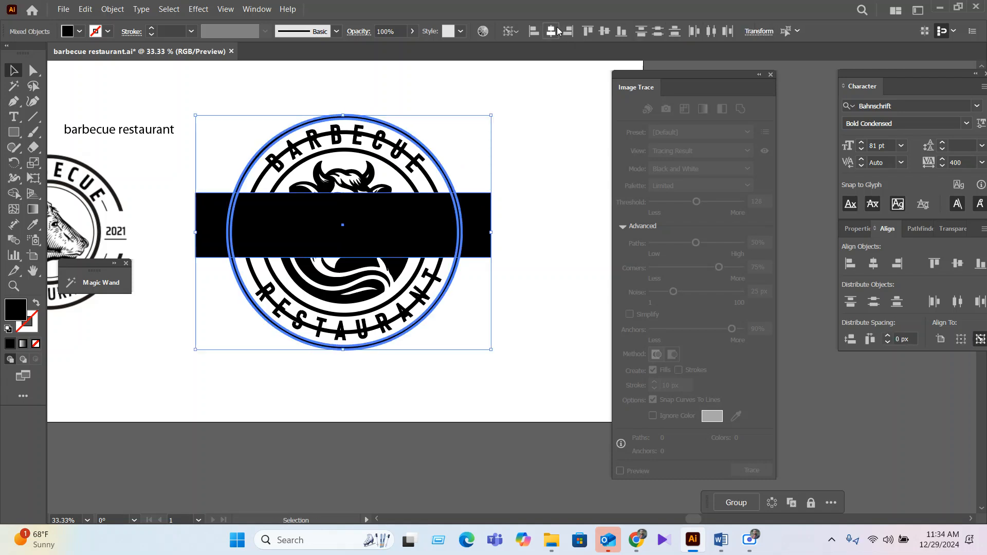
left_click(550, 30)
left_click(604, 31)
left_click(501, 369)
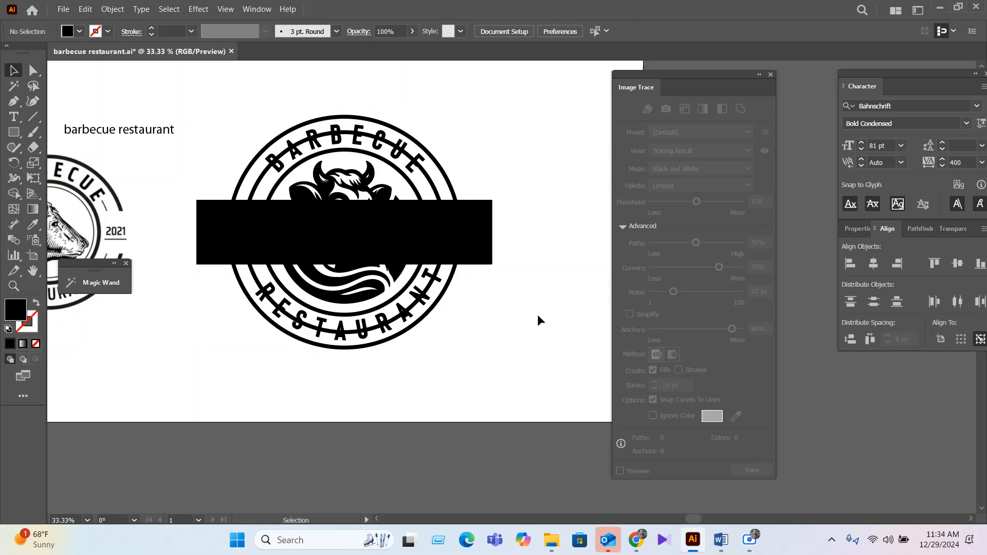
Remove the rectangle and the outer circle's sections beneath it with the Shape Builder tool, leaving gaps beside ESTED and 2025
left_click(488, 228)
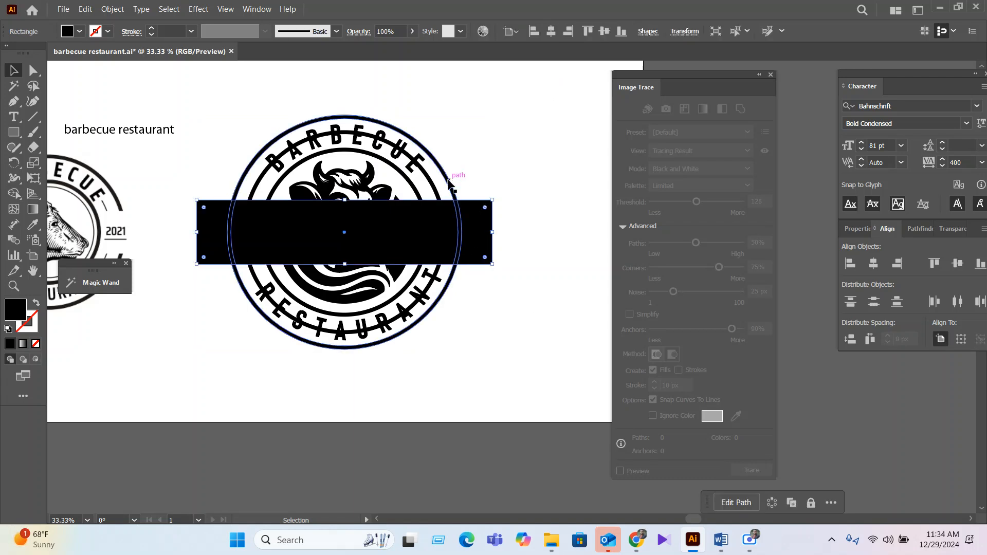
left_click(449, 182, "shift")
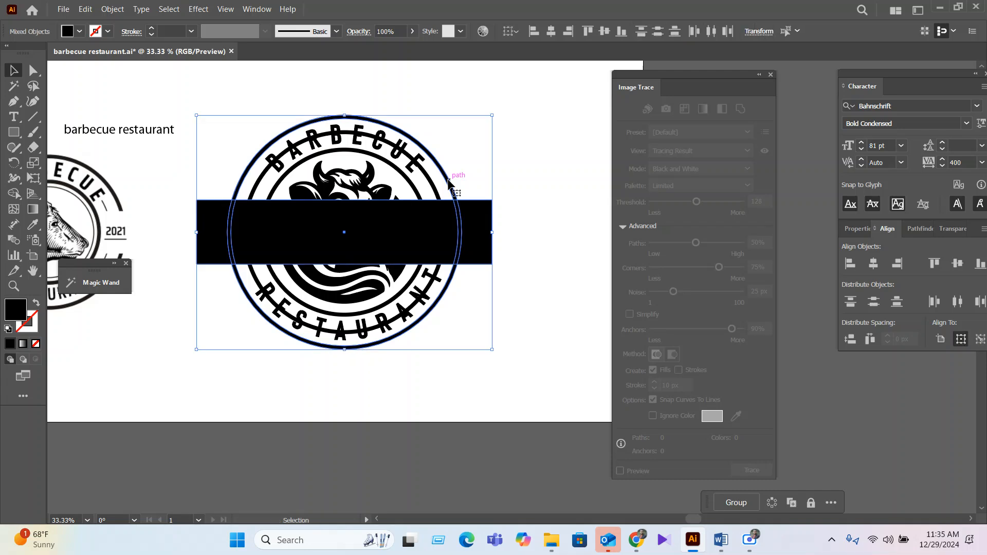
left_click(8, 195)
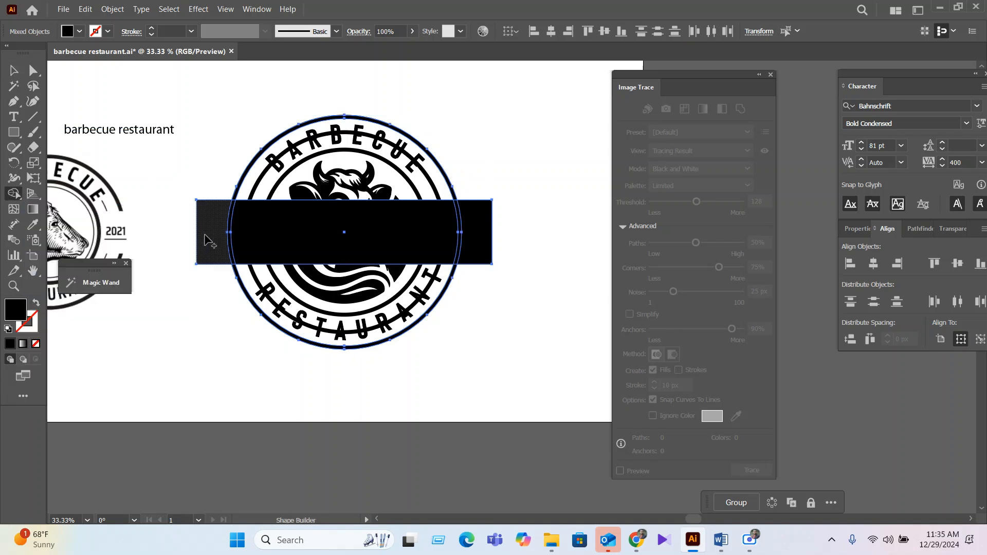
left_click_drag(206, 235, 496, 227)
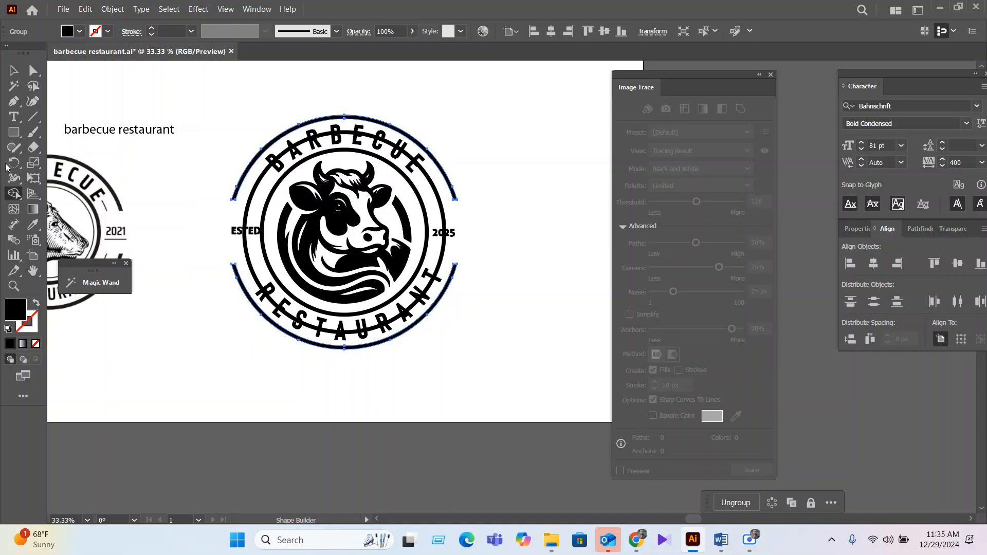
left_click(13, 70)
left_click(313, 418)
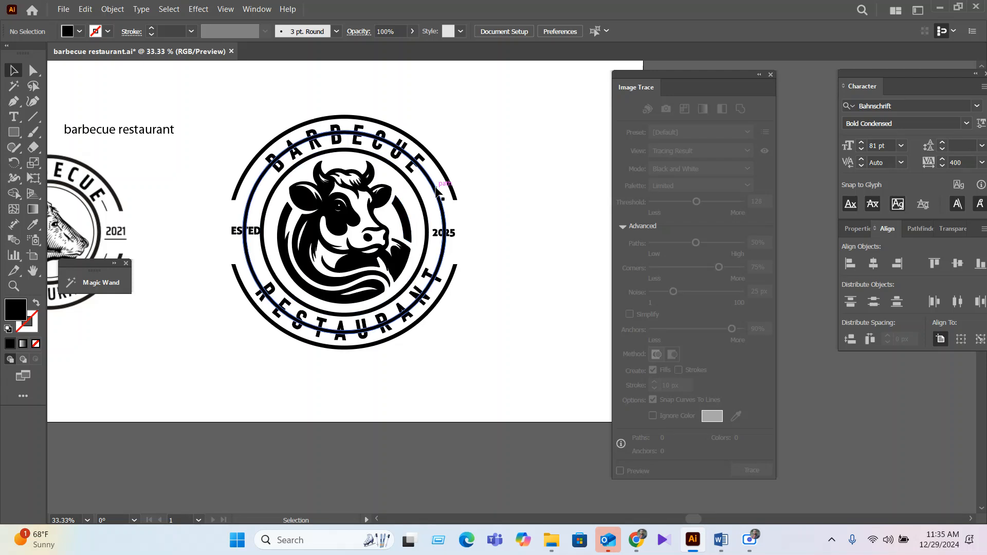
left_click(14, 199)
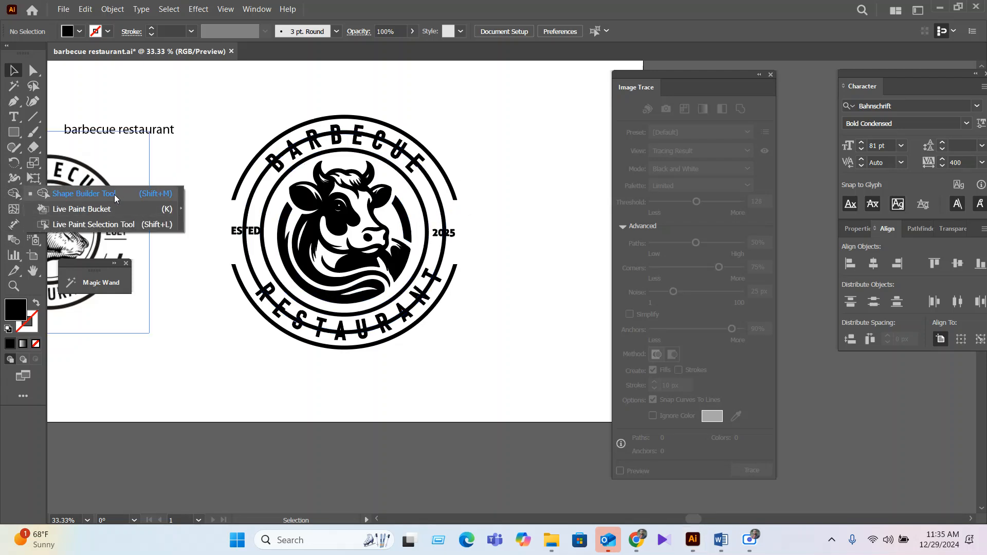
left_click(455, 360)
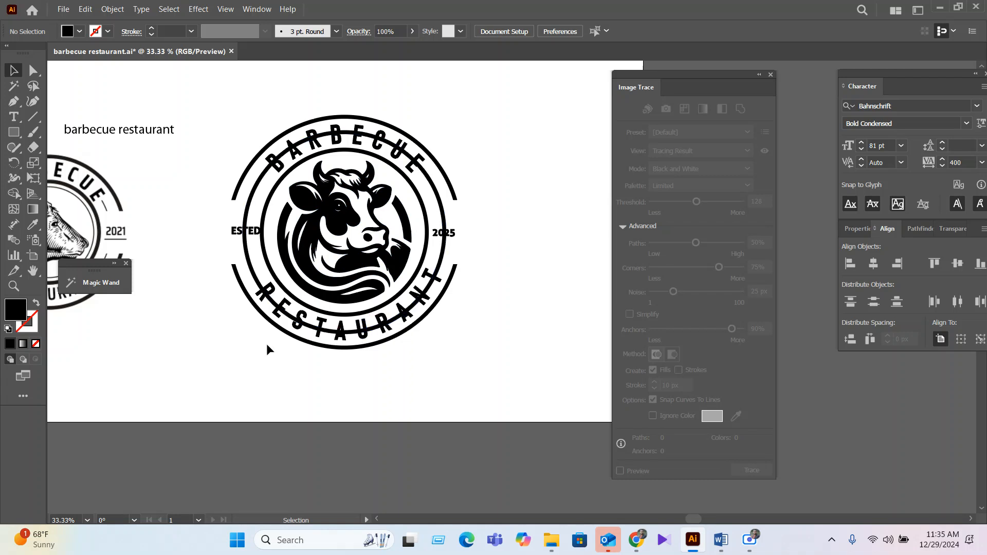
left_click_drag(168, 371, 239, 366)
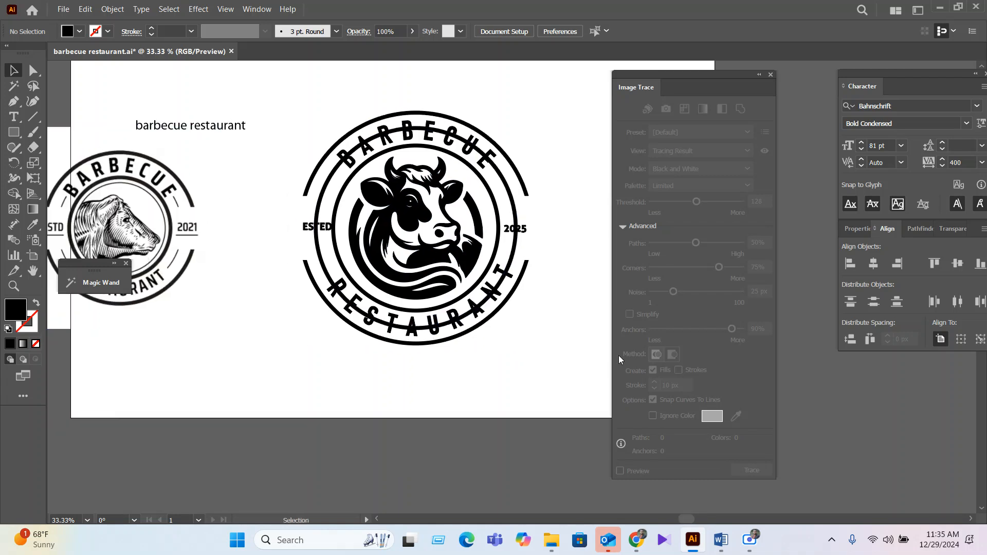
left_click(520, 252)
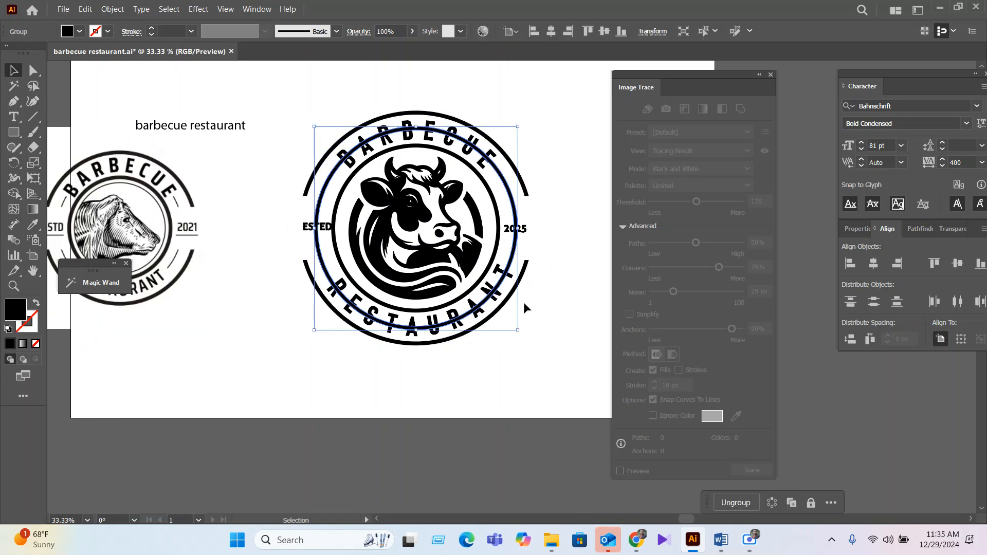
left_click(250, 356)
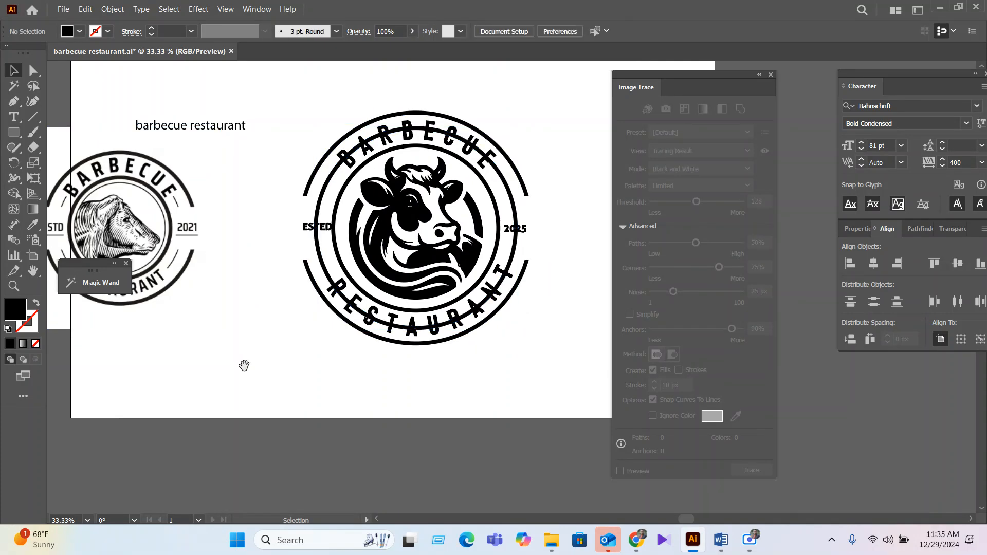
left_click_drag(245, 365, 327, 366)
left_click_drag(515, 357, 409, 370)
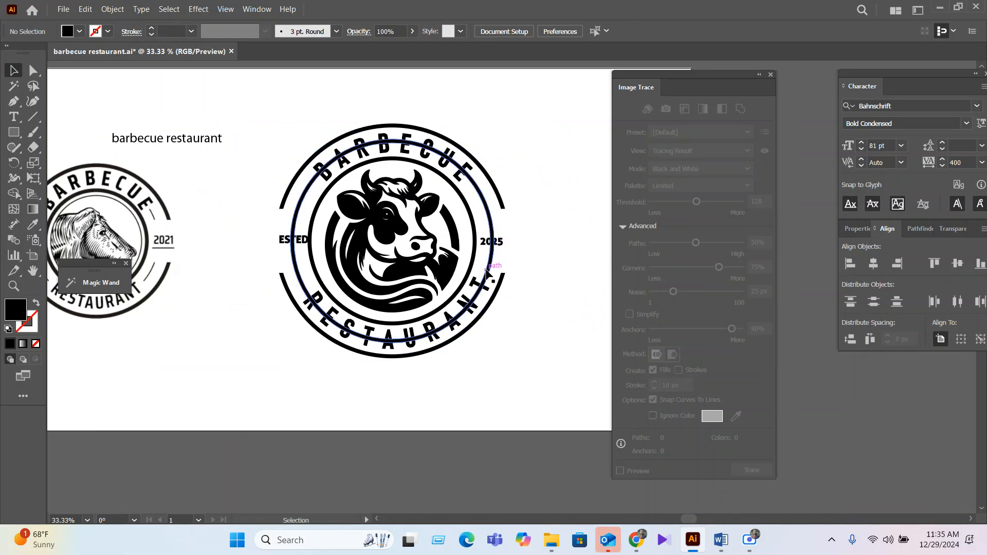
left_click_drag(449, 440, 489, 440)
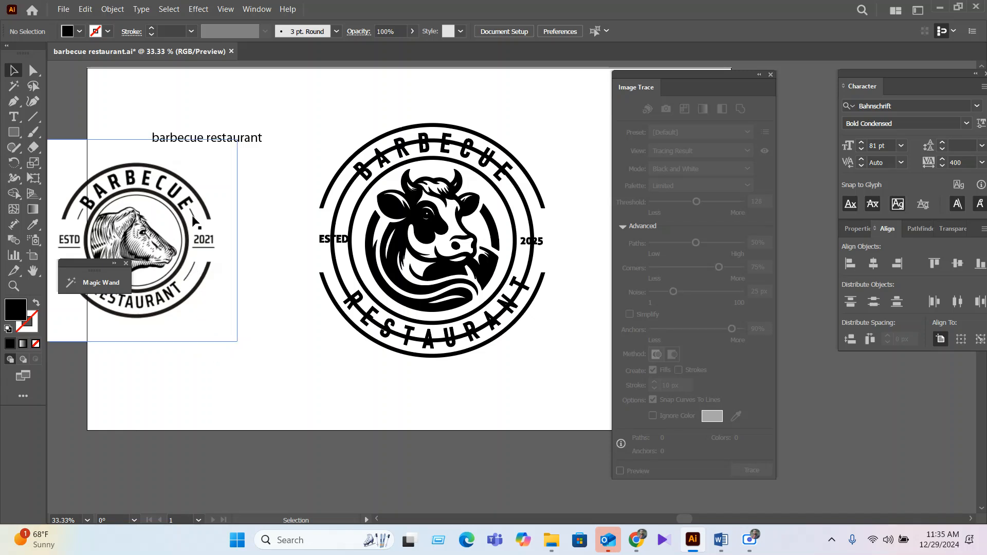
Place a grouped pair of horizontal guides, one at the upper edge of the outer ring's side gaps and one just above it
key("ctrl")
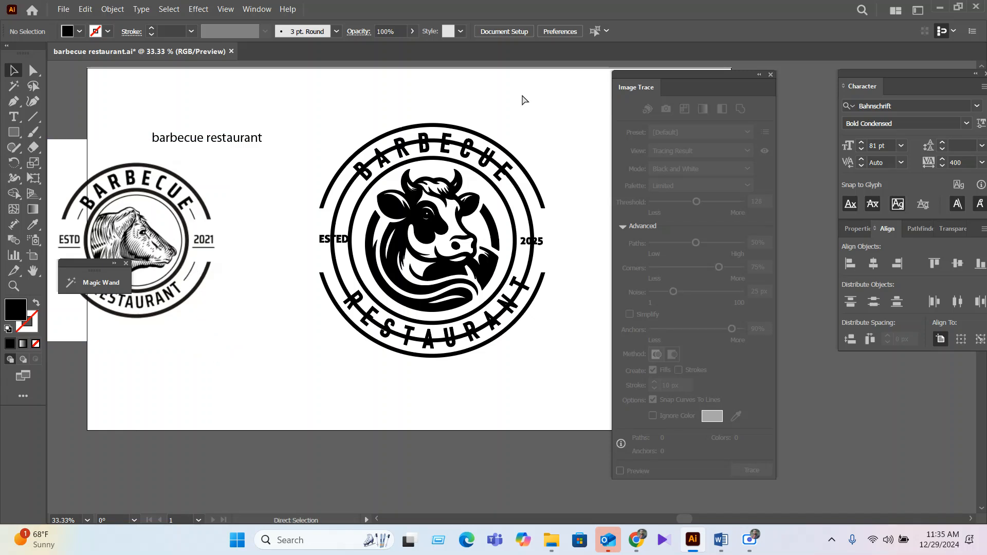
key("ctrl+r")
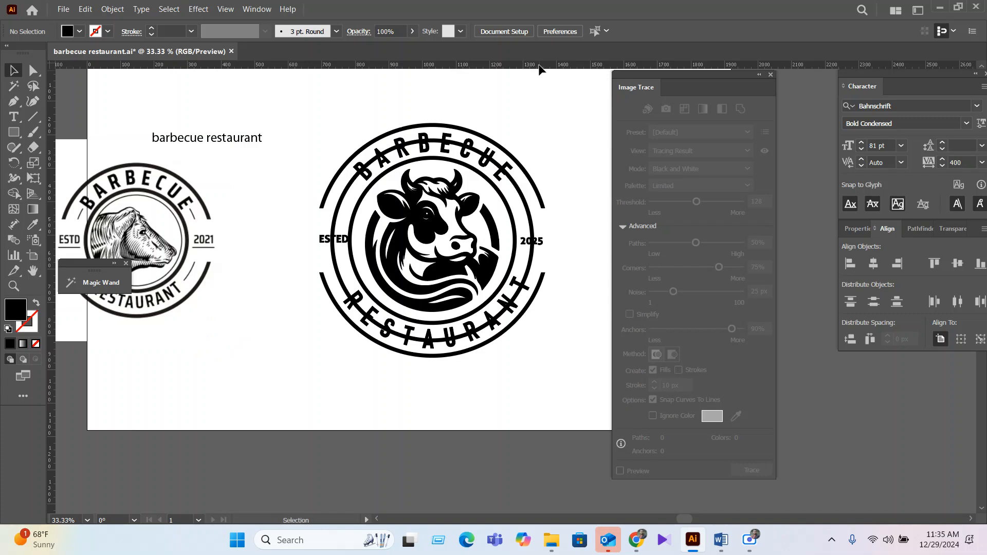
left_click_drag(540, 69, 516, 187)
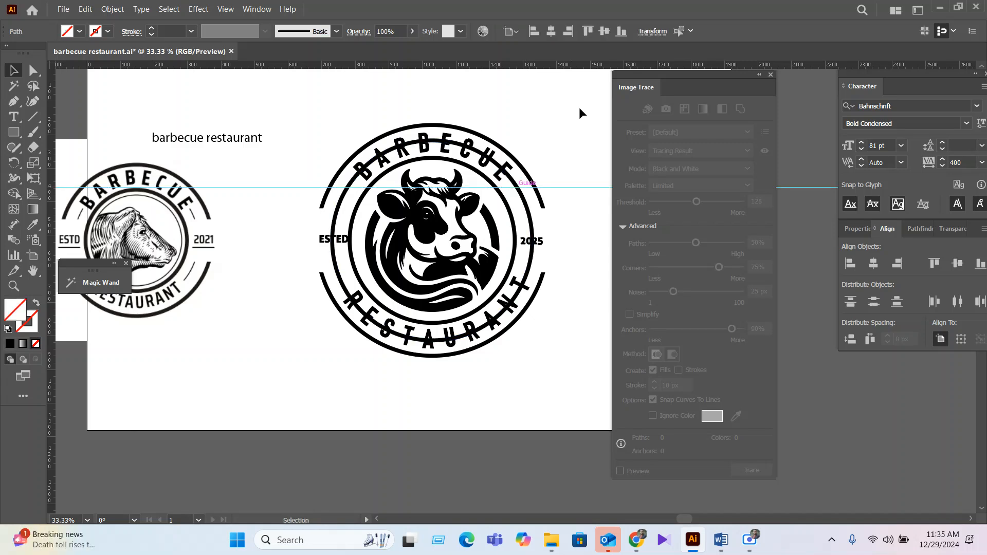
left_click_drag(590, 67, 530, 210)
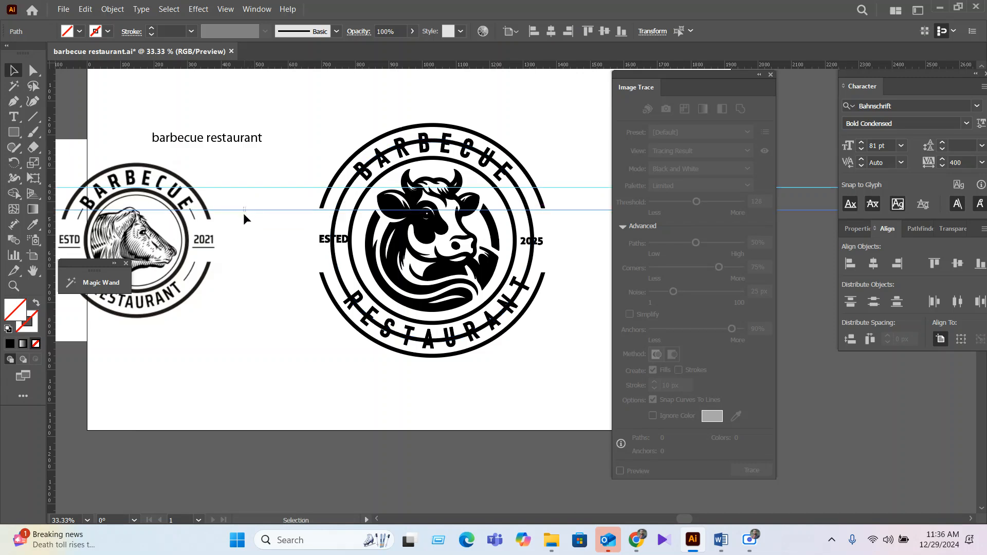
left_click_drag(246, 213, 583, 243)
key("v")
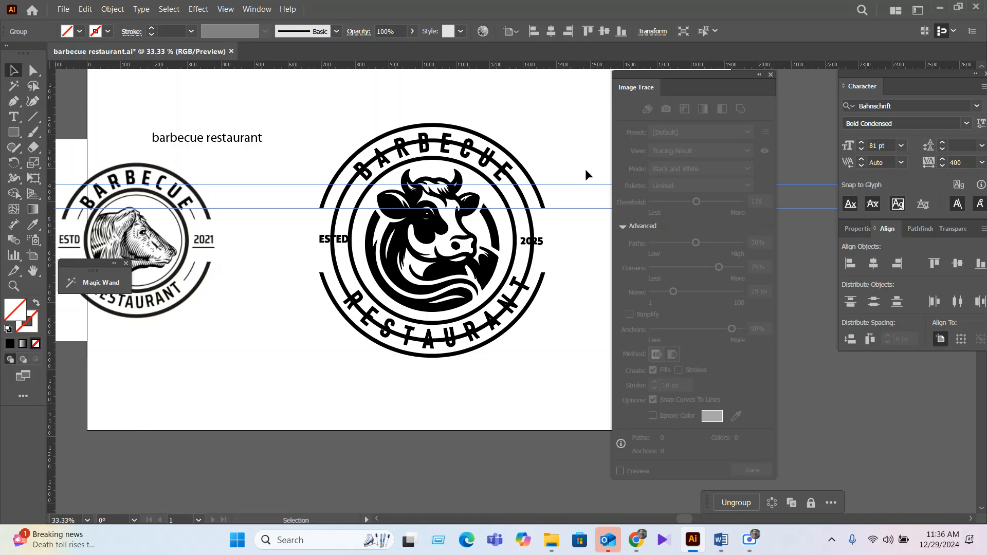
Duplicate the guide pair downward so its lower guide meets the lower edge of the outer ring's side gaps
left_click_drag(586, 183, 544, 273)
scroll(562, 262, "up", 3)
scroll(523, 349, "down", 2)
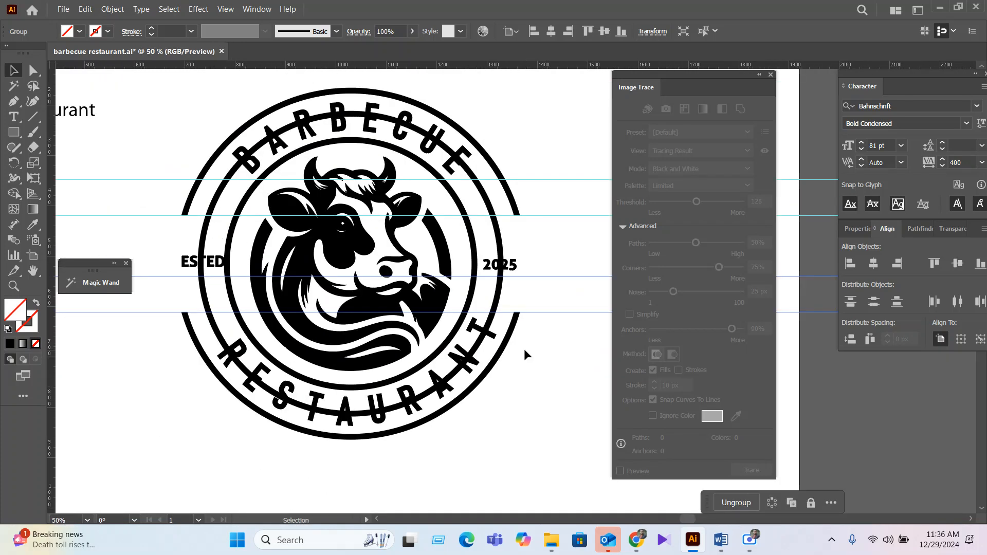
Group all four horizontal guides crossing the badge into one object
left_click_drag(573, 147, 591, 362)
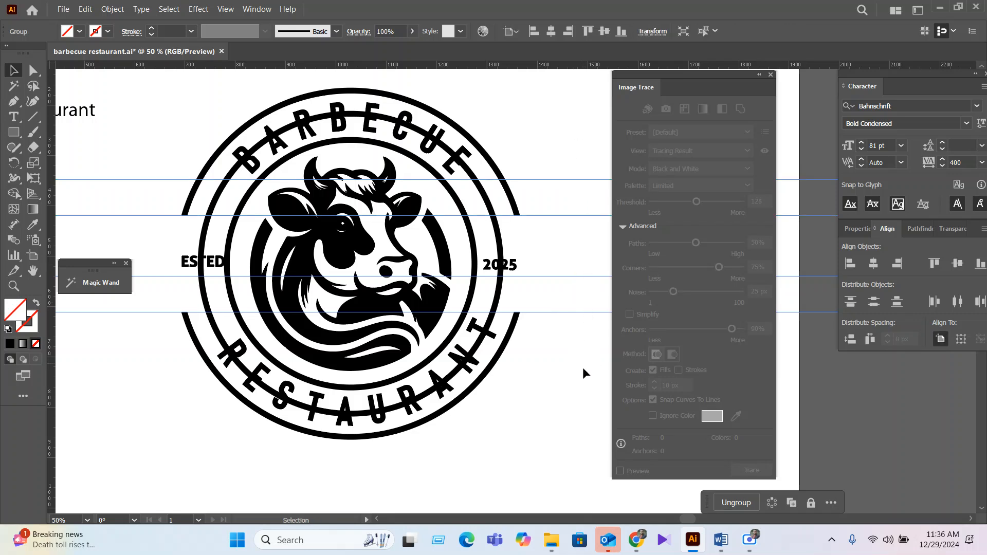
mouse_move(577, 175)
left_mouse_down()
mouse_move(579, 183)
mouse_move(570, 134)
mouse_move(579, 203)
mouse_move(578, 193)
left_mouse_up()
key("ctrl+z")
Divide the middle ring along the four grouped horizontal guides with Pathfinder and ungroup the resulting pieces
left_click(498, 230)
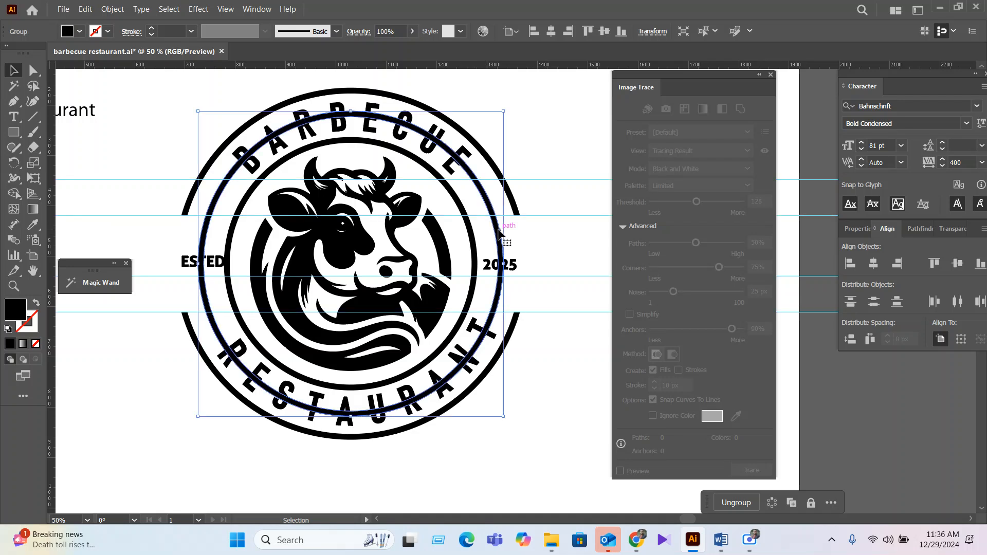
left_click(560, 179, "shift")
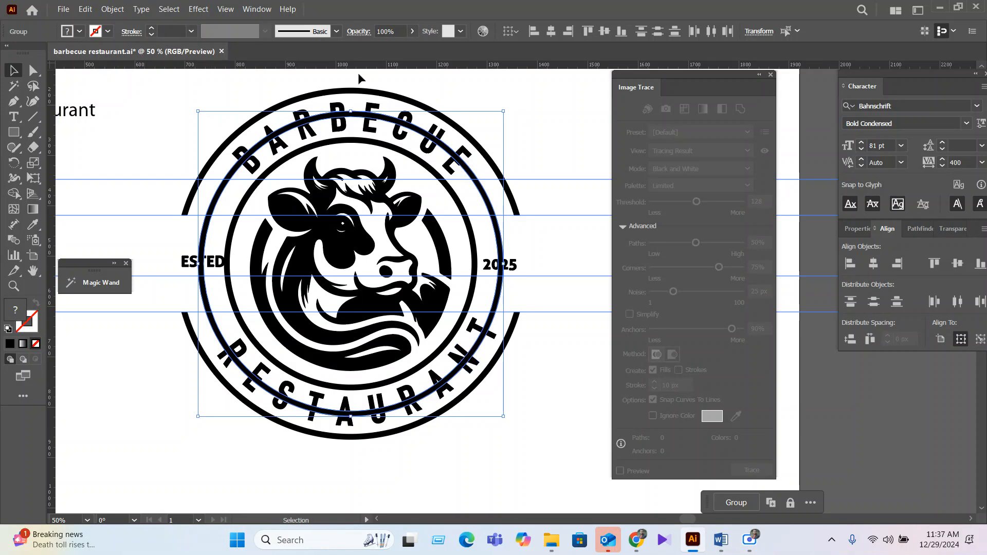
left_click(919, 229)
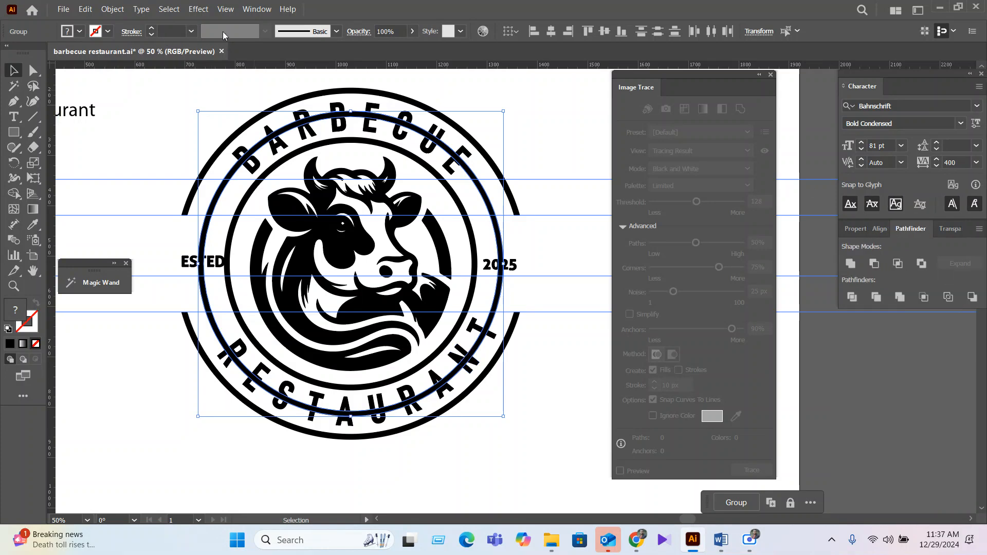
left_click(257, 10)
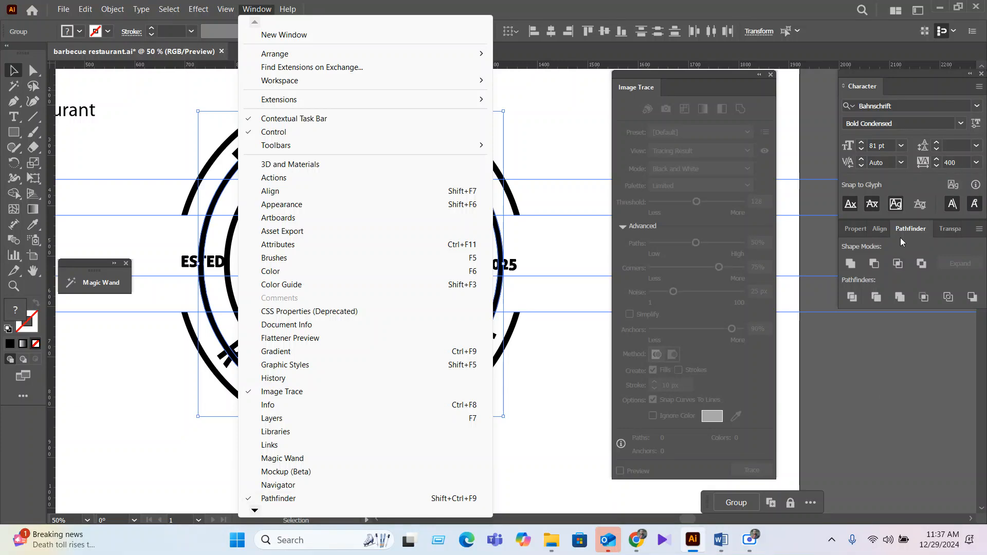
left_click(852, 298)
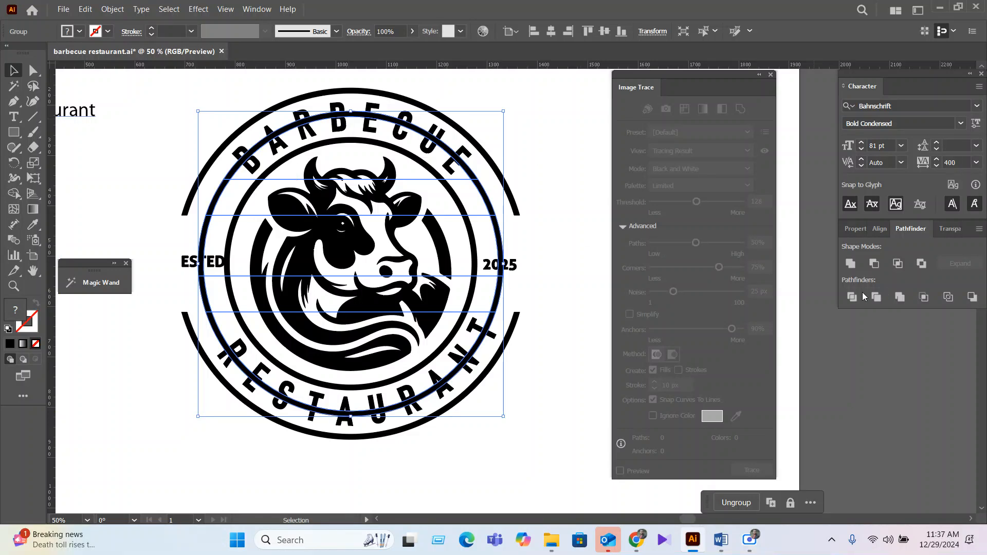
right_click(502, 288)
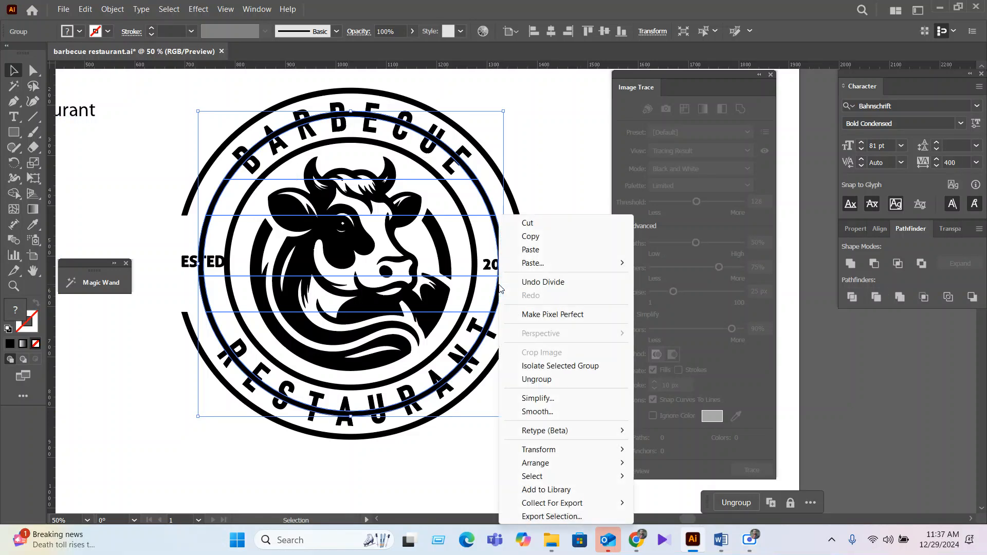
left_click(547, 383)
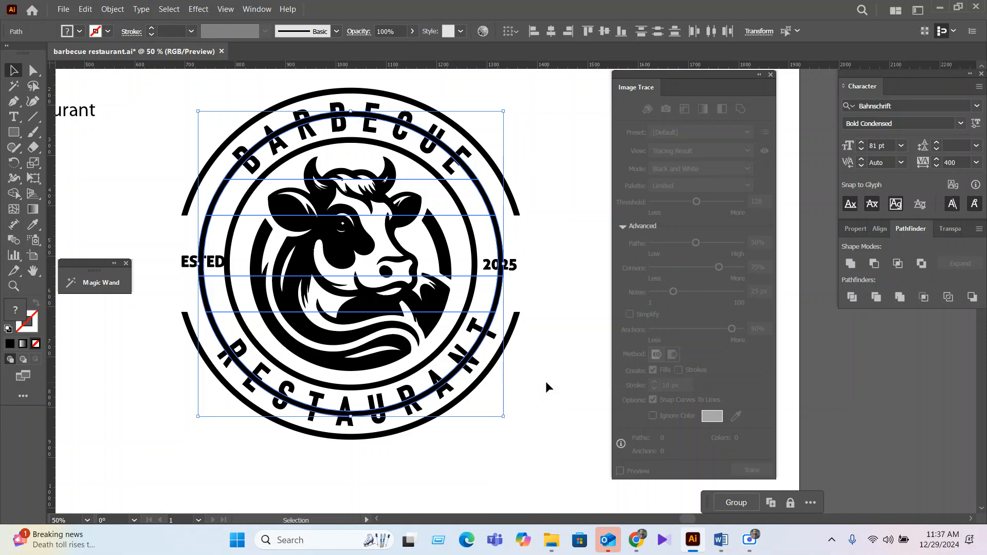
left_click(545, 381)
Delete the middle ring's sections running behind 2025, RESTAURANT, BARBECUE and ESTED, keeping only the short arcs between the texts
left_click(500, 294)
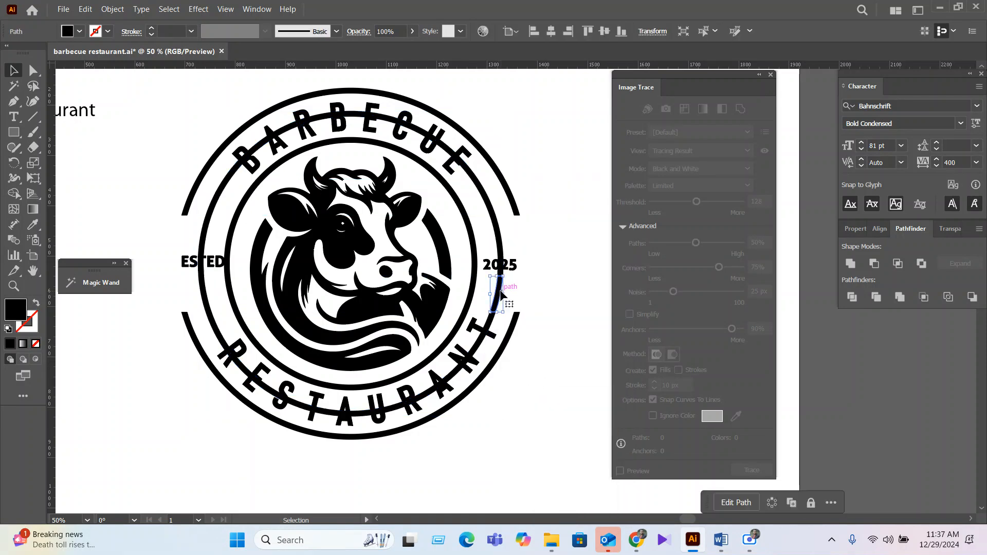
left_click(498, 245)
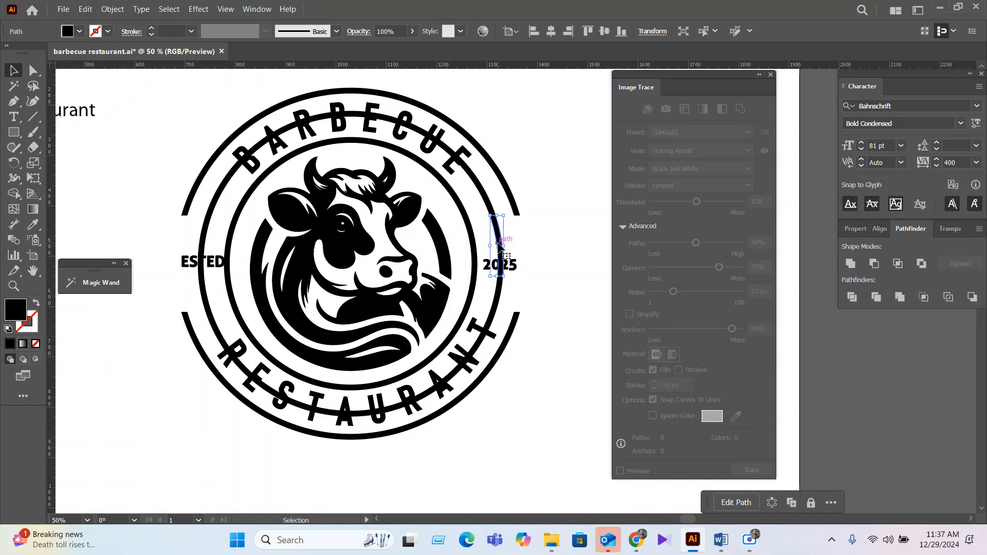
left_click(502, 247)
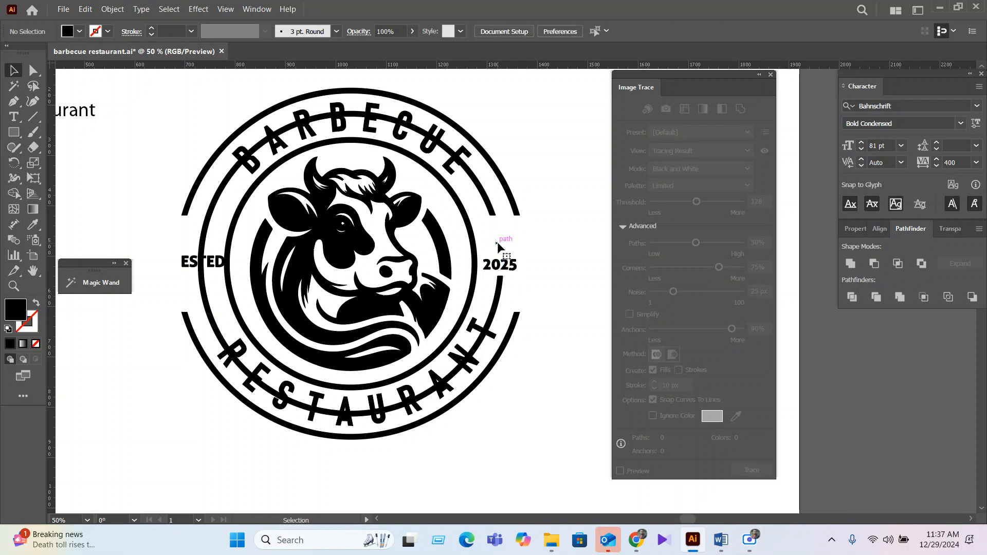
left_click(420, 401)
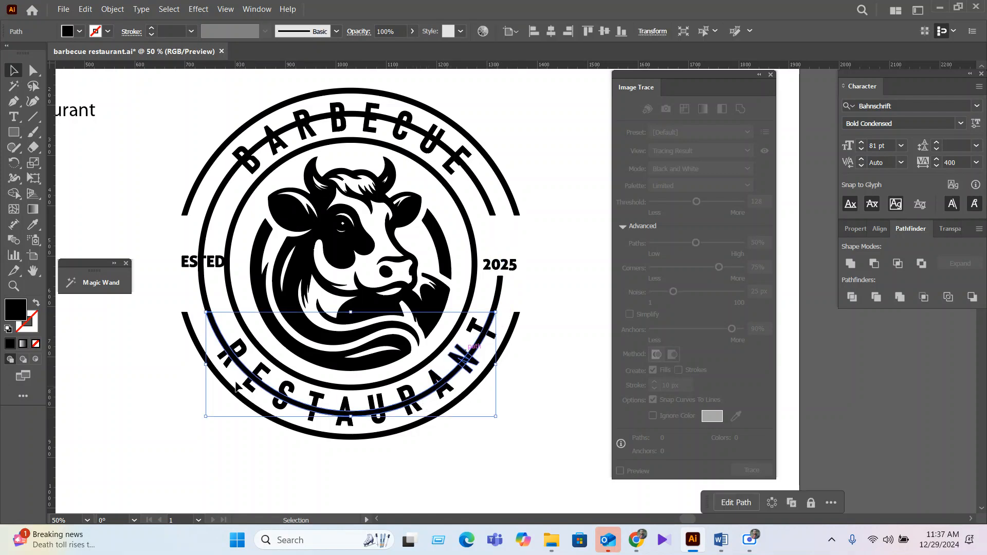
left_click(421, 473)
scroll(321, 167, "up", 1)
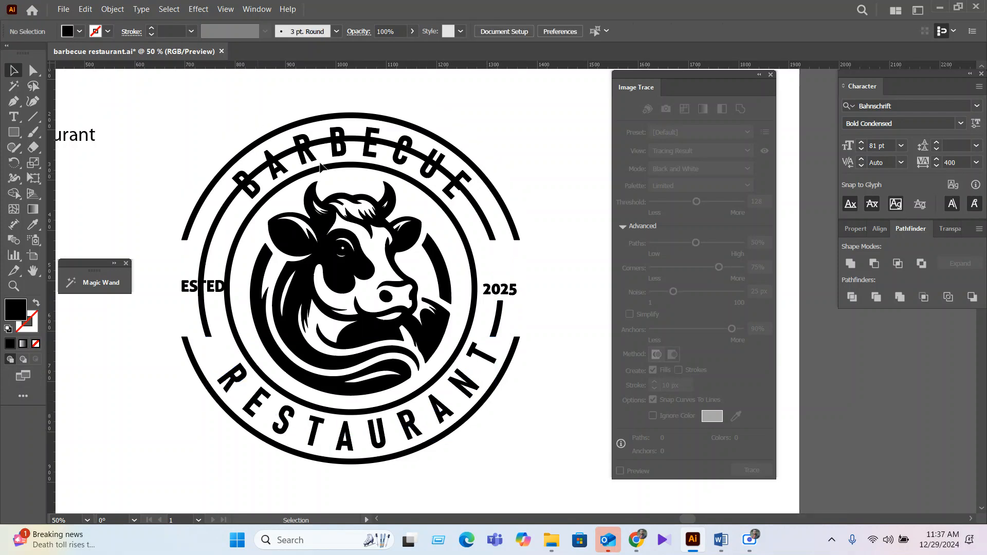
left_click(355, 143)
key("Delete")
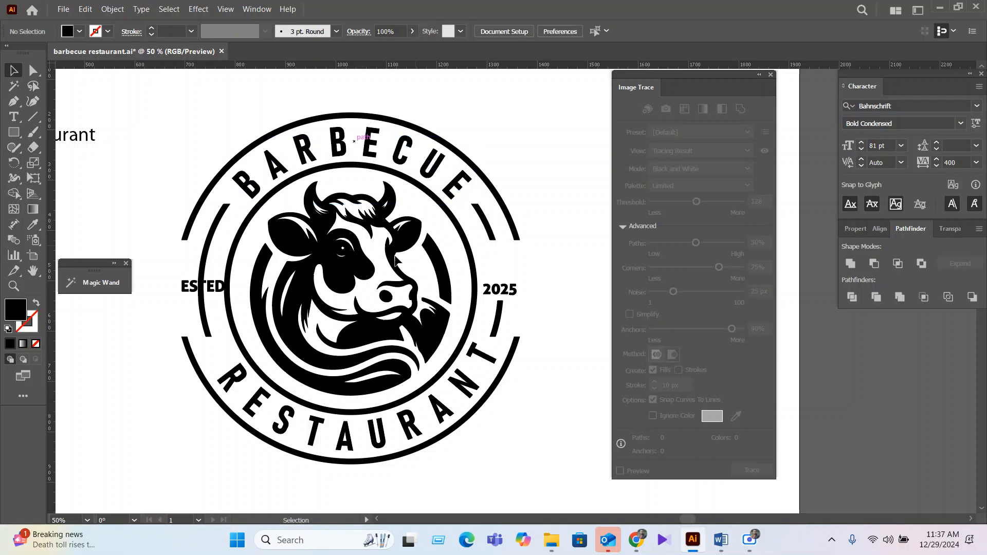
left_click(202, 284)
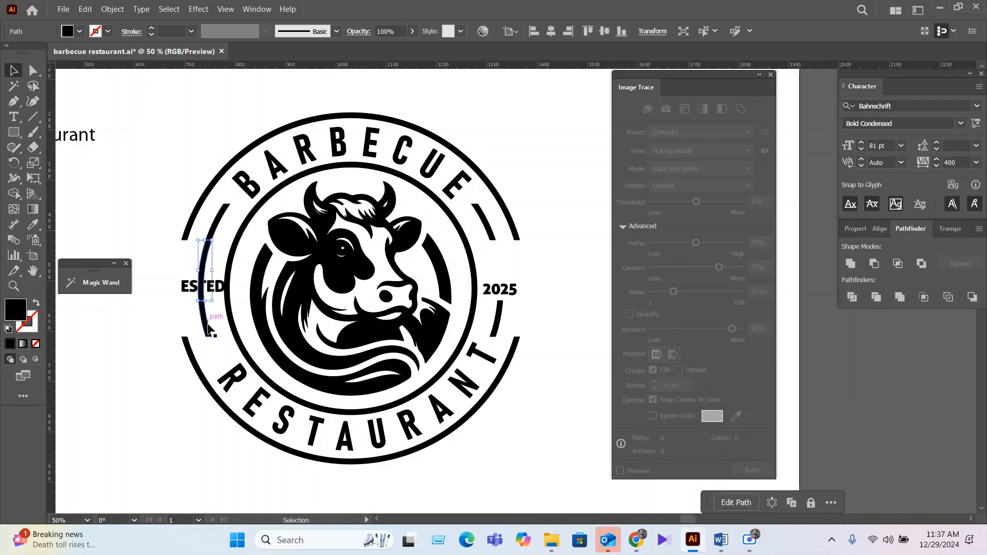
key("Delete")
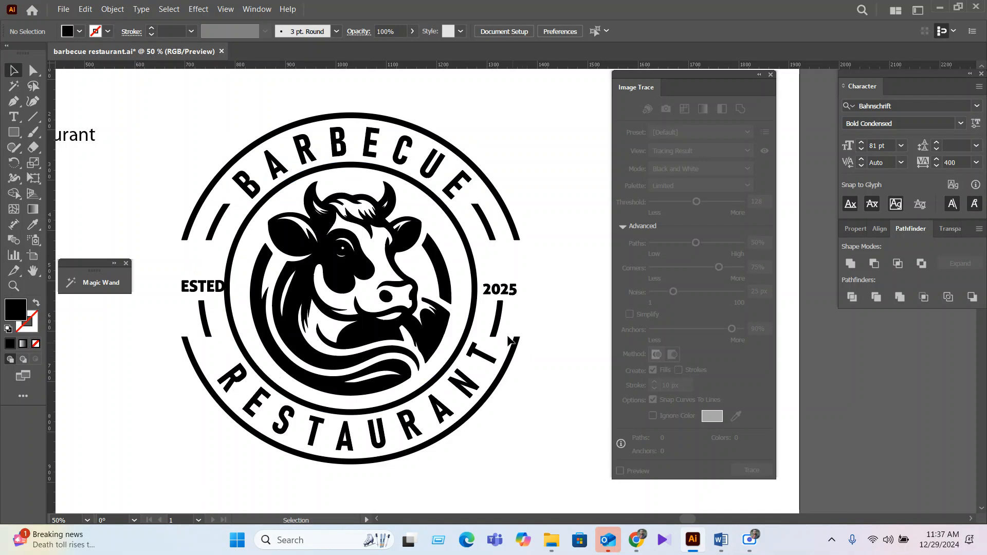
Align ESTED and 2025 by their vertical centres, group them, and centre the group vertically with the inner ring
left_click(499, 289)
left_click_drag(190, 286, 192, 288)
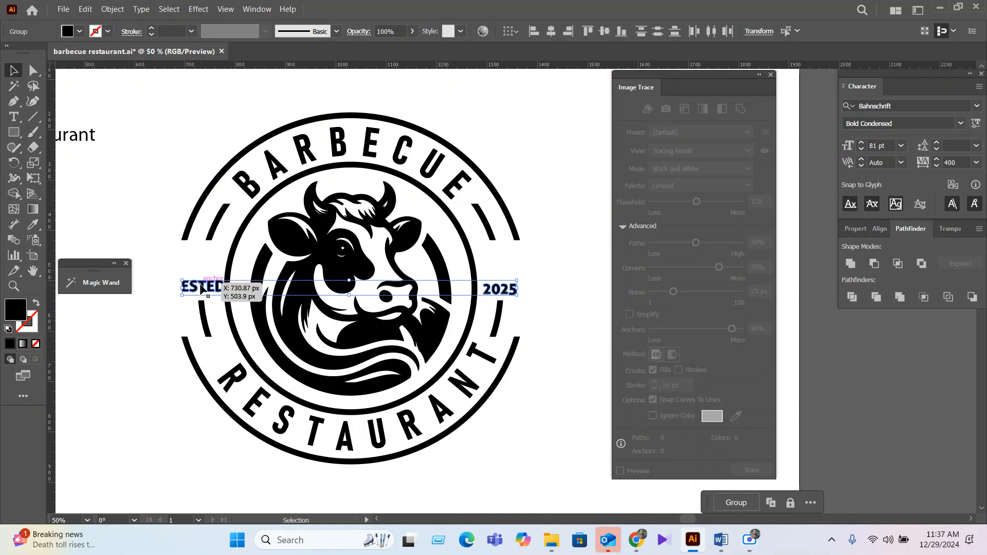
left_click(214, 286)
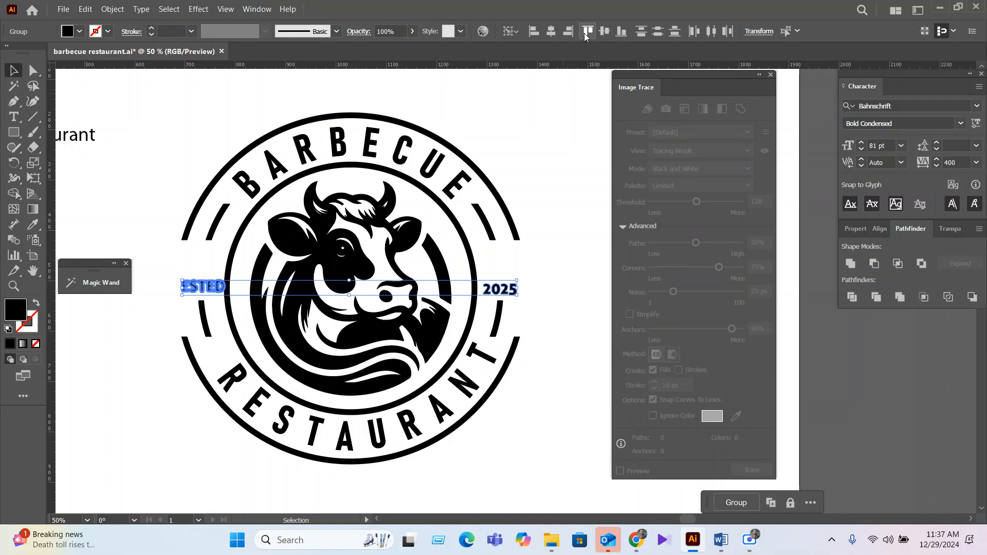
left_click(603, 31)
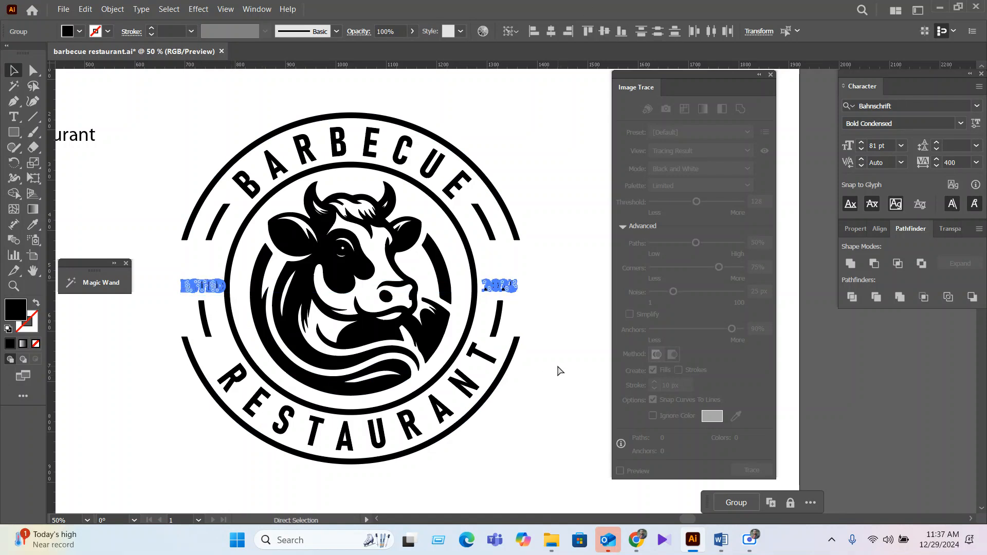
key("ctrl+g")
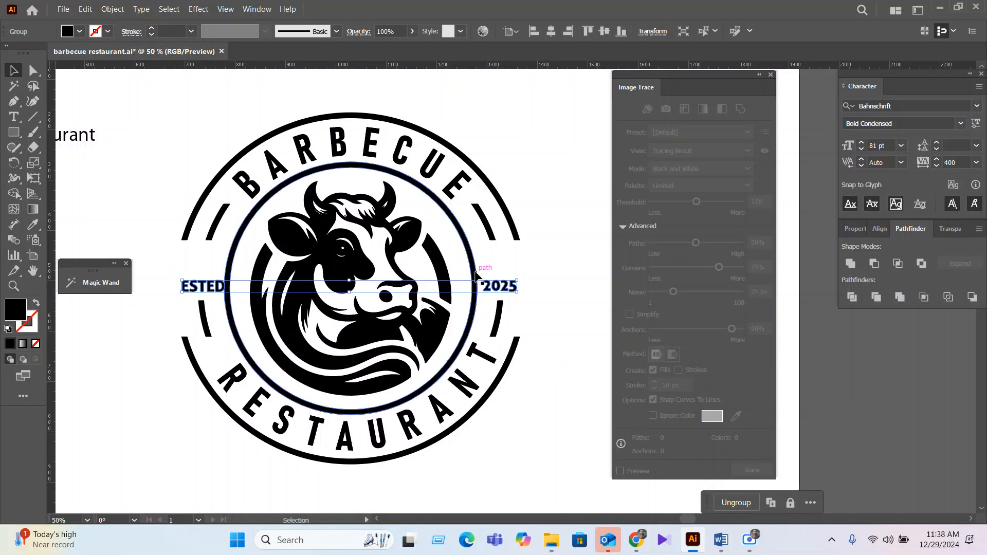
left_click(475, 277, "shift")
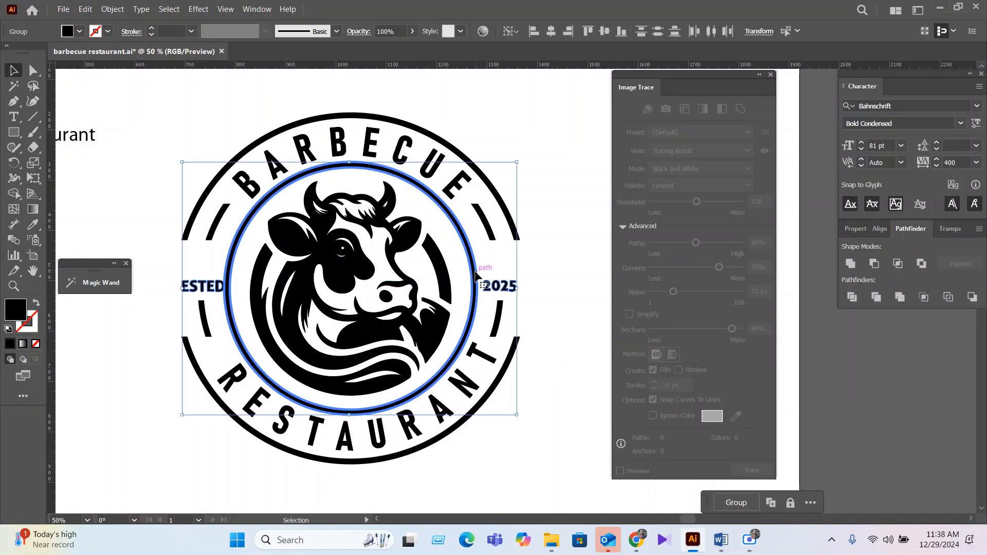
left_click(605, 31)
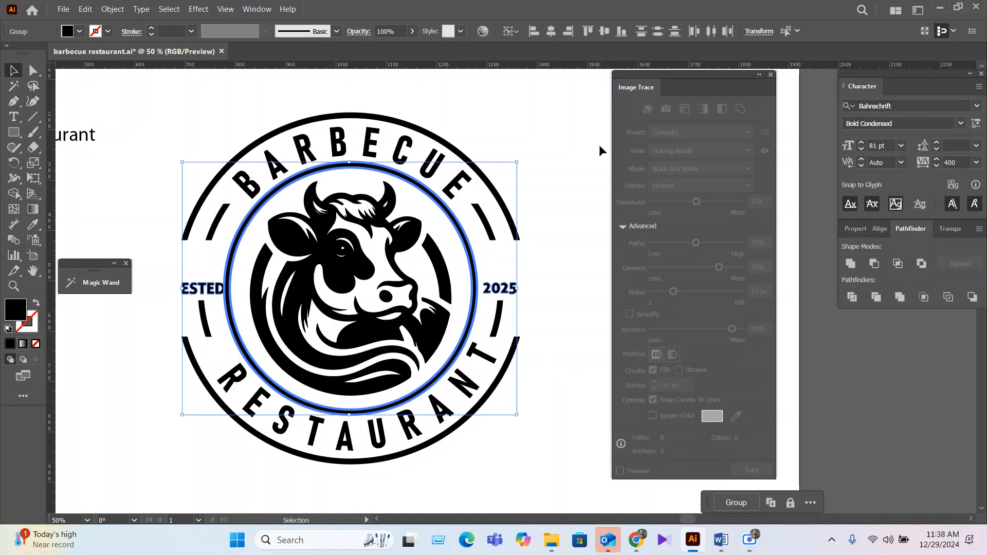
left_click(567, 310)
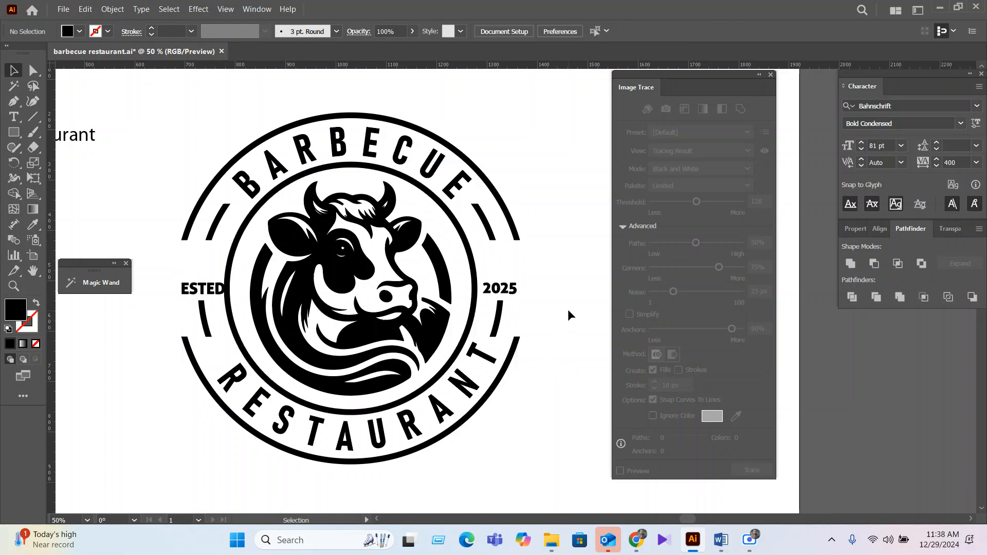
Ungroup the outlined ESTED and 2025 and enlarge 2025 beside the inner ring
left_click(203, 288)
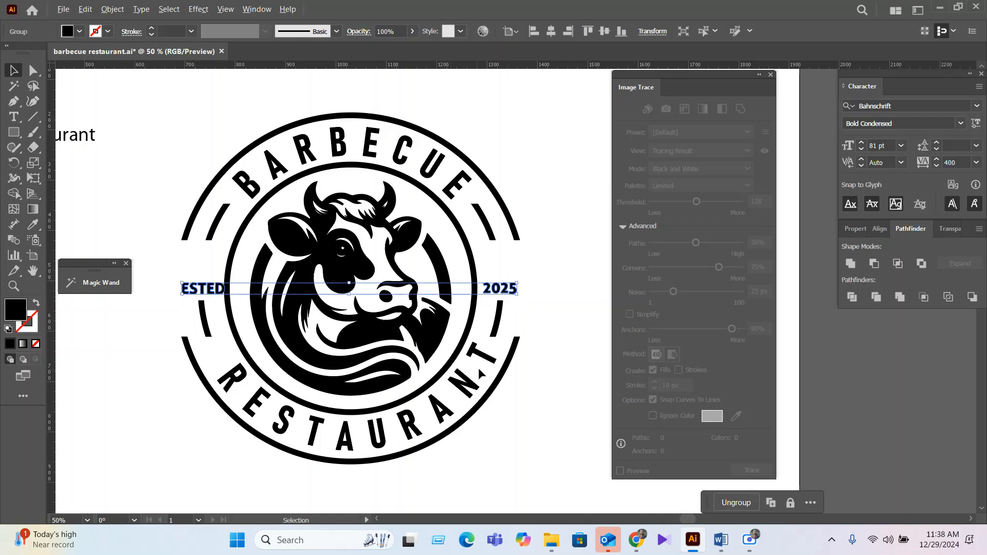
scroll(477, 368, "down", 1)
left_click_drag(277, 464, 244, 447)
scroll(449, 333, "up", 2)
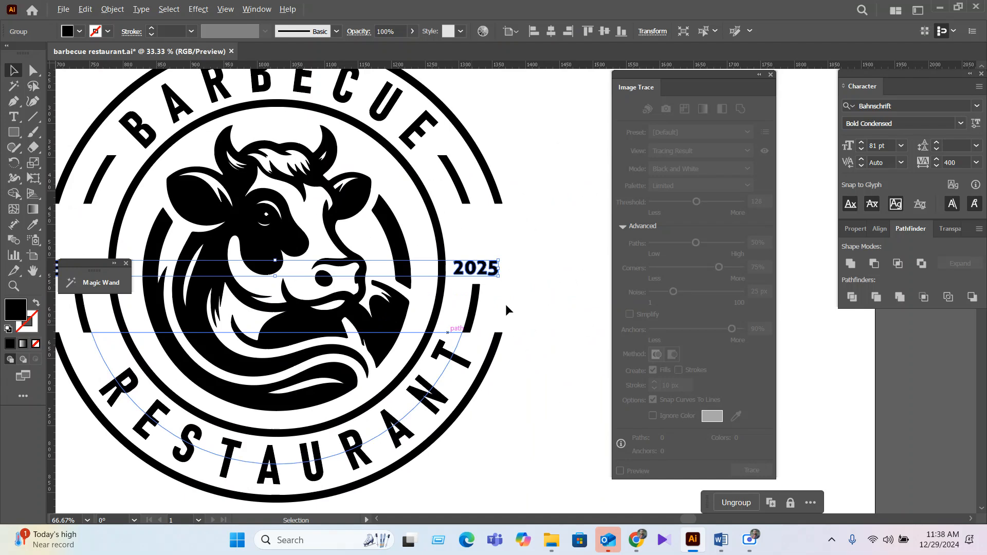
left_click(496, 280)
left_click(499, 270)
right_click(497, 271)
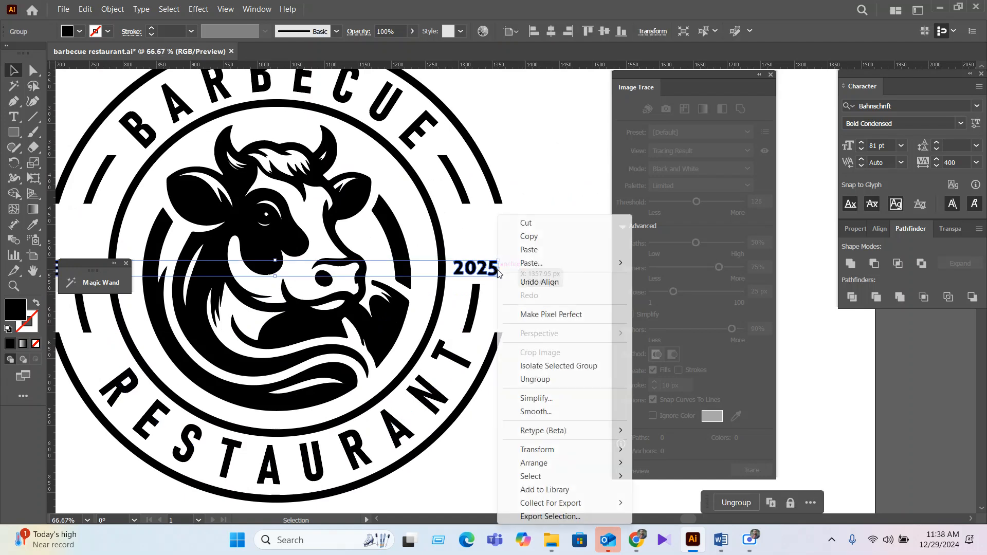
left_click(540, 379)
left_click(548, 370)
left_click_drag(480, 268, 509, 249)
left_click_drag(550, 338, 686, 350)
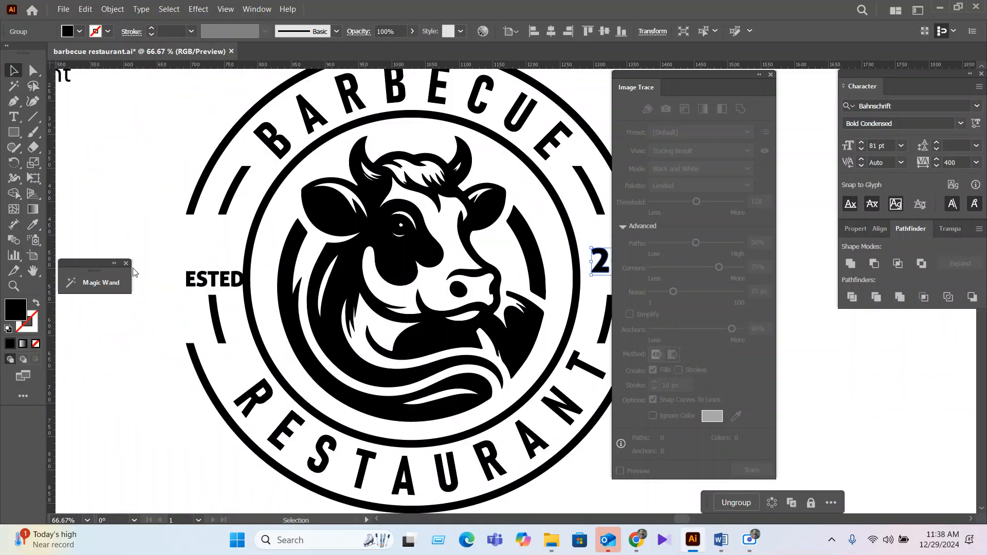
Move the outlined ESTED outward from the inner ring and compare its placement with the reference logo's side text
left_click_drag(218, 279, 200, 272)
scroll(341, 322, "down", 1)
scroll(341, 322, "down", 2)
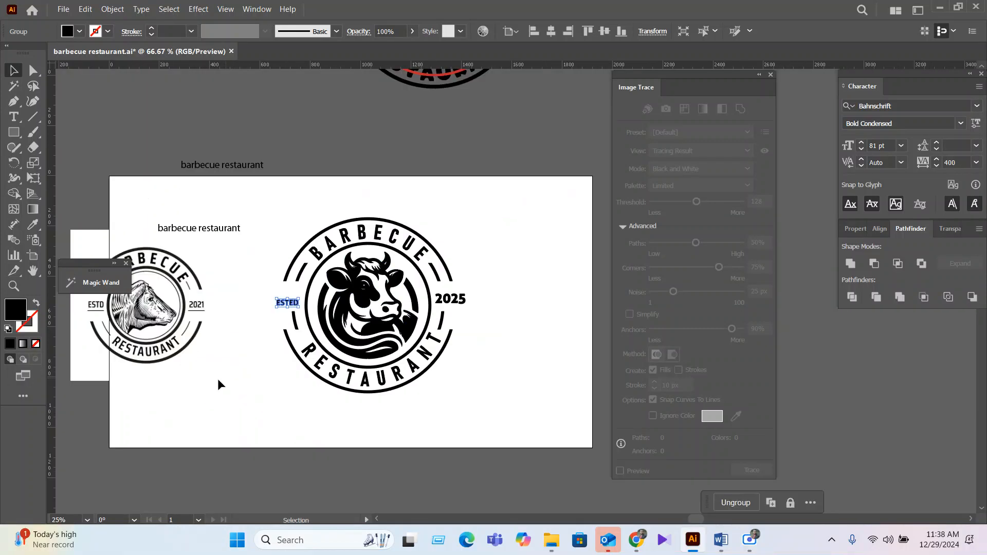
scroll(209, 309, "up", 3)
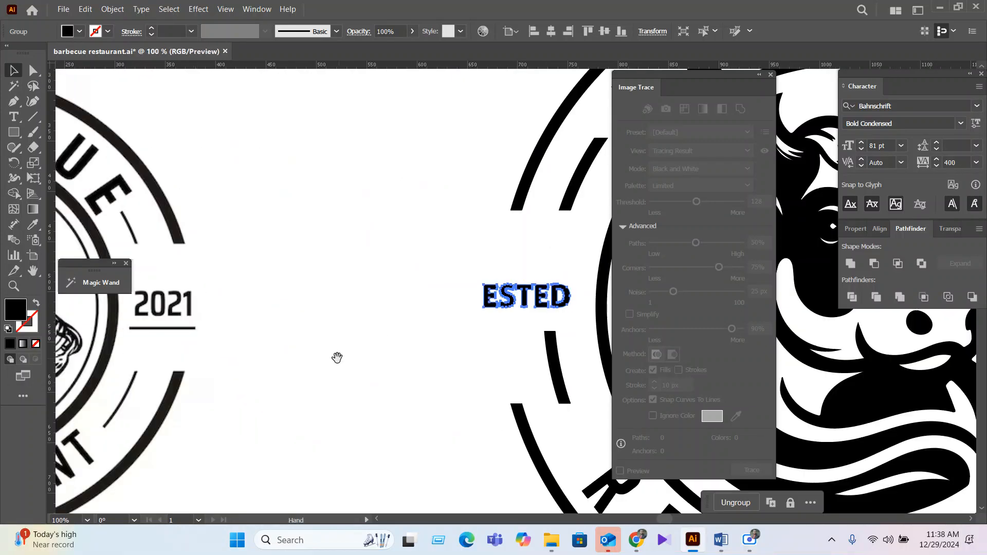
left_click_drag(501, 328, 175, 328)
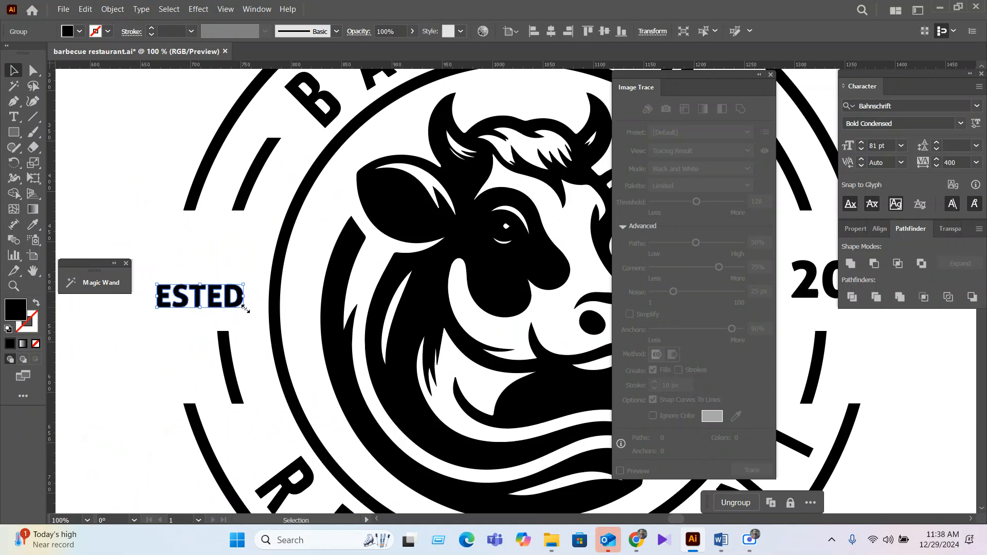
Delete the outlined ESTED and 2025 from the side gaps of the badge
key("Delete")
scroll(173, 334, "down", 2)
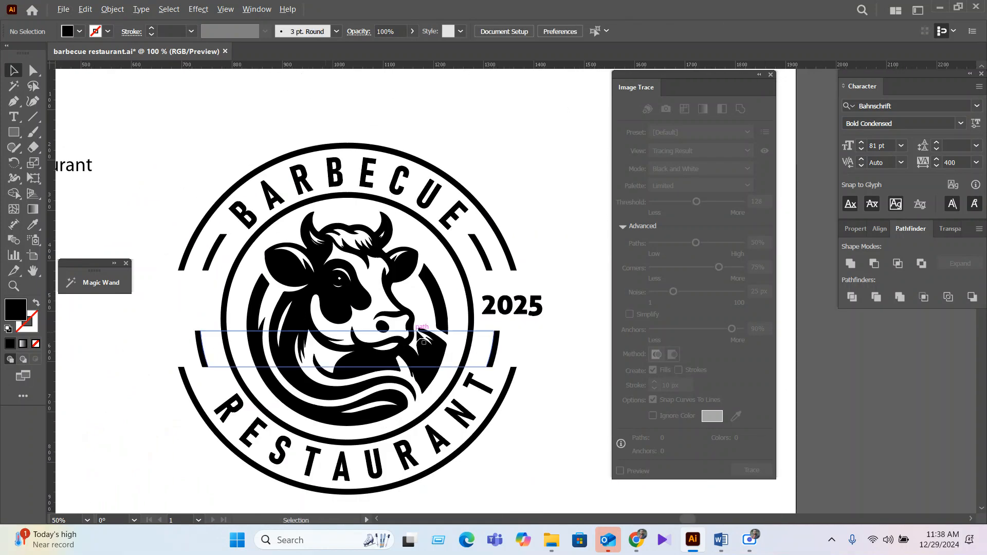
left_click(497, 311)
key("Delete")
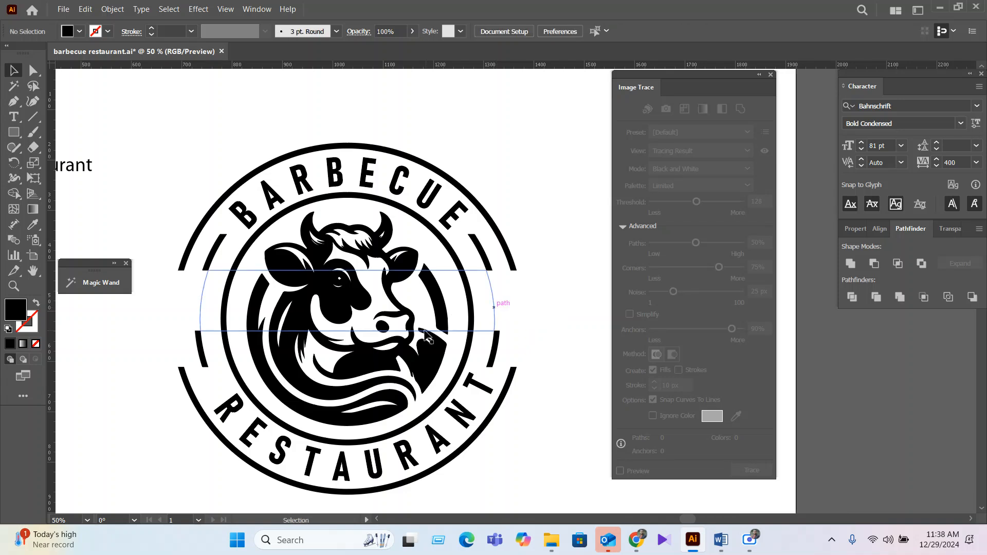
Bring the editable ESTED and 2025 texts over from the red-circled badge, placing ESTED in the left side gap of the new badge
scroll(452, 335, "down", 3)
scroll(489, 125, "up", 1)
scroll(488, 126, "up", 2)
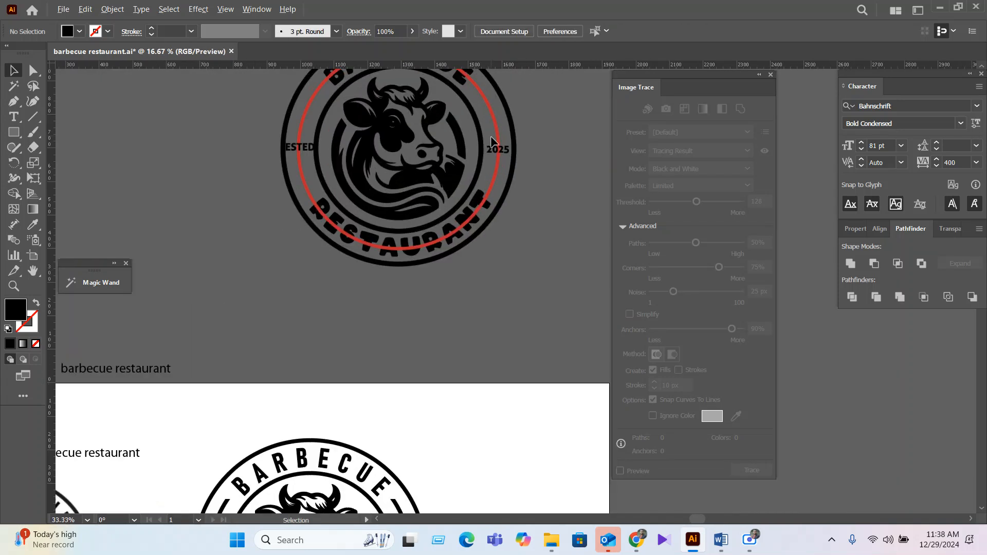
left_click(496, 149)
left_click(286, 153, "shift")
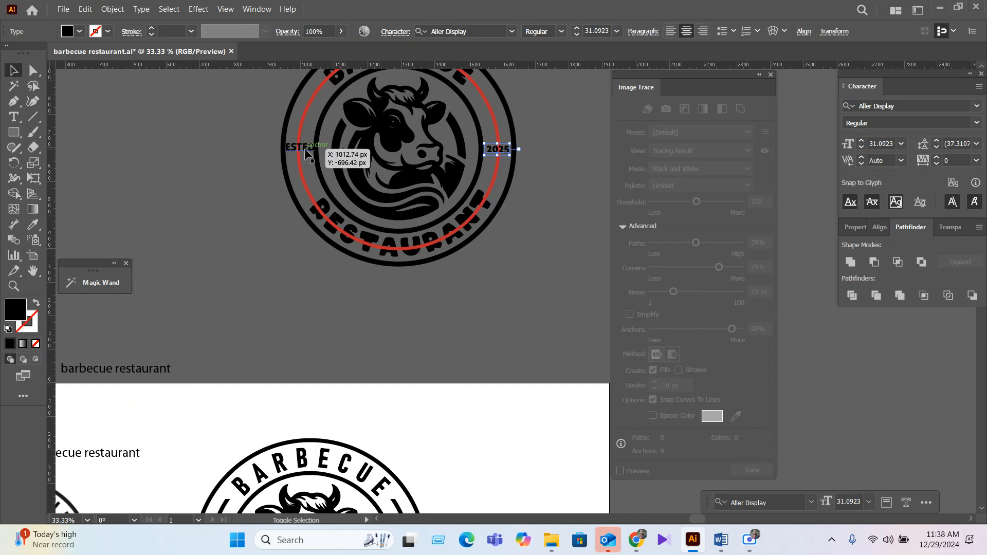
left_click_drag(310, 151, 244, 355)
left_click(438, 218)
scroll(241, 371, "up", 2)
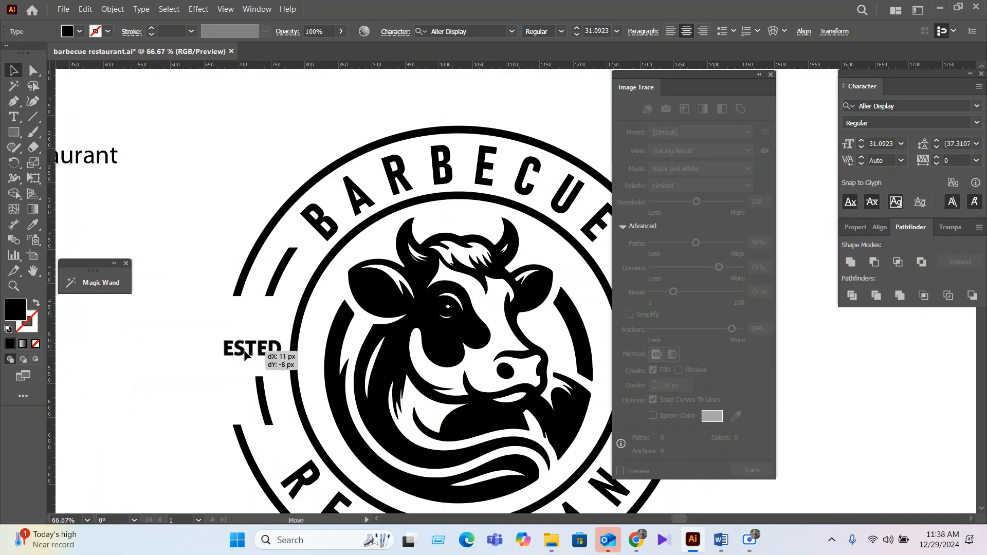
left_click(243, 292)
left_click(249, 354)
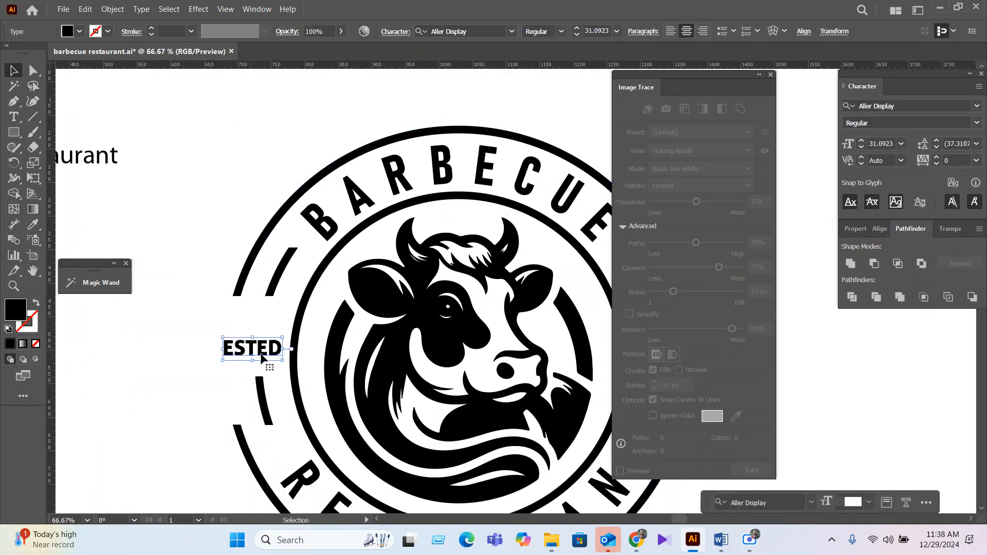
Shrink ESTED to about 21.8 pt and align its left edge with the outer ring's left edge
left_click_drag(276, 358, 275, 359)
left_click(237, 292, "shift")
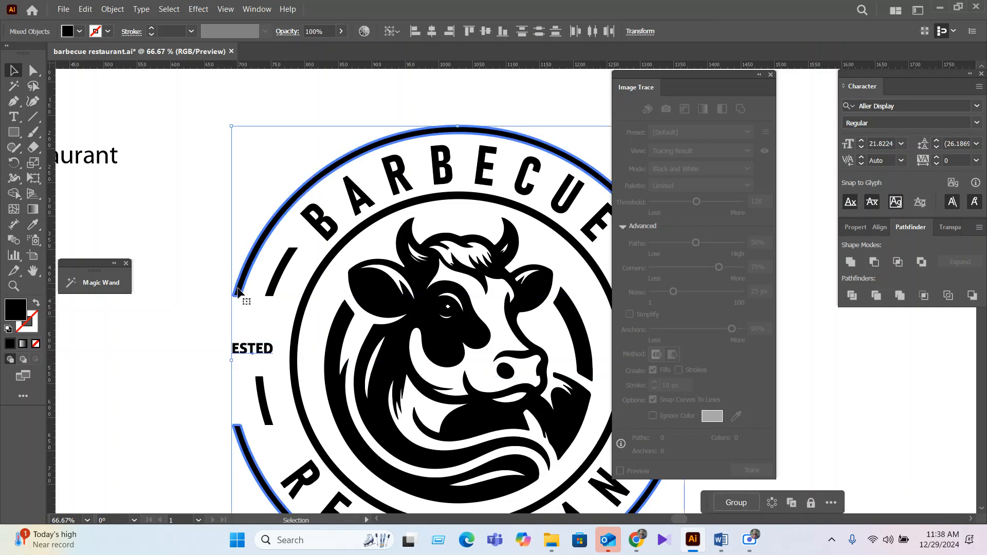
left_click(414, 32)
left_click(208, 267)
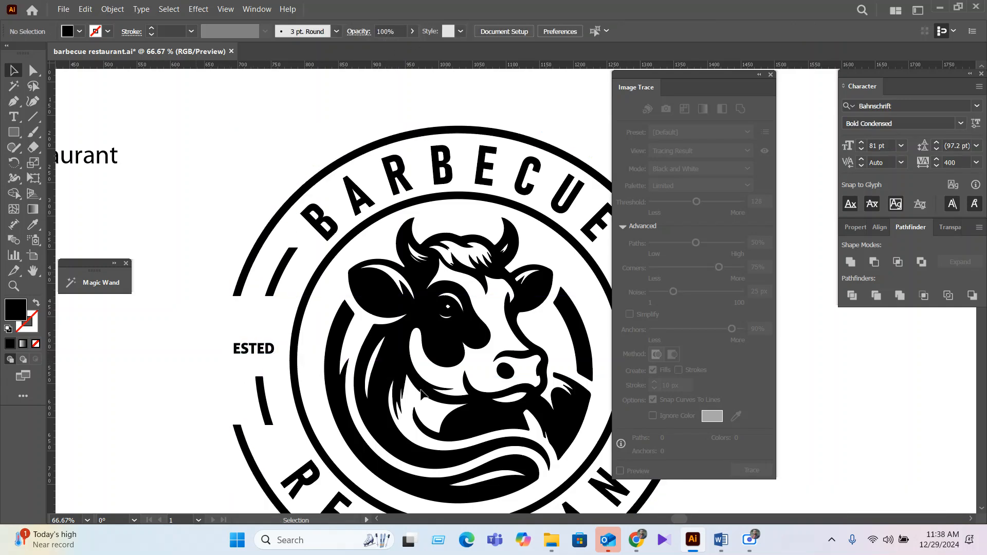
Move the editable 2025 text from the red-circled badge into the right side gap of the new badge
left_click_drag(581, 406, 336, 376)
scroll(490, 397, "down", 2)
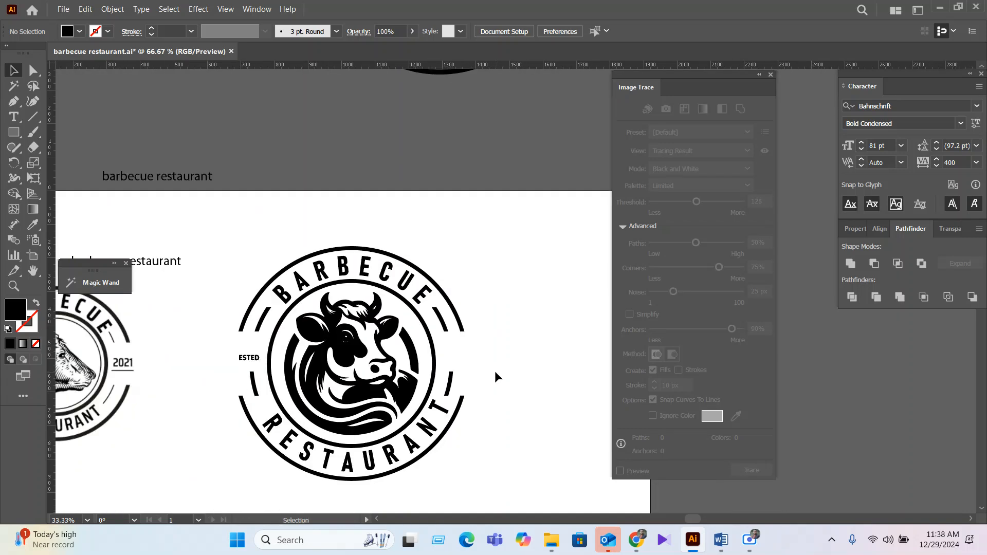
scroll(494, 371, "down", 1)
left_click_drag(523, 299, 427, 386)
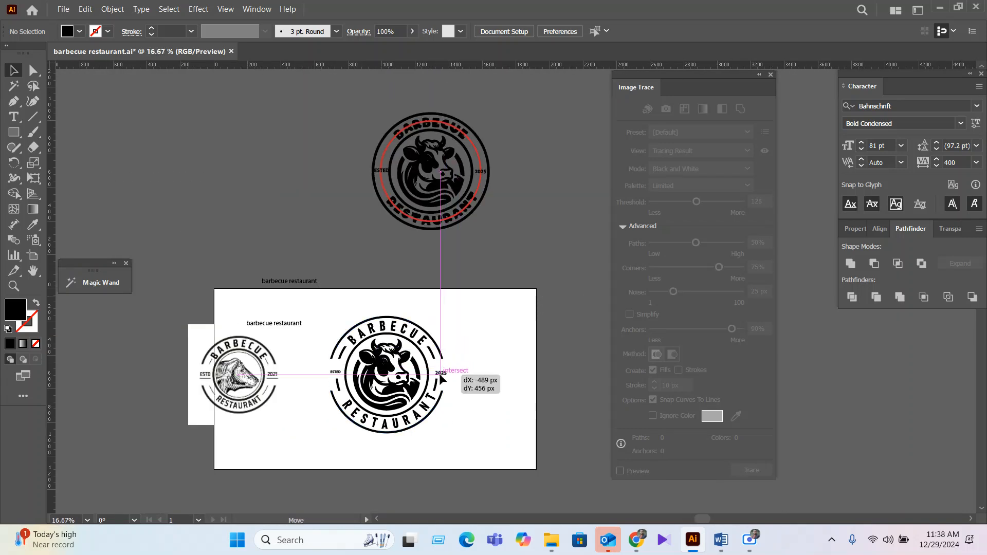
scroll(427, 385, "up", 3)
left_click_drag(483, 344, 539, 319)
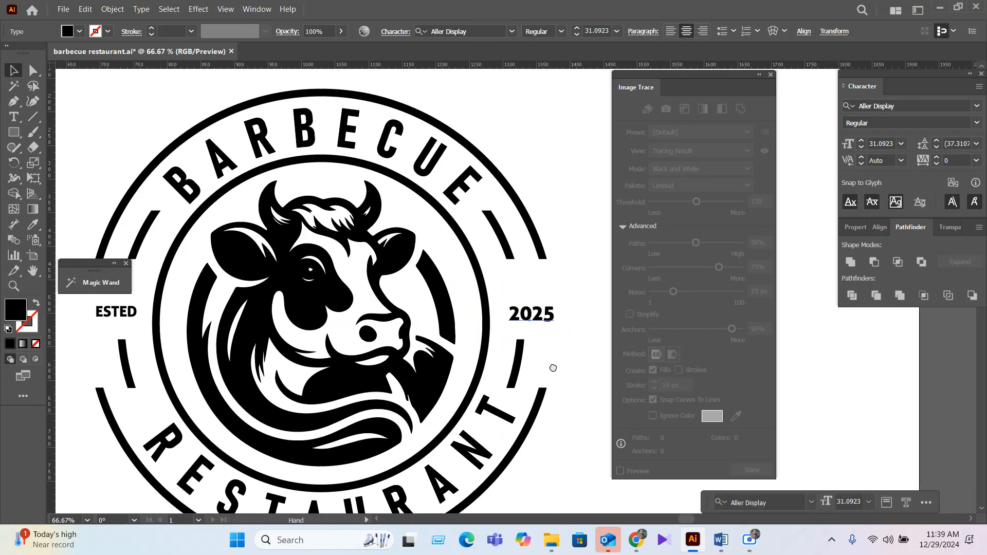
left_click_drag(550, 368, 573, 368)
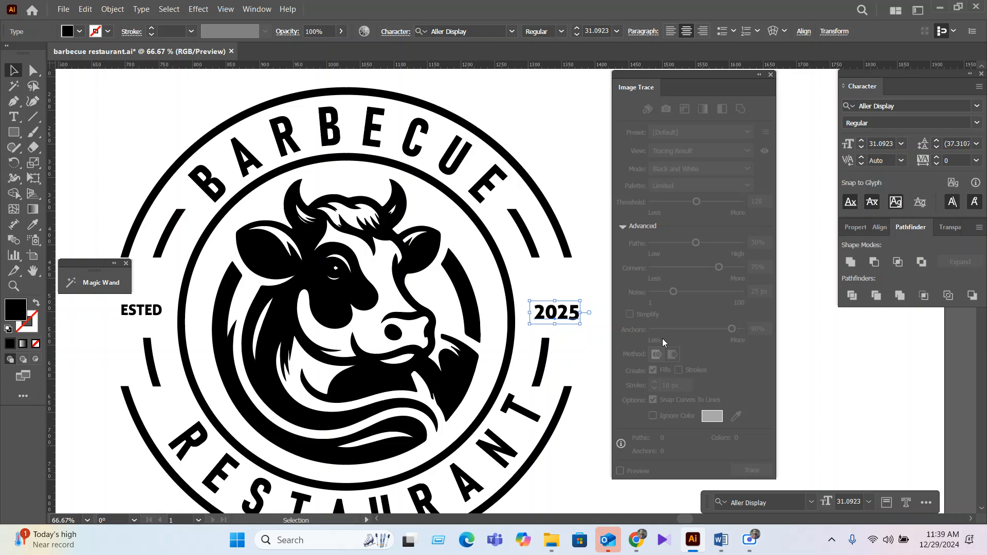
Align the right edge of 2025 with the outer ring's right edge
left_click(569, 257, "shift")
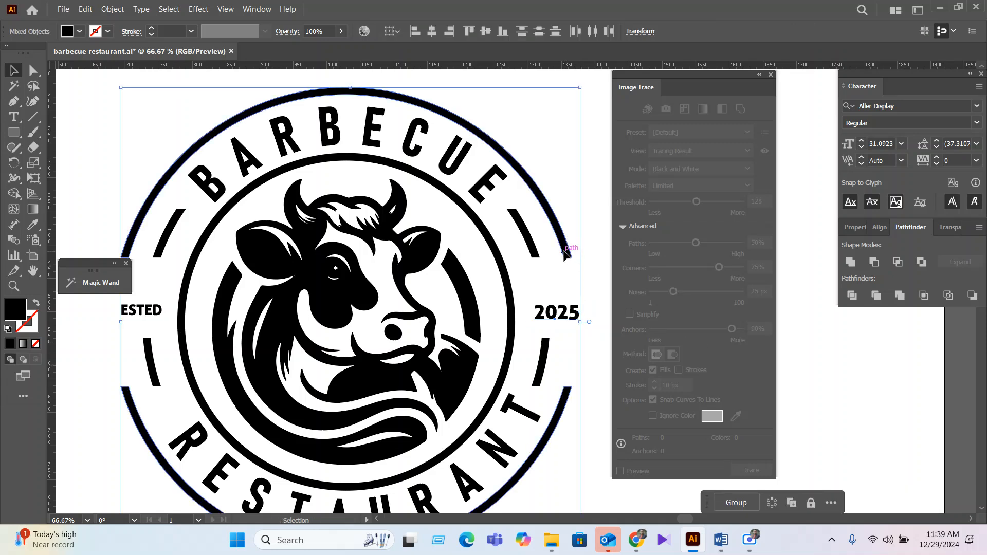
left_click(452, 32)
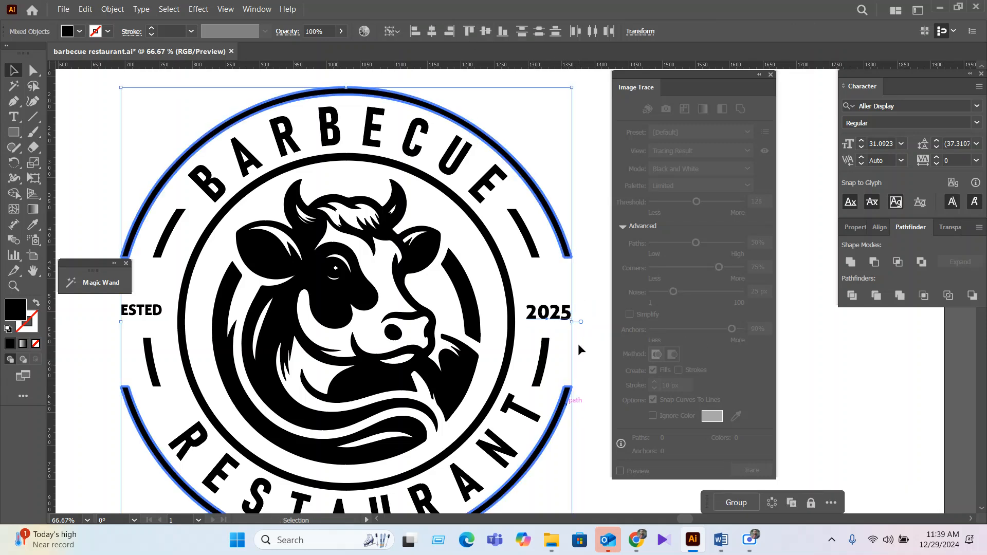
left_click(578, 342)
Match the text formatting of 2025 to ESTED with the Eyedropper tool
left_click(565, 312)
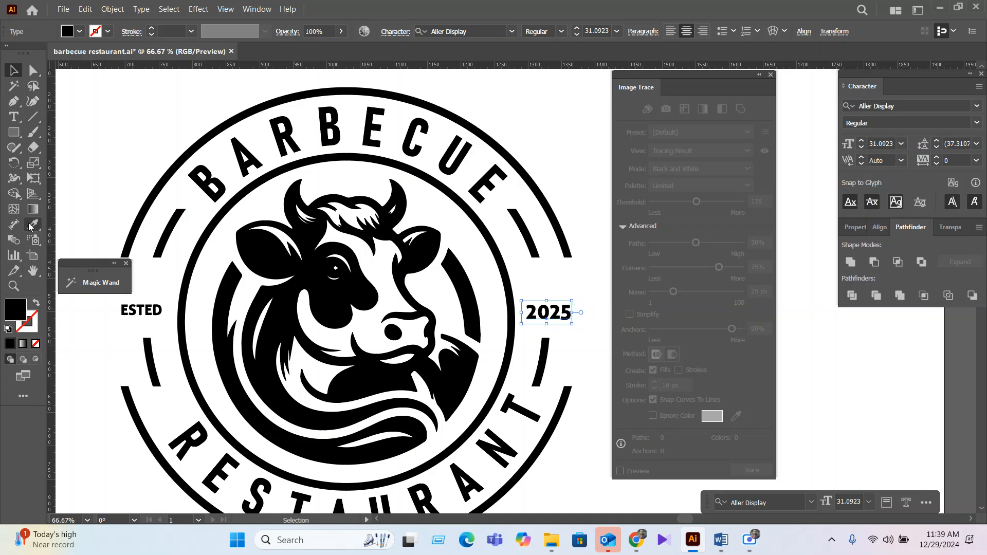
key("i")
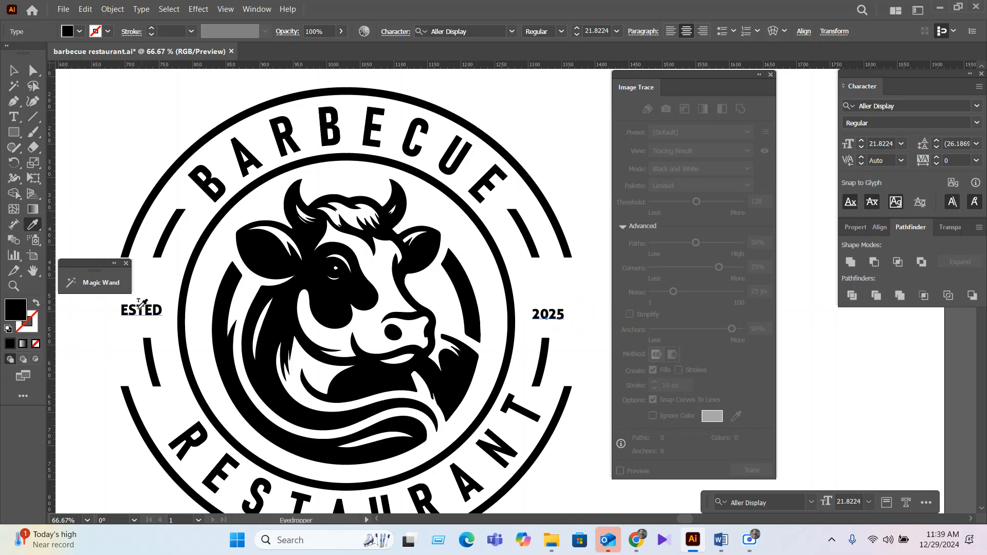
left_click(15, 70)
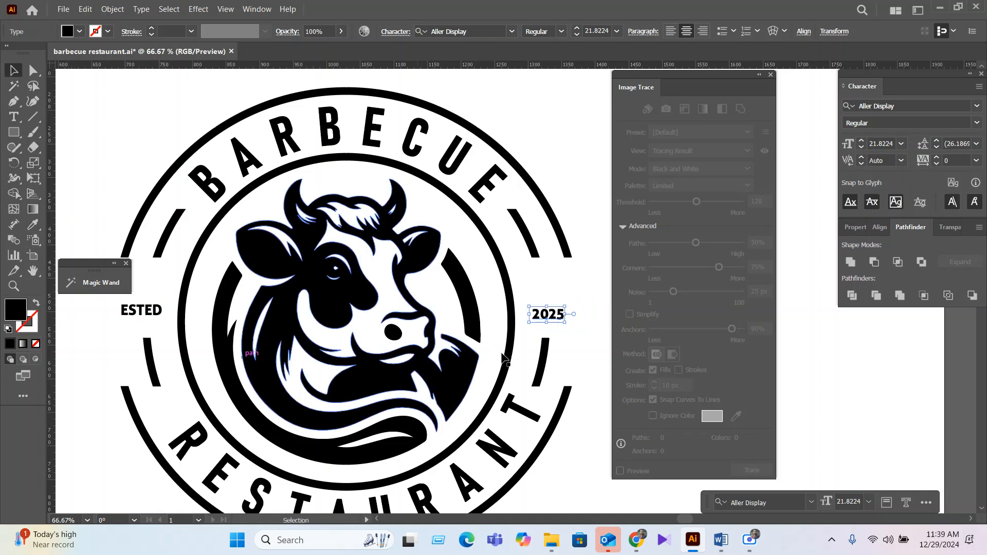
Set the tracking of both ESTED and 2025 to 100
left_click_drag(133, 316, 126, 316)
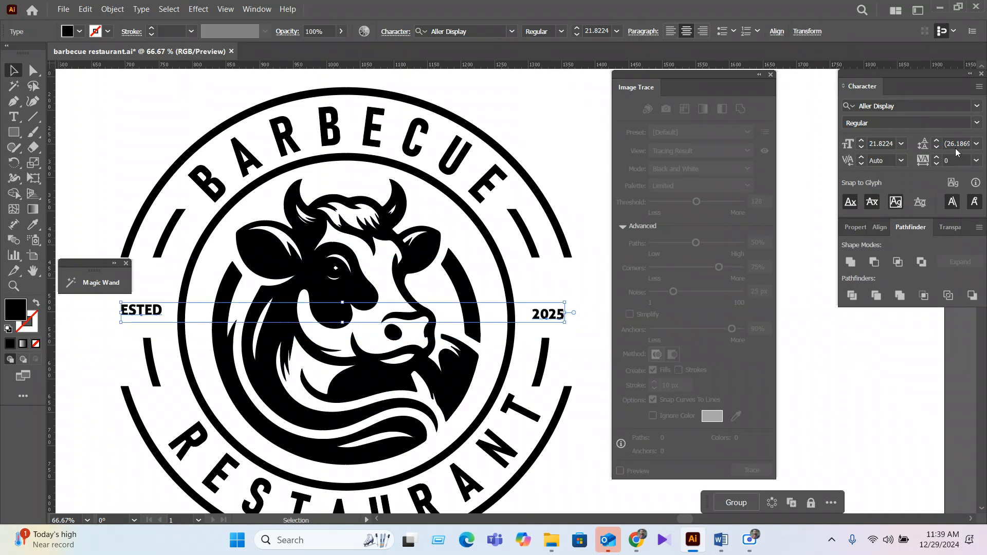
left_click(976, 161)
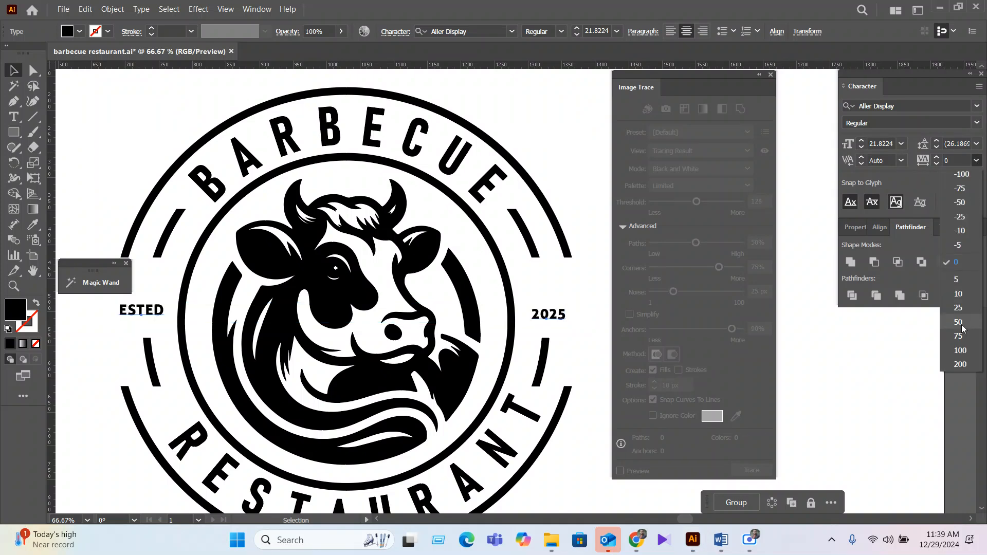
left_click(959, 350)
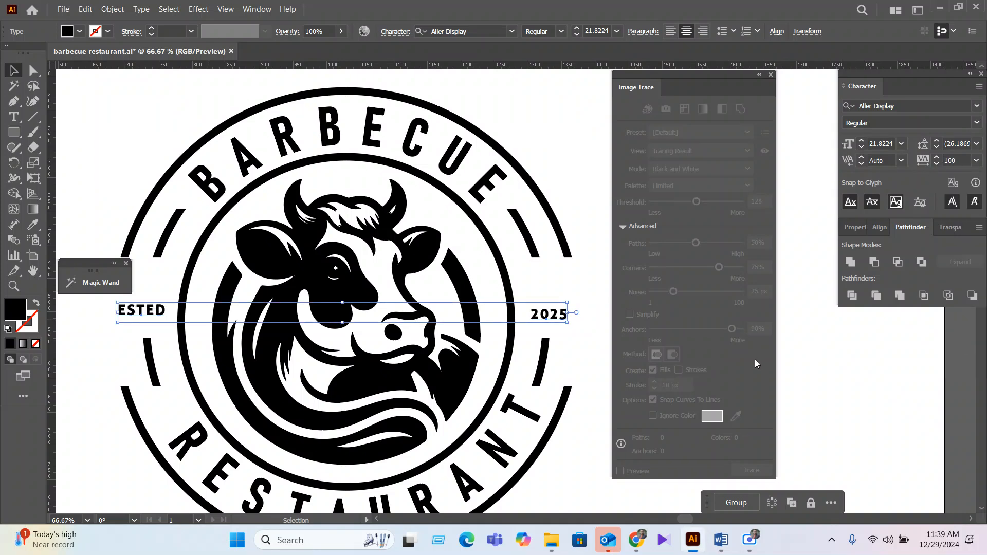
Convert the ESTED and 2025 texts to outlines
key("ctrl+g")
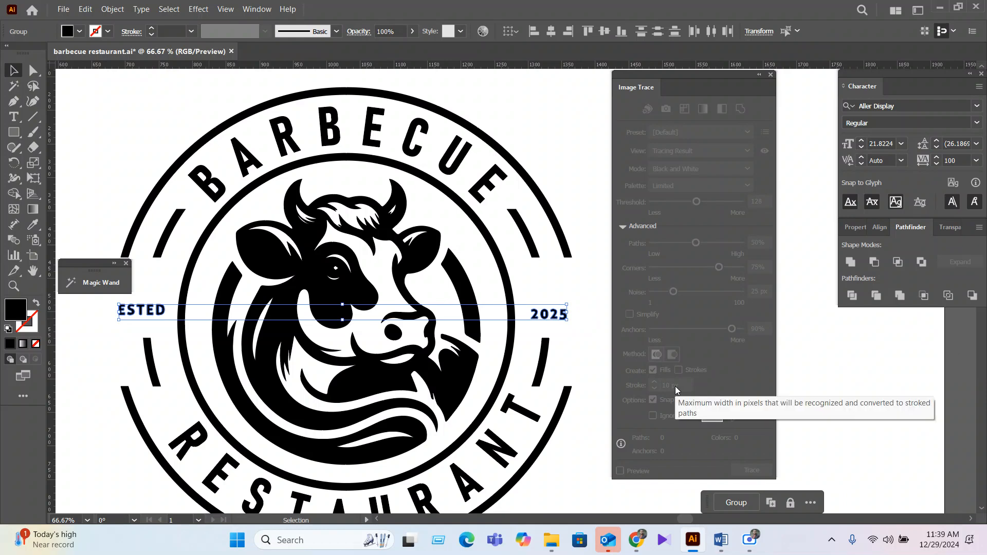
left_click(583, 352)
right_click(549, 316)
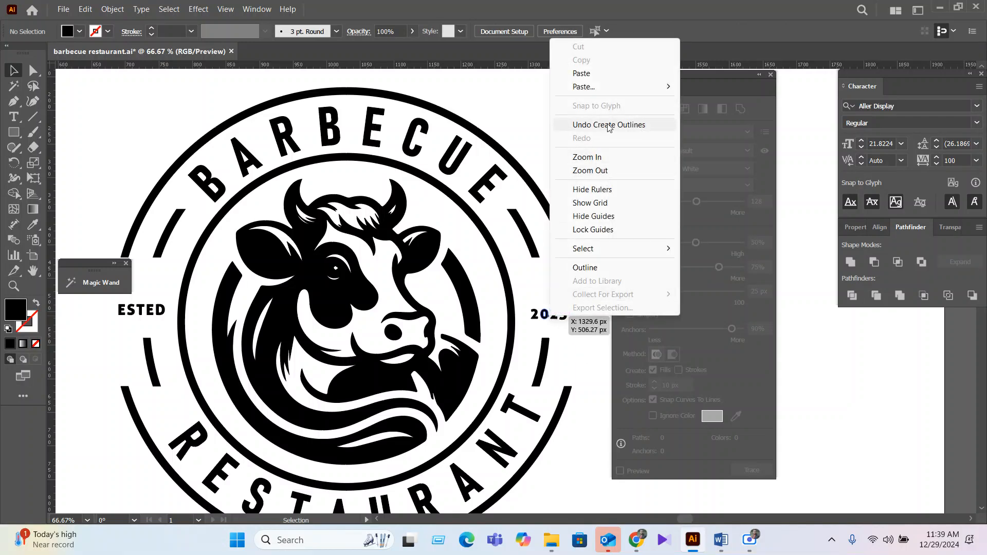
left_click(837, 402)
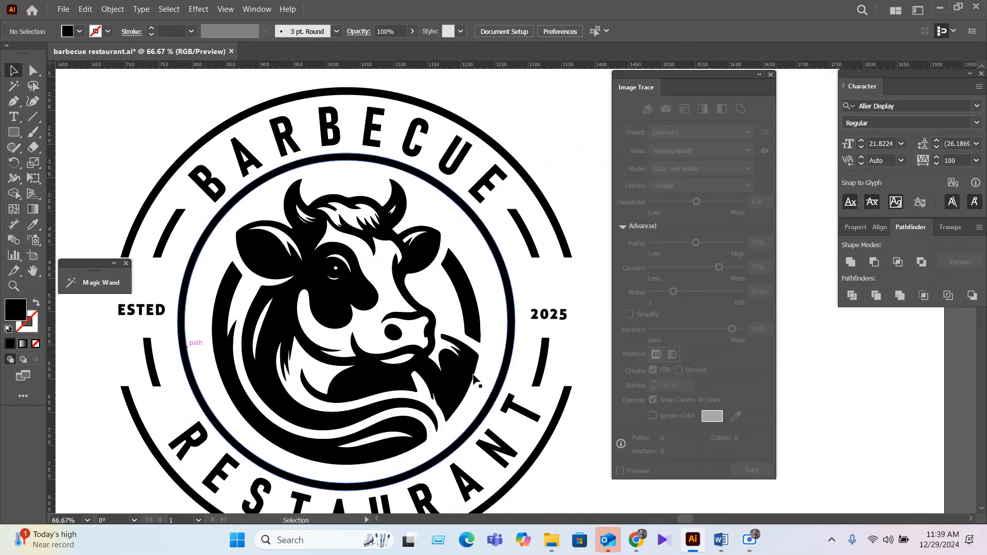
Align the top edges of the outlined ESTED and 2025 and group the two words
left_click(553, 316)
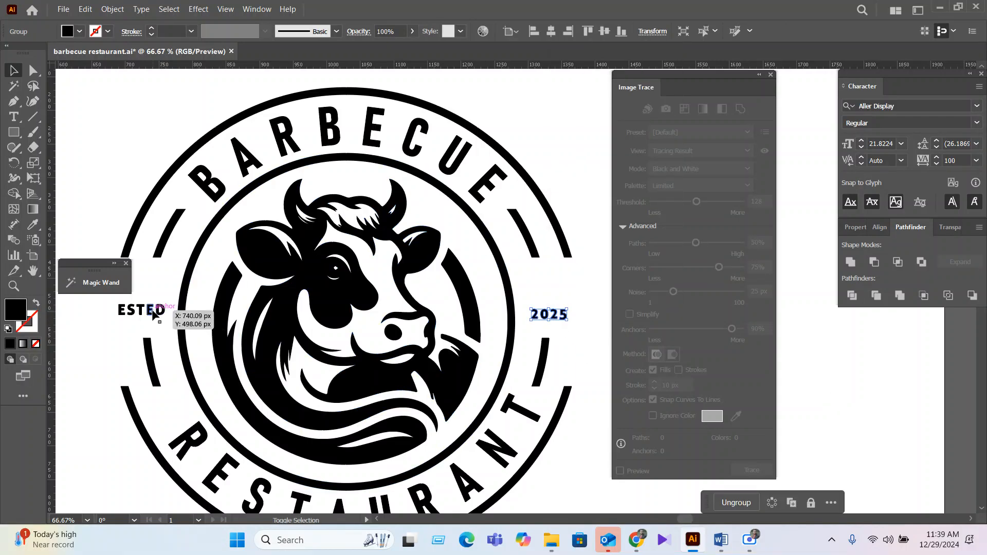
left_click(587, 31)
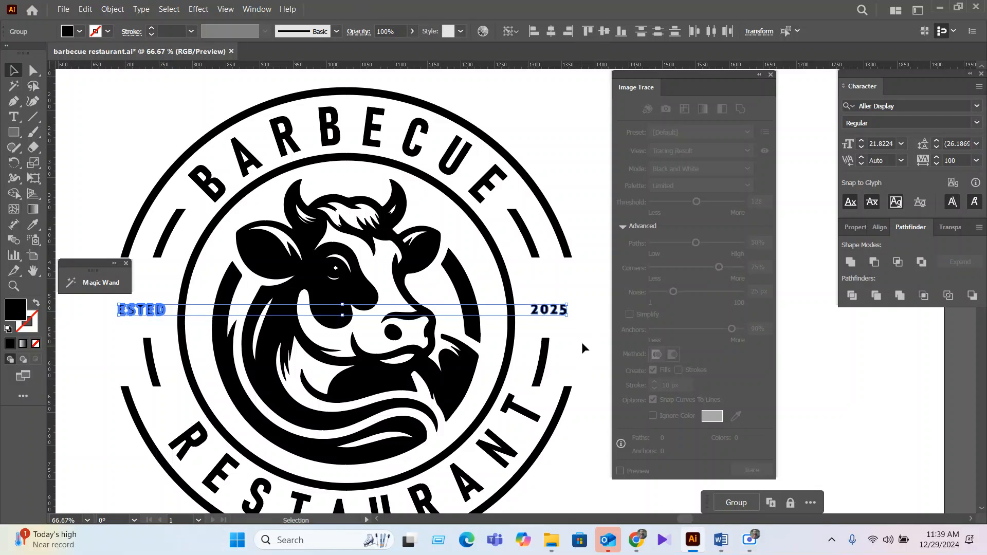
key("ctrl+g")
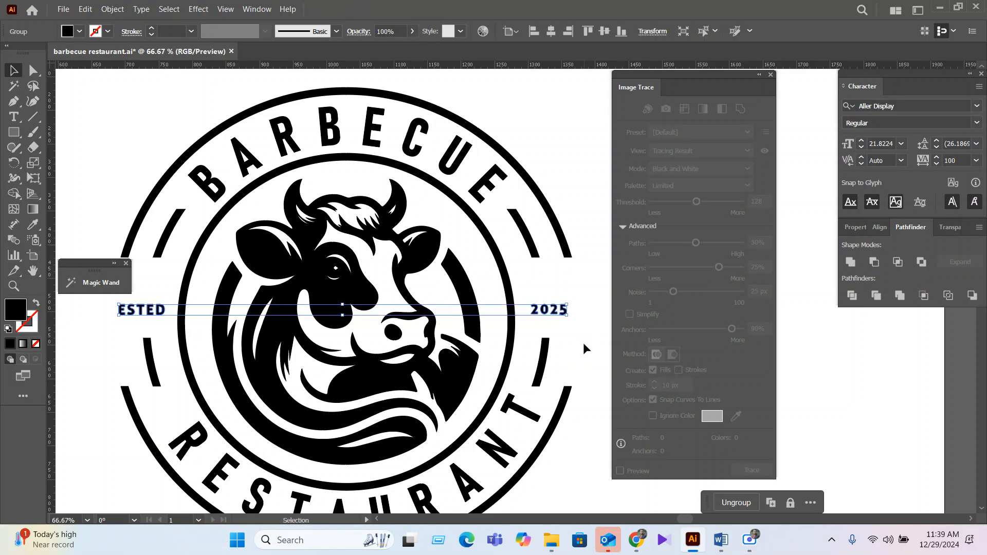
Centre the grouped ESTED and 2025 horizontally and vertically on the outer ring
left_click(565, 249, "shift")
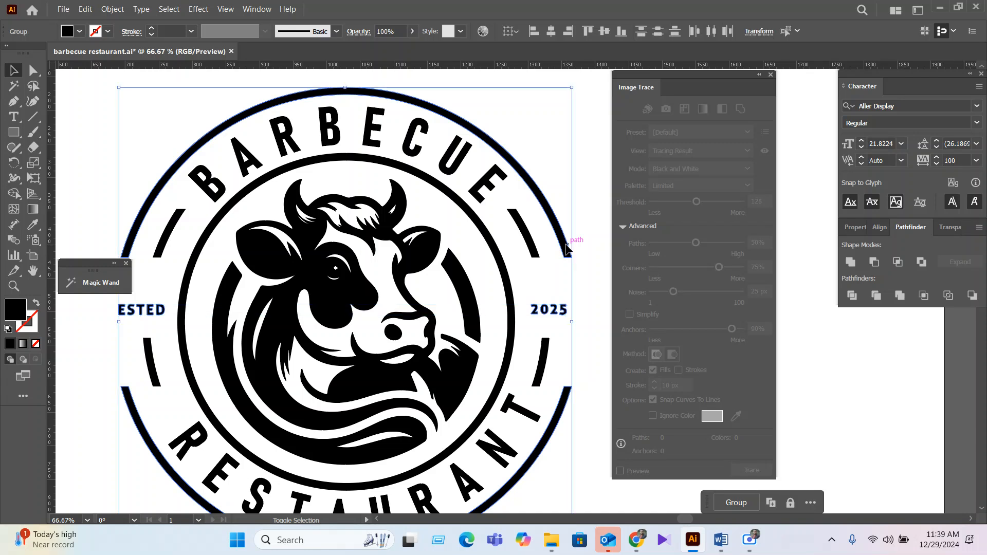
key("ctrl+g")
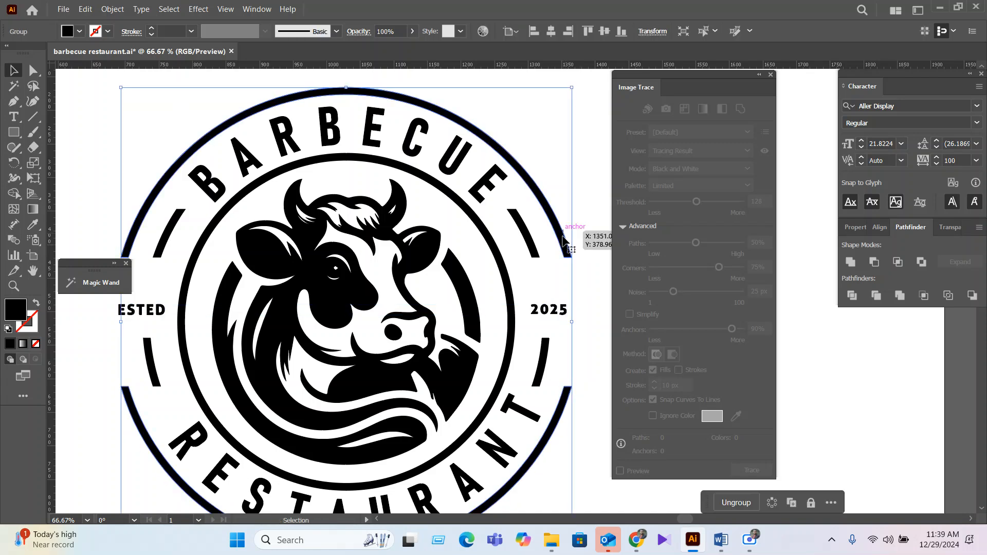
key("ctrl+z")
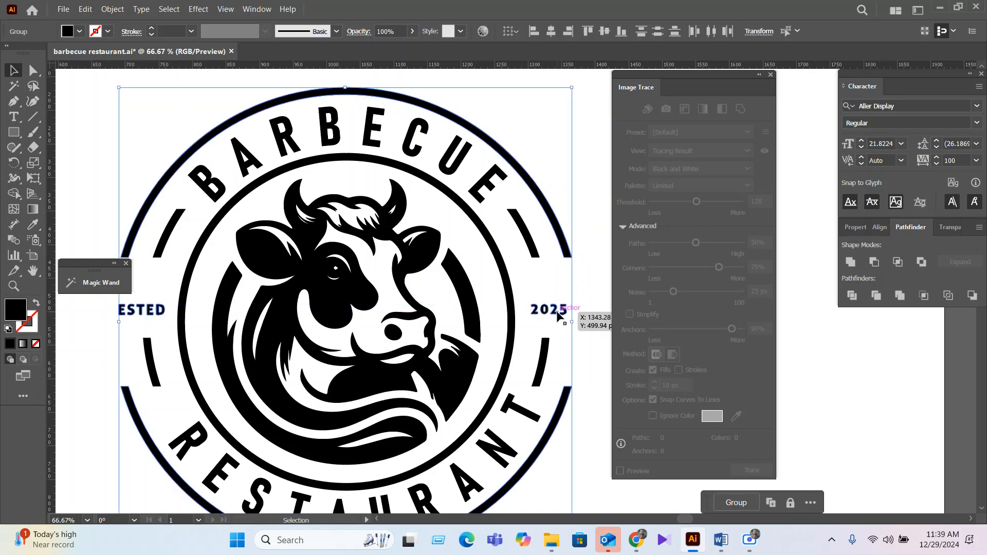
left_click(562, 234)
left_click(555, 30)
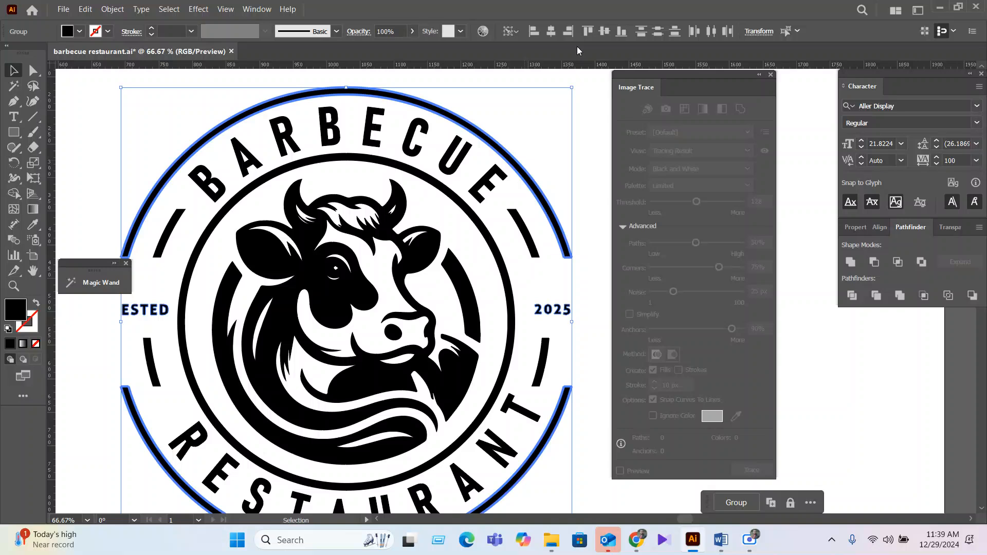
left_click(604, 31)
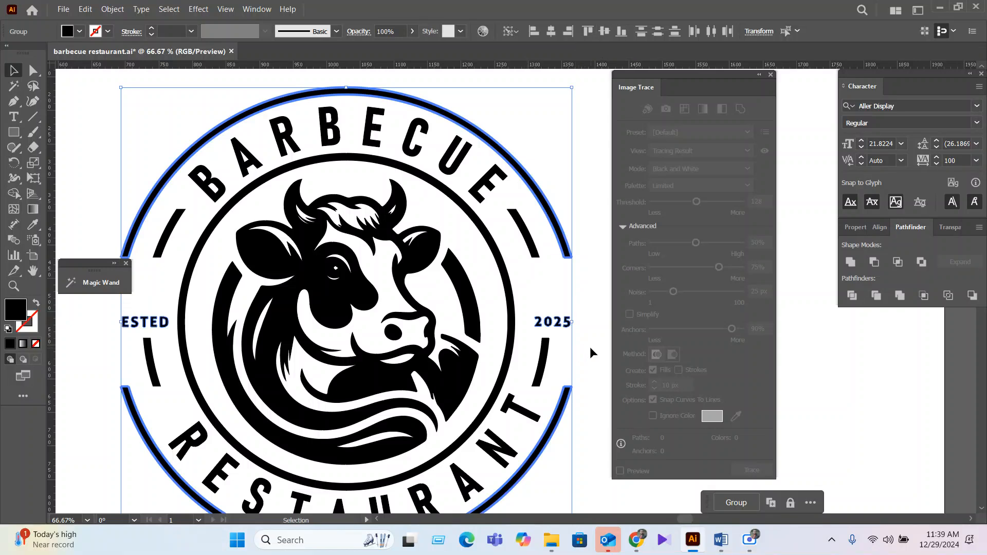
left_click(587, 347)
Enlarge the grouped ESTED and 2025 from the centre so both words extend slightly beyond the outer ring
scroll(581, 313, "down", 2)
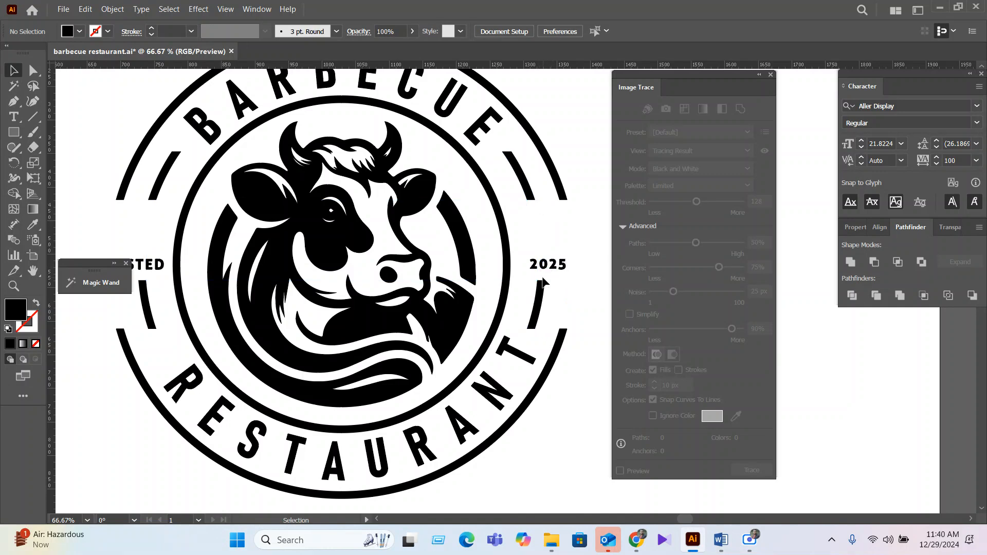
left_click(562, 273)
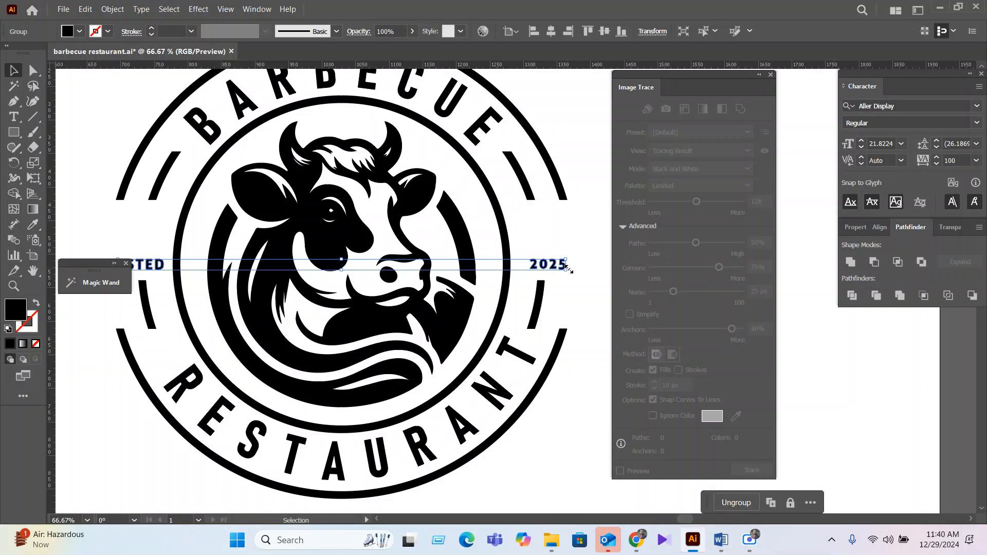
left_click_drag(568, 269, 578, 286)
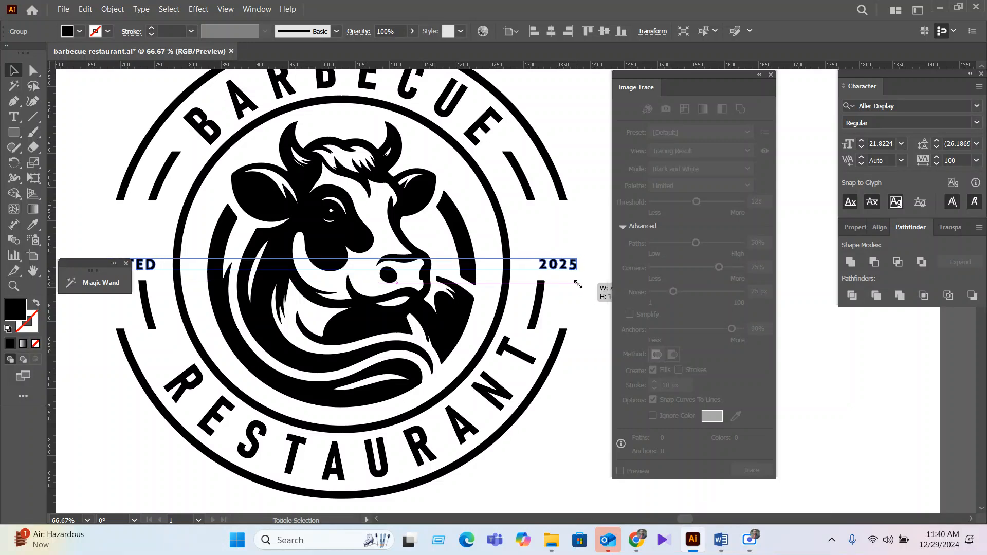
left_click(577, 316)
left_click_drag(580, 356, 610, 362)
scroll(500, 343, "down", 1)
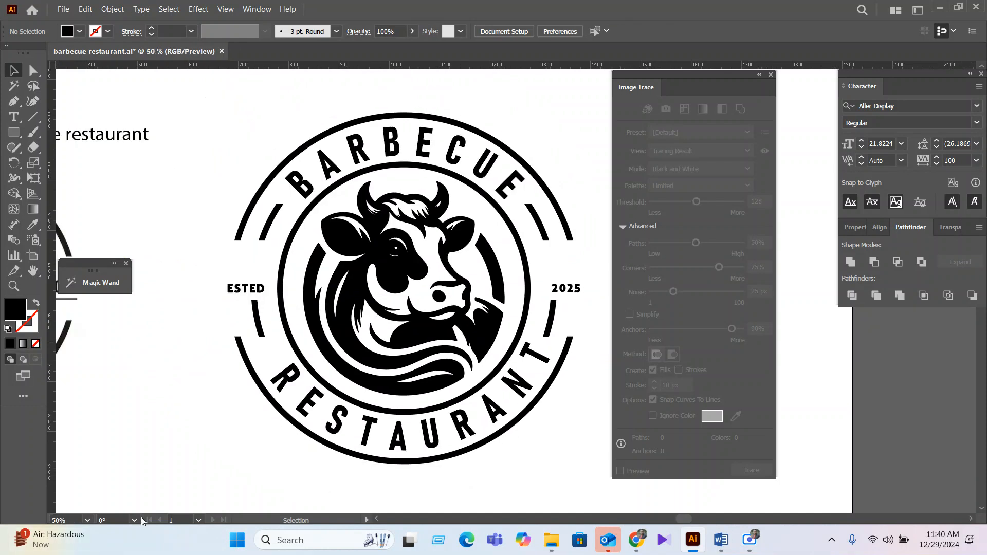
Delete the four short arc segments beside the BARBECUE and RESTAURANT lettering, around ESTED and 2025
left_click(241, 291)
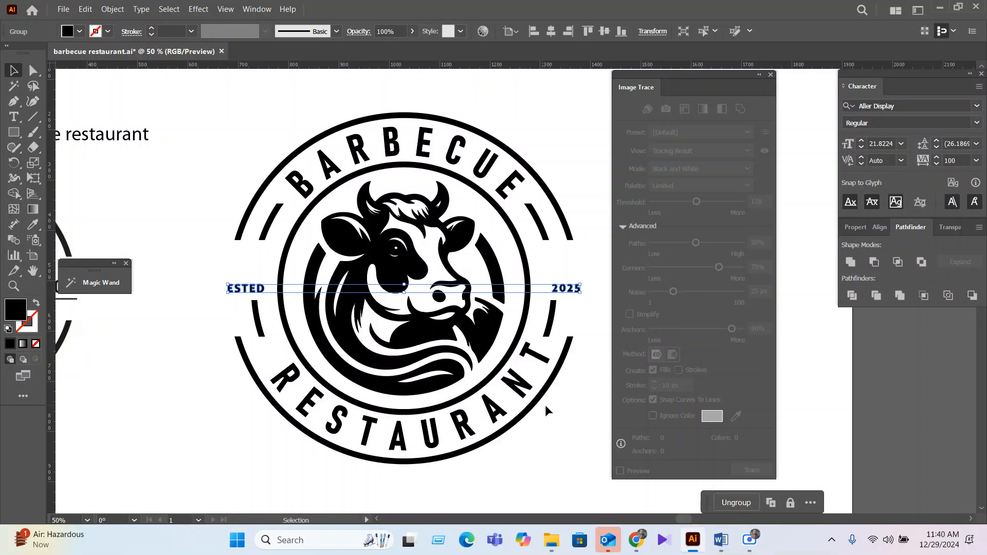
left_click(549, 321)
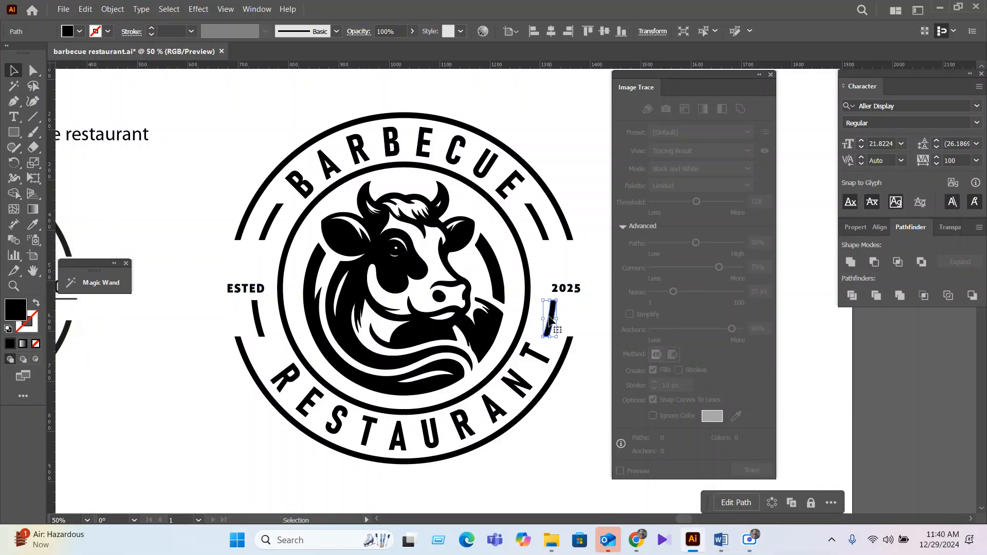
key("Delete")
left_click(540, 219)
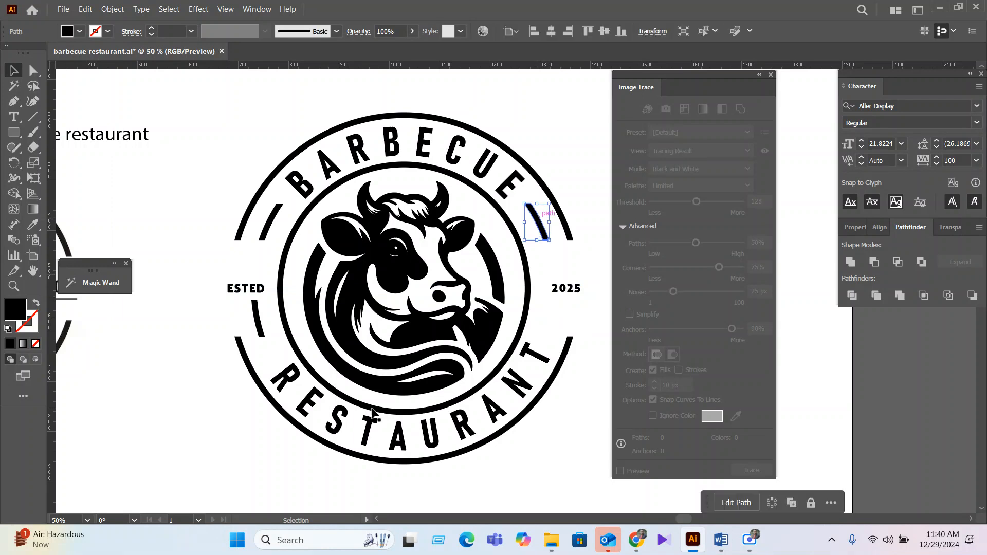
key("Delete")
left_click(272, 226)
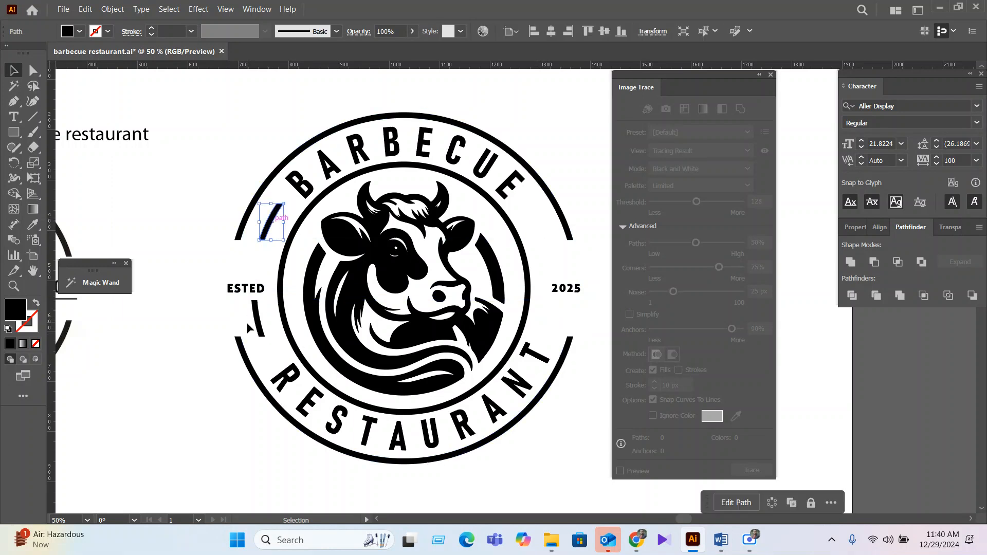
key("Delete")
left_click(258, 319)
key("Delete")
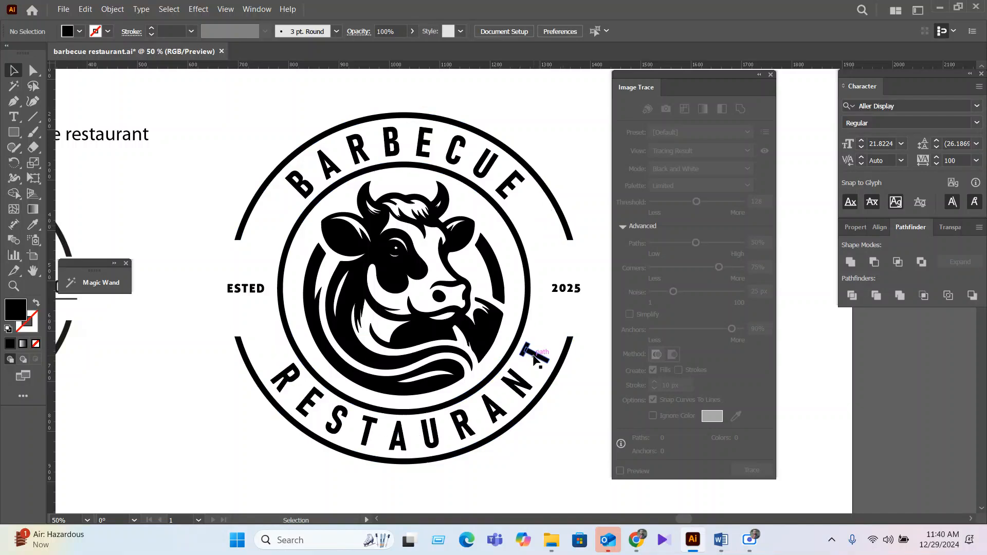
left_click(233, 290)
left_click(598, 314)
scroll(526, 348, "down", 2)
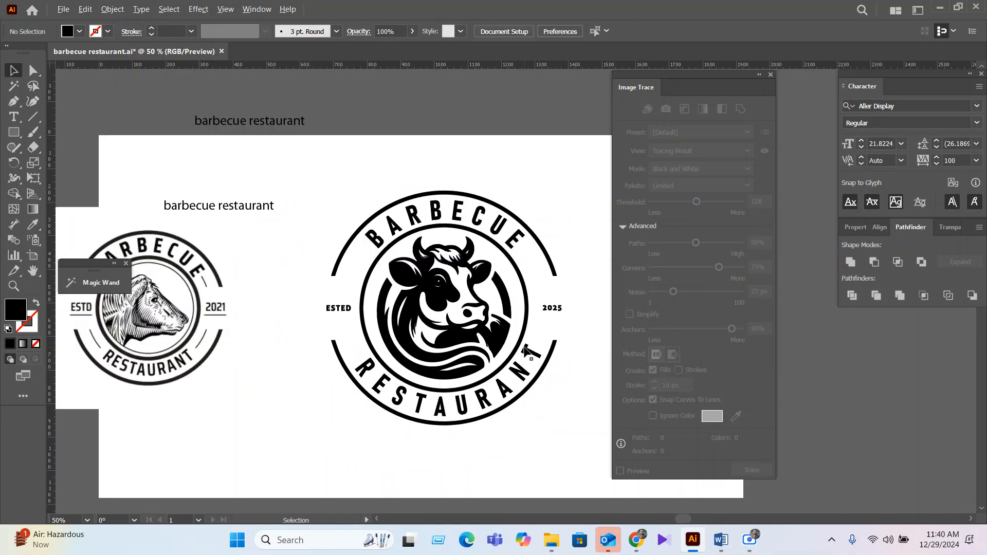
Ungroup the ESTED and 2025 pair beside the cow emblem
scroll(525, 346, "up", 3)
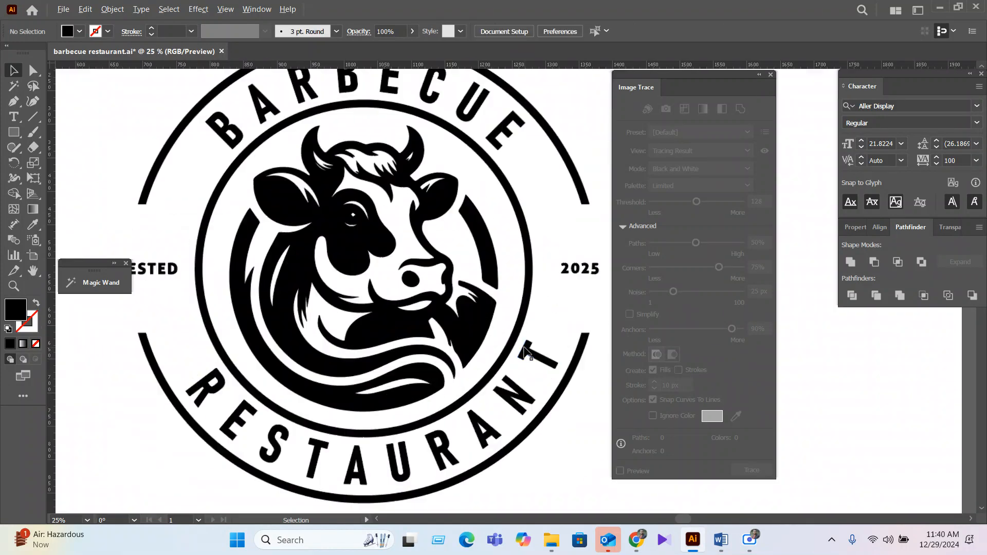
left_click(579, 277)
right_click(586, 277)
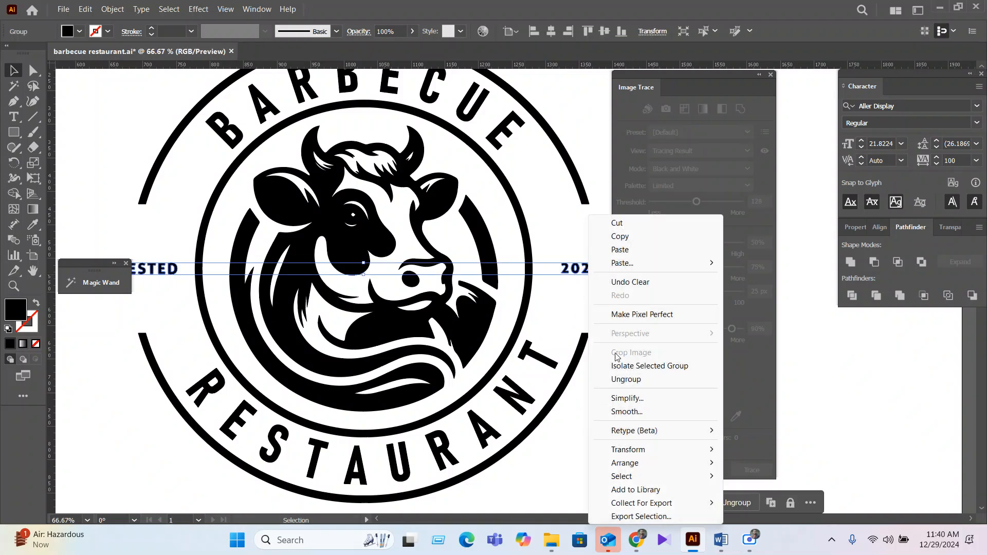
left_click(643, 380)
scroll(535, 318, "down", 2)
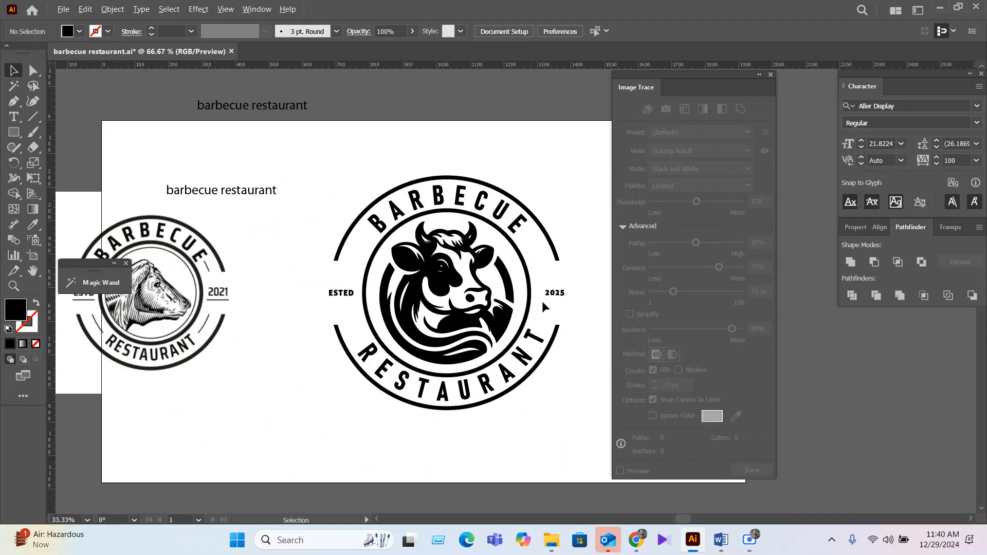
Select ESTED and 2025 together and enlarge both proportionally from their common centre
left_click(551, 294)
left_click(350, 297, "shift")
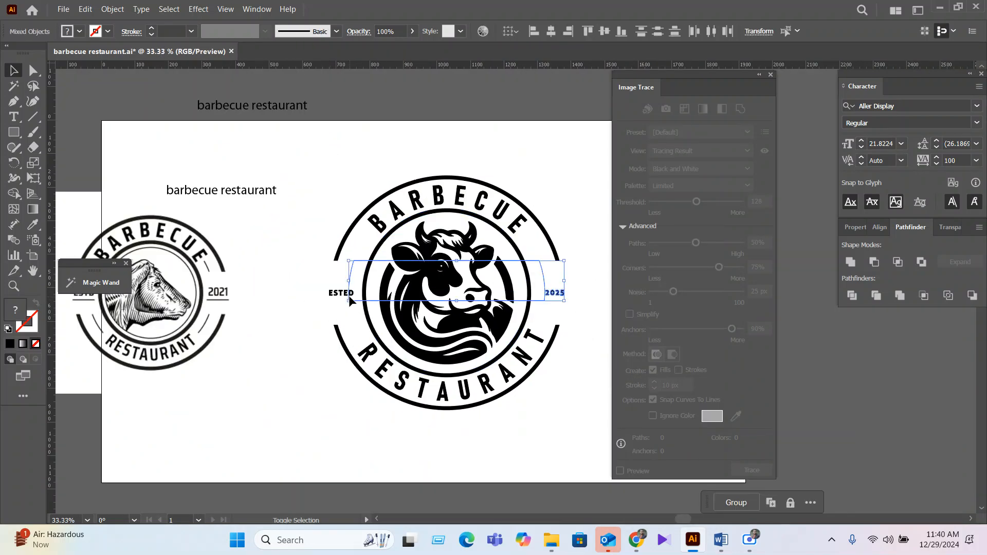
left_click(335, 304)
left_click(347, 296)
left_click(549, 297, "shift")
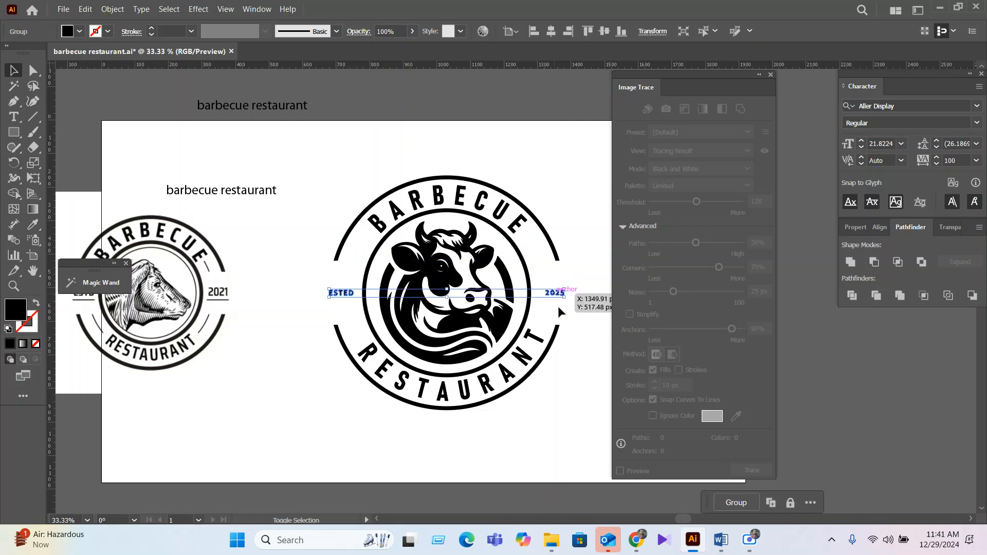
left_click_drag(563, 297, 612, 336)
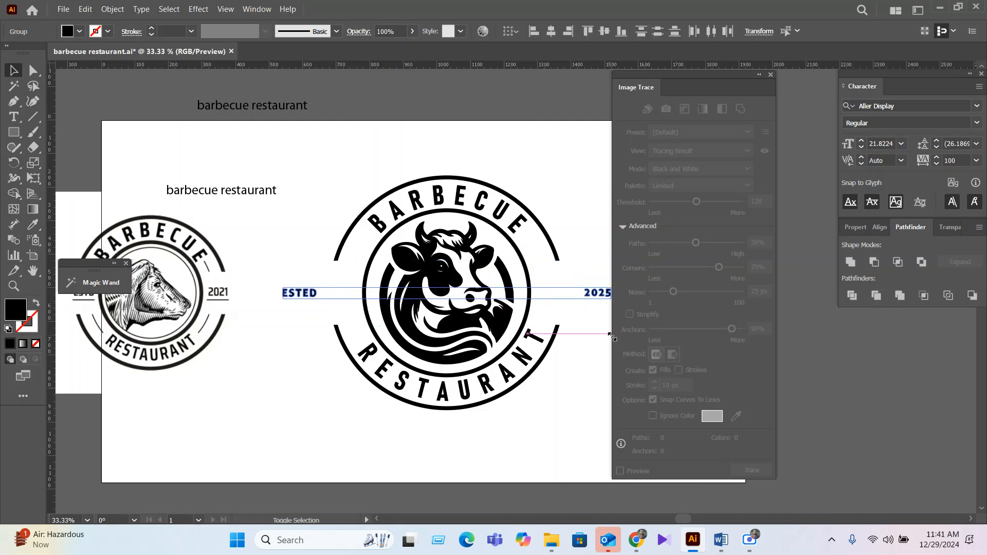
left_click(560, 363)
Move the enlarged 2025 and ESTED inward so each word sits in its gap beside the inner circle
left_click_drag(595, 295, 549, 294)
left_click_drag(309, 298, 344, 296)
scroll(344, 298, "up", 2)
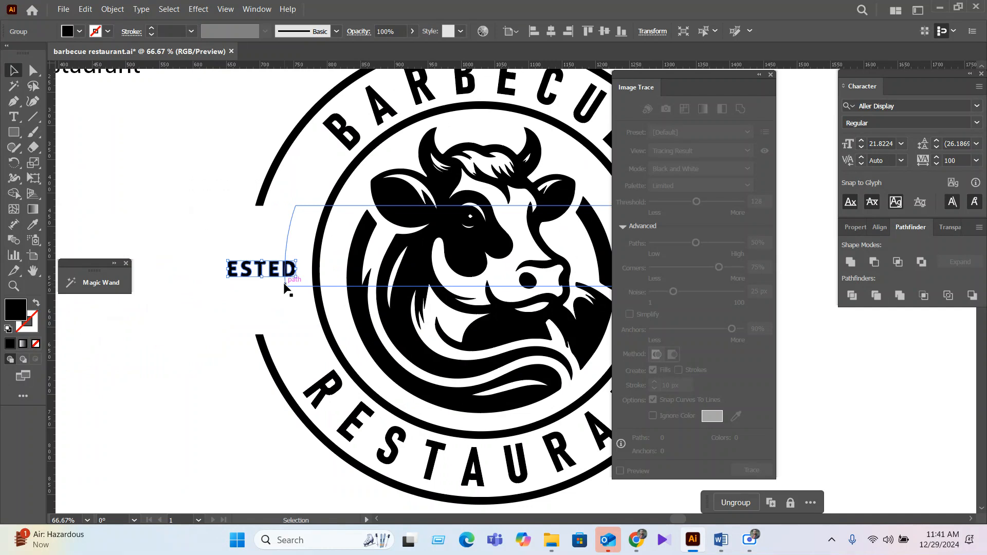
left_click_drag(280, 271, 288, 271)
scroll(217, 303, "down", 1)
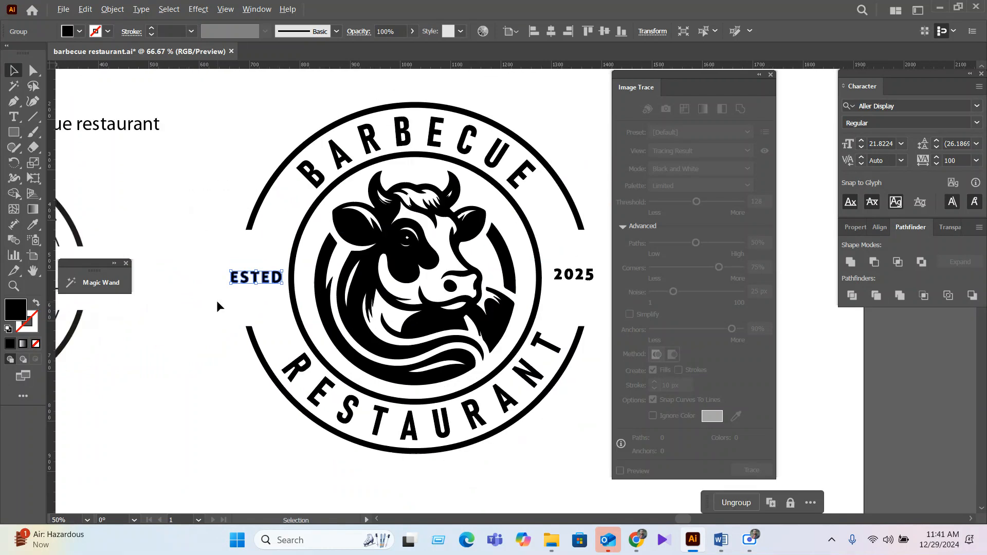
Shift 2025 slightly inward and align its right edge with the right edge of the outer ring arcs
left_click_drag(587, 275, 581, 274)
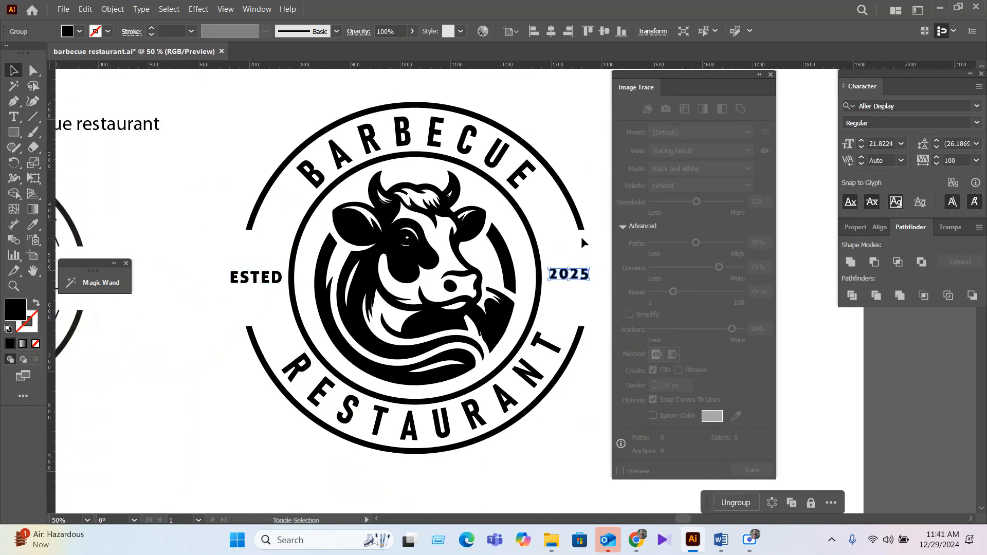
left_click(584, 229)
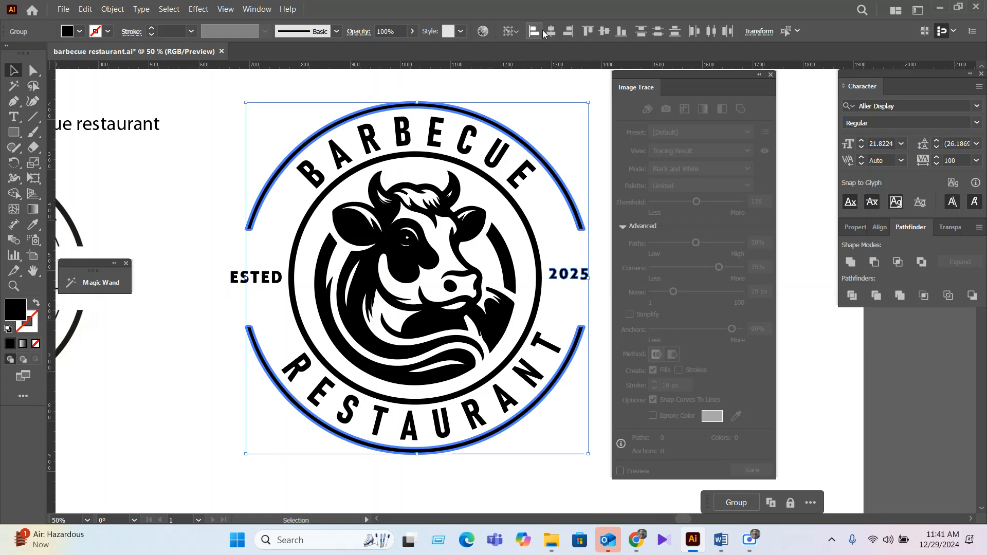
left_click(571, 32)
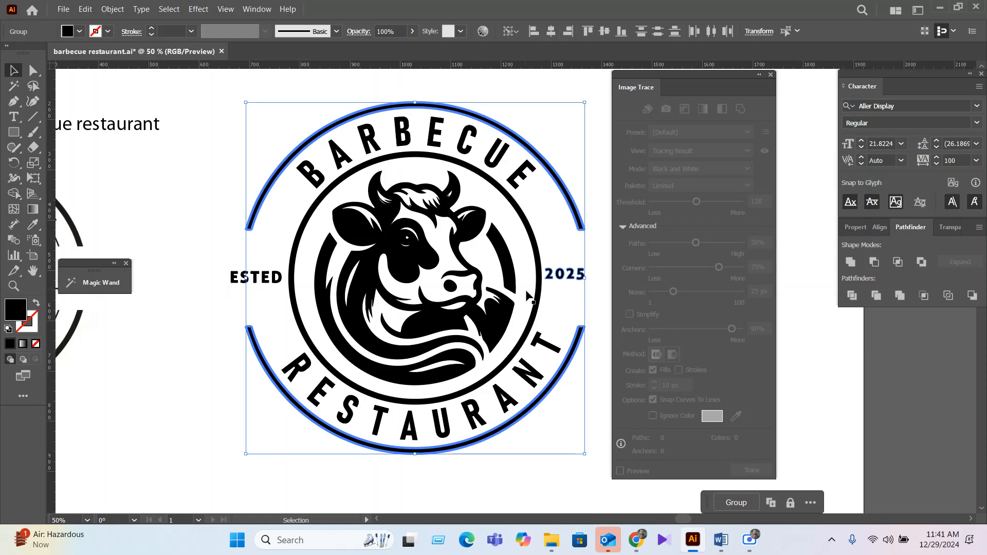
Isolate the ESTED group and delete its second E to match the ESTD wording of the reference logo
left_click(266, 284)
left_click_drag(194, 394, 445, 381)
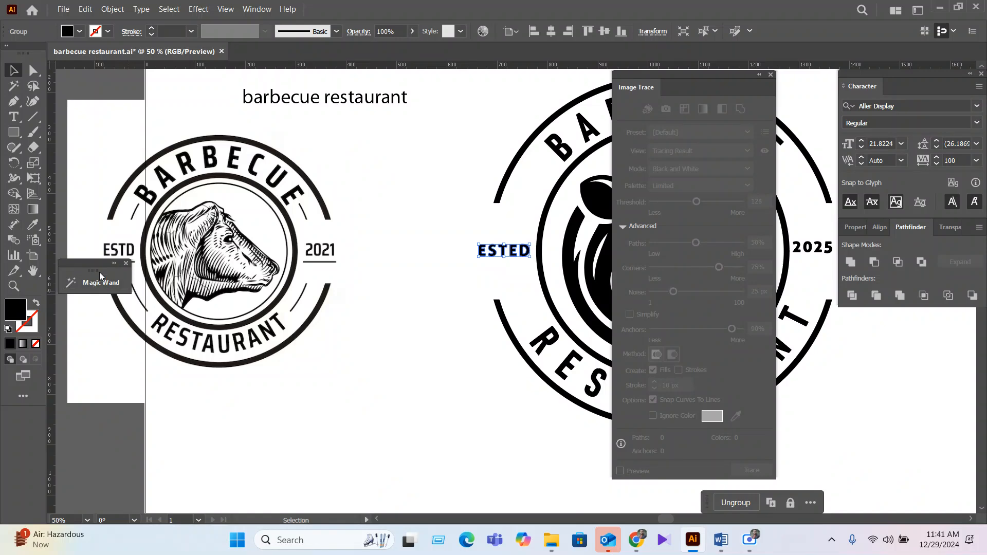
left_click_drag(512, 358, 443, 339)
scroll(402, 264, "up", 2)
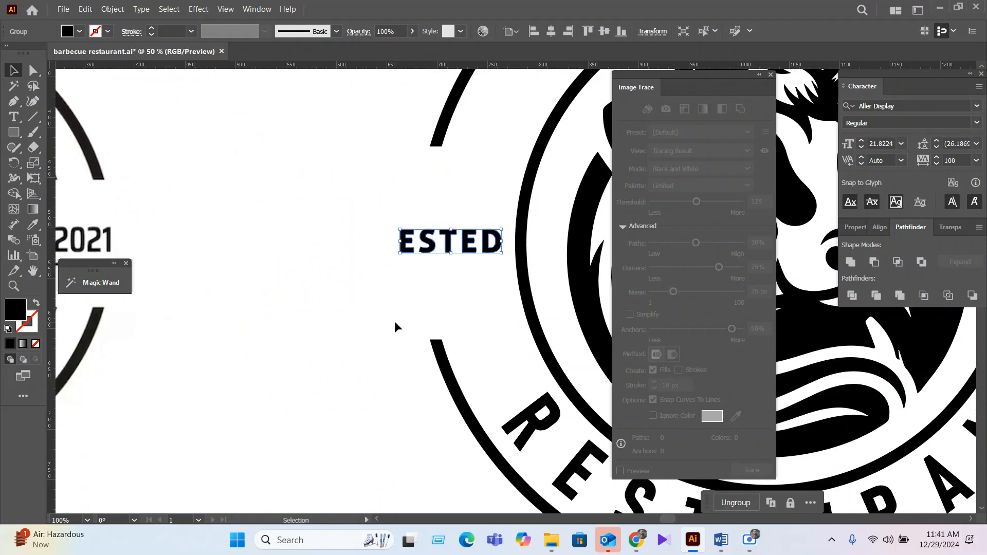
left_click(406, 258)
double_click(469, 248)
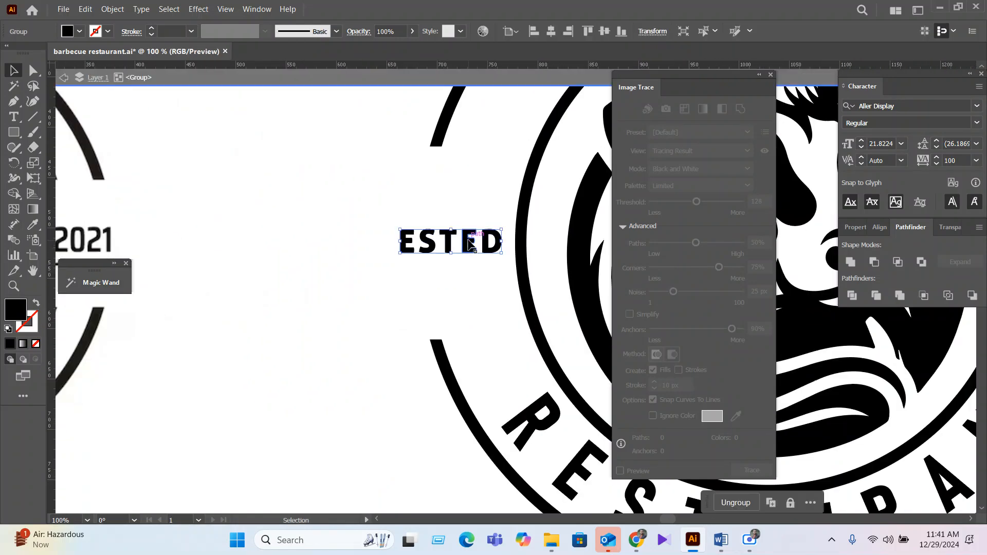
key("Delete")
Nudge the letter D left to close the gap after EST with even letter spacing, and leave isolation mode
left_click(488, 243)
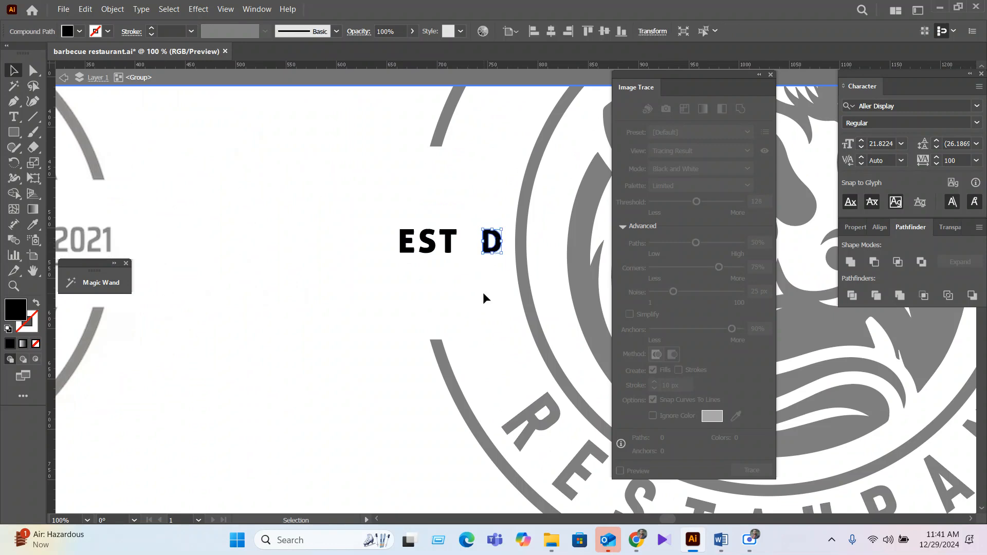
key("Left")
key("Left")
key("Left")
key("Left")
key("Left")
key("Left")
key("Left")
key("Left")
key("Left")
key("Left")
key("Left")
key("Left")
key("Left")
key("Left")
key("Left")
key("Left")
key("Left")
key("Left")
key("Left")
key("Left")
key("Left")
key("Left")
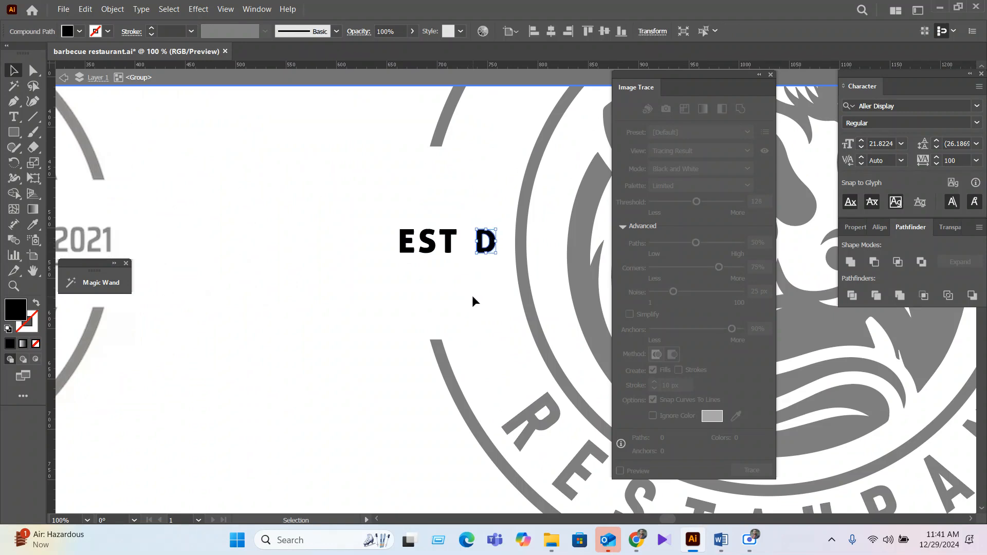
key("Right")
key("Right")
key("Right")
key("Right")
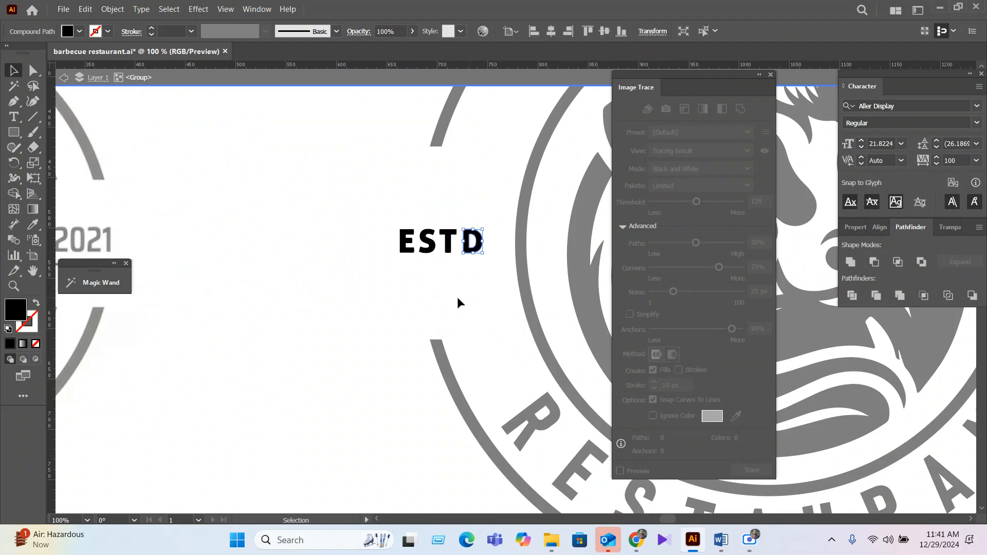
double_click(350, 316)
Align ESTD's left edge with the outer ring arcs and nudge the word slightly left, away from the inner circle
scroll(309, 331, "down", 1)
scroll(309, 331, "down", 1)
left_click(375, 287)
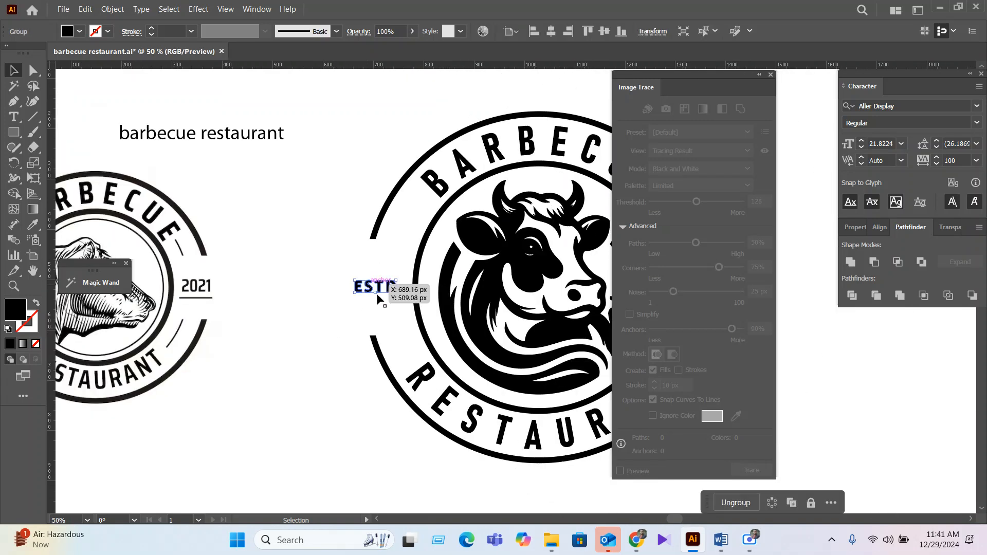
left_click(377, 234, "shift")
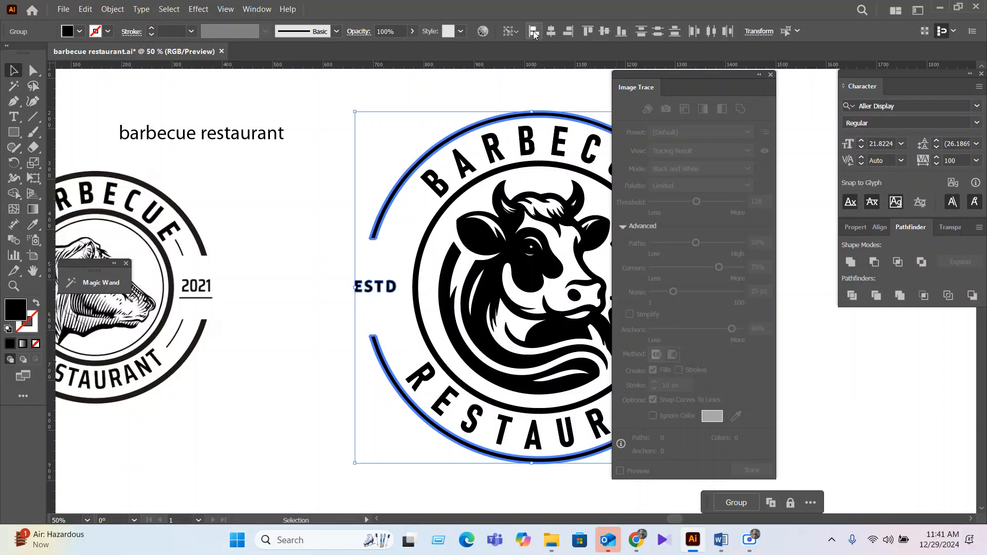
left_click(534, 32)
left_click(236, 300)
left_click(387, 287)
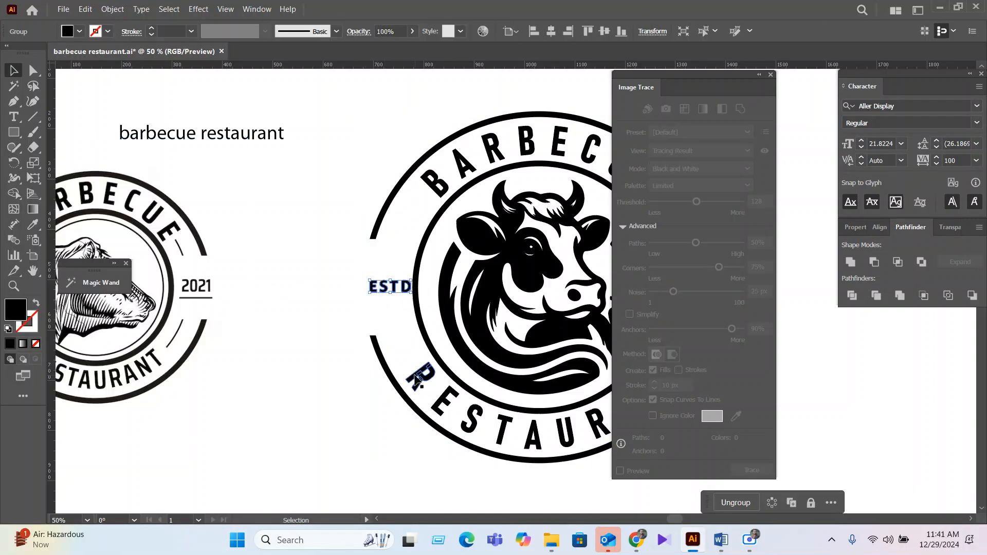
key("Left")
key("Left")
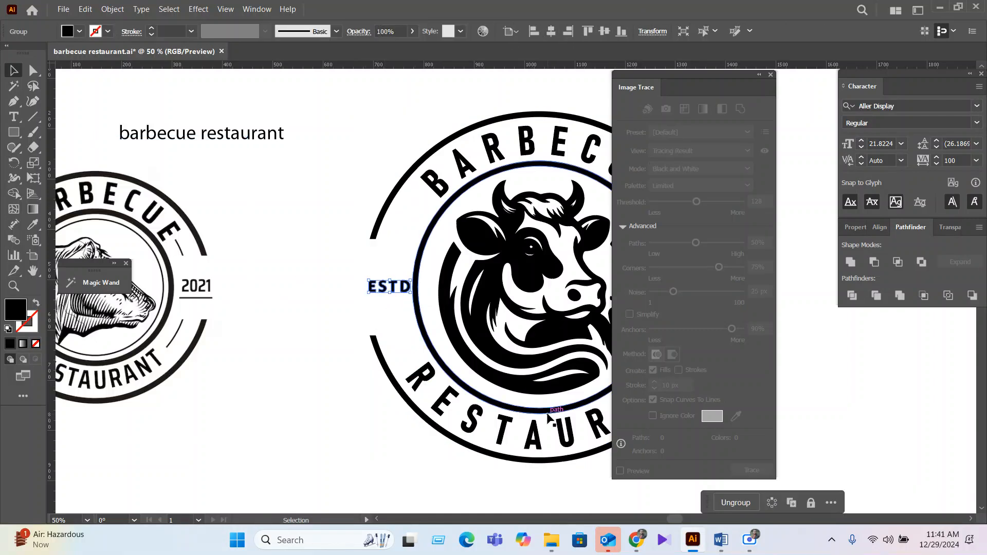
left_click(347, 329)
Align the vertical centres of ESTD and 2025 so both words sit level
scroll(346, 329, "right", 5)
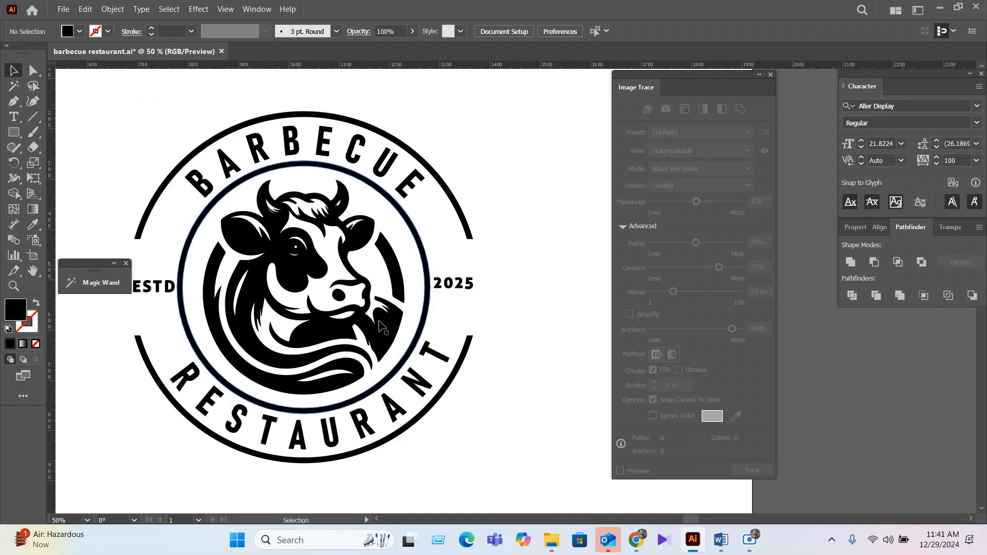
left_click_drag(451, 286, 148, 292)
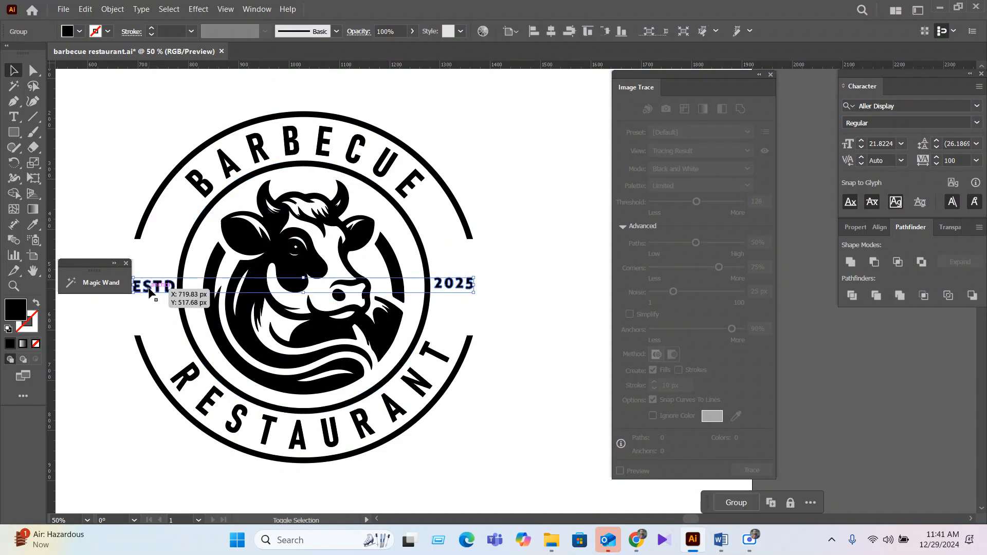
left_click(602, 30)
left_click(544, 370)
left_click_drag(524, 377, 590, 359)
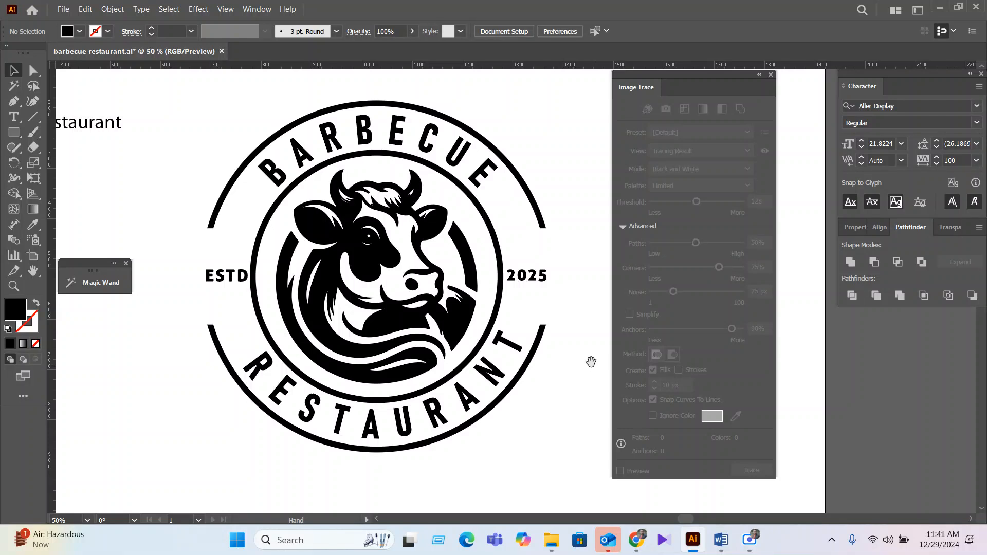
Group ESTD and 2025 and centre the group horizontally and vertically on the outer ring arcs
left_click(537, 281)
left_click(239, 280, "shift")
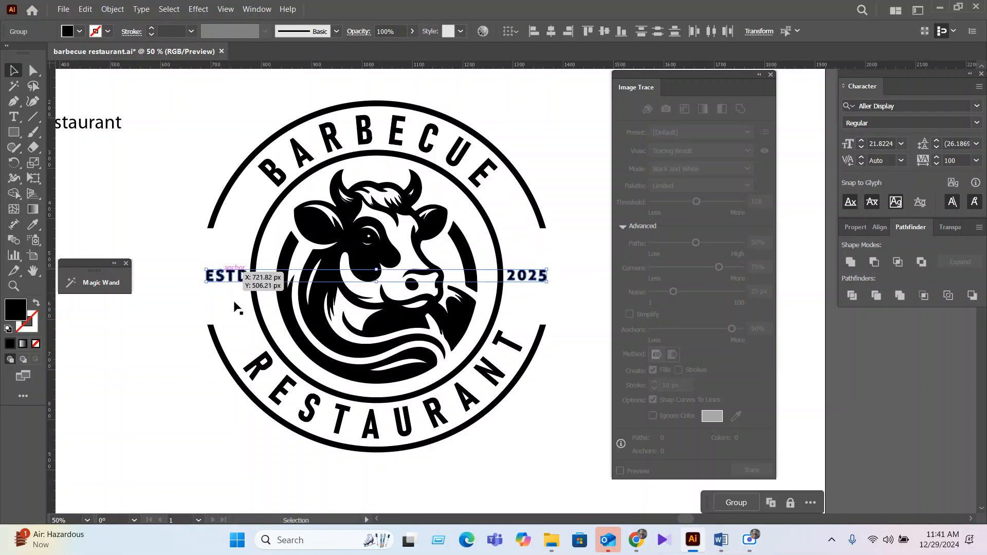
key("ctrl+g")
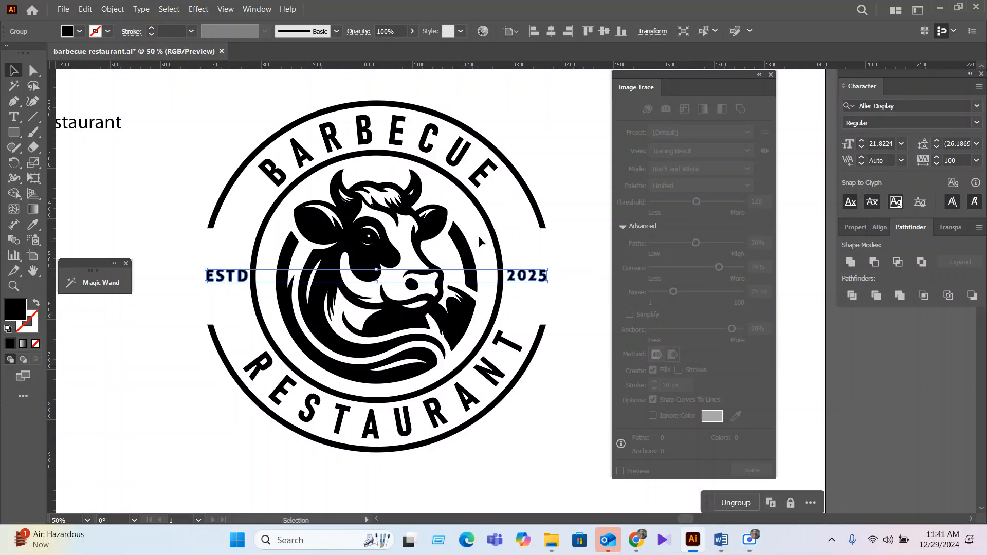
left_click(545, 228, "shift")
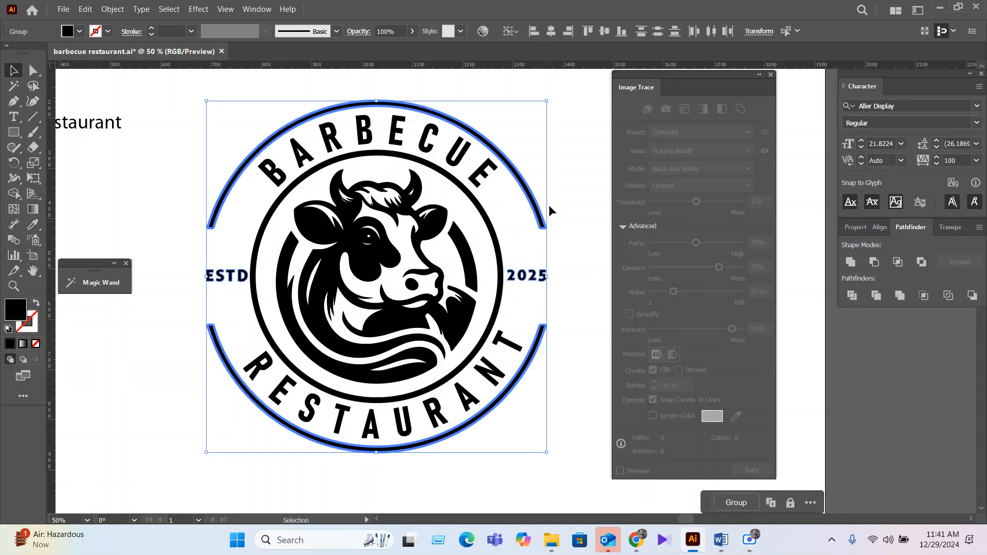
left_click(552, 31)
left_click(604, 32)
left_click(592, 283)
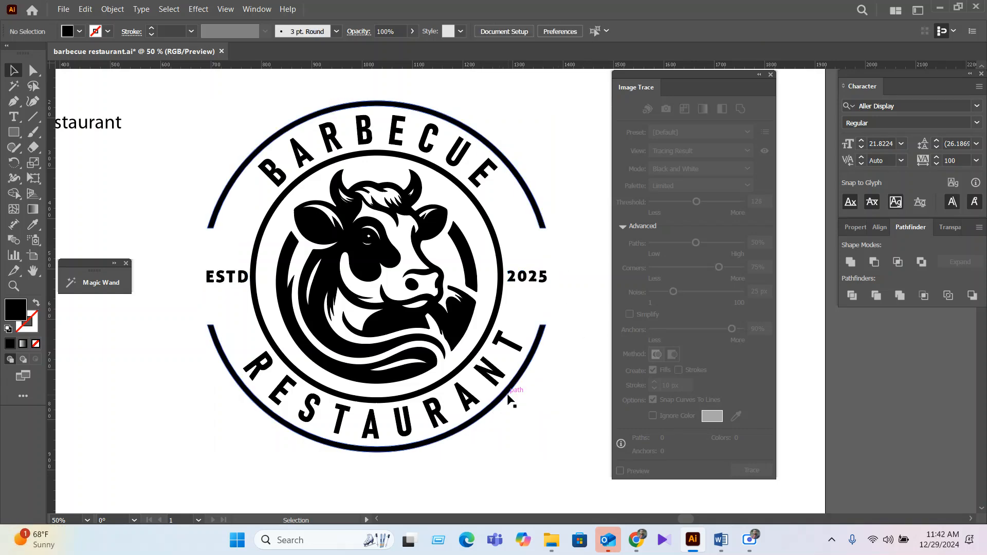
Draw a horizontal line spanning the word's width just below ESTD and give it a 2 pt stroke
scroll(514, 393, "down", 2)
scroll(371, 349, "up", 6)
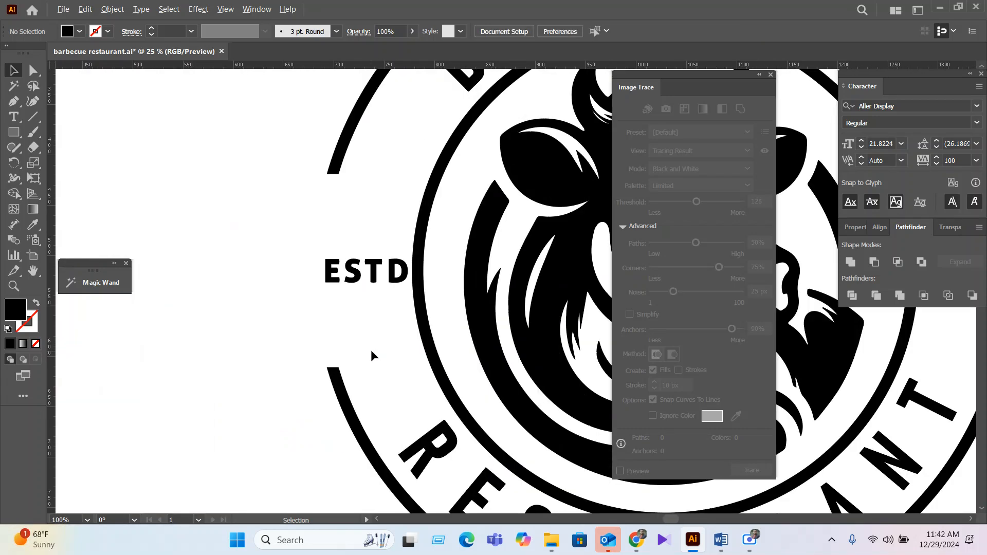
left_click(33, 116)
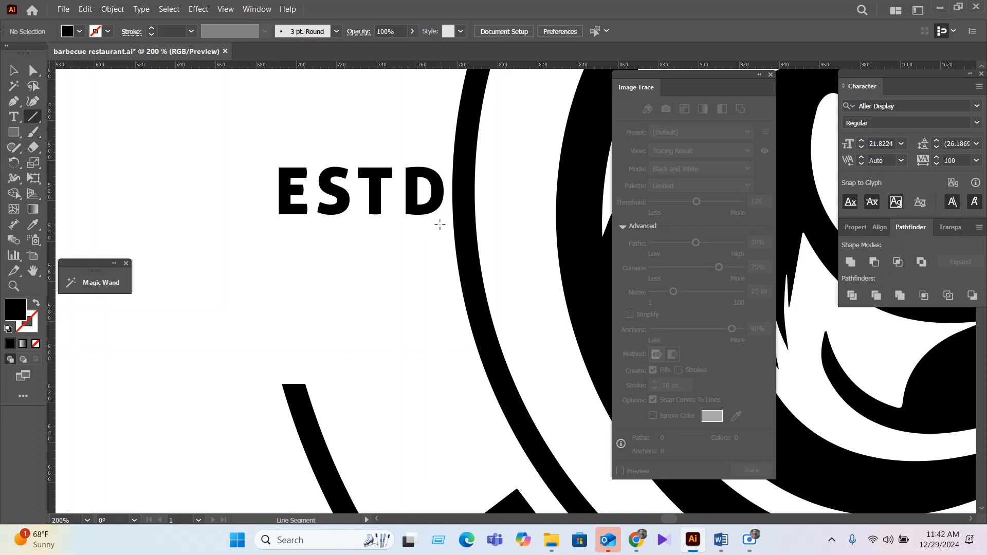
left_click_drag(443, 225, 279, 236)
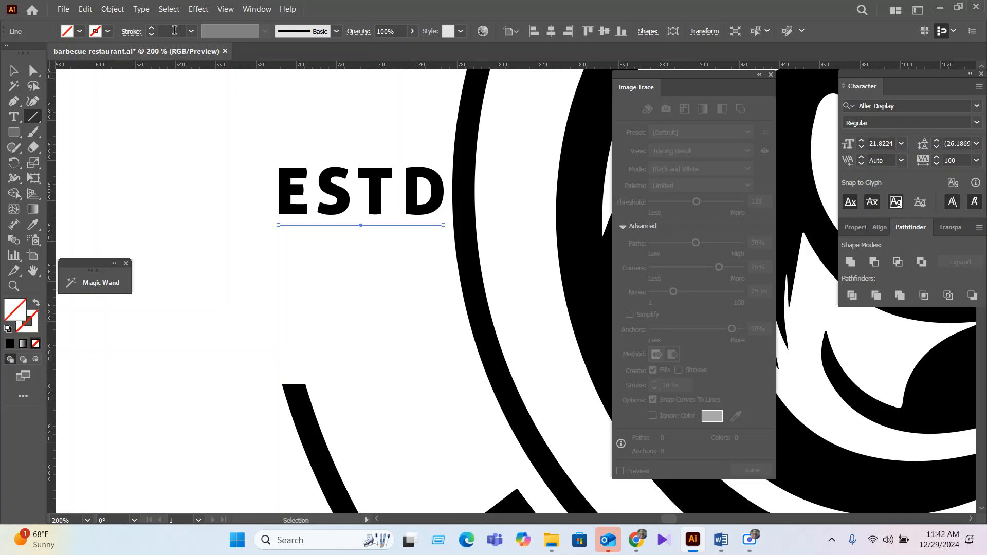
left_click(174, 31)
type("2")
key("Return")
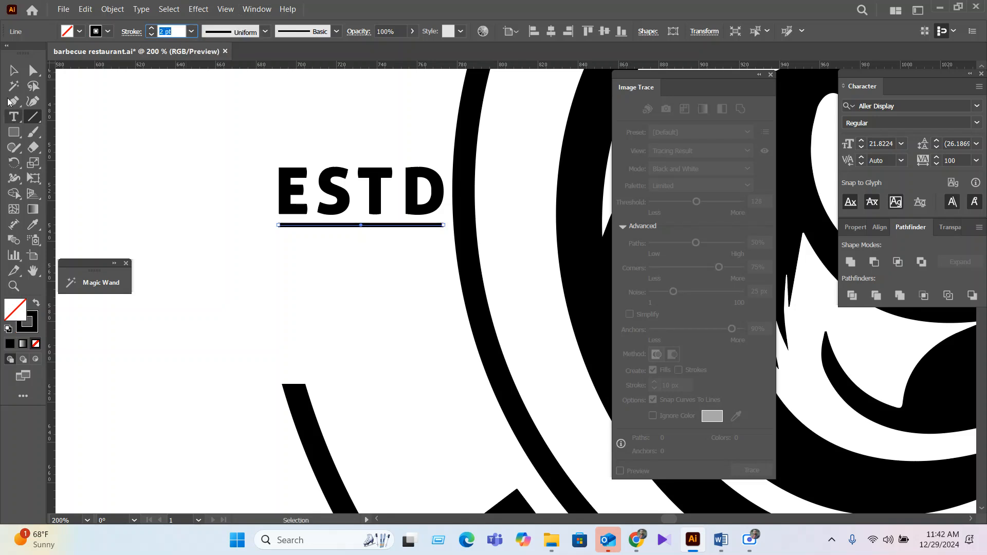
Copy the underline from ESTD to the matching position beneath 2025
left_click(13, 71)
scroll(265, 267, "down", 2)
scroll(324, 245, "down", 2)
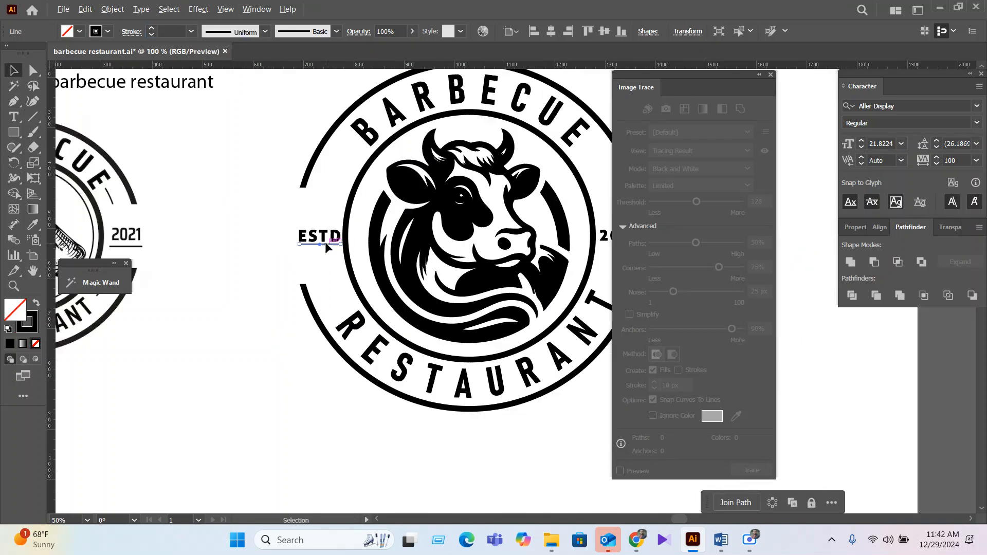
left_click_drag(324, 241, 553, 249)
left_click(578, 257)
scroll(548, 251, "up", 2)
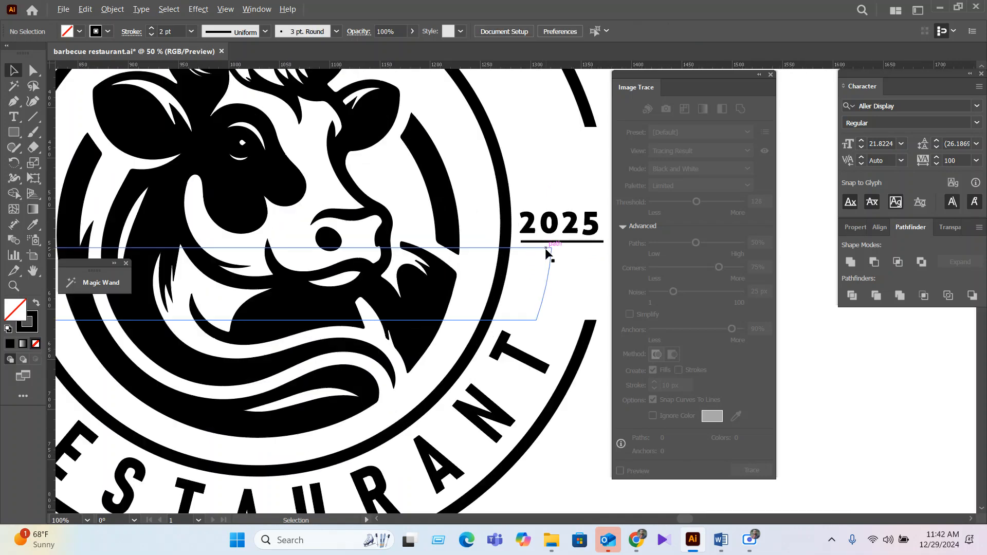
scroll(543, 267, "down", 2)
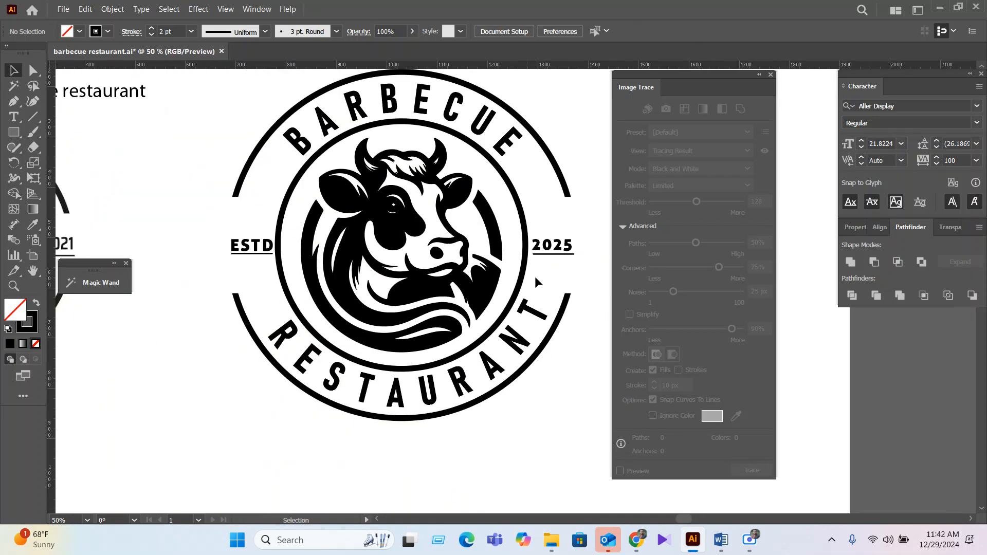
Delete the leftover invisible ring segment across the logo's middle and the unstroked guide arc behind the RESTAURANT lettering
left_click(340, 200)
left_click_drag(341, 200, 411, 469)
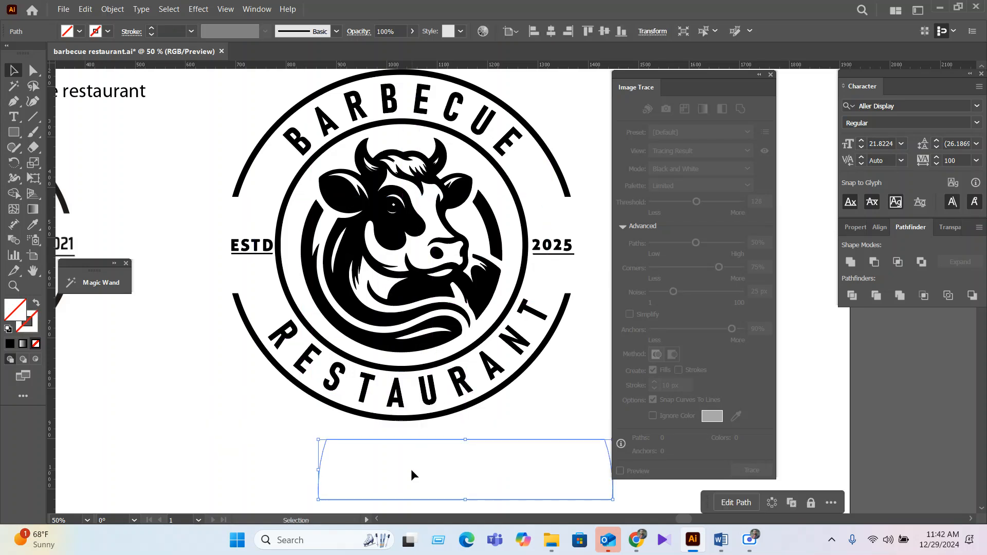
left_click(409, 464)
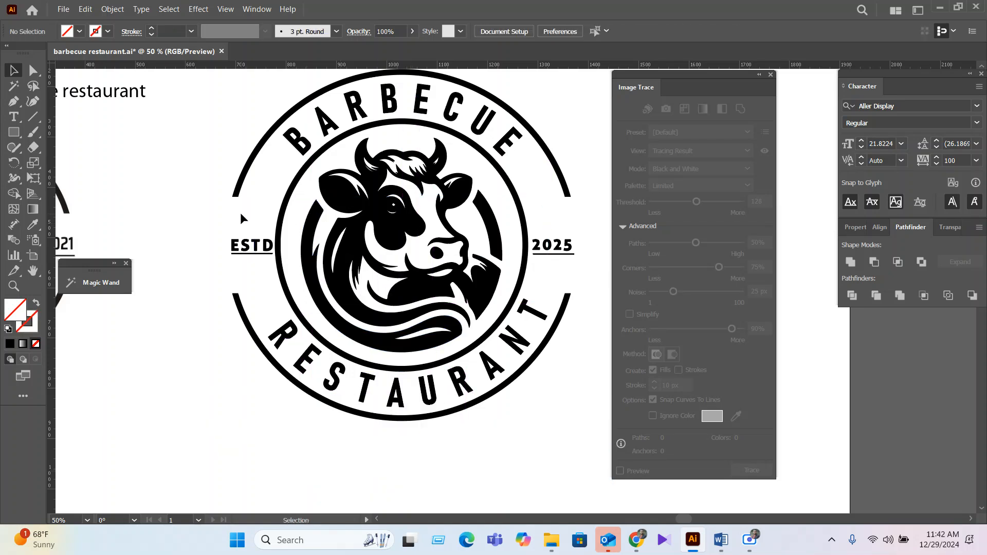
left_click_drag(240, 211, 450, 330)
left_click(249, 299)
left_click(261, 296)
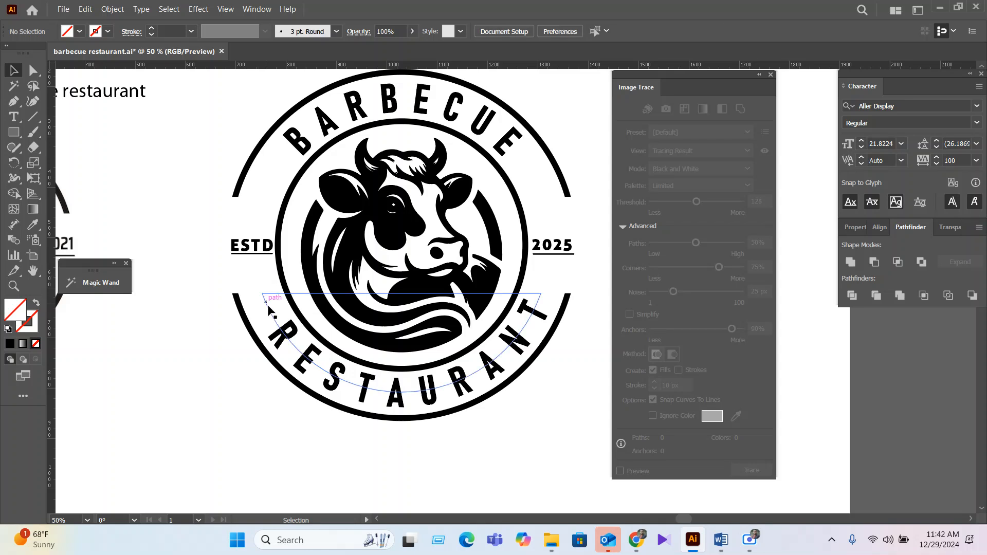
left_click(265, 308)
left_click(263, 305)
Delete the leftover invisible path segment between BARBECUE and ESTD/2025, and check the logo for other stray paths
left_click_drag(207, 128, 584, 450)
left_click(535, 181)
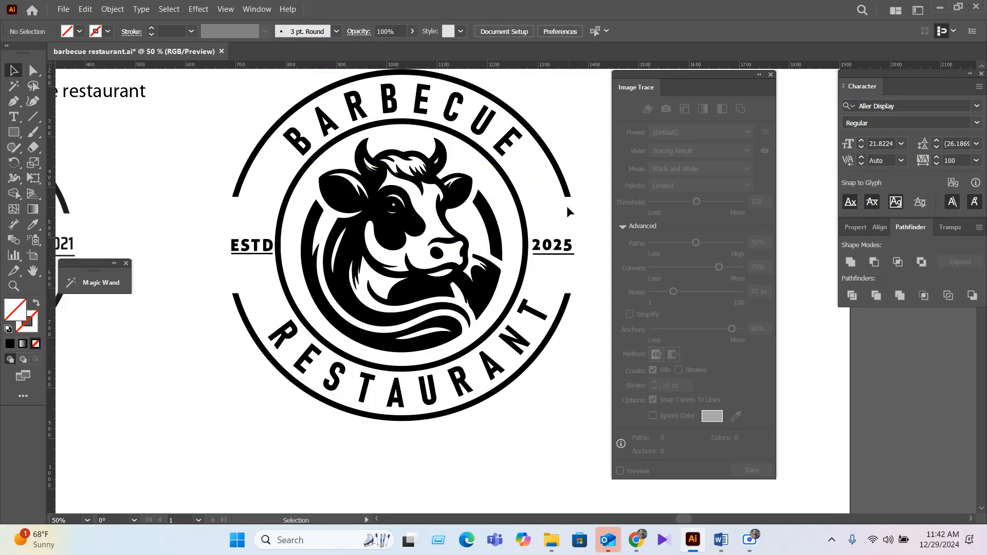
left_click(525, 168)
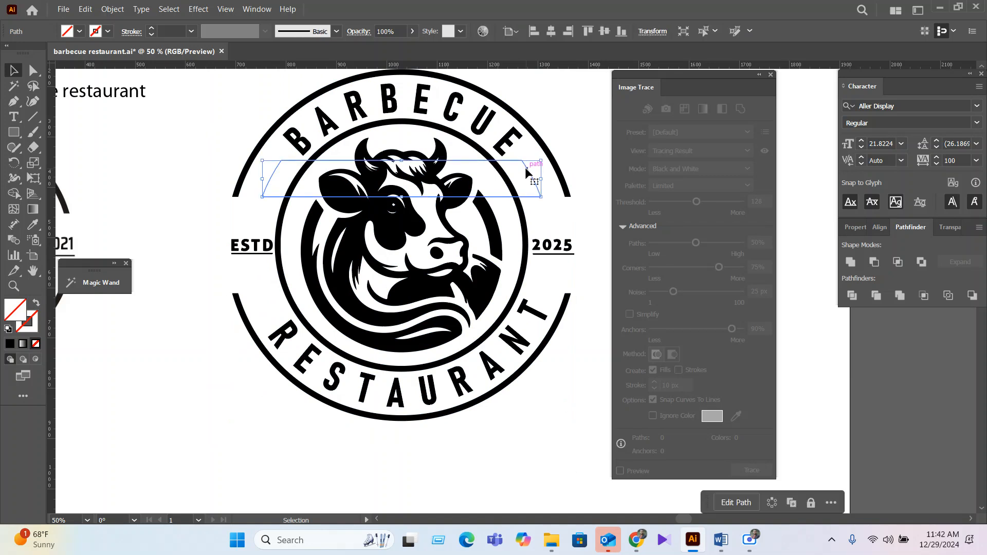
key("Delete")
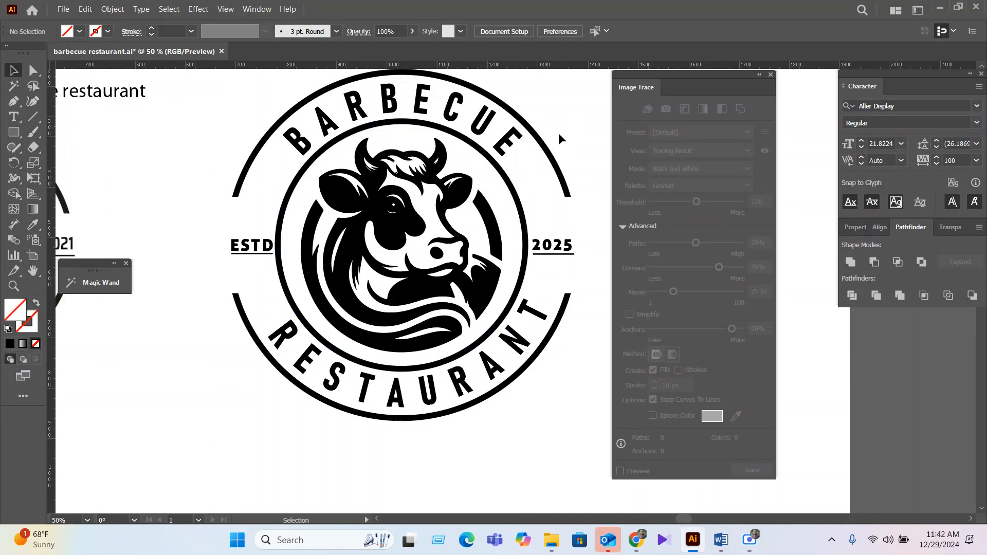
left_click(545, 154)
left_click(521, 186)
left_click_drag(552, 465, 268, 102)
left_click(493, 485)
left_click(546, 248)
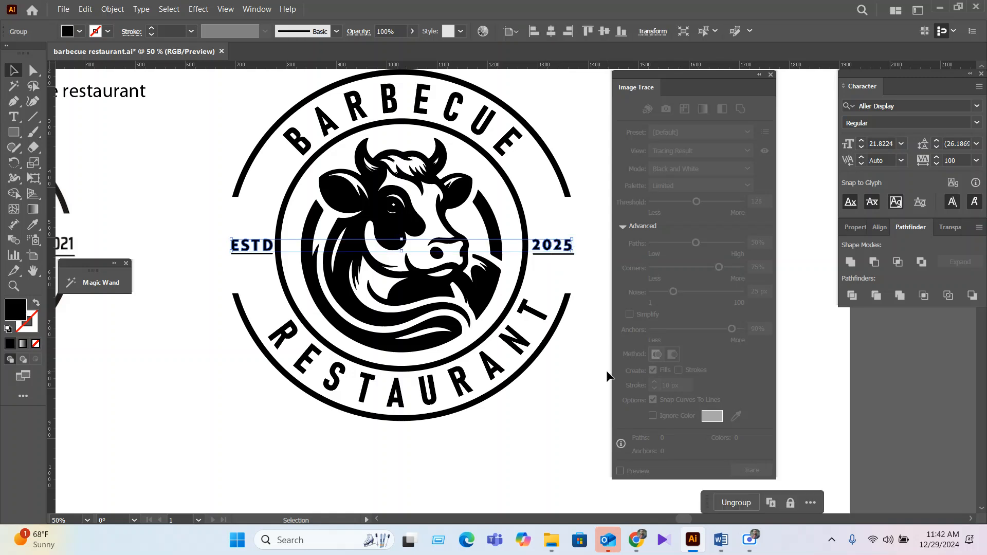
left_click(573, 458)
Select the whole new logo and sample the reference logo's dark colour onto it with the Eyedropper
scroll(503, 347, "down", 2)
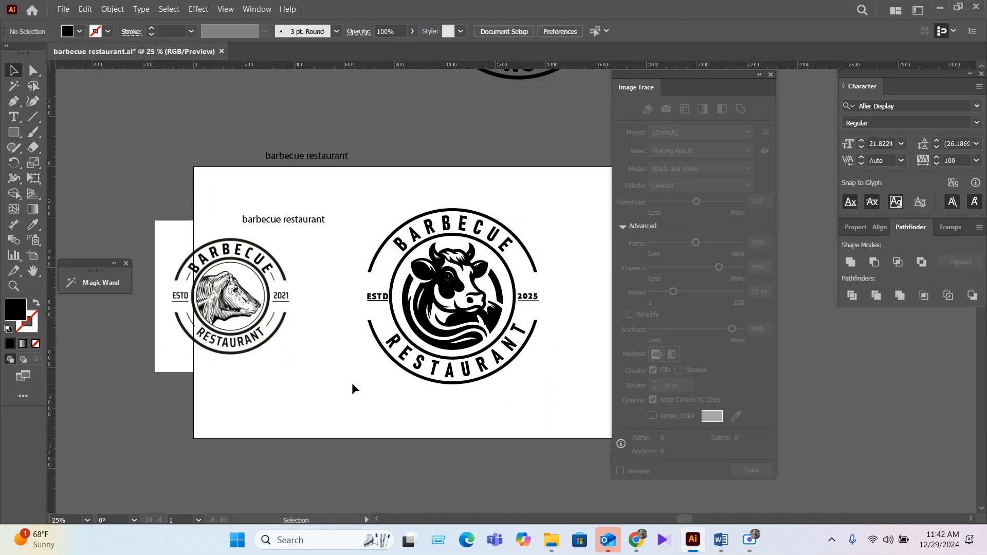
left_click_drag(354, 206, 596, 468)
scroll(504, 433, "up", 1)
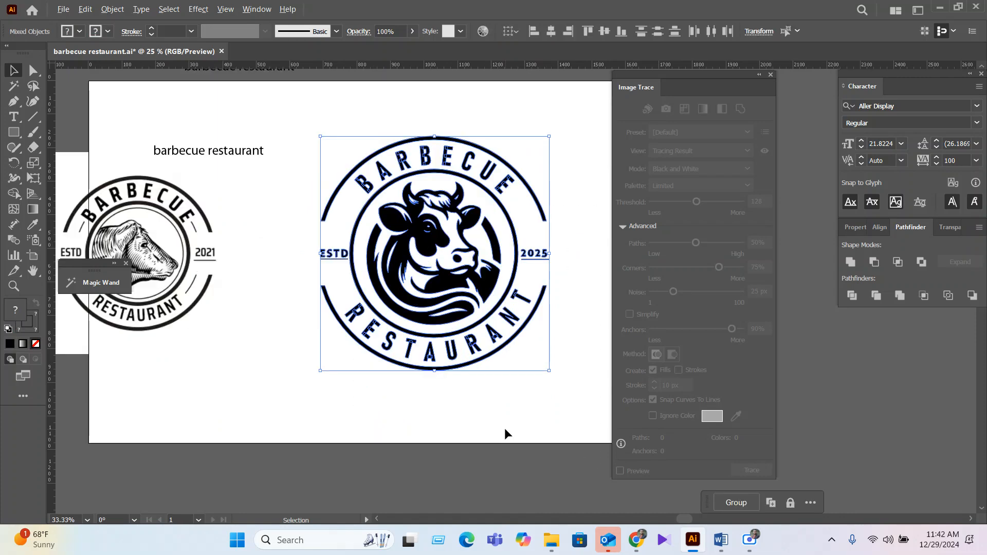
scroll(506, 433, "up", 1)
left_click_drag(115, 295, 368, 384)
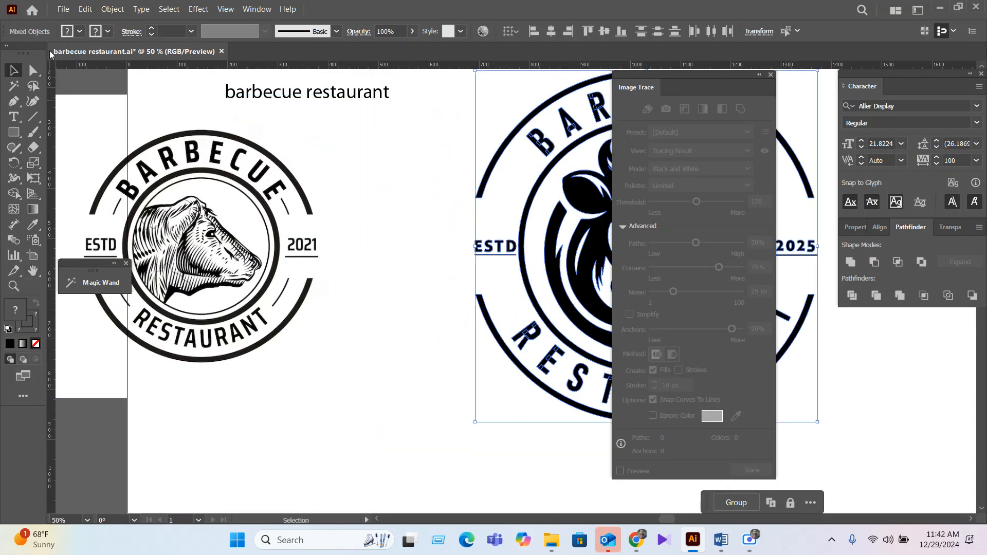
left_click(33, 224)
scroll(190, 184, "up", 3)
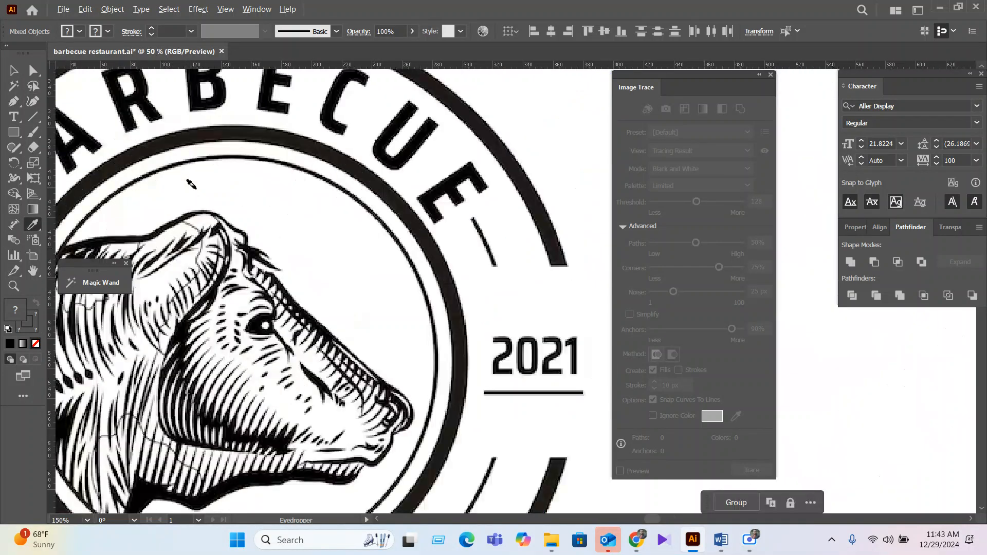
left_click(82, 252)
scroll(82, 252, "down", 3)
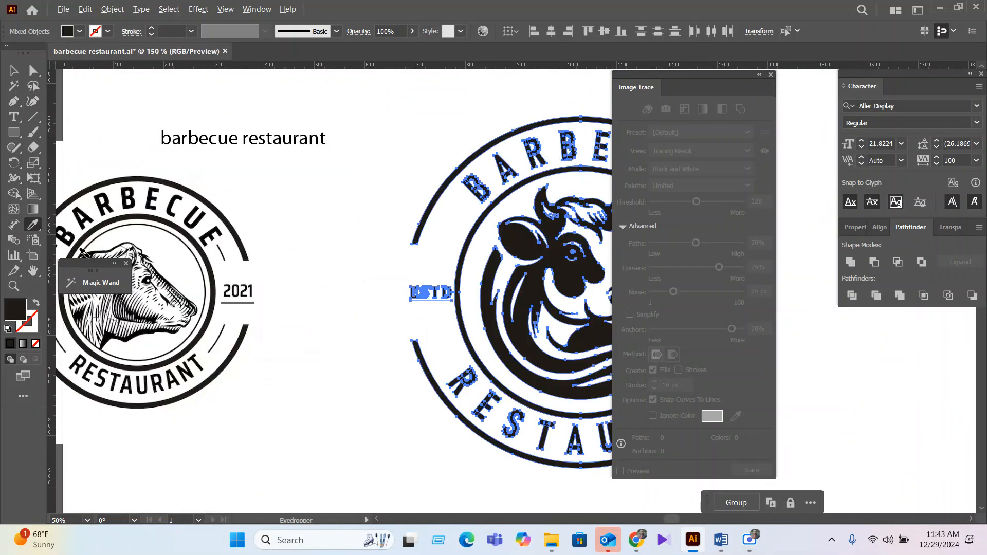
Inspect the recoloured logo up close, including the RESTAURANT lettering and the outer ring elements
left_click(14, 71)
left_click_drag(418, 249, 236, 219)
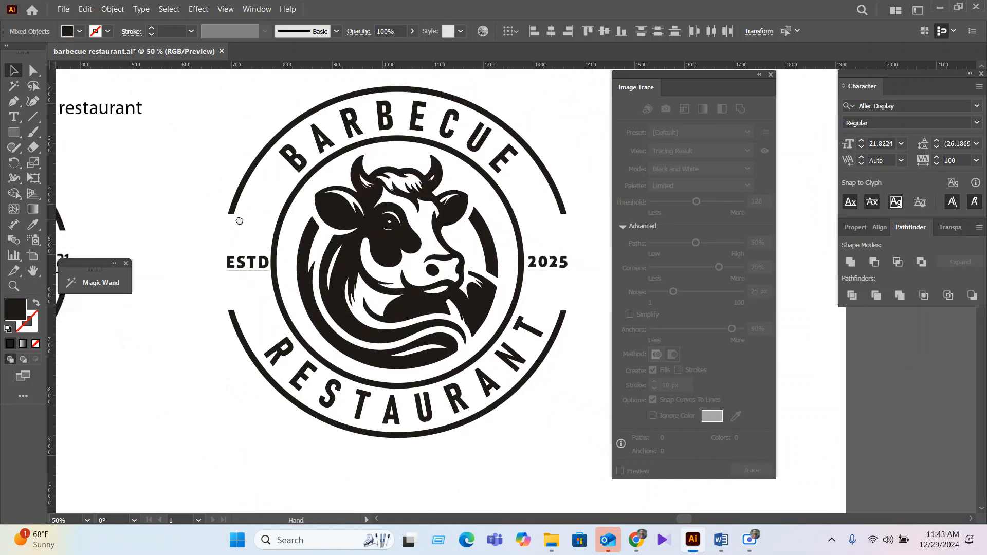
left_click(500, 472)
scroll(463, 425, "up", 3)
left_click(442, 347)
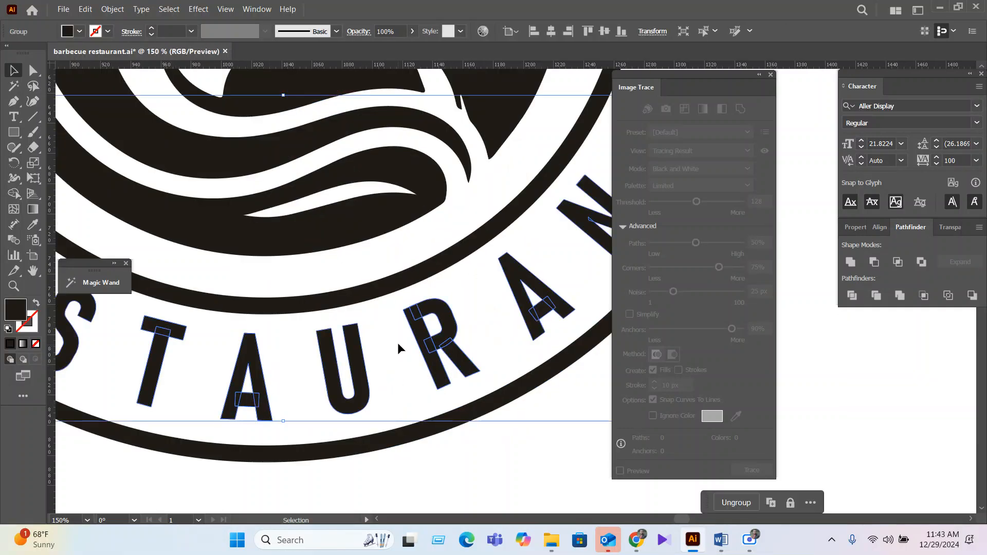
scroll(438, 431, "down", 3)
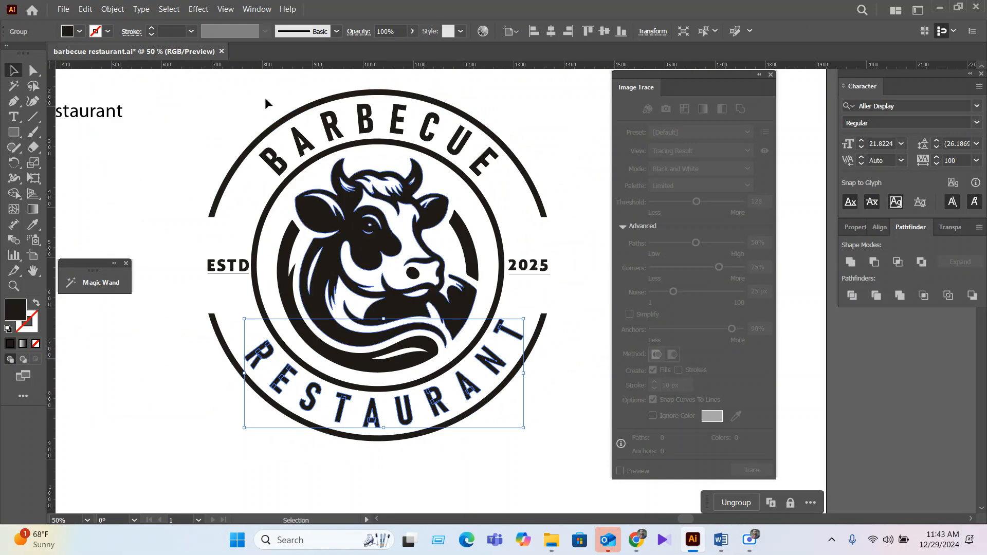
left_click_drag(177, 96, 591, 481)
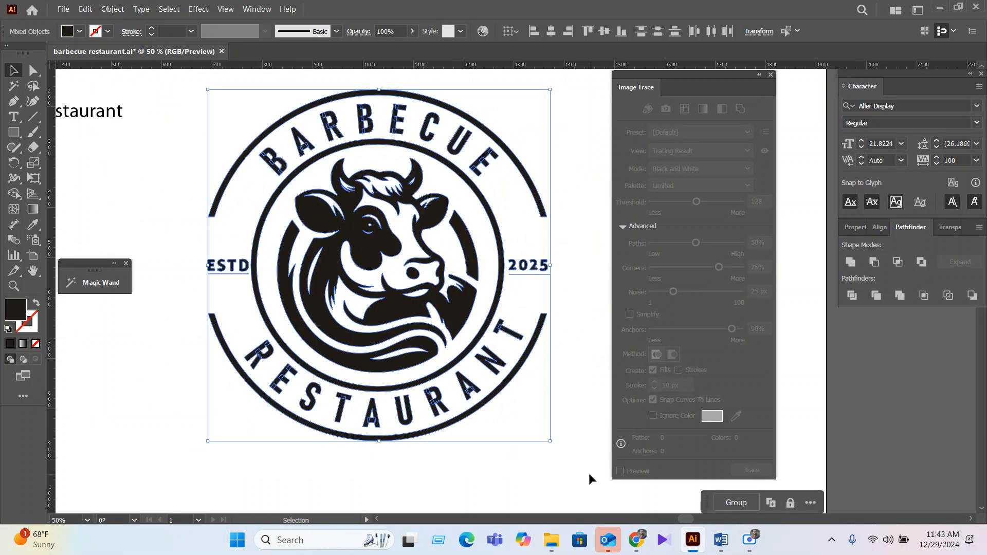
left_click(580, 466)
Give the underline beneath 2025 a 3 pt stroke
scroll(537, 267, "up", 3)
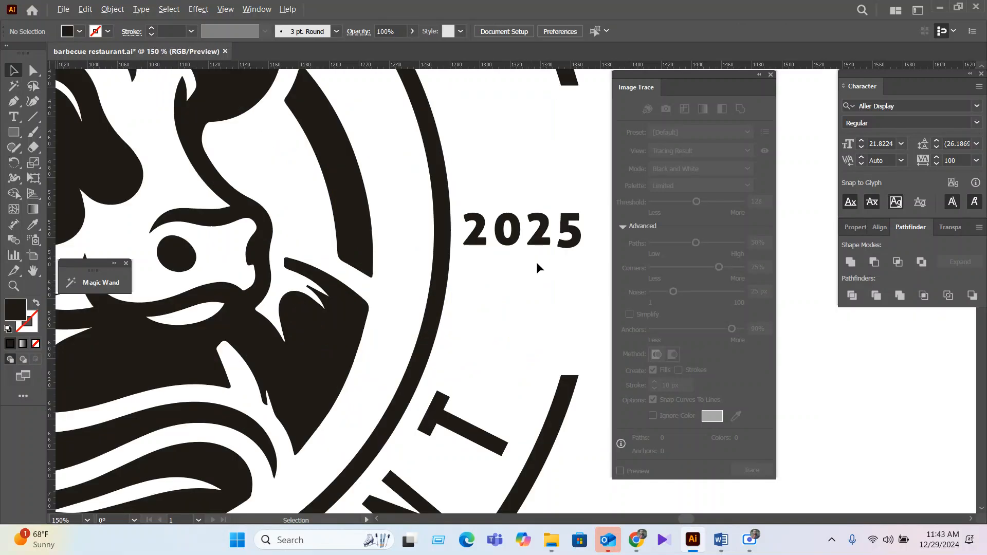
left_click(537, 258)
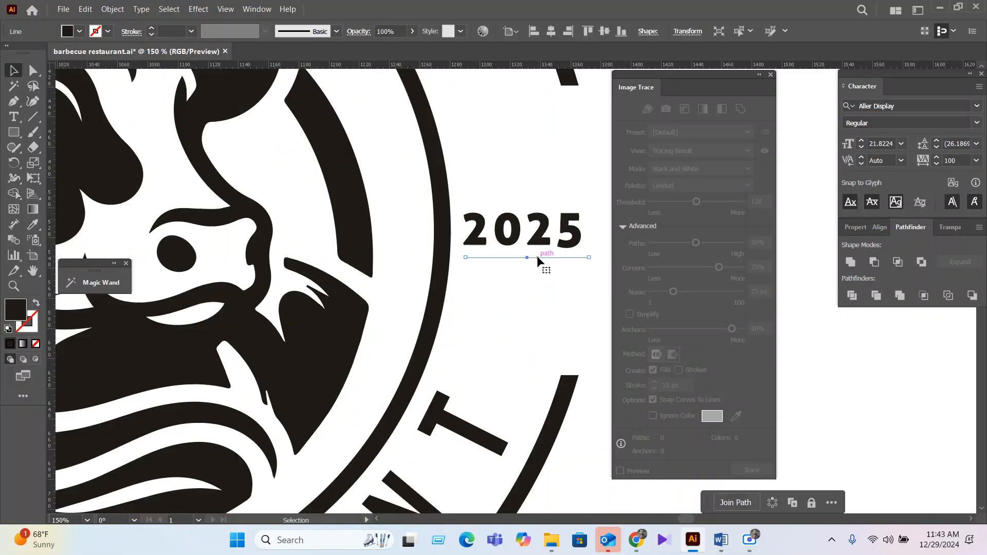
left_click(164, 29)
scroll(165, 29, "up", 4)
scroll(165, 29, "down", 1)
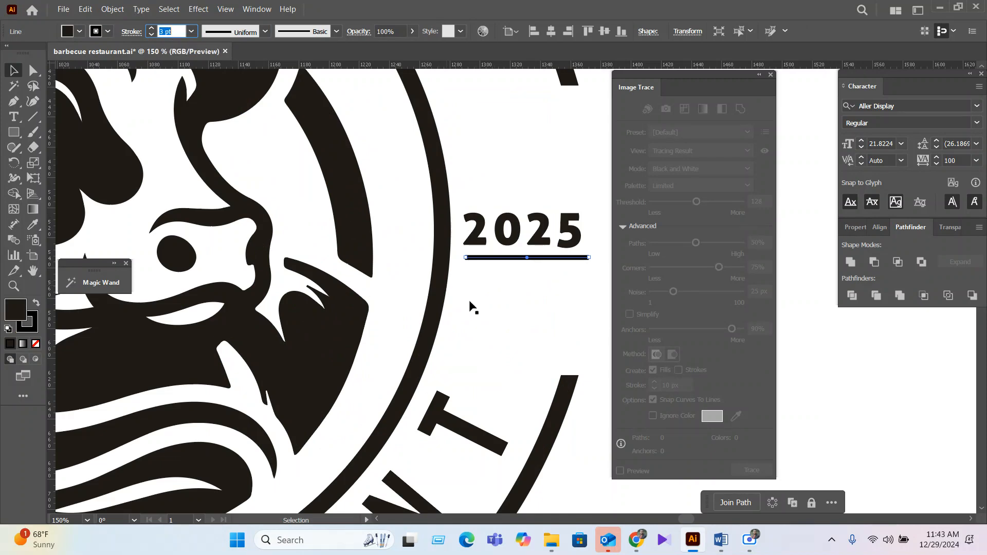
left_click(514, 306)
Give the underline beneath ESTD a 3 pt stroke
scroll(550, 299, "down", 3)
scroll(238, 285, "up", 3)
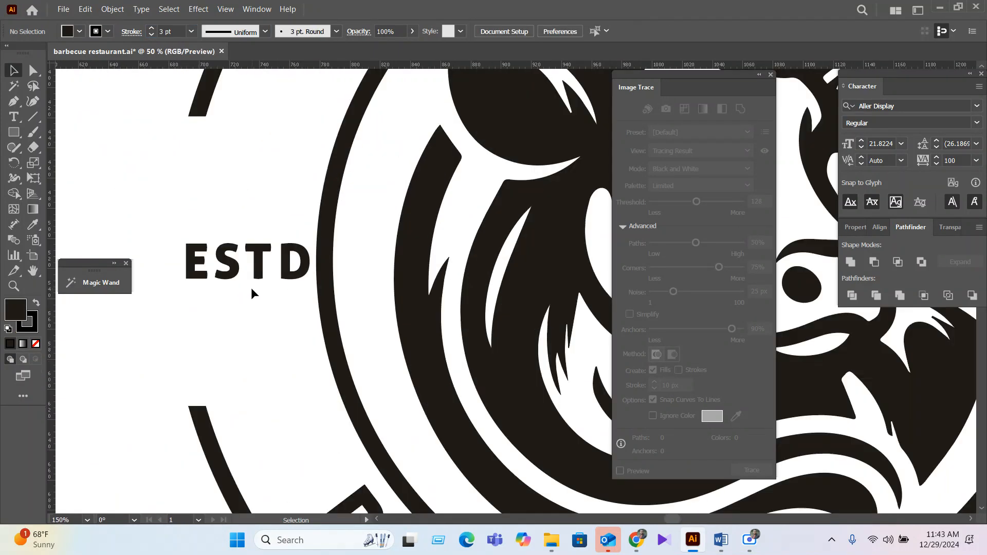
left_click(253, 287)
left_click(159, 32)
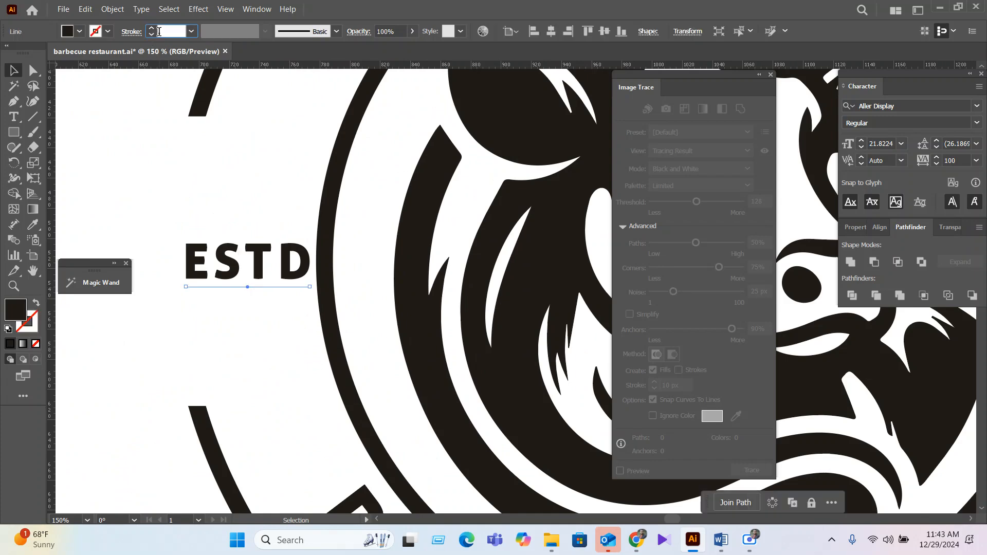
type("3")
key("Return")
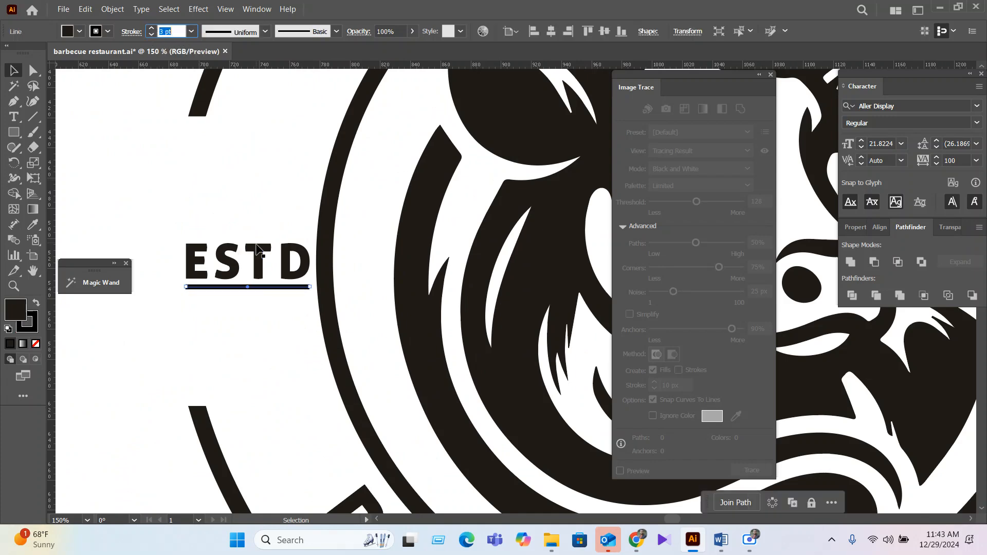
Expand the appearance of both underlines beneath ESTD and 2025, and expand their strokes into filled shapes
scroll(238, 267, "down", 2)
key("space")
left_click_drag(488, 363, 324, 341)
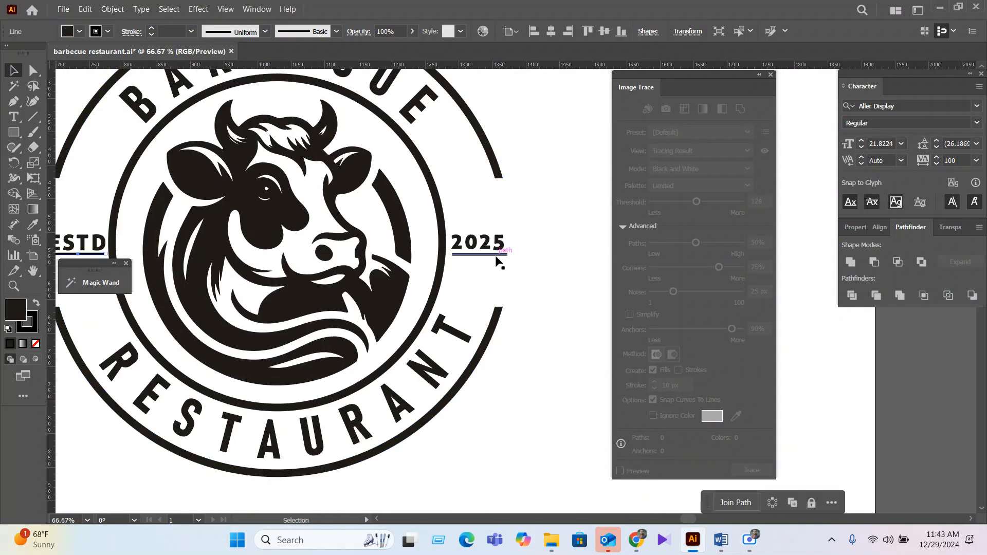
left_click(497, 257, "shift")
left_click(113, 9)
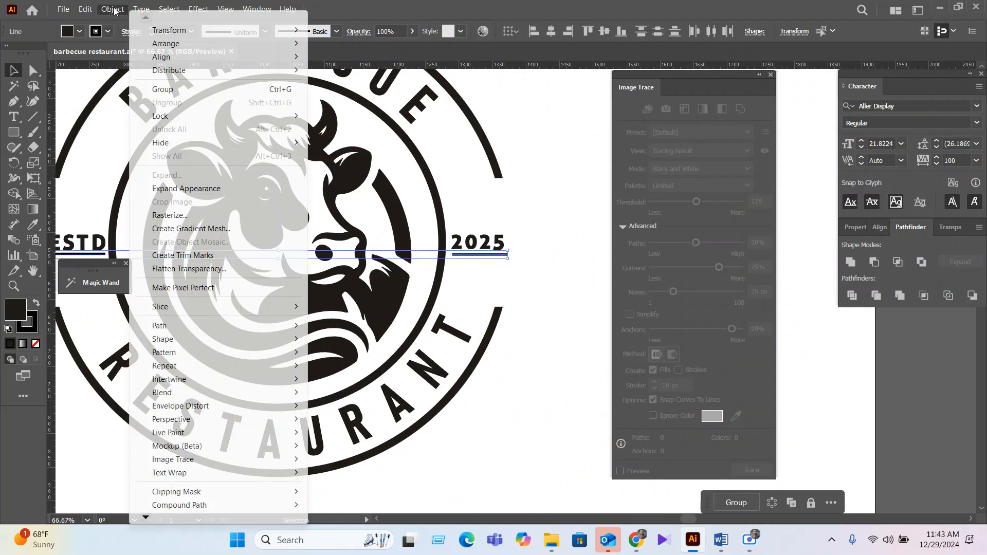
left_click(198, 188)
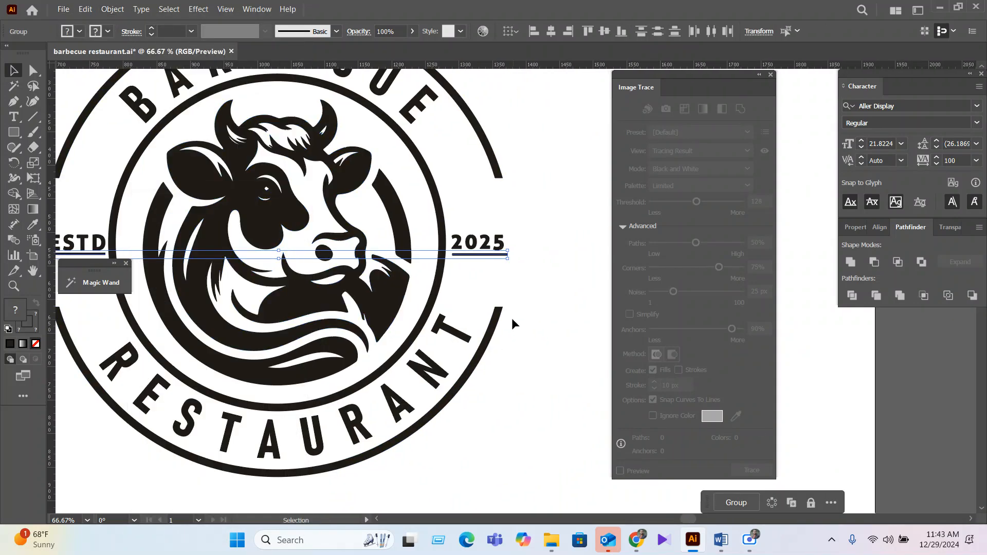
left_click(113, 9)
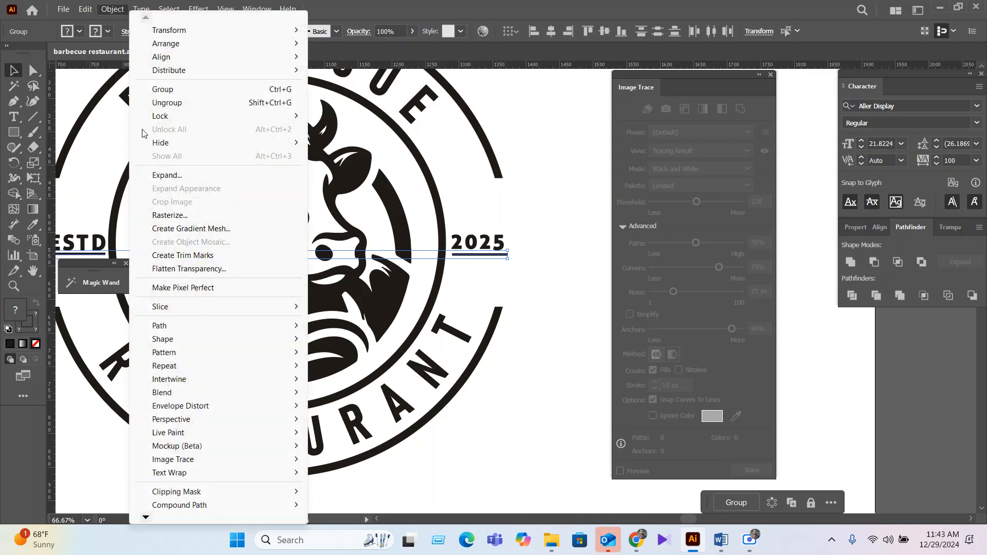
left_click(179, 176)
left_click(464, 344)
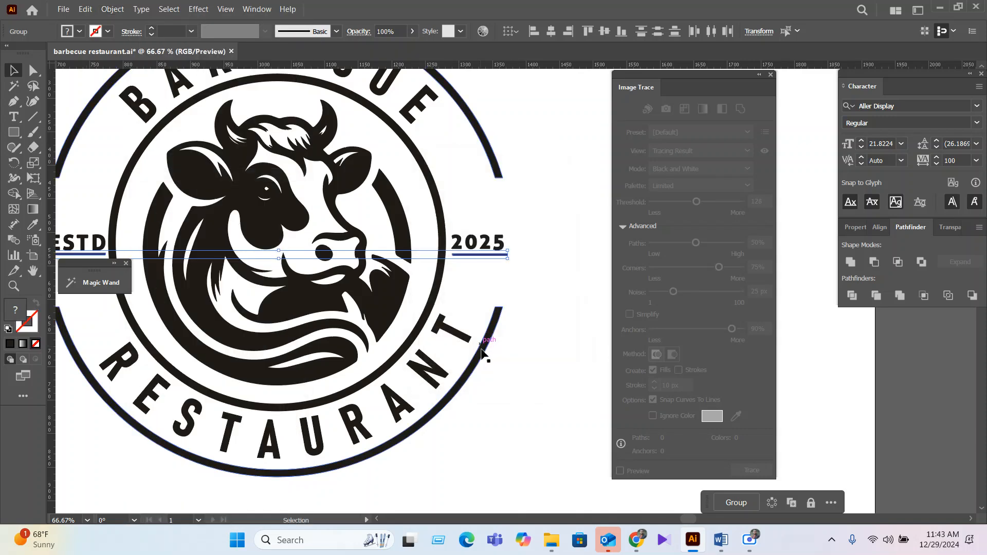
Select the entire new logo and unite all its shapes with Pathfinder
left_click(536, 433)
scroll(534, 431, "down", 2)
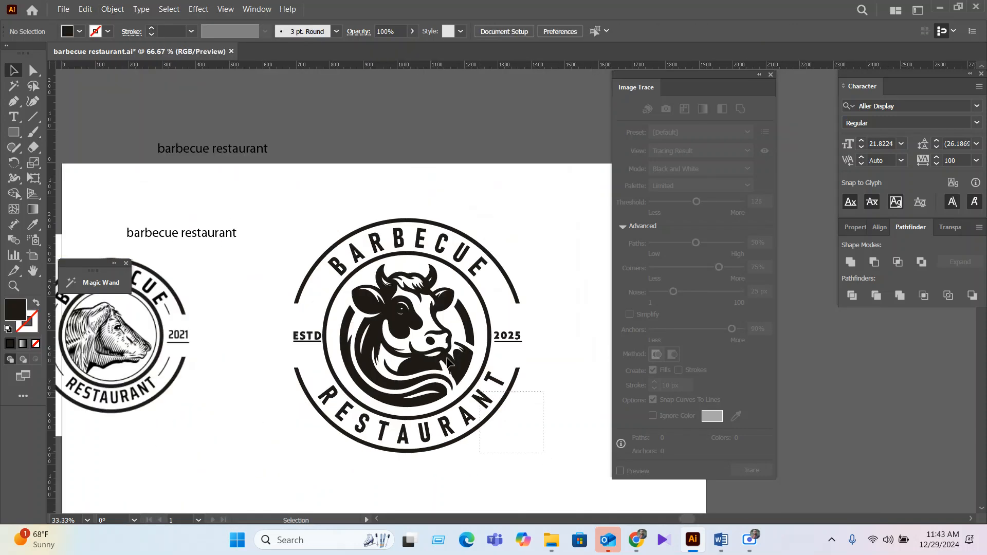
left_click(283, 235)
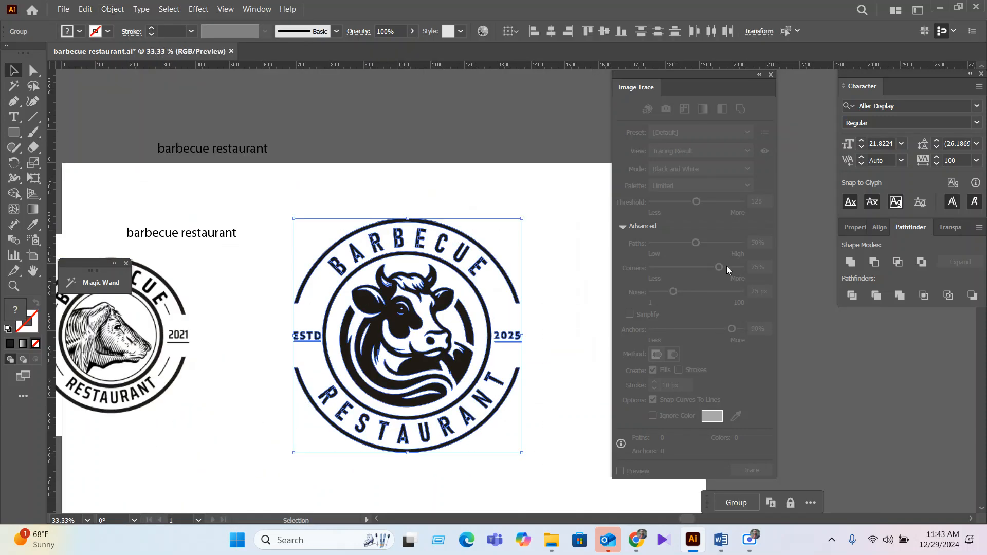
left_click(849, 265)
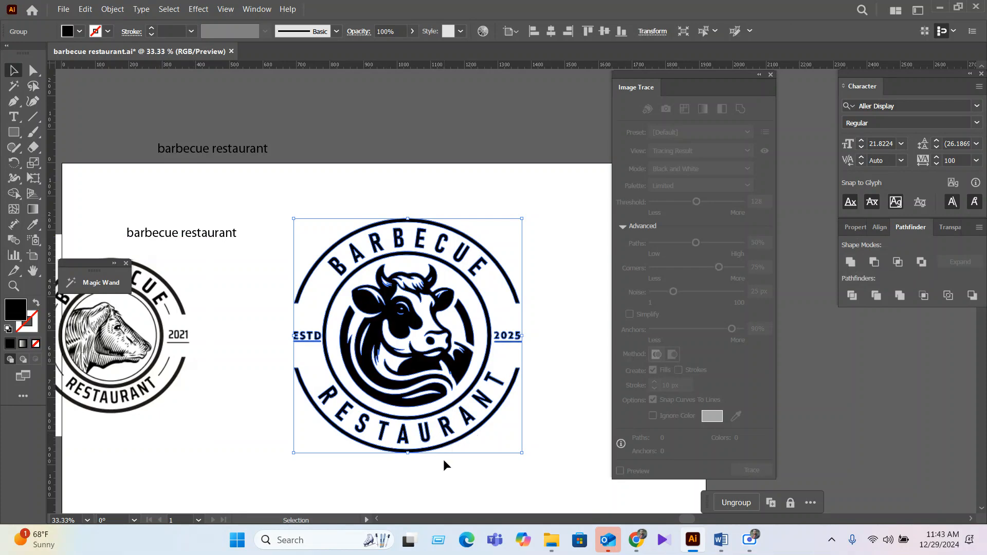
Fill the united logo with a dark grey swatch from the grays group
scroll(444, 465, "up", 3)
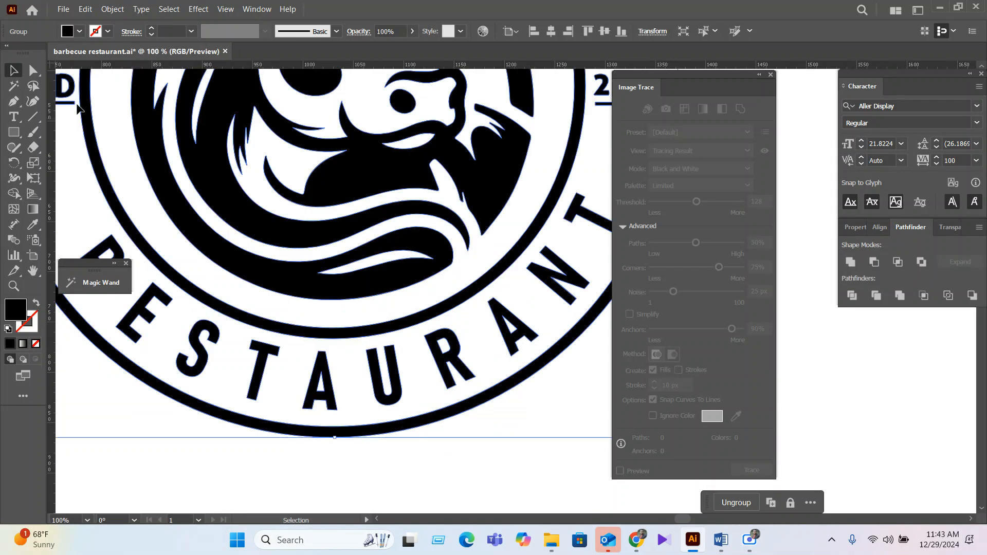
left_click(80, 31)
left_click(28, 91)
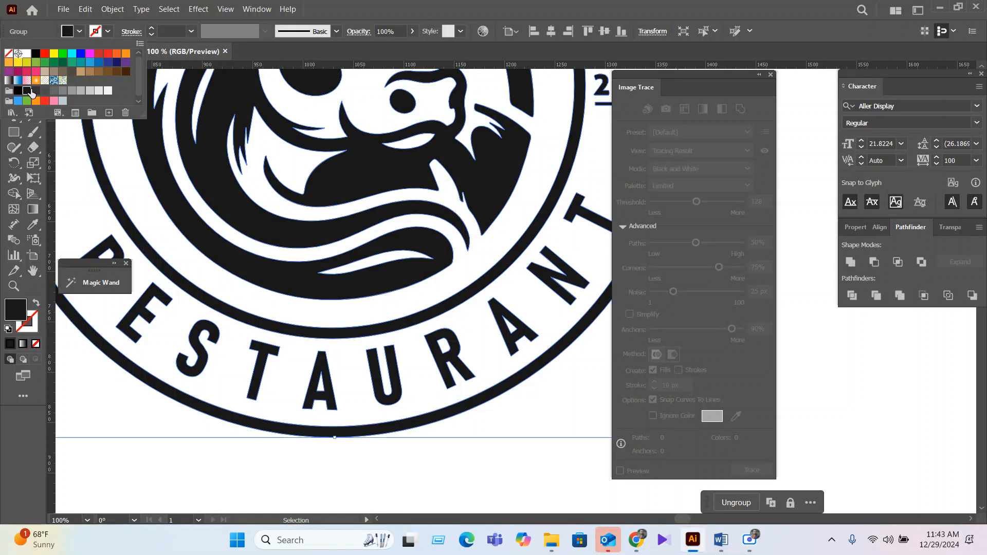
left_click(35, 90)
left_click(578, 481)
scroll(507, 428, "down", 3)
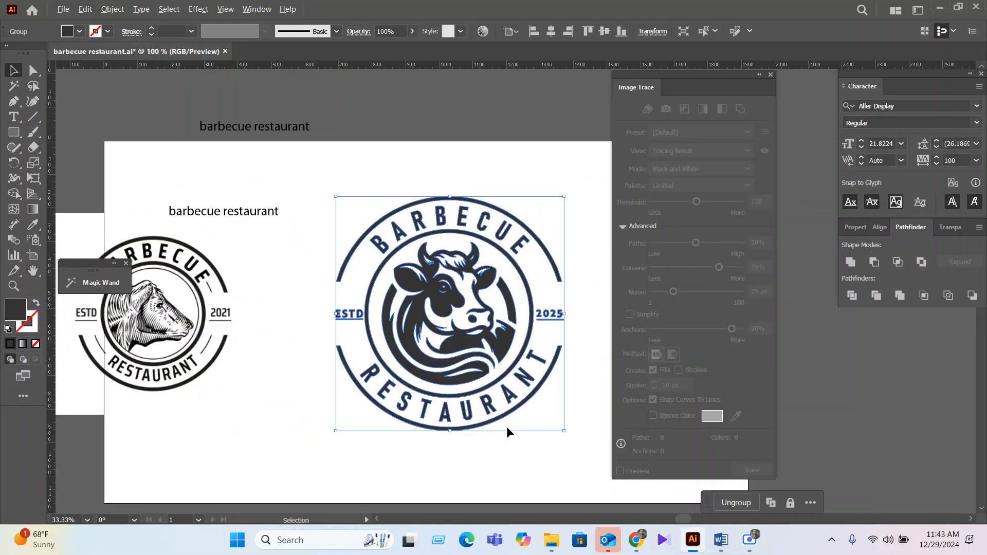
left_click(507, 429)
Move the reference logo and both barbecue restaurant text labels off the artboard, and shift the new logo toward the artboard's centre
scroll(507, 429, "down", 2)
left_click_drag(276, 254, 410, 462)
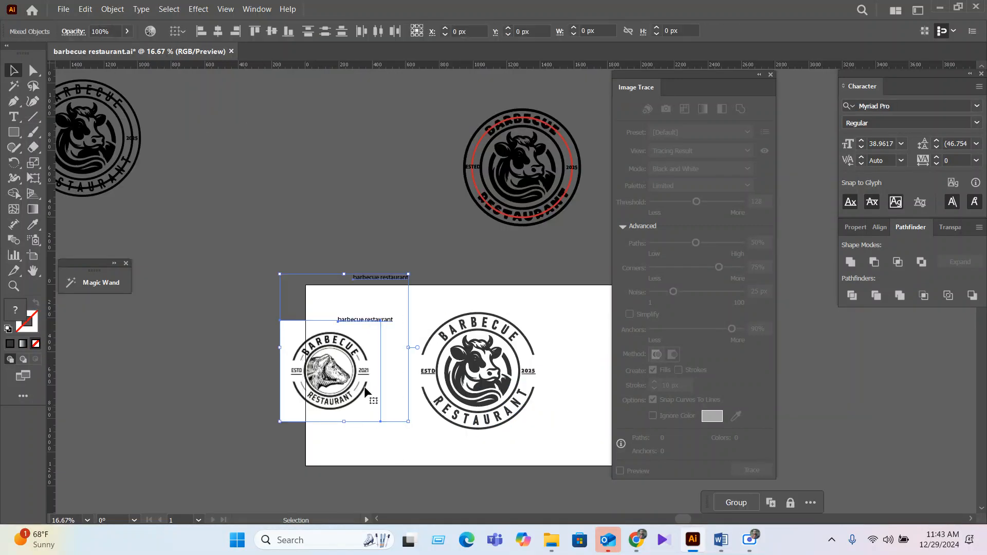
left_click_drag(364, 386, 280, 153)
left_click(478, 371)
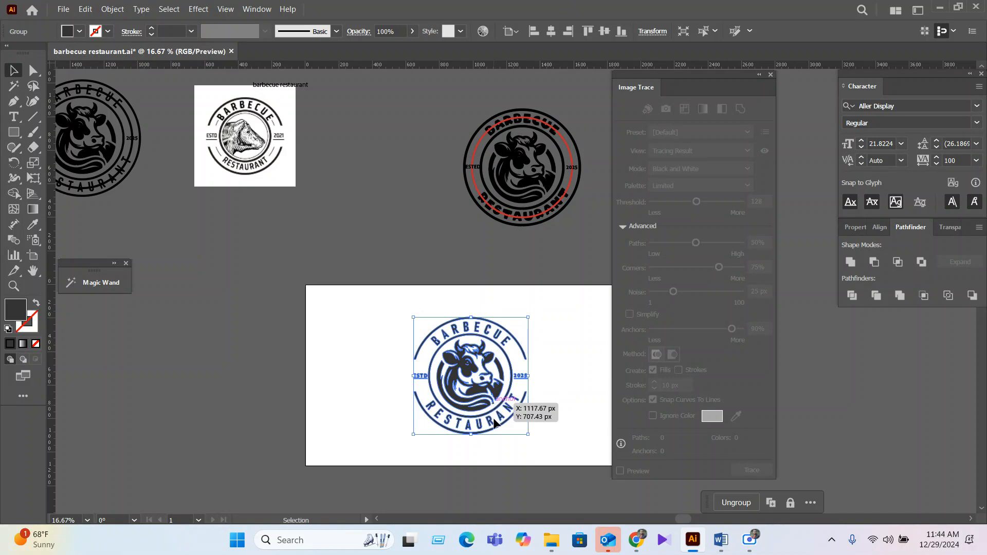
Enlarge the logo to nearly the artboard's full height, position it within the artboard, deselect it and save the document
left_click_drag(491, 412, 402, 355)
scroll(317, 360, "up", 1)
left_click_drag(488, 408, 519, 438)
left_click(544, 383)
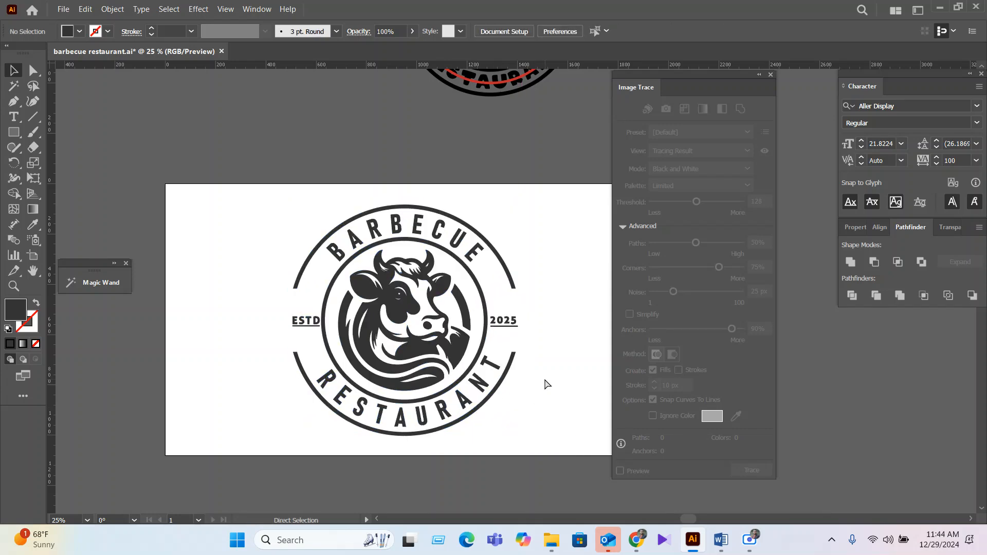
key("ctrl+s")
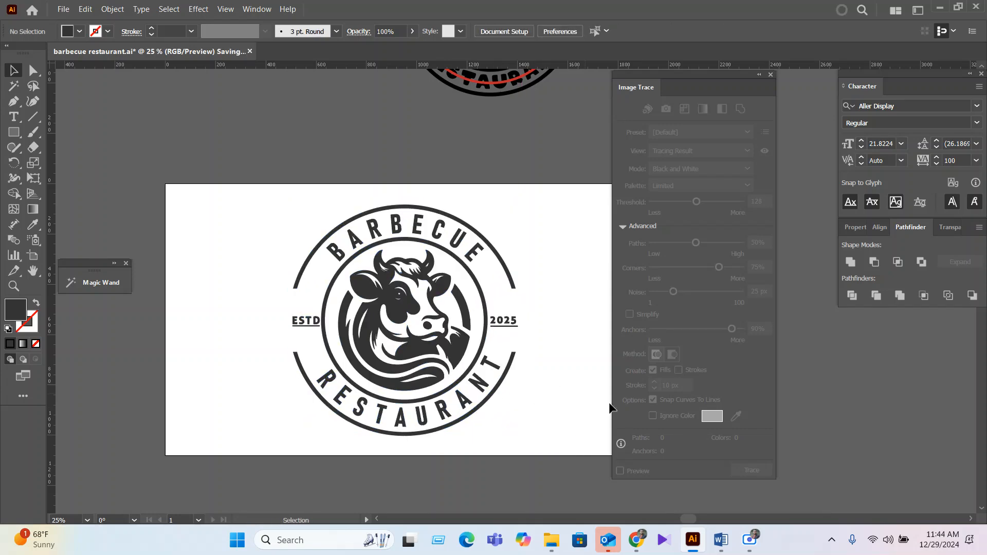
Export the artboard as a JPEG named barbecue restaurant into the barbecue restaurant folder, with Use Artboards enabled
left_click(62, 9)
mouse_move(90, 276)
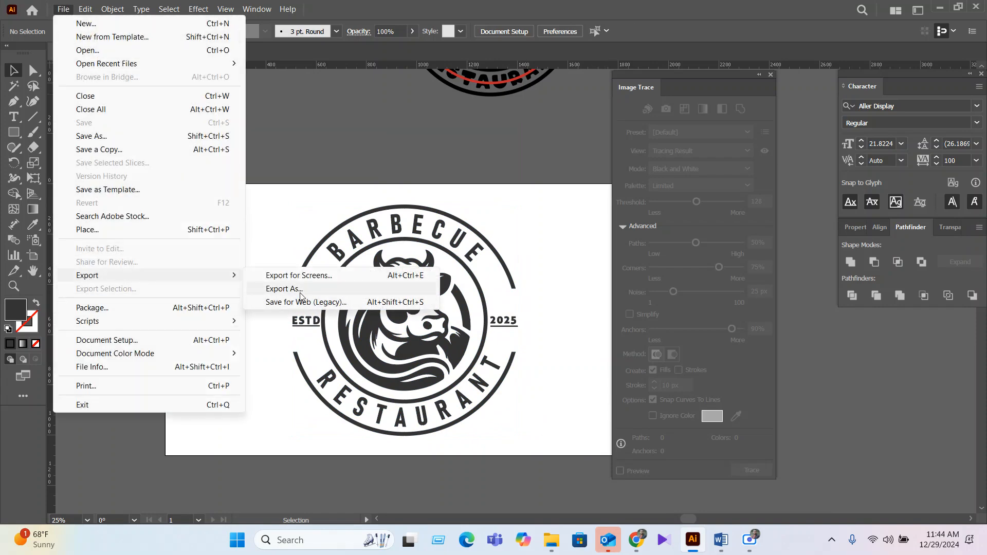
left_click(286, 348)
left_click(171, 378)
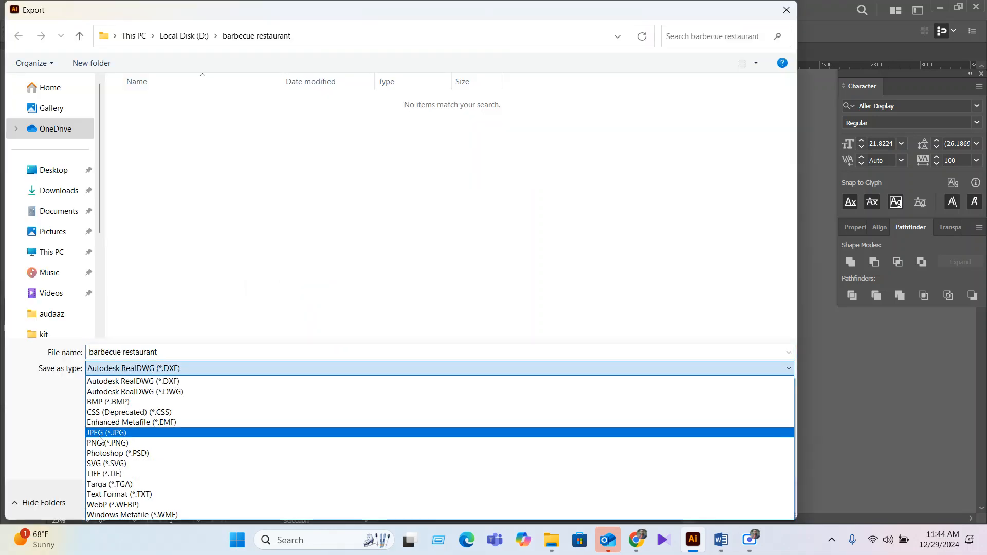
left_click(131, 432)
left_click(132, 411)
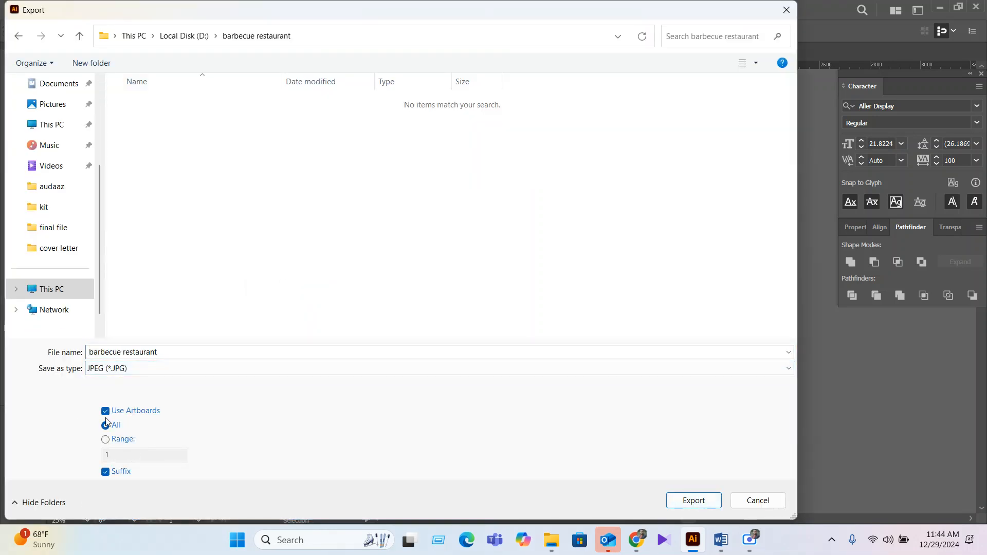
left_click(694, 500)
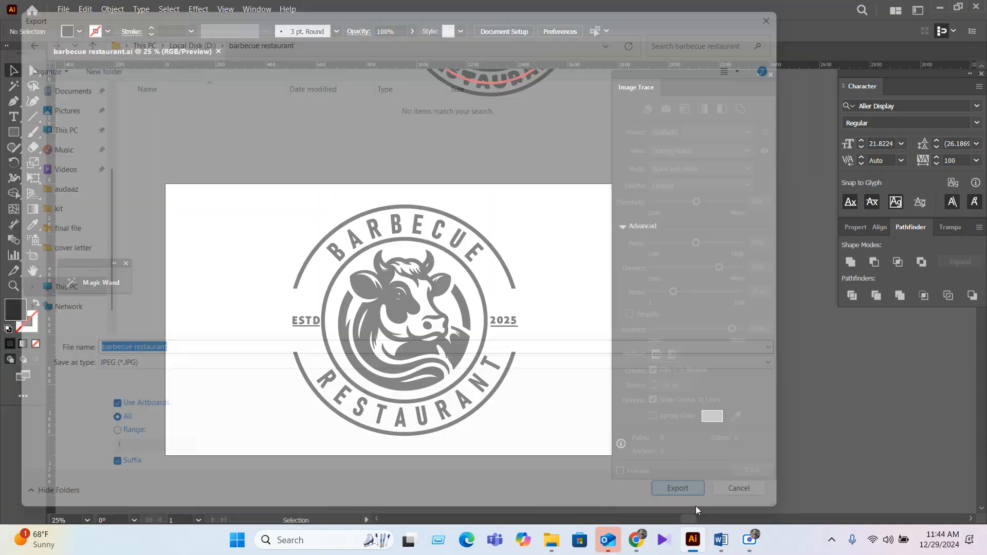
Keep the JPEG resolution at Medium (150 ppi) and complete the export
left_click(486, 348)
left_click(486, 349)
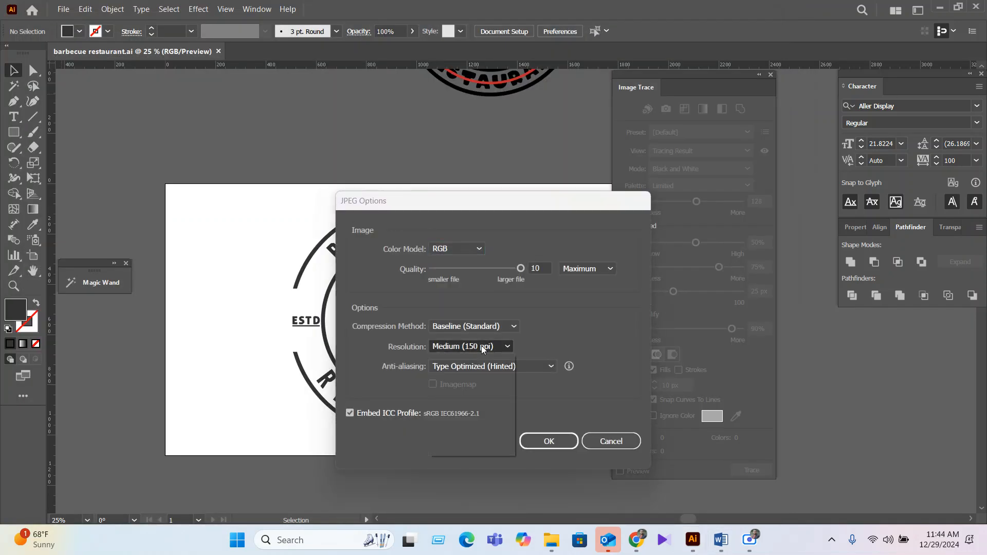
left_click(548, 441)
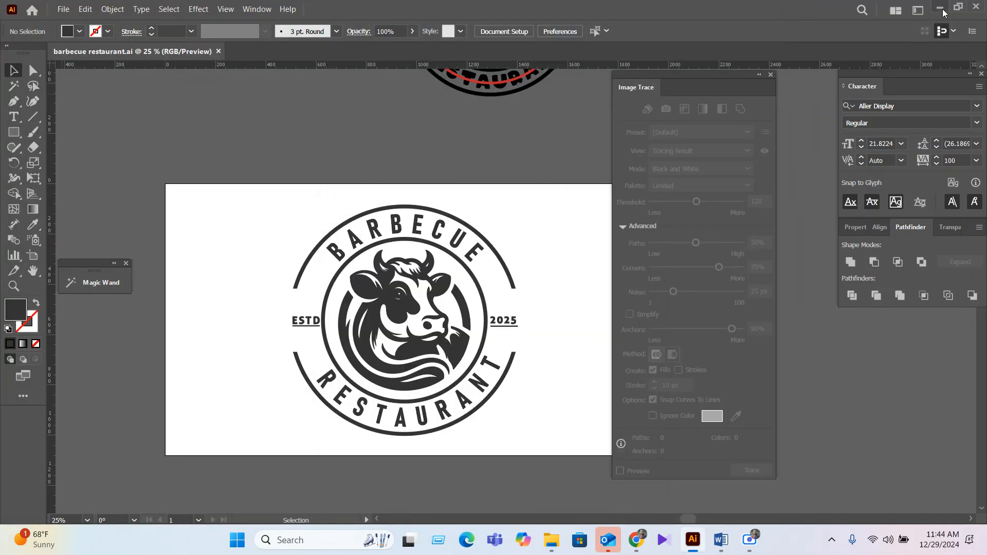
Minimise the open windows and open the barbecue restaurant folder on Local Disk (D:) in File Explorer
left_click(946, 10)
left_click(970, 7)
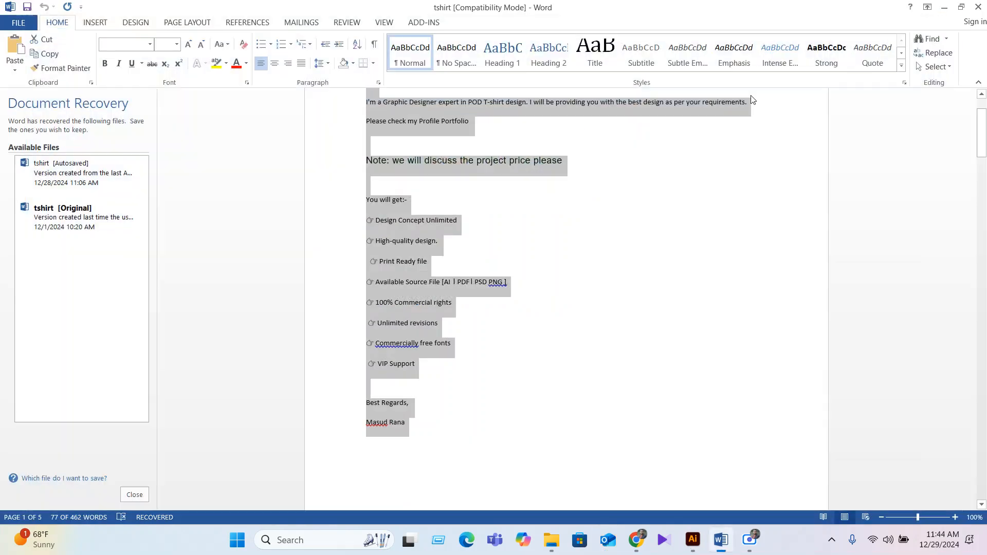
left_click(944, 7)
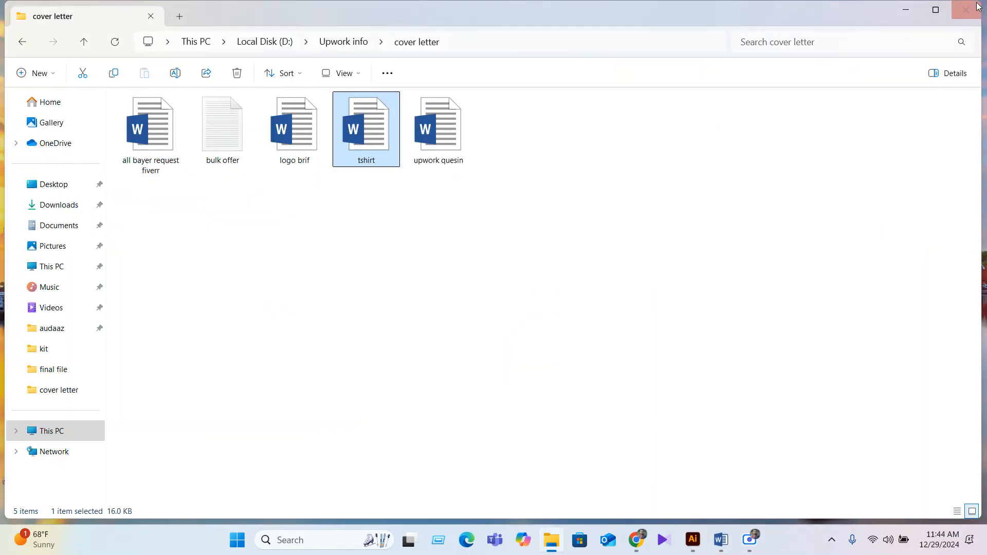
left_click(904, 15)
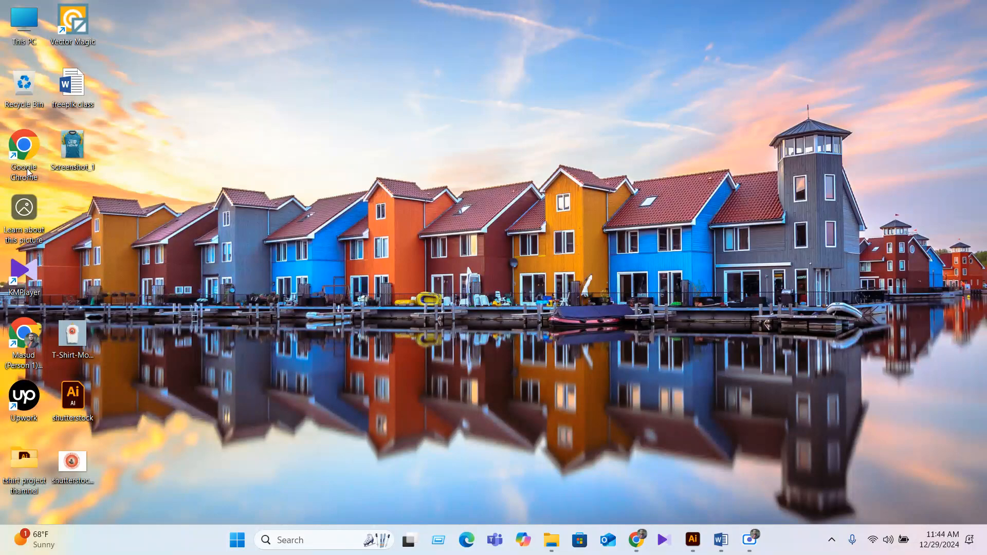
double_click(24, 28)
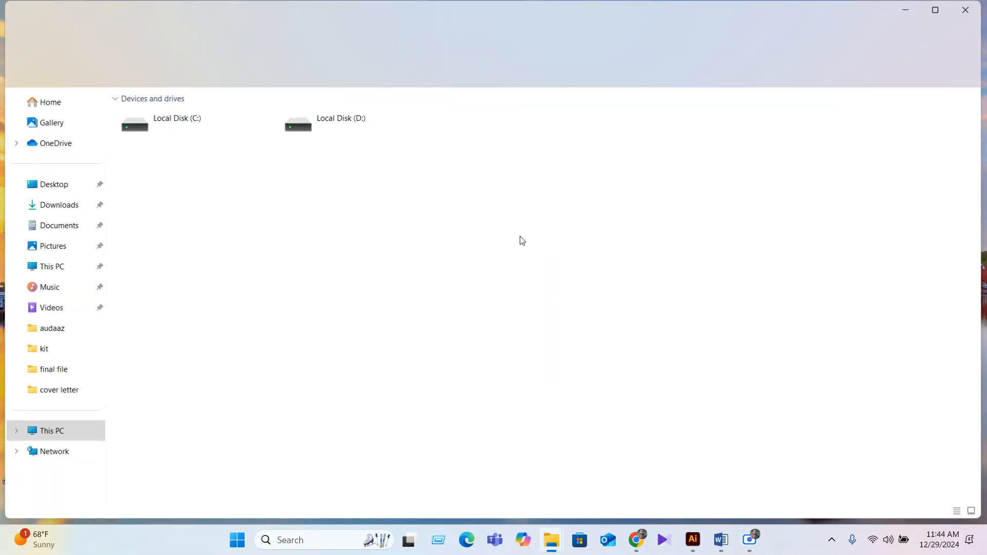
double_click(579, 331)
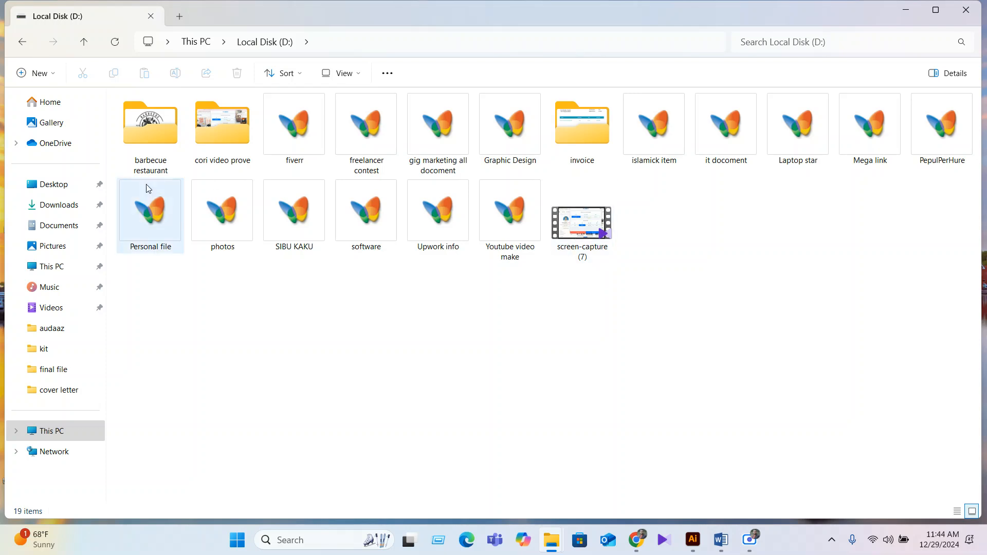
double_click(149, 148)
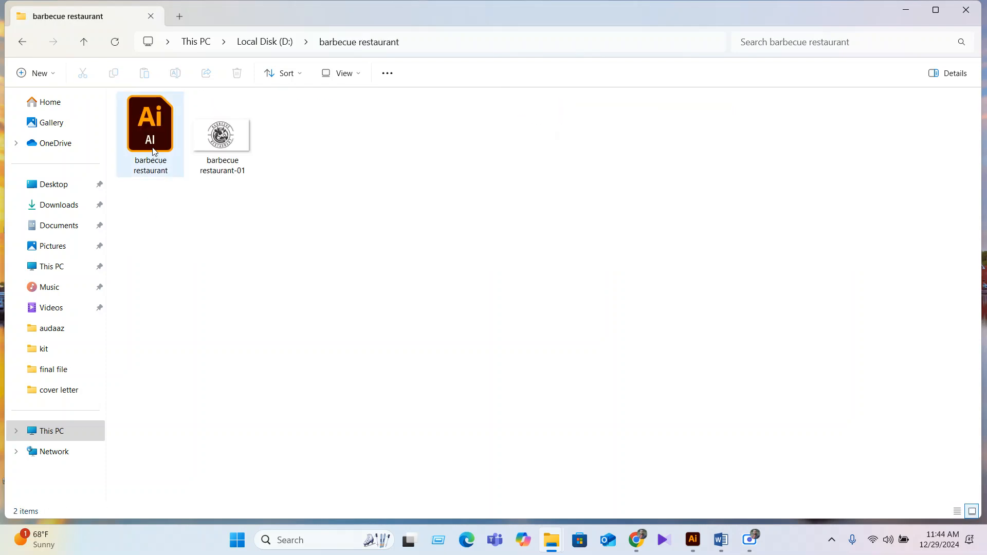
Check the saved barbecue restaurant Illustrator file, minimise it, and open the exported barbecue restaurant-01 image
double_click(150, 135)
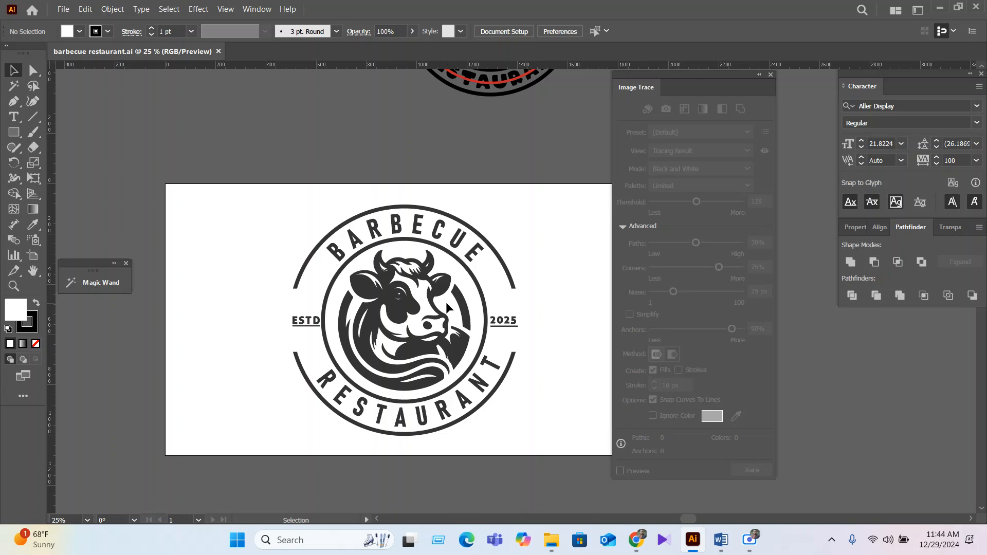
left_click(939, 10)
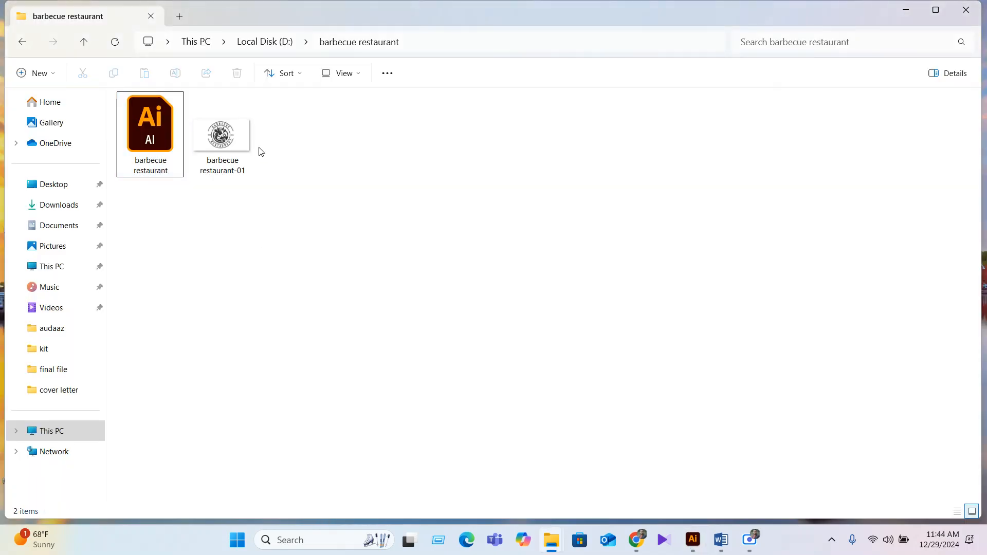
left_click(215, 144)
key("Return")
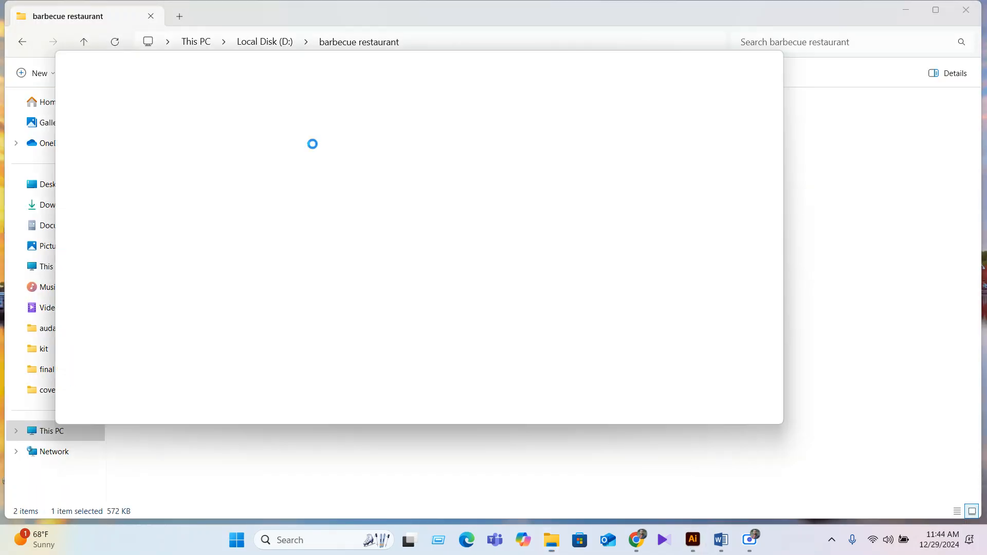